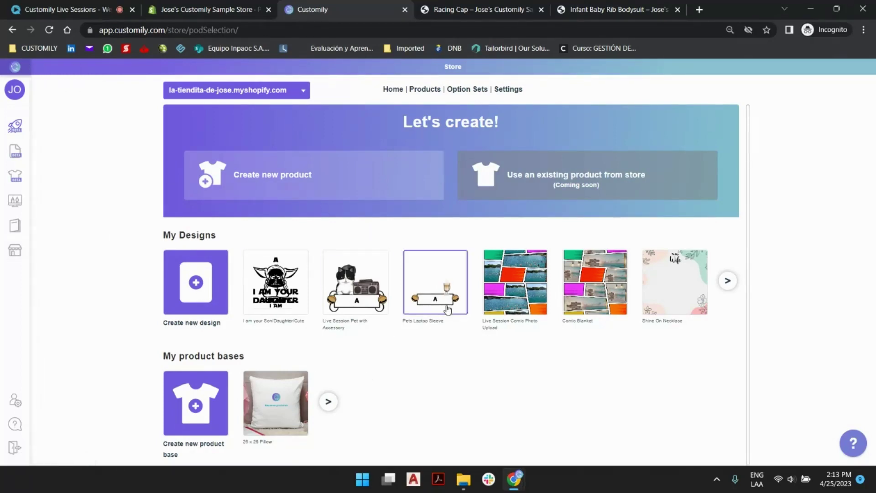
- Review the storefront pages of the Infant Baby Rib Bodysuit and the Racing Cap, and return to Customily
left_click(625, 5)
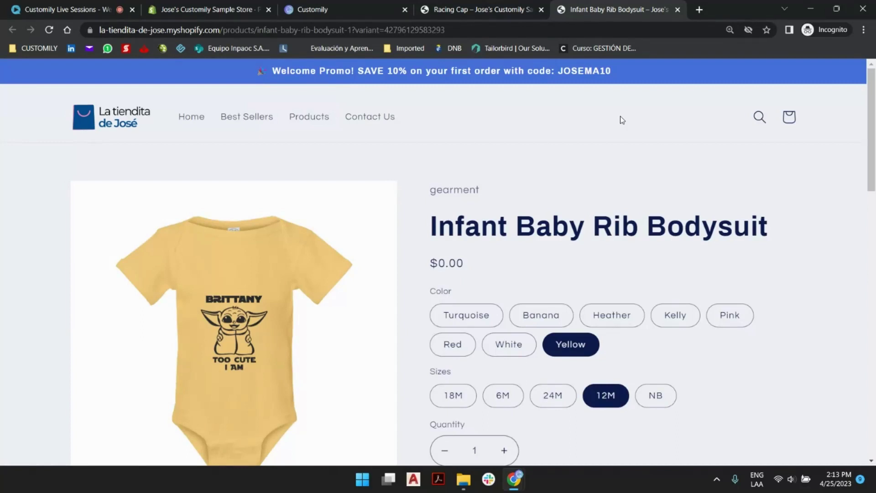
left_click(442, 10)
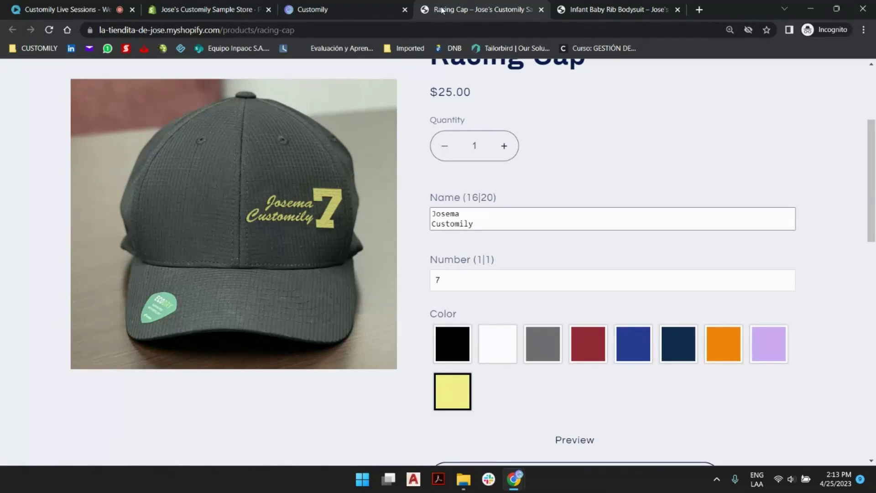
left_click(360, 4)
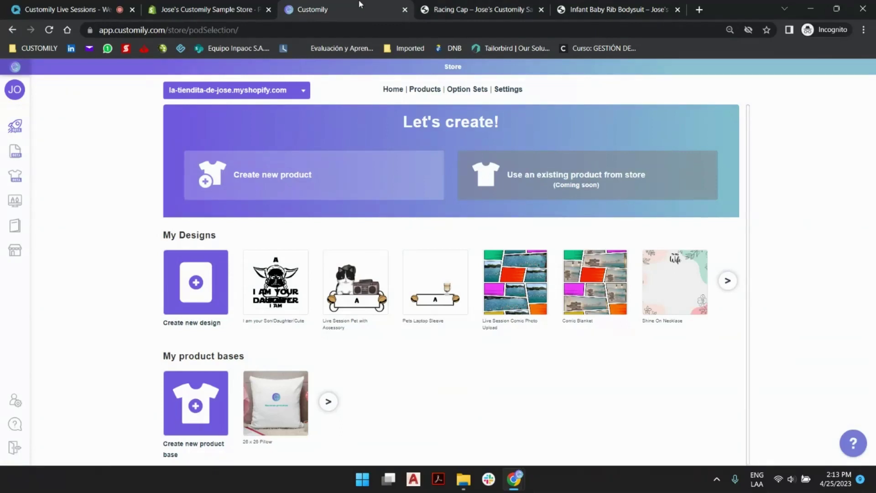
- Start a new product for the store and choose Gearment as the fulfillment provider
mouse_move(4, 178)
left_click(48, 119)
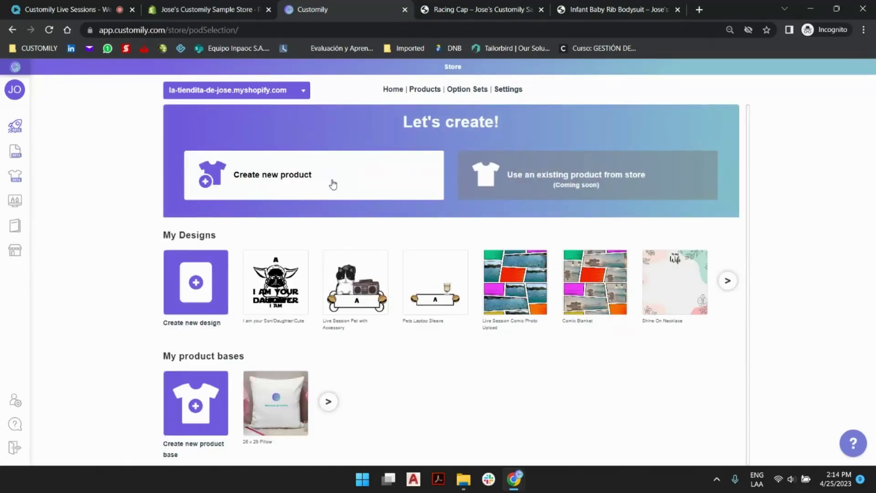
left_click(334, 183)
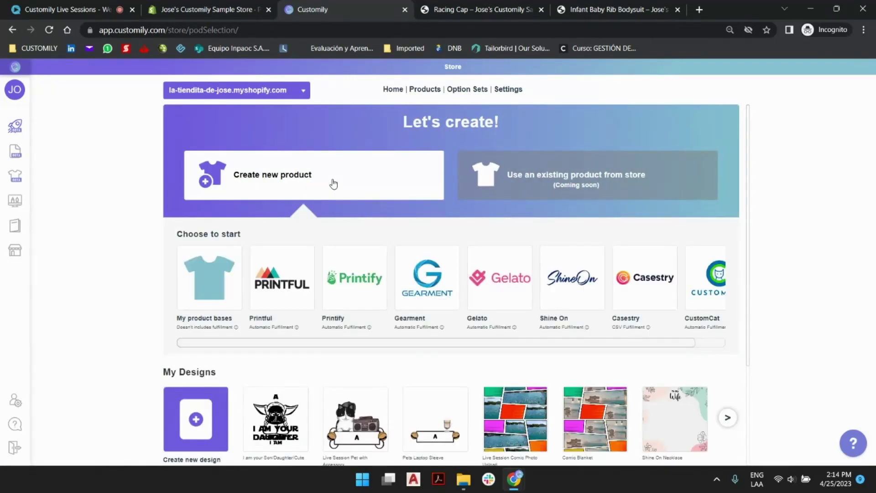
scroll(334, 183, "down", 3)
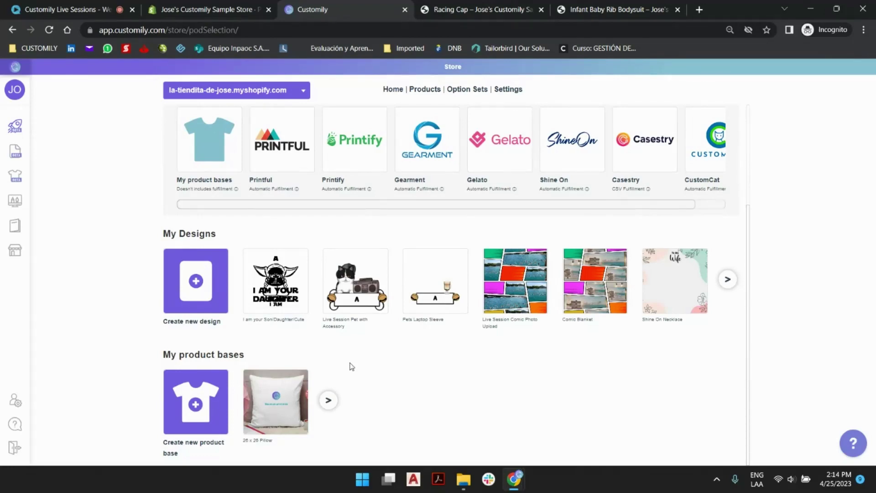
scroll(372, 192, "up", 3)
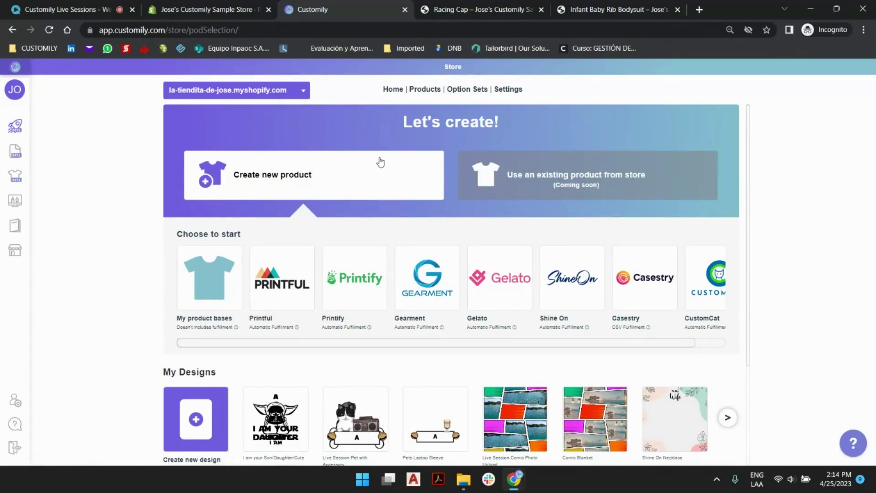
mouse_move(21, 207)
scroll(286, 240, "down", 1)
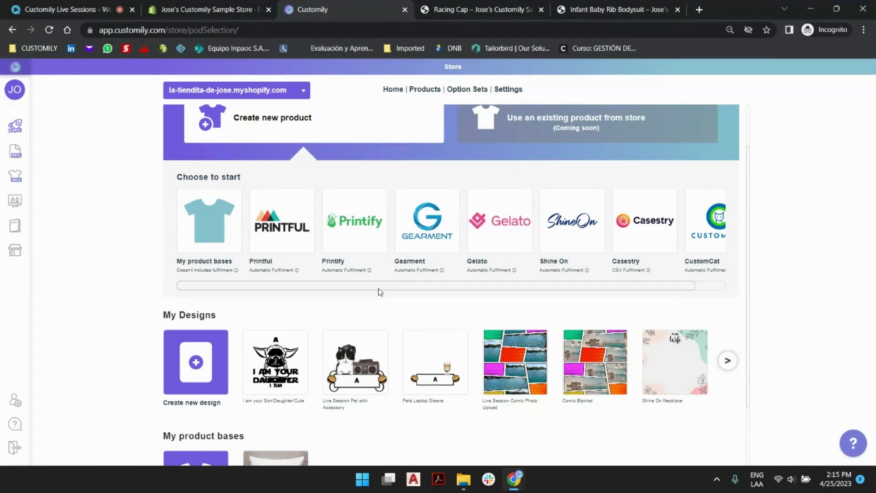
left_click_drag(379, 288, 442, 289)
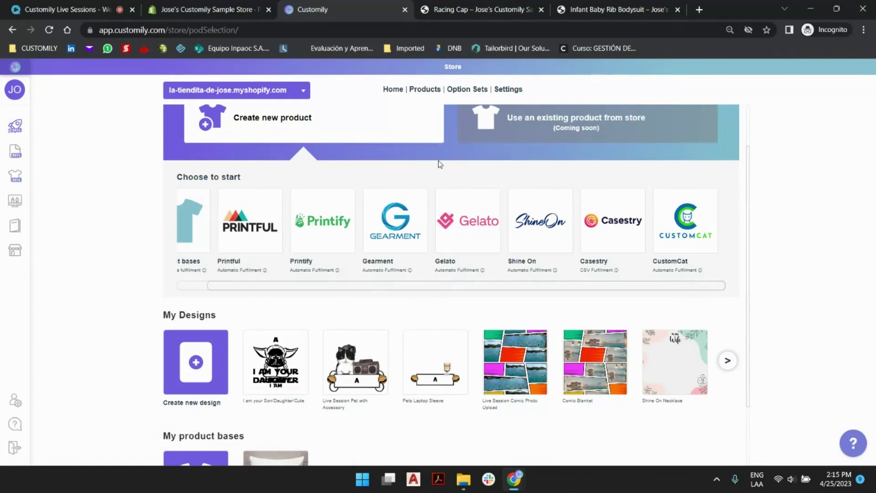
scroll(283, 132, "up", 1)
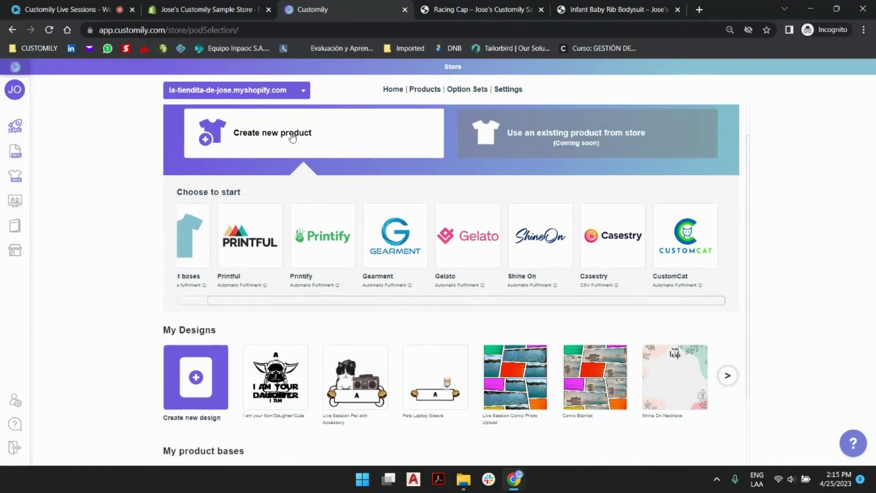
scroll(292, 163, "down", 1)
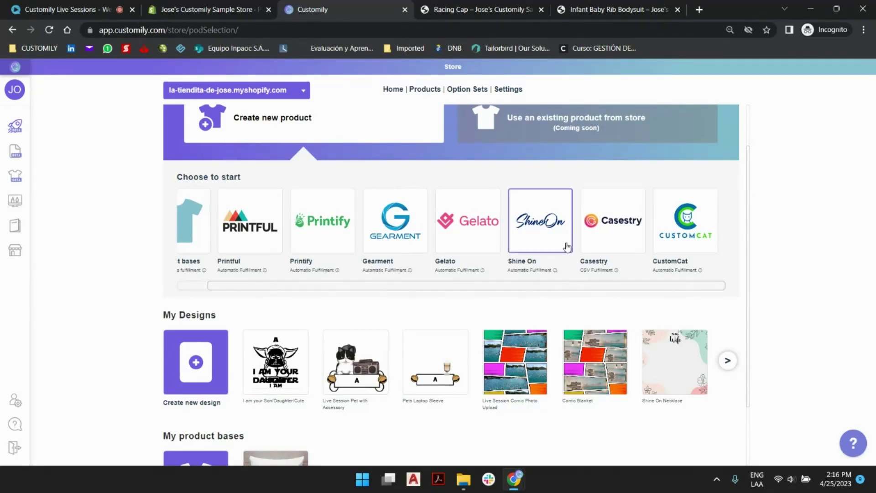
scroll(569, 248, "up", 1)
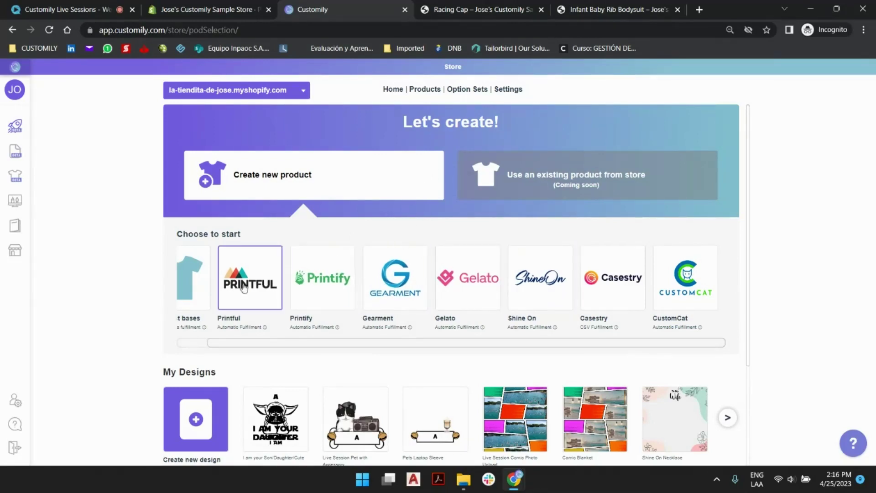
left_click(393, 280)
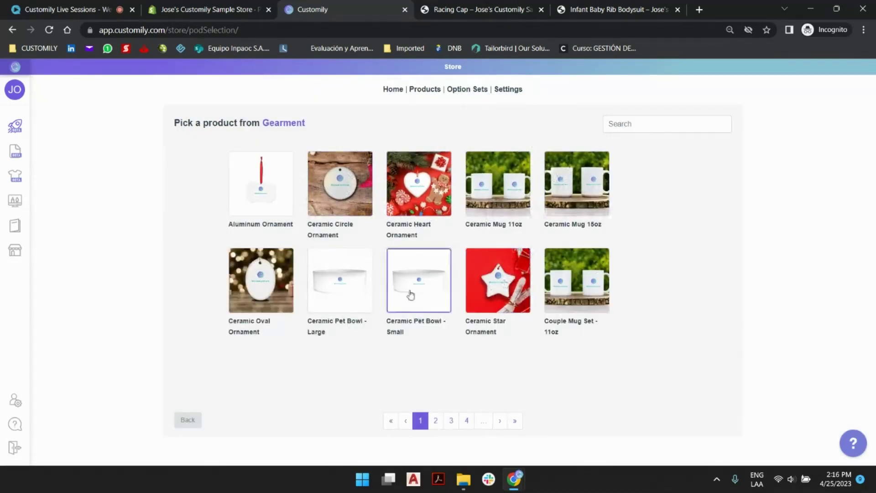
- Browse the Gearment catalog, search it for "infant" and pick the front version of the Infant Baby Rib Bodysuit
left_click(435, 421)
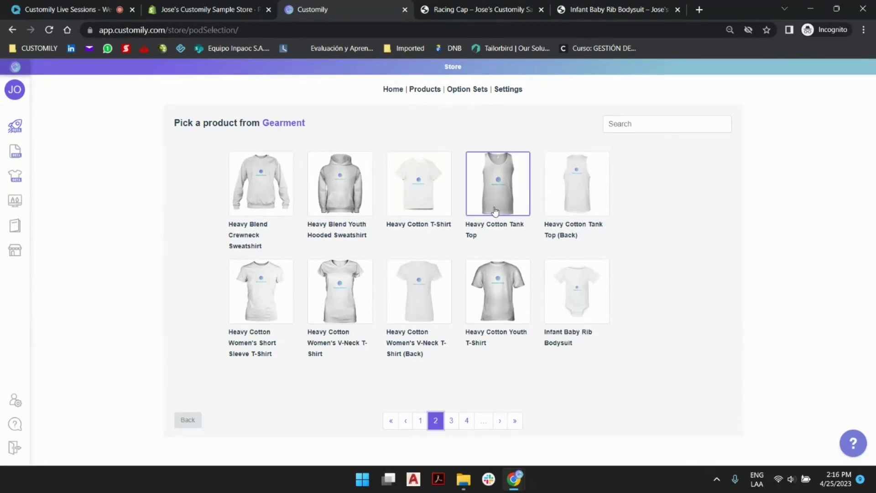
left_click(451, 421)
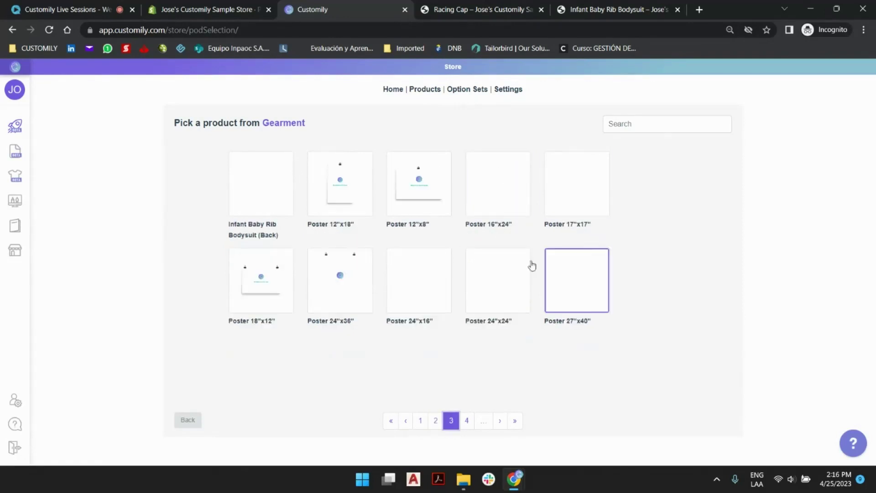
left_click(466, 421)
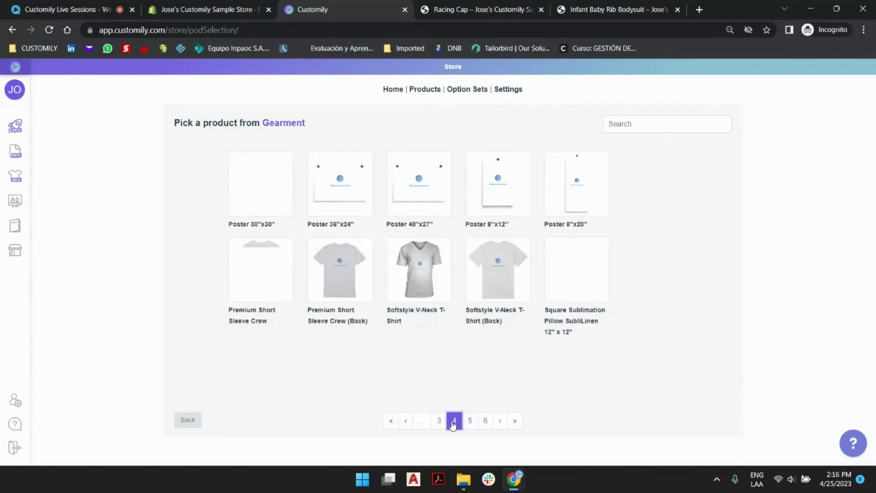
left_click(393, 420)
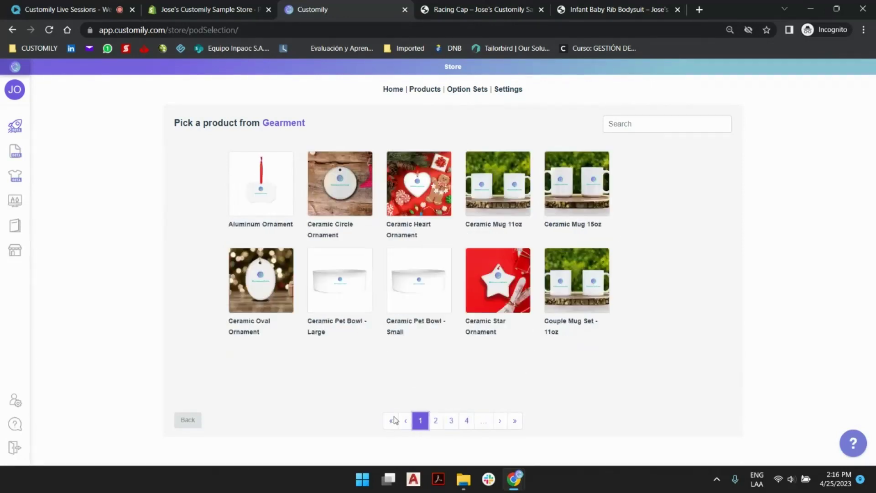
left_click(631, 126)
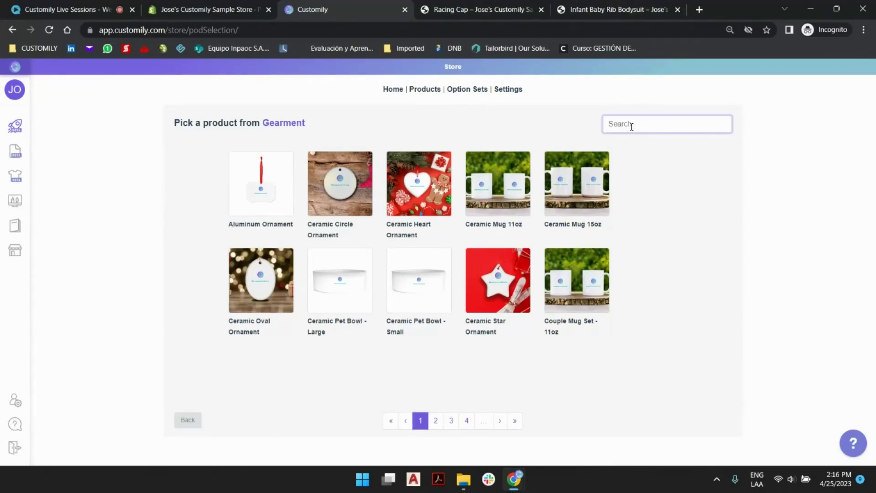
type("infant")
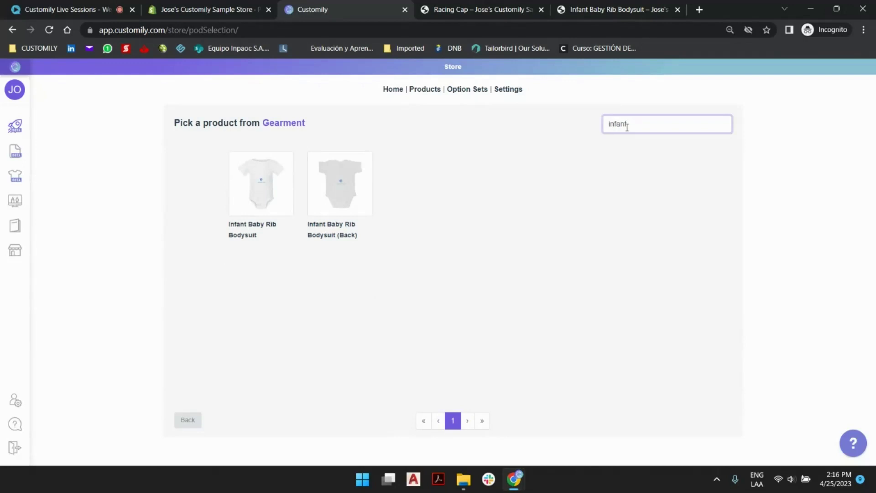
left_click(269, 186)
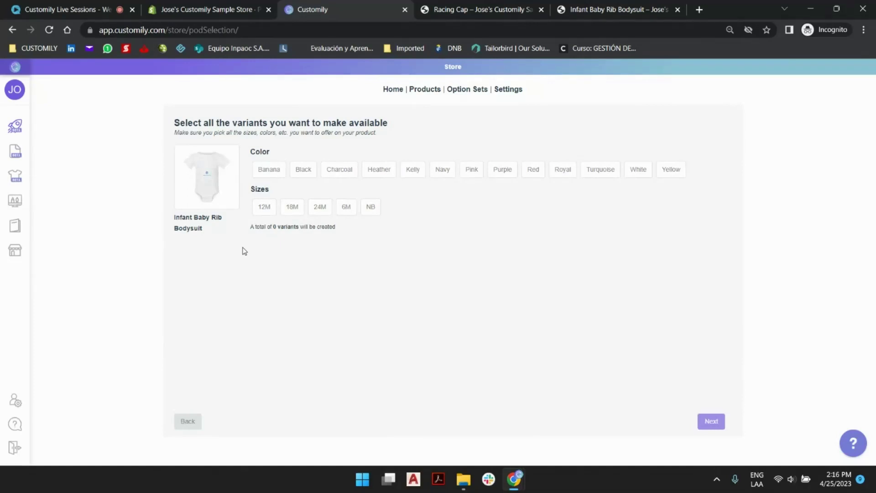
- Offer the bodysuit in the colors Banana, Heather, Kelly, Pink, Red, Turquoise, White and Yellow
left_click(273, 172)
left_click(305, 171)
left_click(384, 172)
left_click(412, 172)
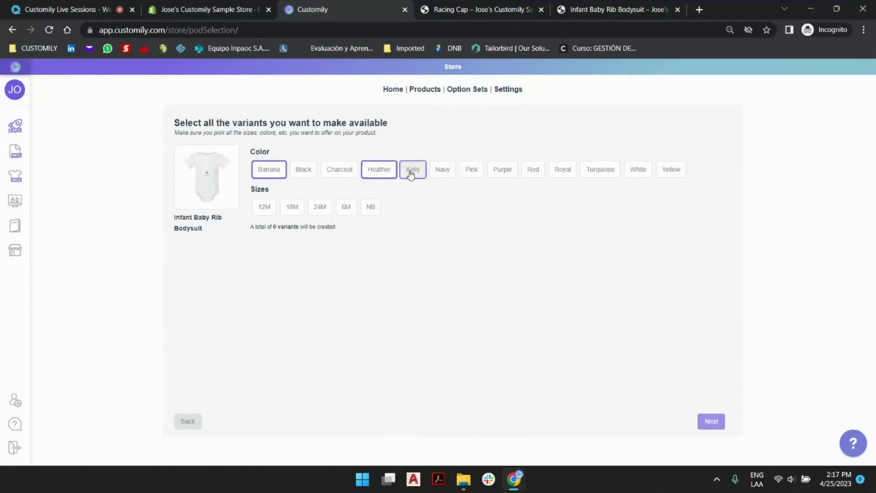
left_click(469, 174)
left_click(533, 174)
left_click(592, 176)
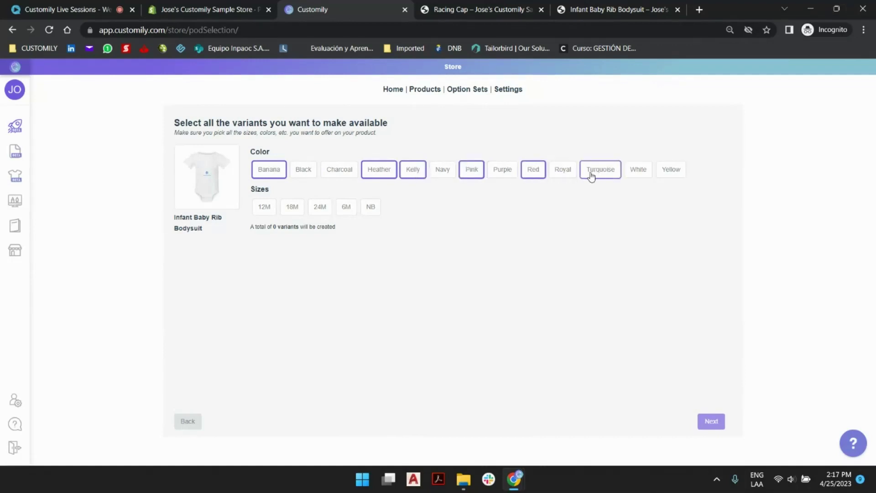
left_click(638, 170)
left_click(669, 170)
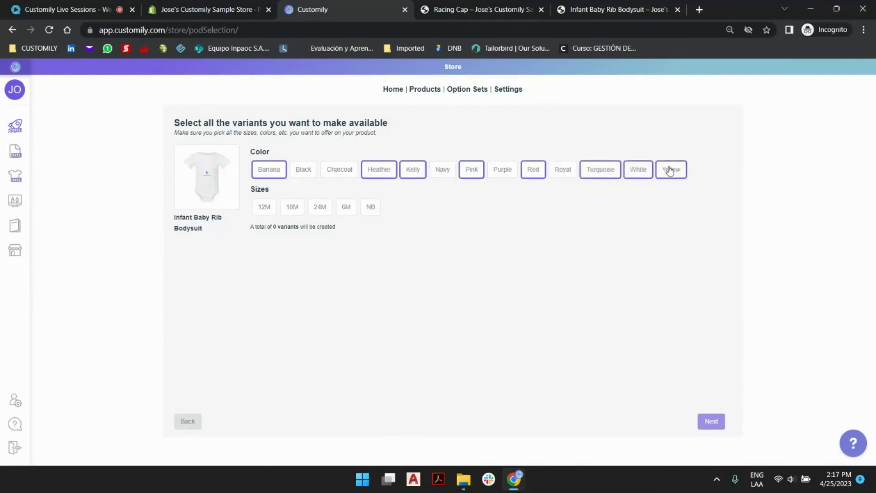
- Offer the bodysuit in sizes 12M, 18M, 24M, 6M and NB, and continue to the design selection
left_click(266, 209)
left_click(291, 209)
left_click(320, 209)
left_click(350, 210)
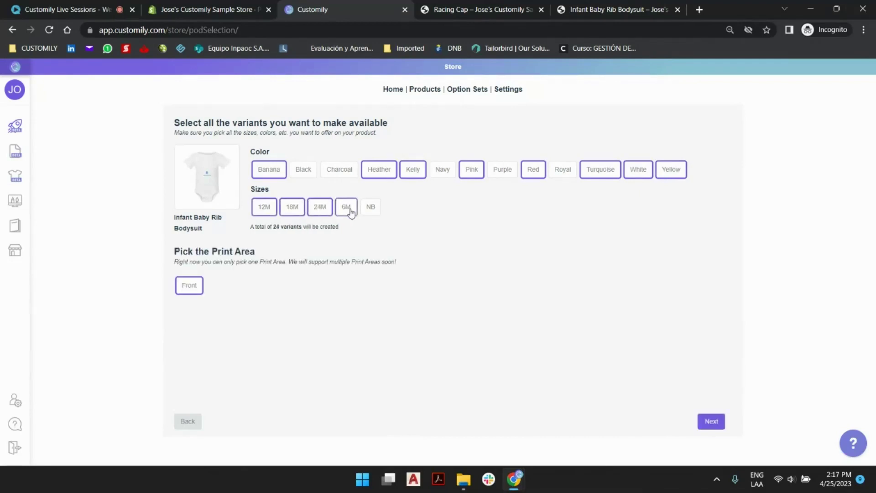
left_click(371, 207)
left_click(712, 421)
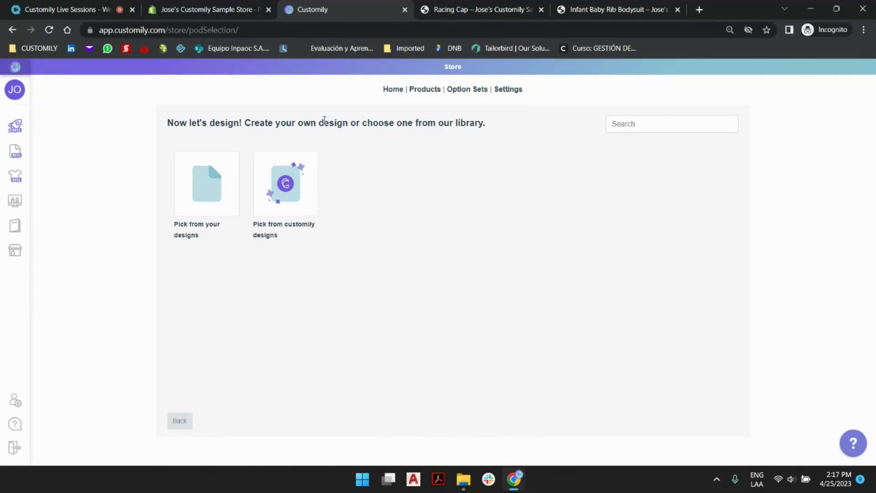
- Examine the Graduation, Fall Season, Jewelry Cards and Summer Season designs in Customily's design library, and return to the design source choice
left_click(294, 181)
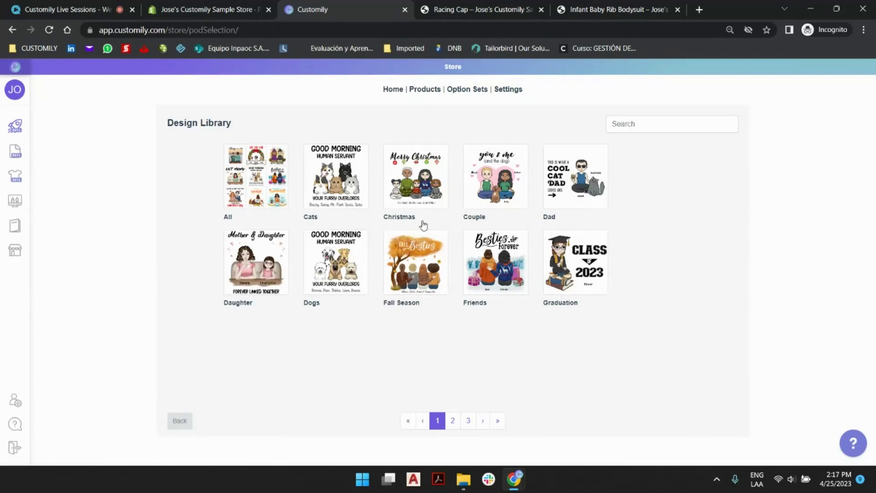
left_click(562, 249)
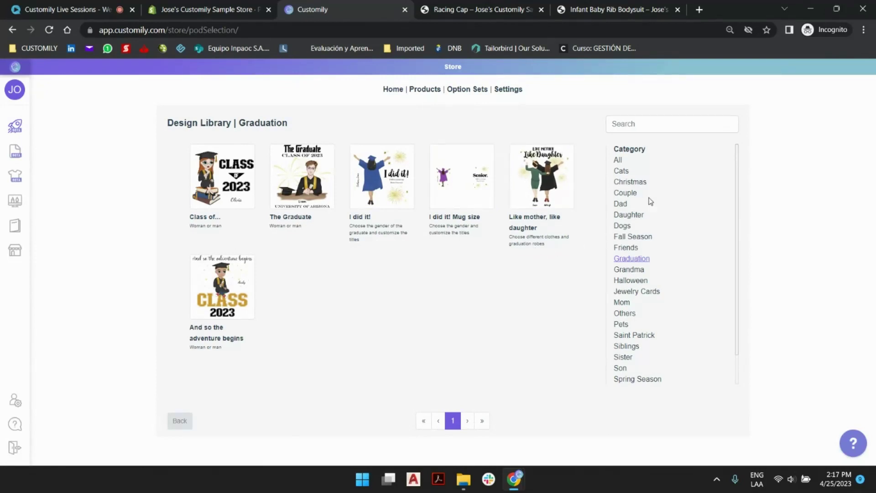
left_click(637, 237)
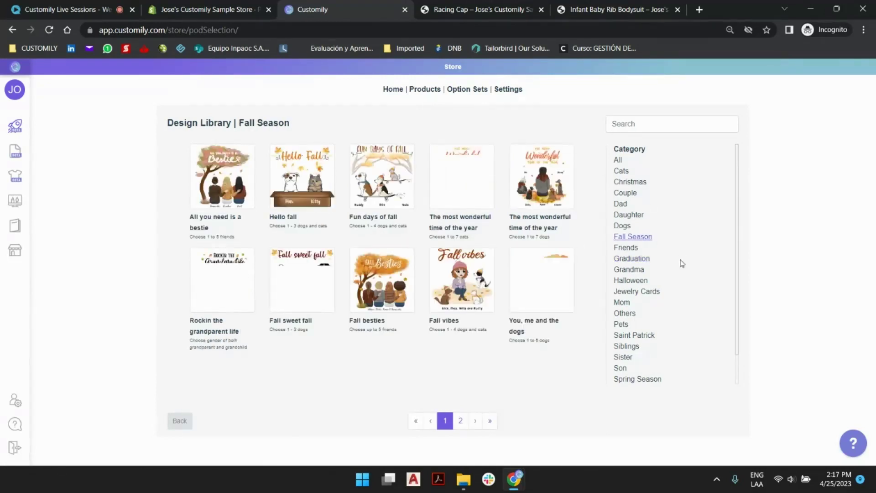
left_click(658, 295)
scroll(675, 268, "down", 1)
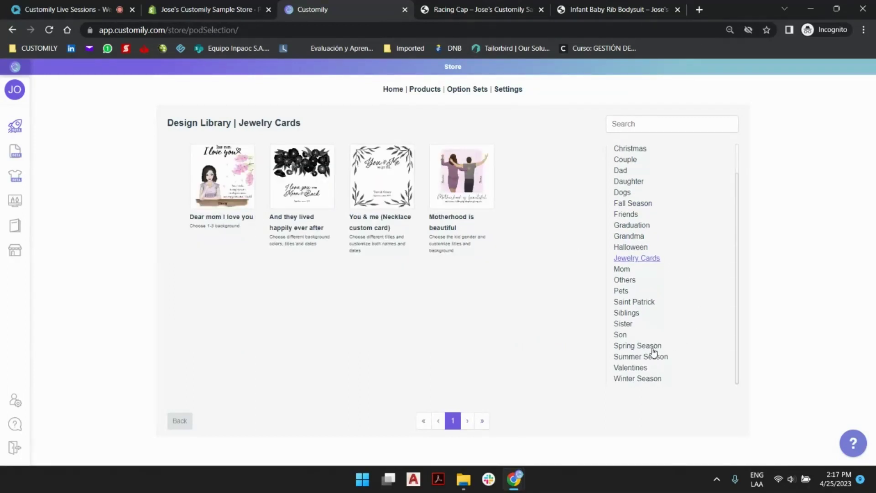
left_click(655, 356)
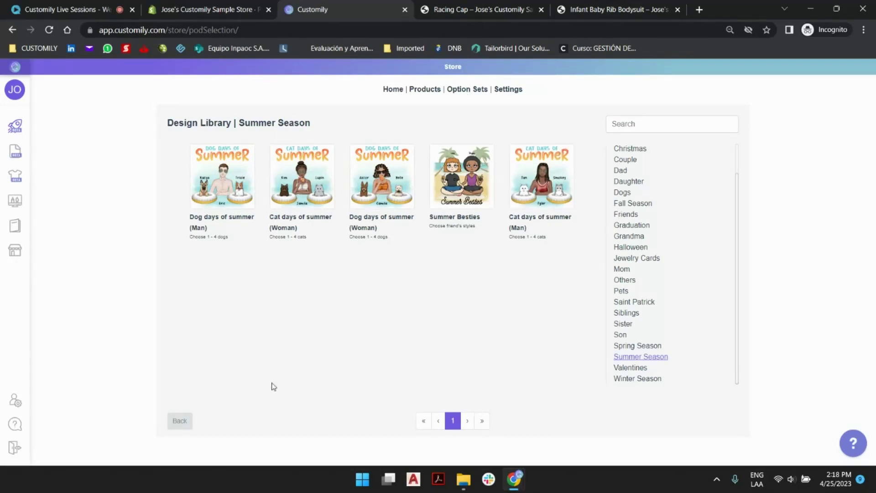
left_click(188, 427)
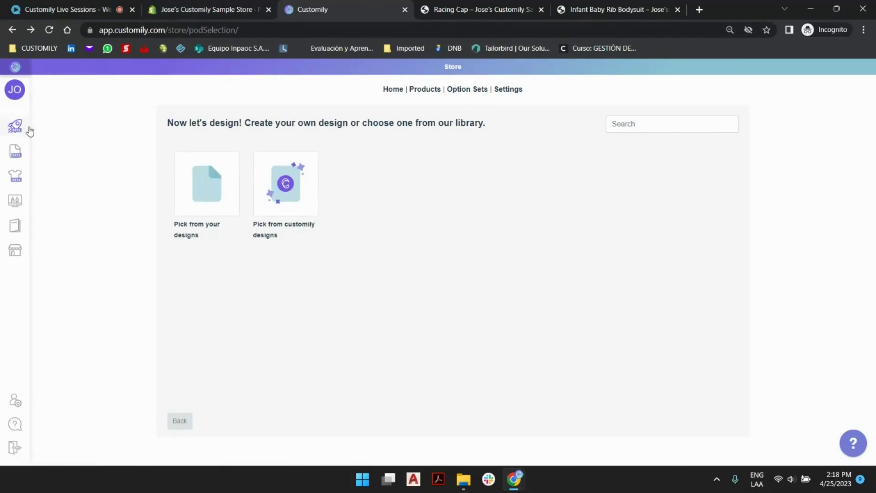
- Open the My Designs link in a new browser tab and switch to that tab
mouse_move(29, 131)
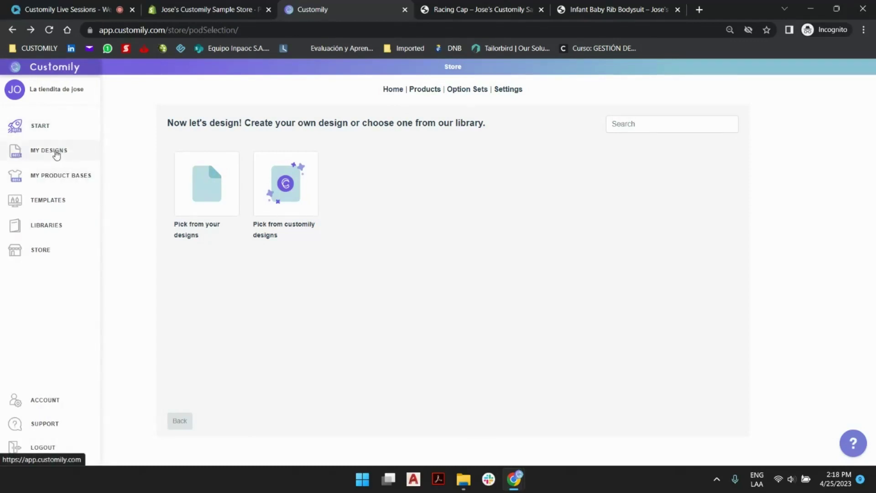
right_click(36, 150)
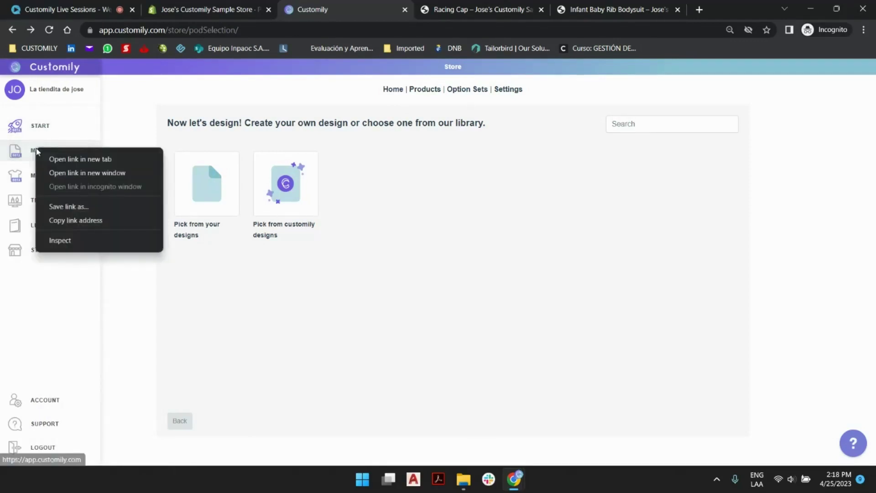
left_click(102, 159)
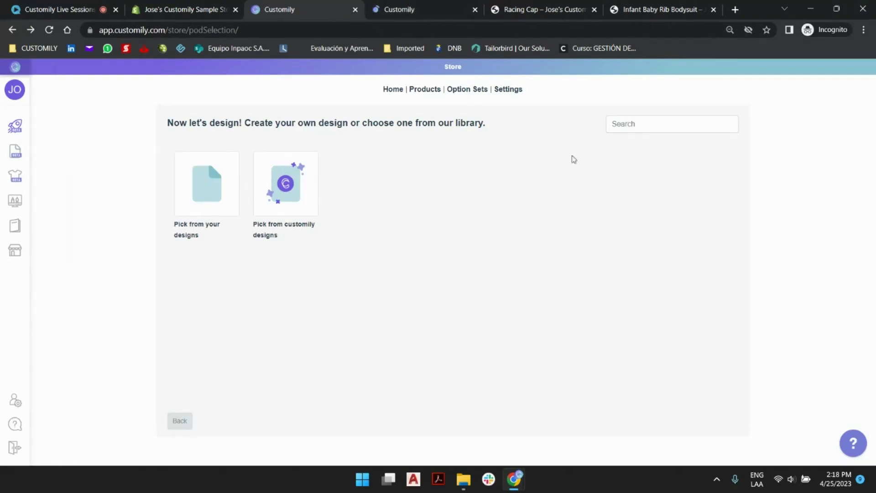
left_click(401, 7)
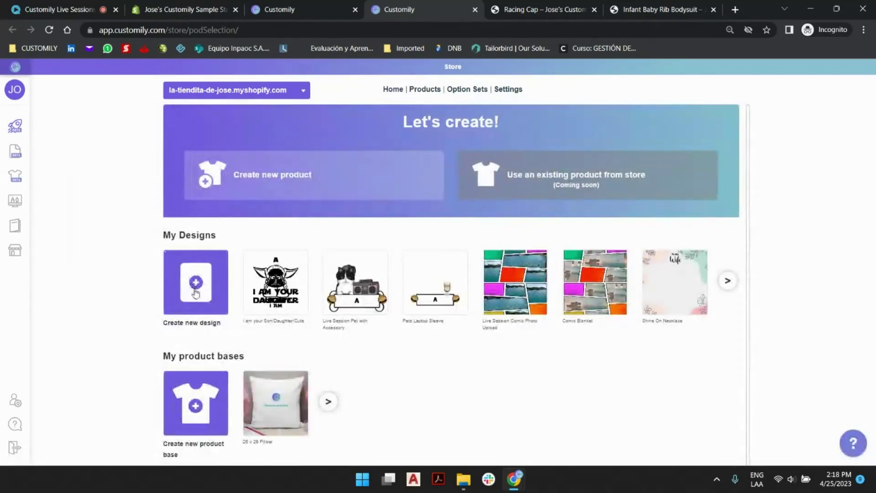
- Start a new design, check the sample Infant Baby Rib Bodysuit store page, and create the design with the name Live Session Baby Name
mouse_move(20, 169)
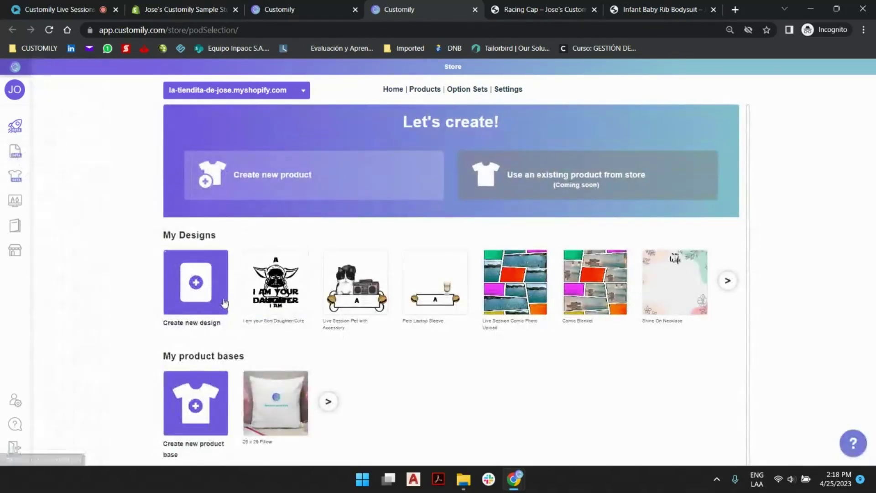
left_click(196, 283)
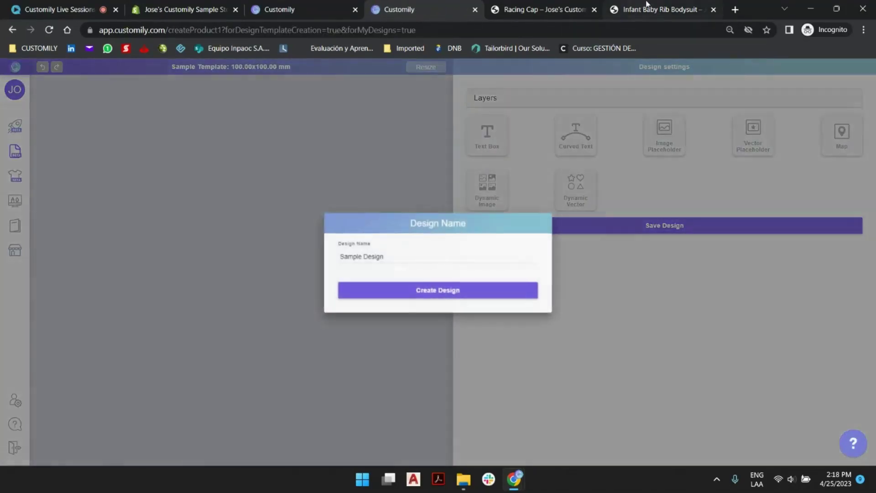
left_click(656, 9)
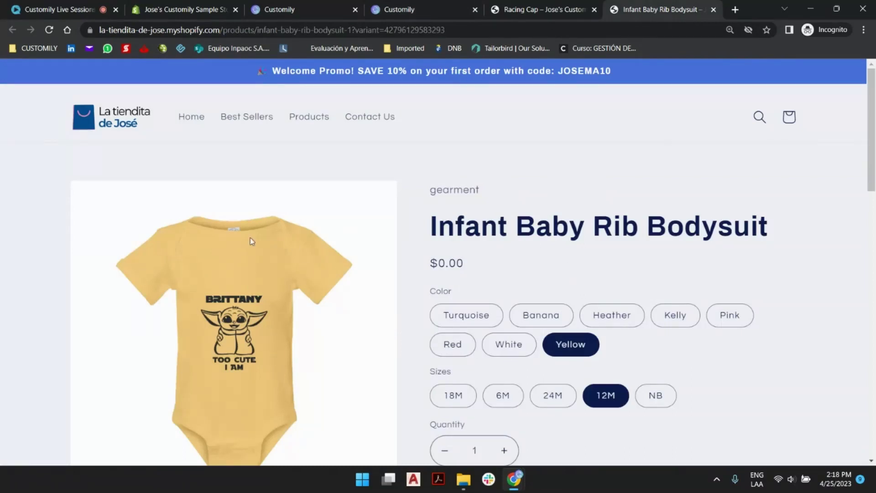
scroll(242, 310, "down", 1)
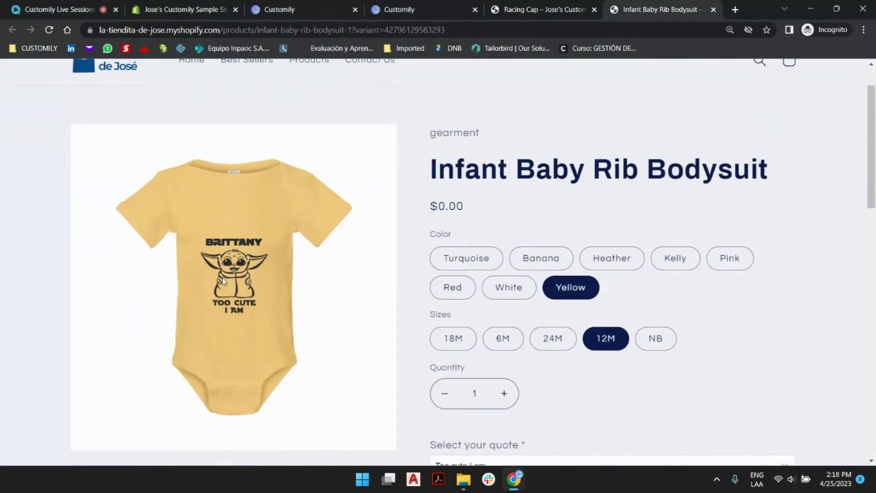
scroll(237, 283, "down", 2)
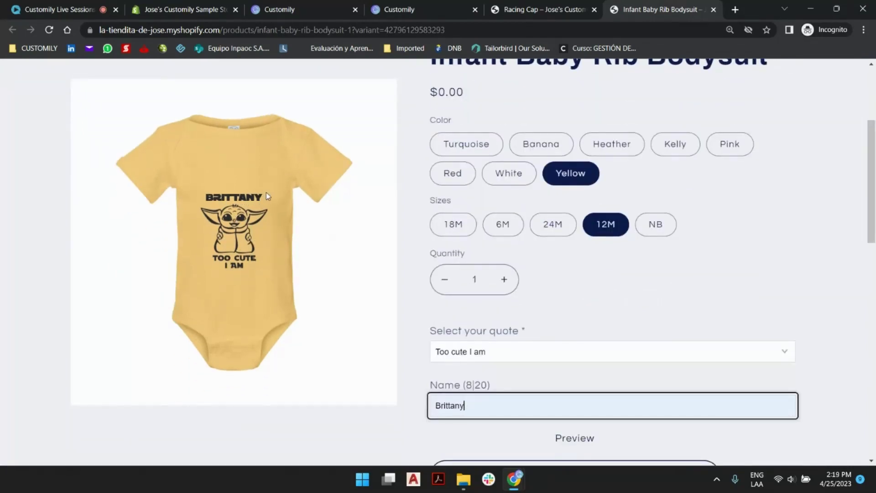
left_click(443, 7)
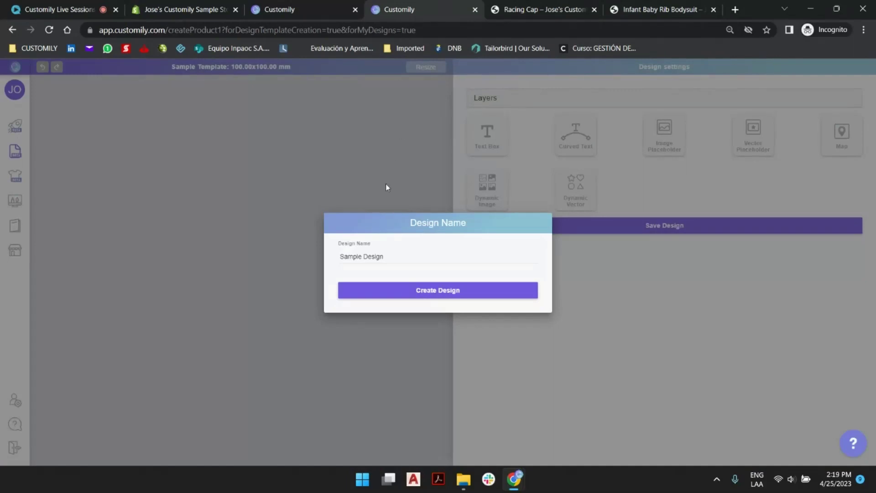
triple_click(381, 259)
type("Live Session Baby Name")
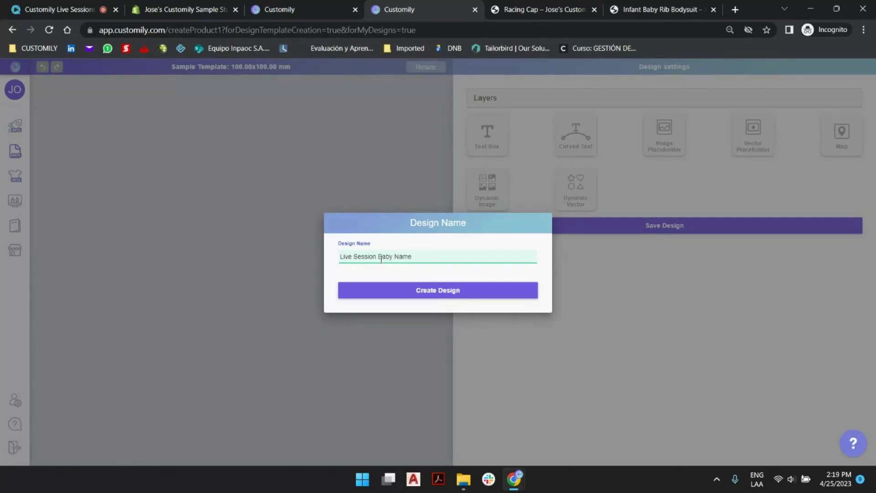
left_click(437, 298)
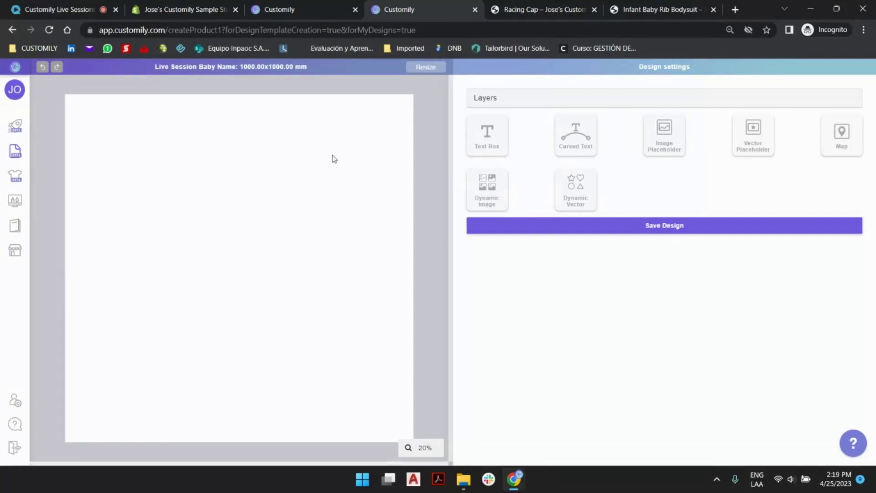
- Examine the design page's width, height and unit settings, and close them without changing any value
left_click(426, 67)
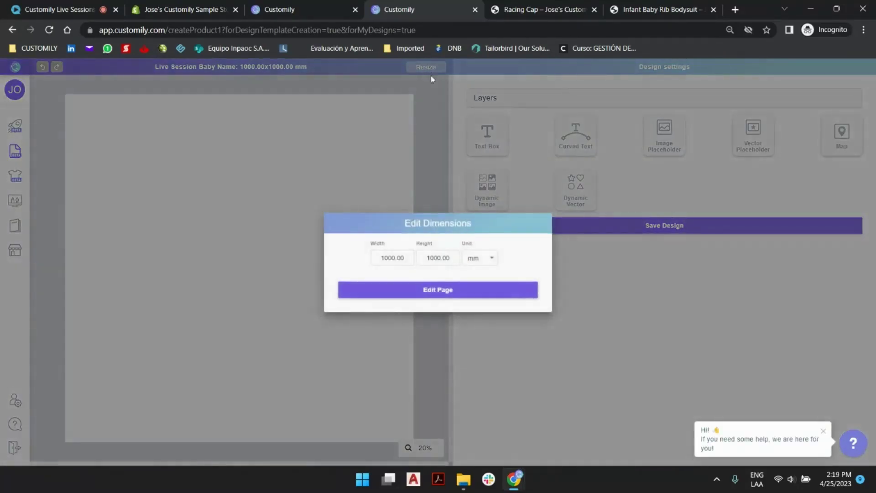
left_click(480, 258)
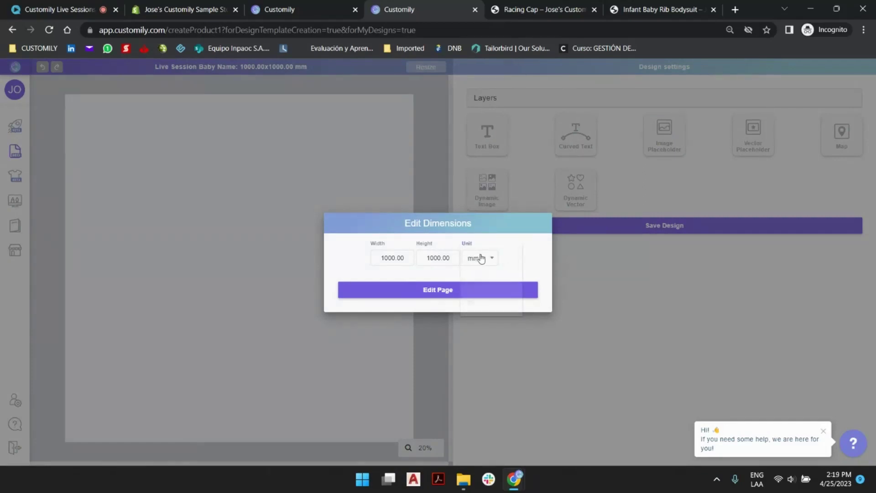
left_click(542, 244)
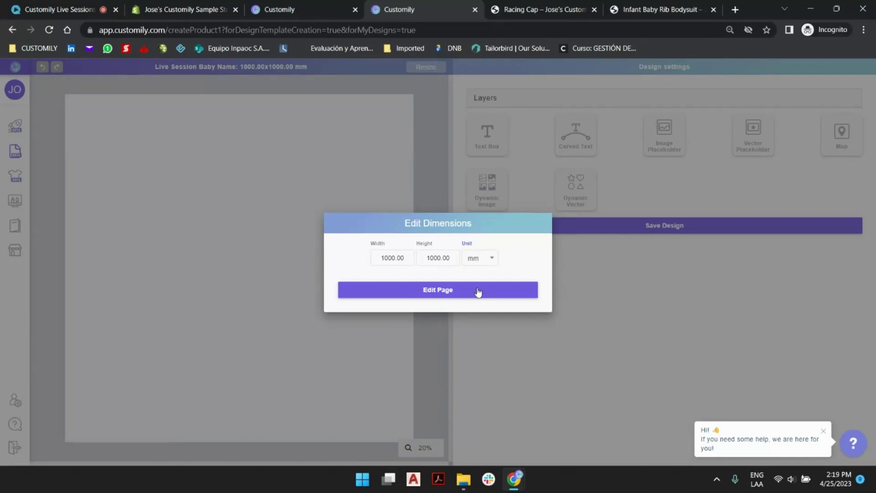
left_click(421, 293)
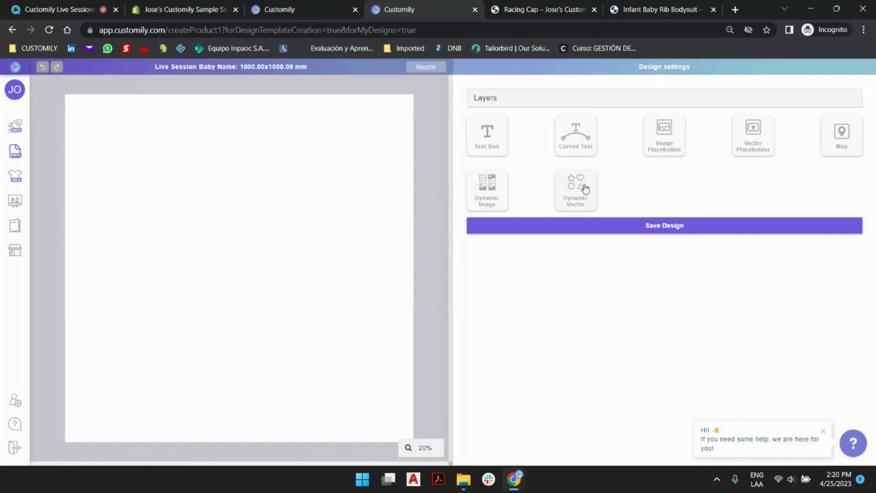
- Add a dynamic vector element and a text box to the design page
left_click(556, 190)
left_click(425, 187)
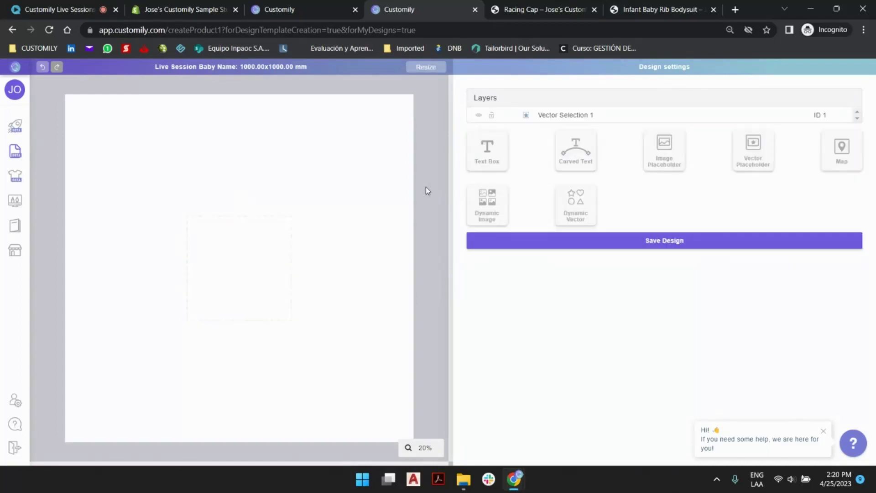
left_click(490, 154)
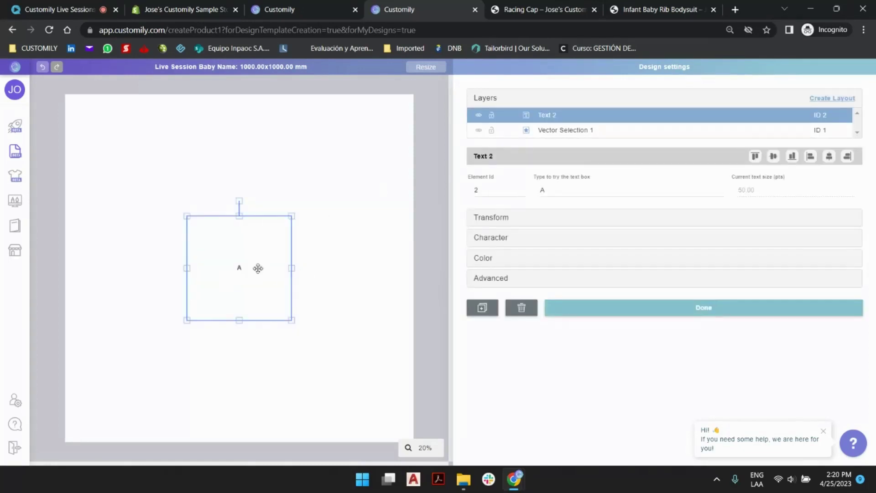
left_click(384, 224)
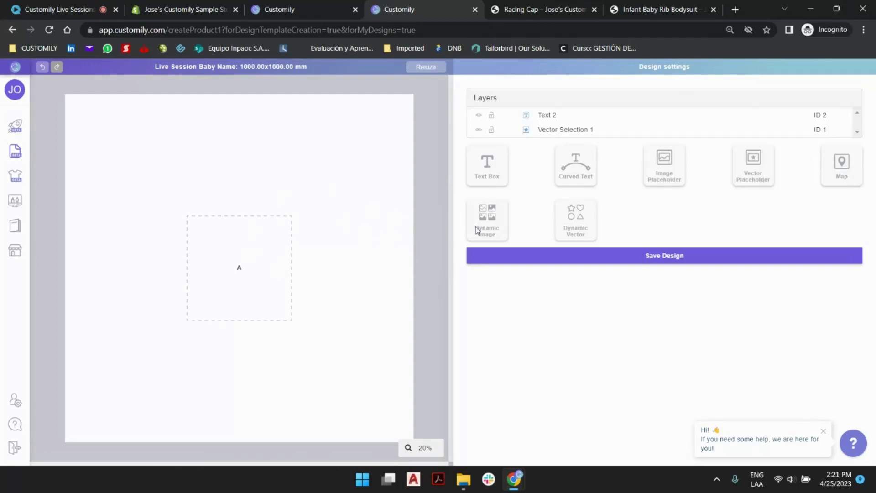
- Separate the two elements, placing the text box in the upper right of the page and the vector element slightly left of center
left_click_drag(234, 268, 243, 308)
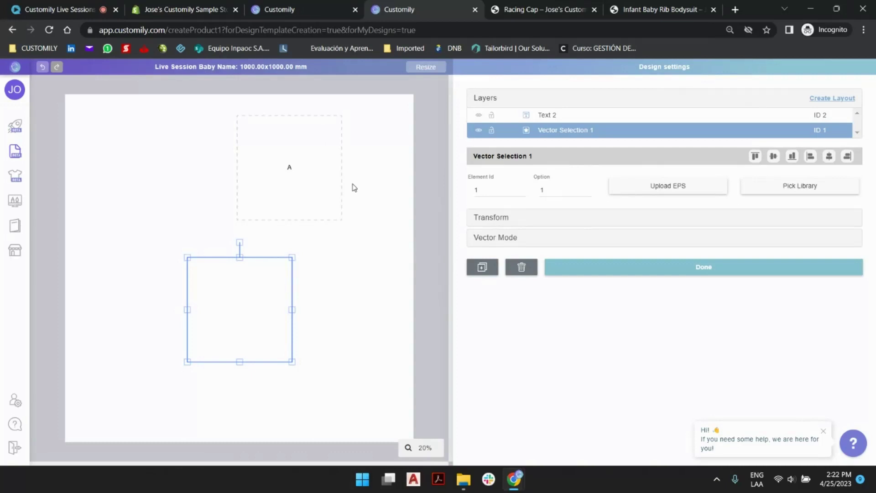
left_click_drag(254, 313, 209, 266)
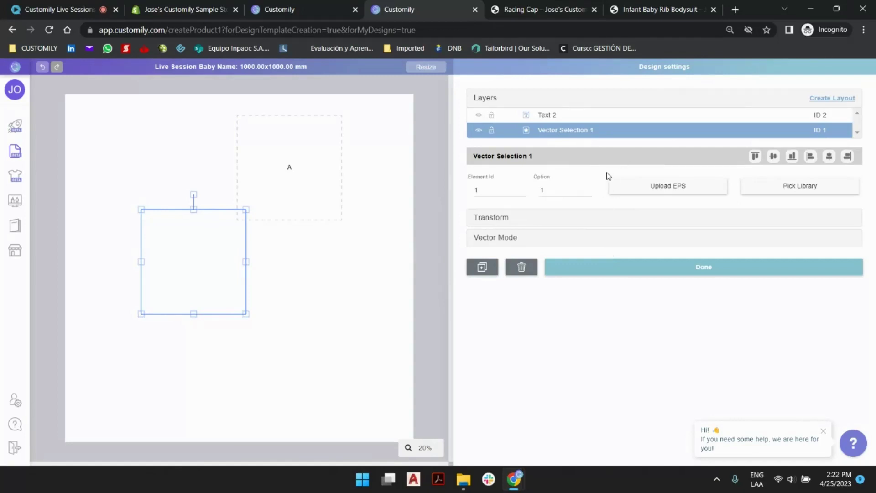
left_click_drag(223, 211, 192, 202)
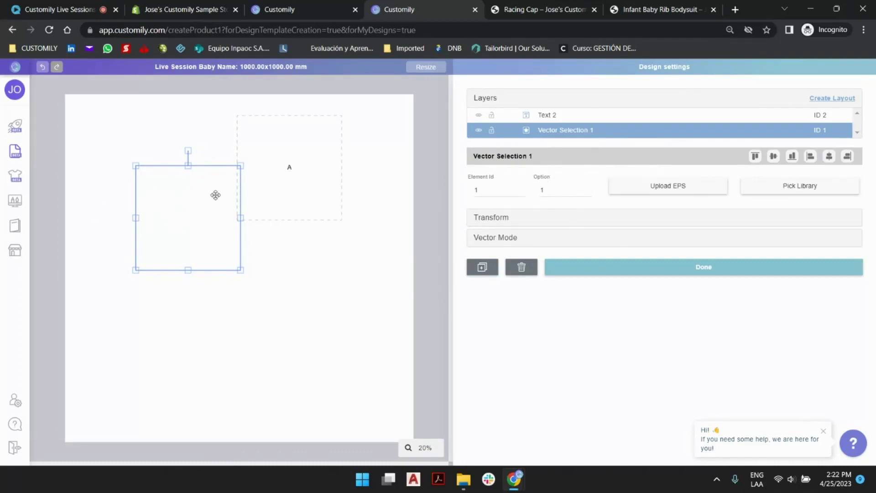
left_click_drag(215, 193, 184, 221)
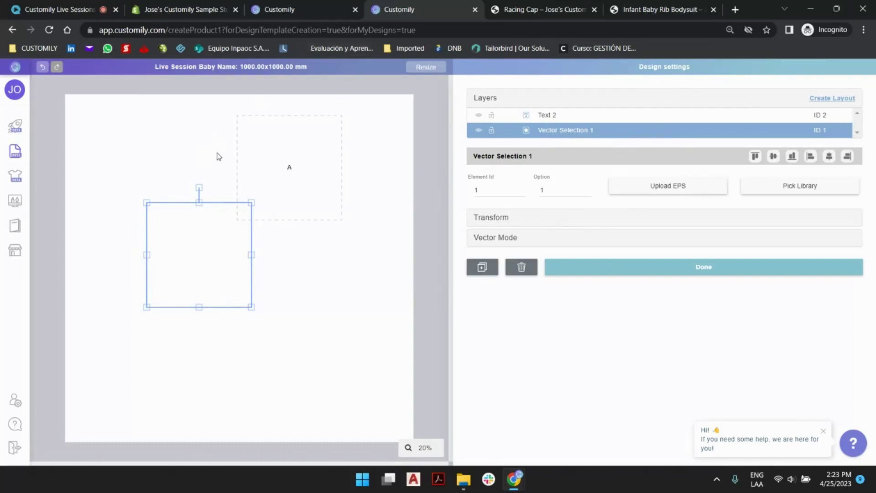
- Open Customily's Libraries page in a new browser tab and display the image libraries
mouse_move(14, 227)
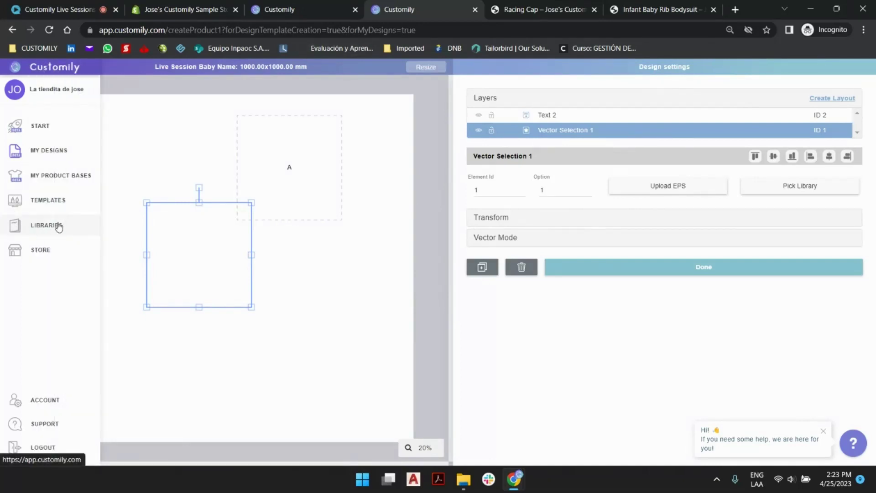
right_click(43, 227)
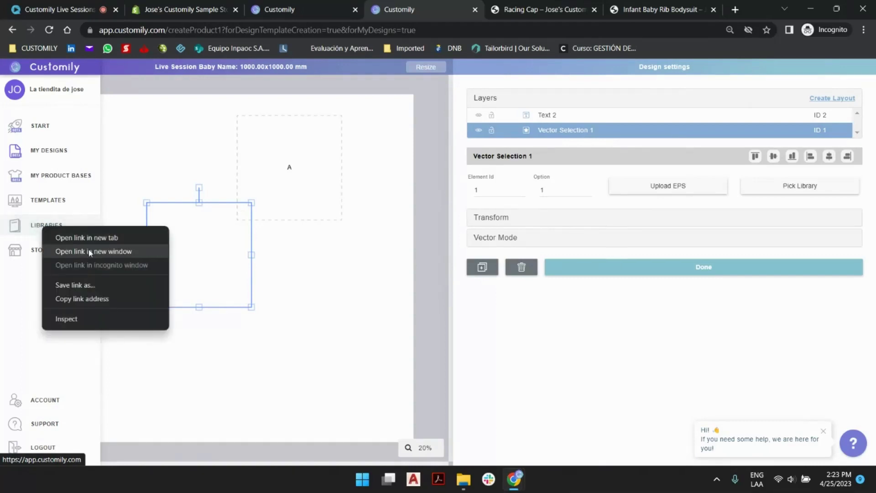
left_click(66, 237)
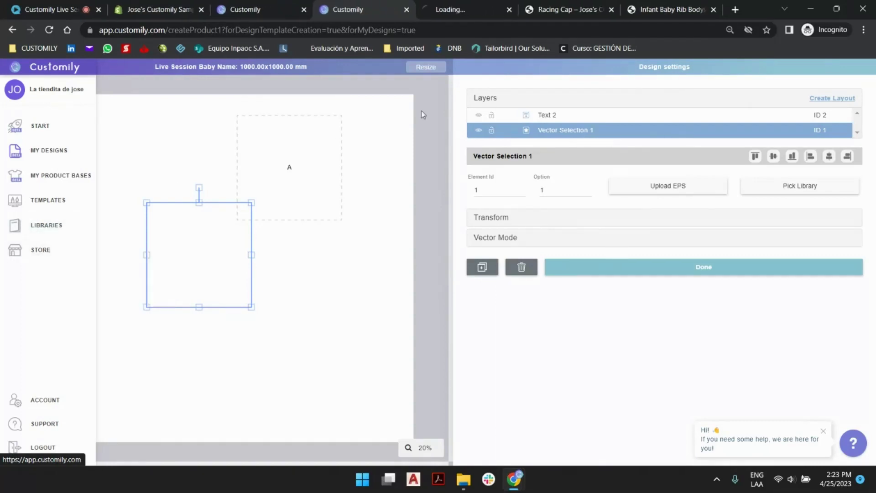
left_click(456, 13)
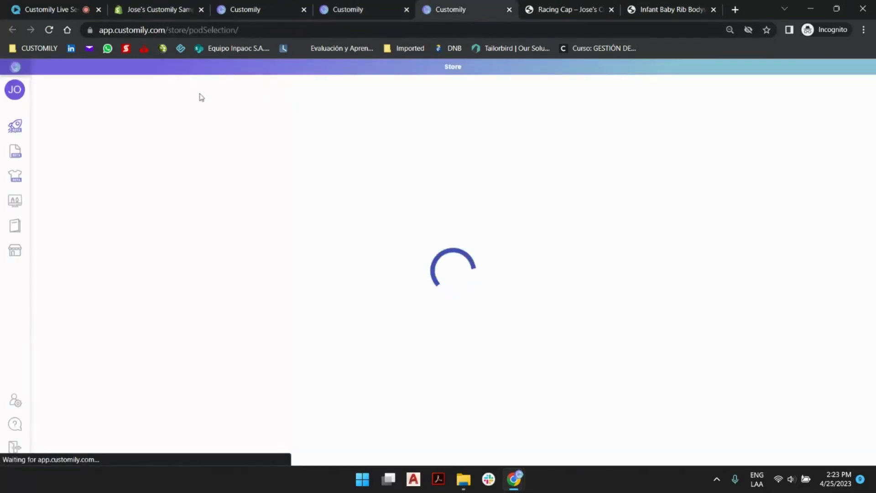
left_click(19, 232)
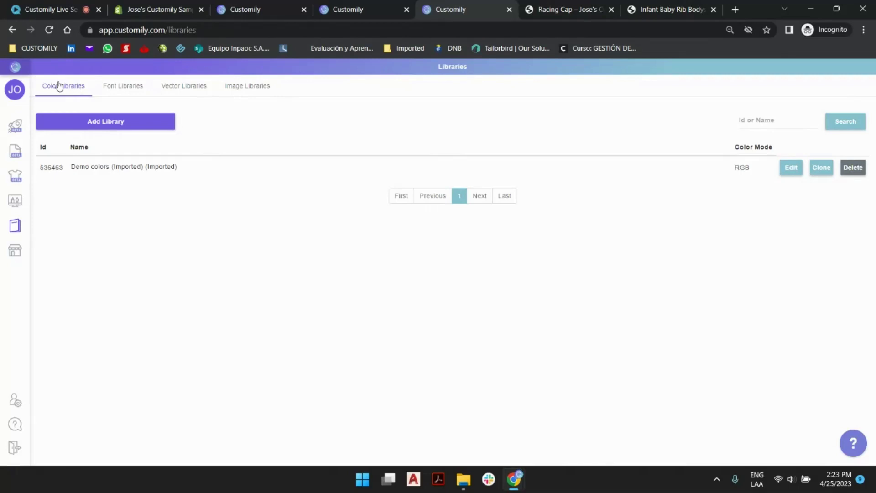
left_click(231, 94)
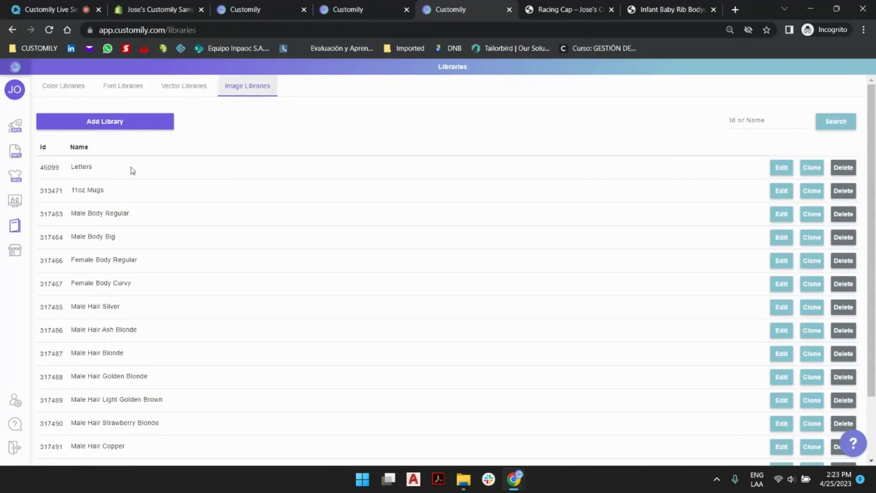
- Look through the list of image libraries and search it for "dog"
scroll(264, 217, "down", 2)
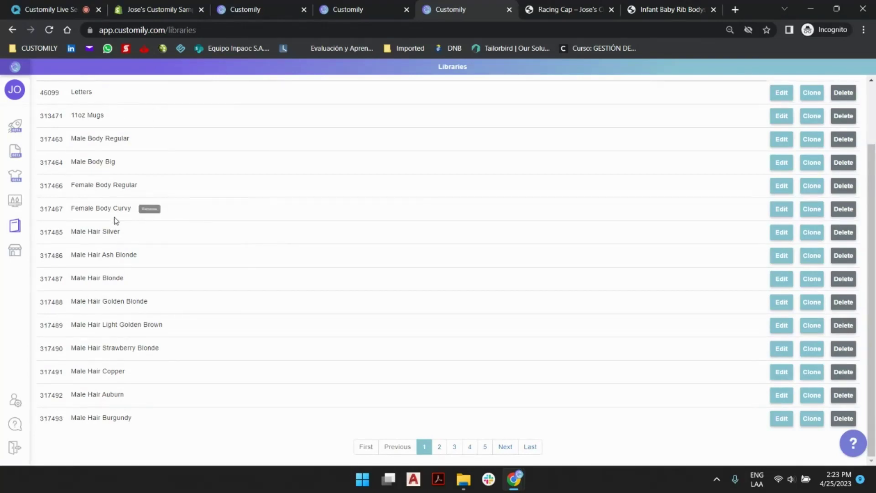
scroll(229, 329, "up", 1)
scroll(228, 325, "up", 2)
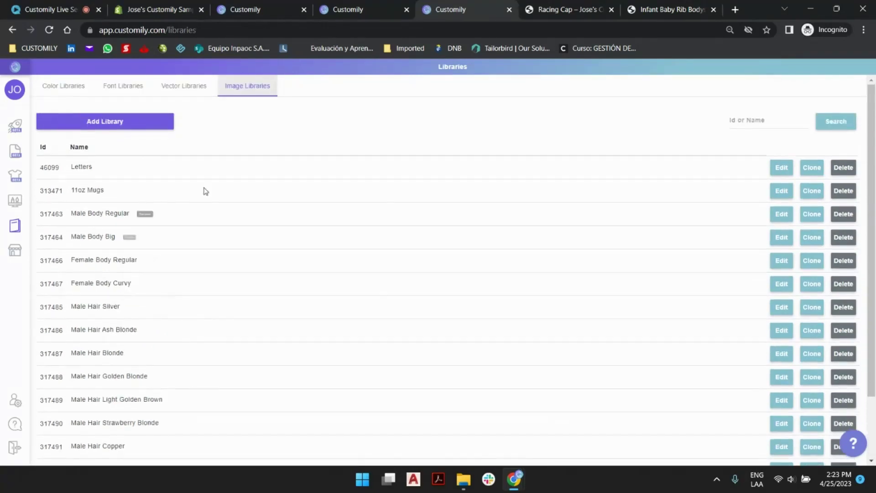
left_click(753, 117)
type("dog")
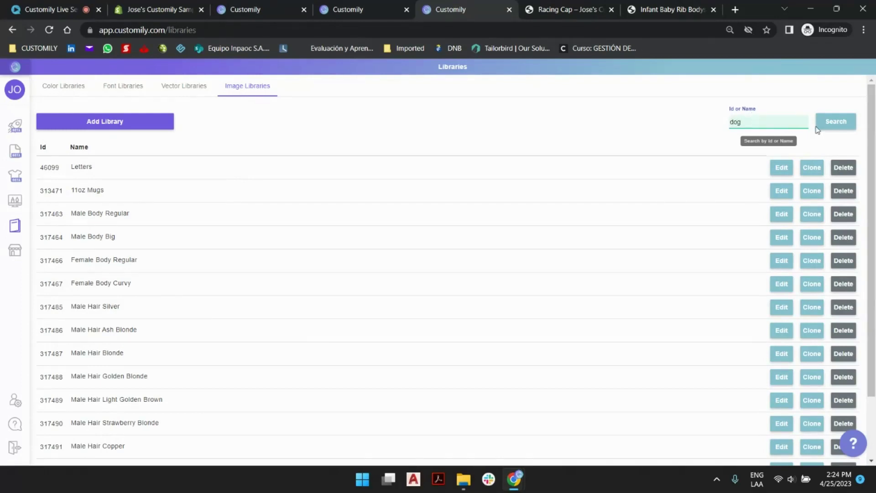
left_click(821, 125)
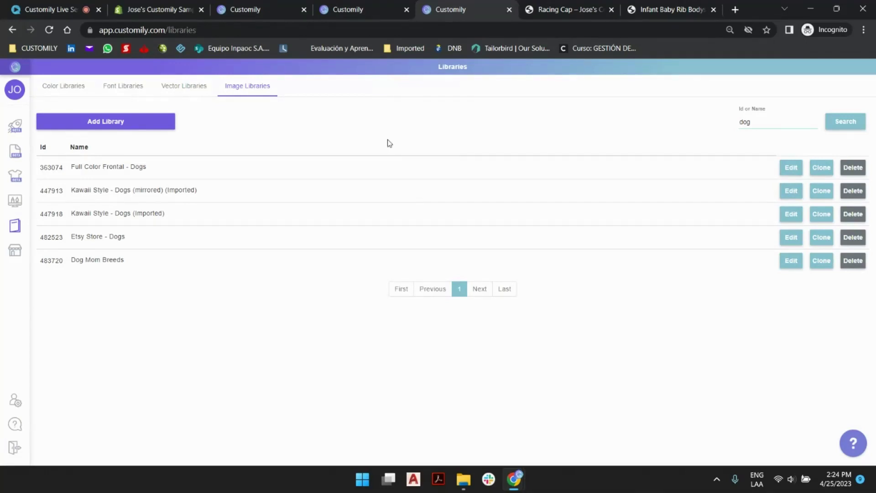
- Examine category B of the Full Color Frontal - Dogs library and its Basset Hound image, and close the image without updating it
mouse_move(87, 166)
left_click(791, 168)
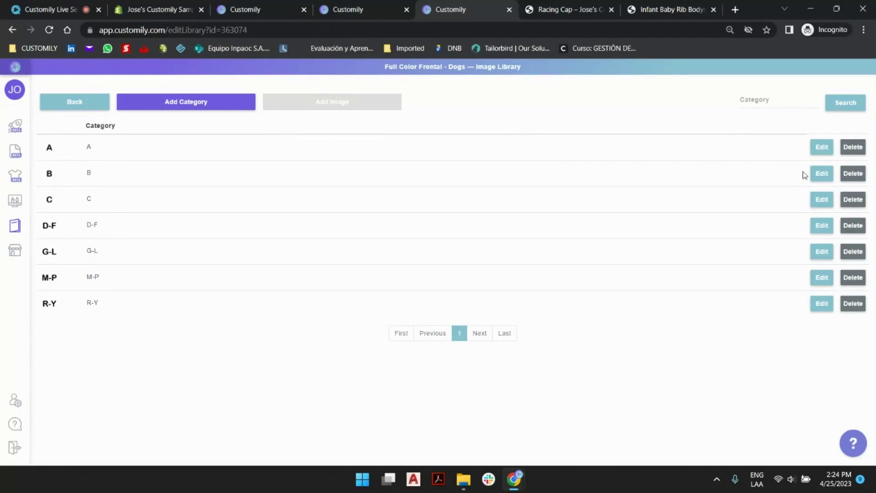
left_click(820, 174)
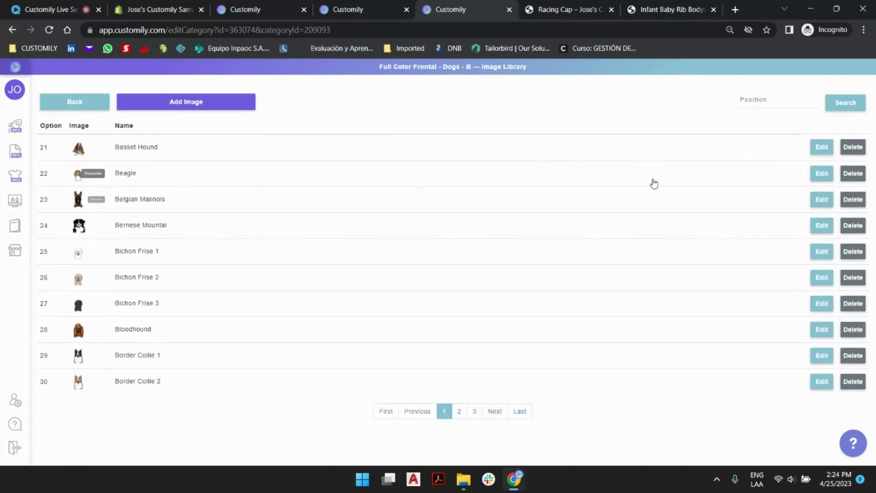
left_click(822, 147)
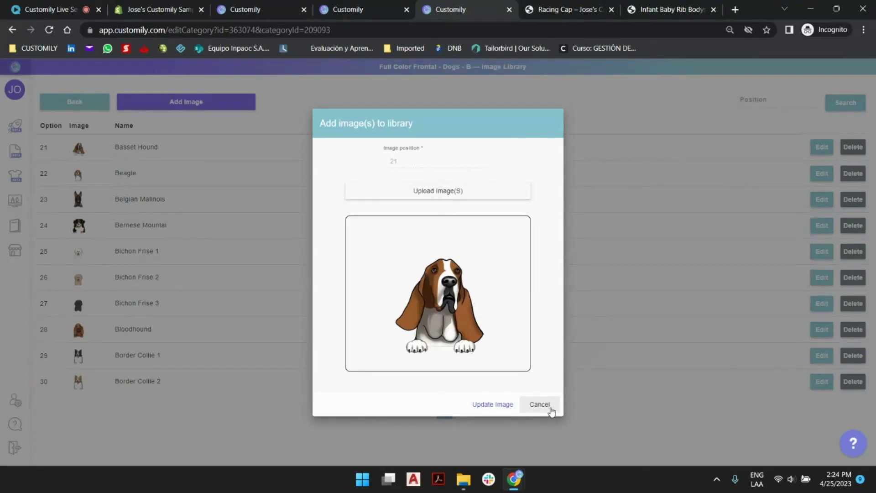
left_click(548, 406)
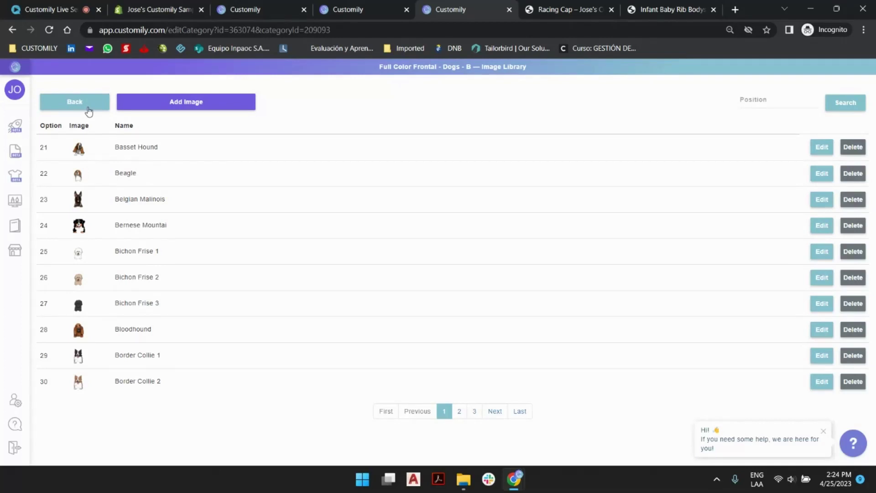
- Return to the libraries overview and create a new image library named "Baby Designs"
left_click(89, 110)
left_click(87, 110)
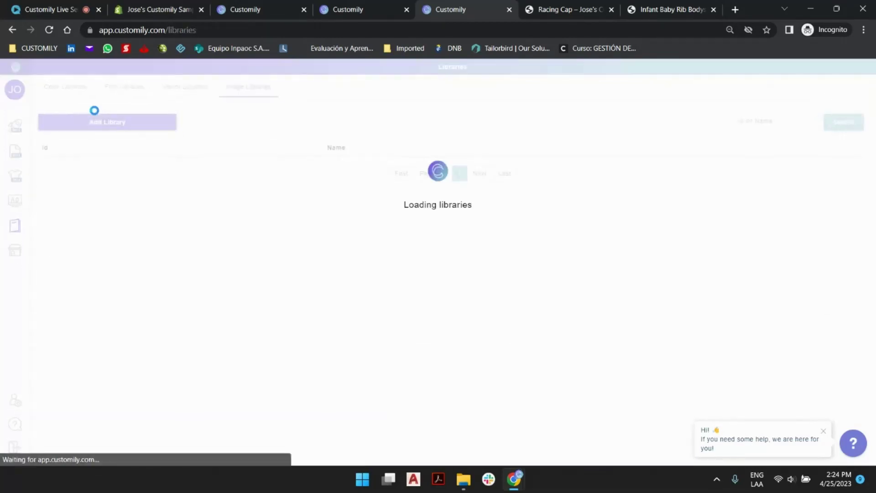
left_click(135, 122)
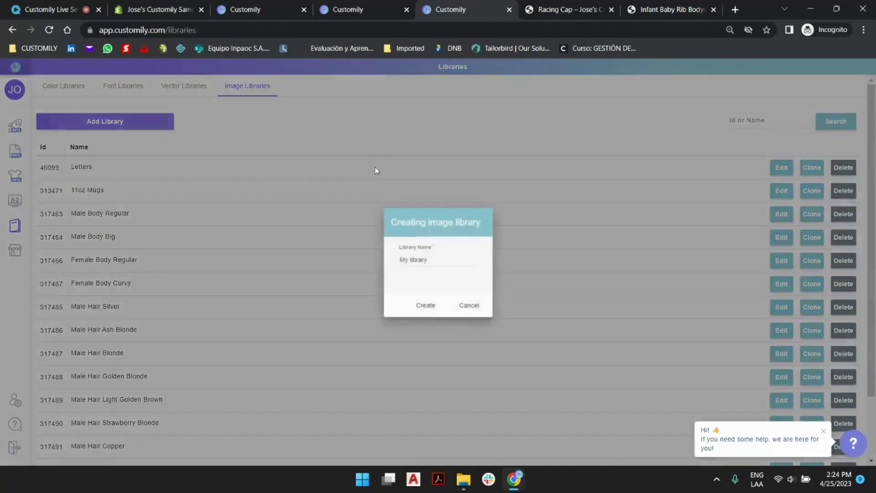
left_click(438, 262)
key("ctrl+a")
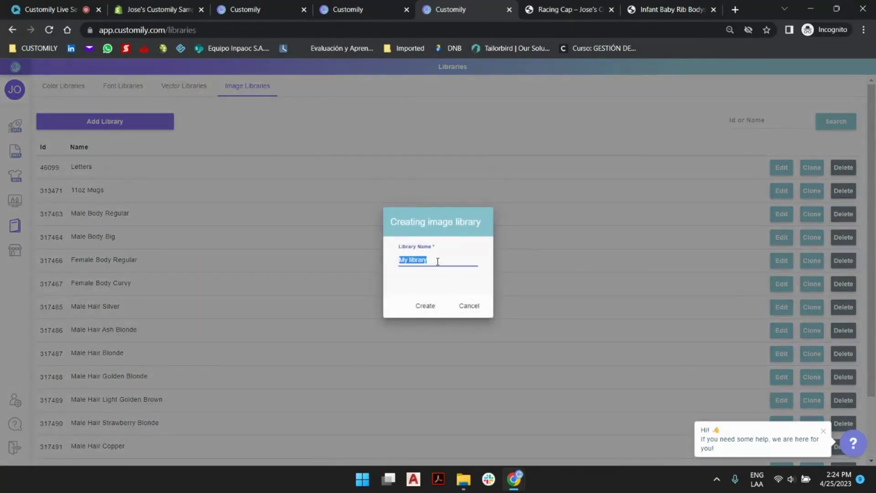
type("Baby Designs")
left_click(428, 304)
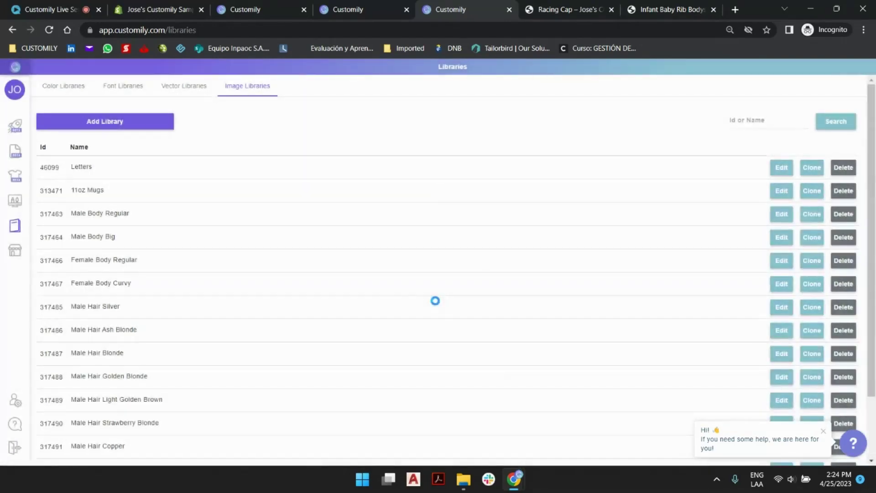
- Find the Baby Designs library on the last page of the image libraries and open it for editing
scroll(347, 251, "down", 2)
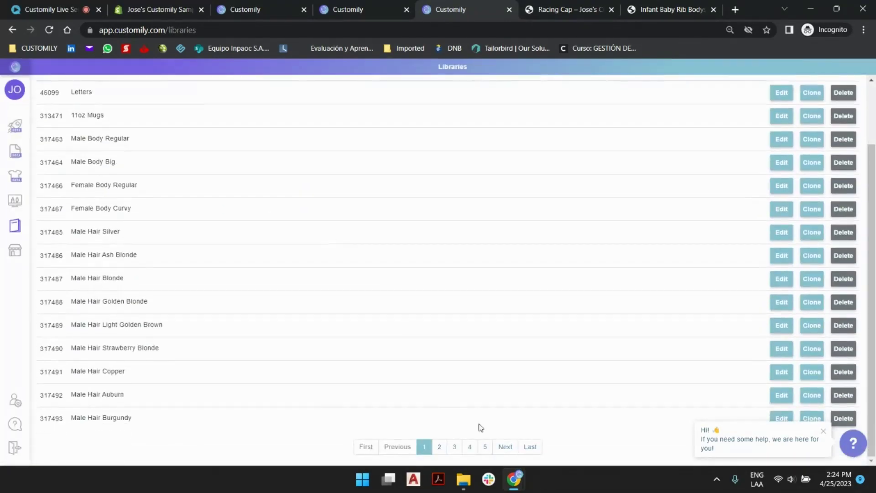
left_click(527, 448)
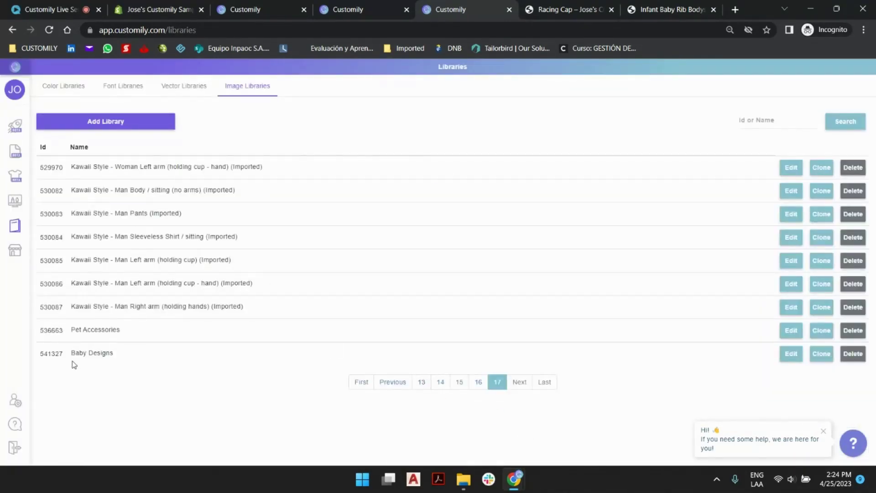
mouse_move(72, 360)
left_click(792, 356)
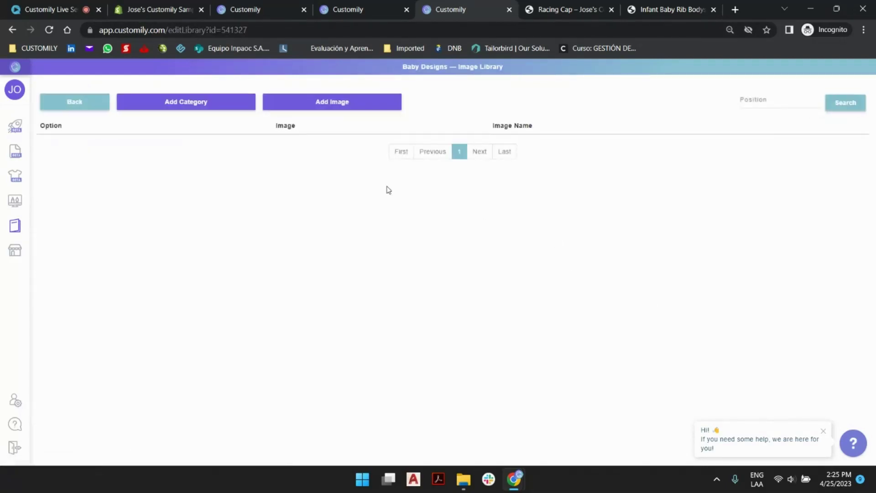
- Start an image upload to the library and browse to the 4-25 folder in Desktop > Call Assets > LIVE SESSIONS
left_click(328, 105)
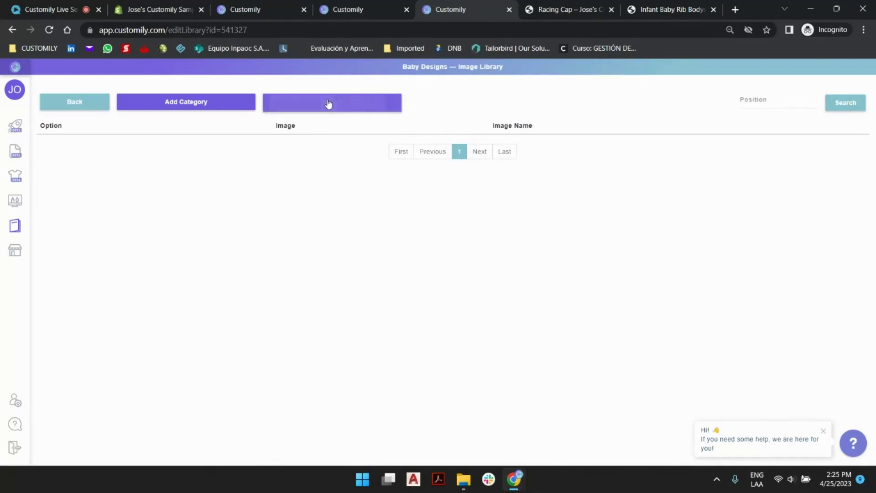
left_click(440, 284)
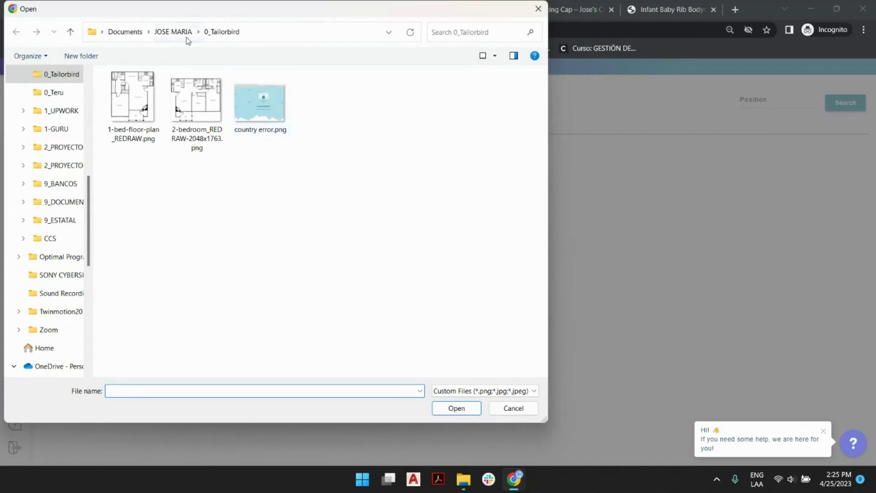
left_click(185, 37)
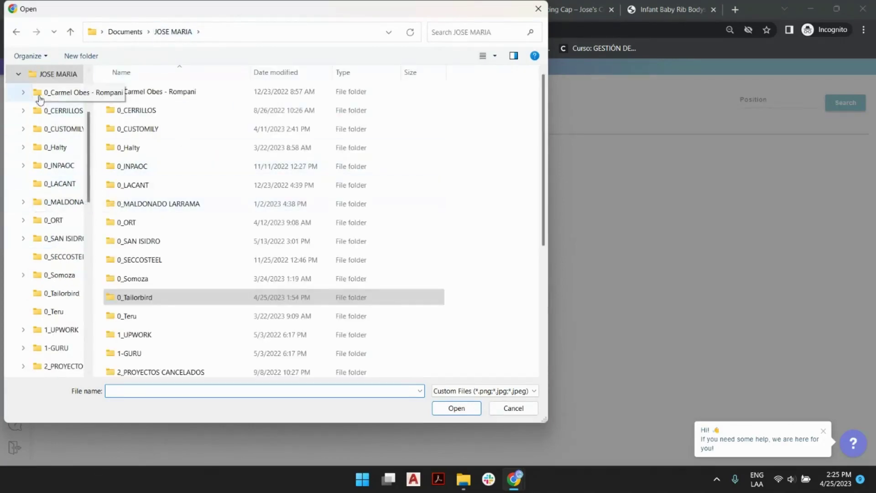
left_click(18, 74)
left_click(51, 220)
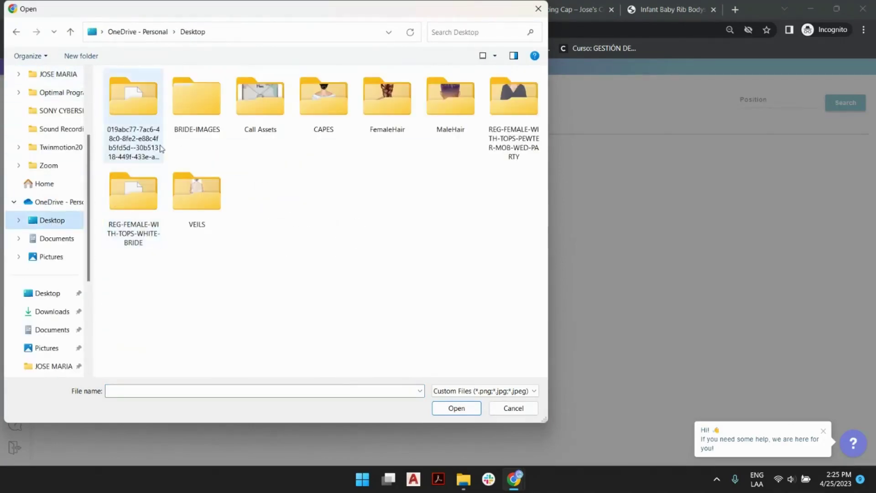
double_click(258, 100)
double_click(217, 114)
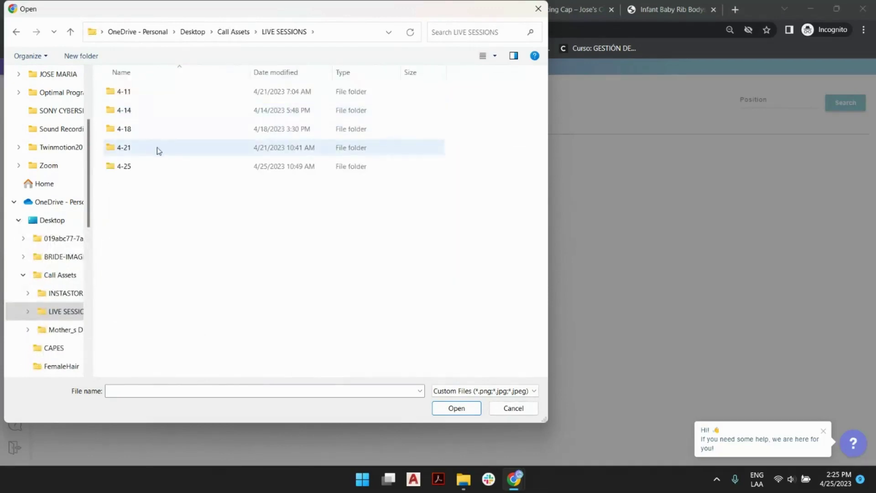
double_click(144, 170)
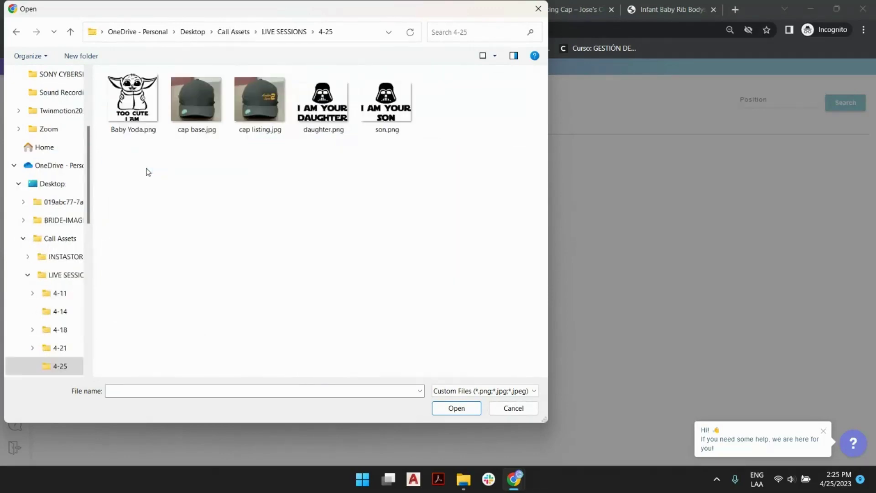
- Upload Baby Yoda.png, daughter.png and son.png and create them as images in the Baby Designs library
left_click(133, 106)
left_click(320, 103, "ctrl")
left_click(393, 110, "ctrl")
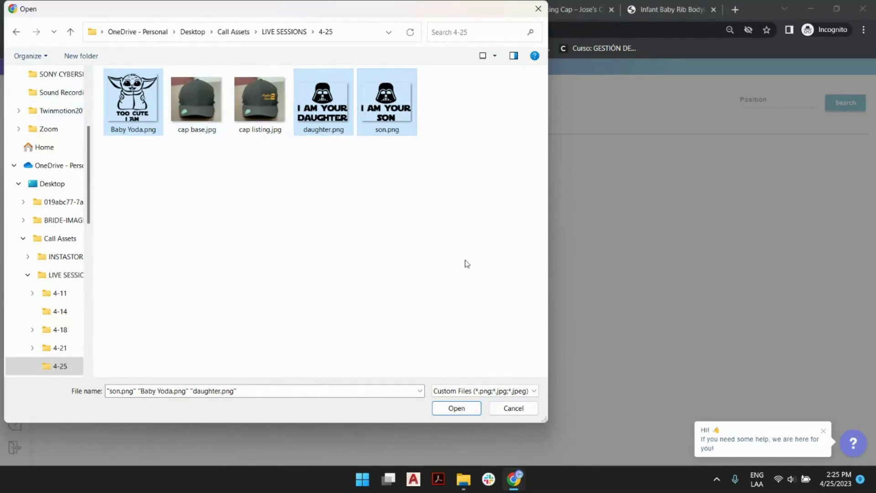
left_click(457, 408)
left_click(493, 325)
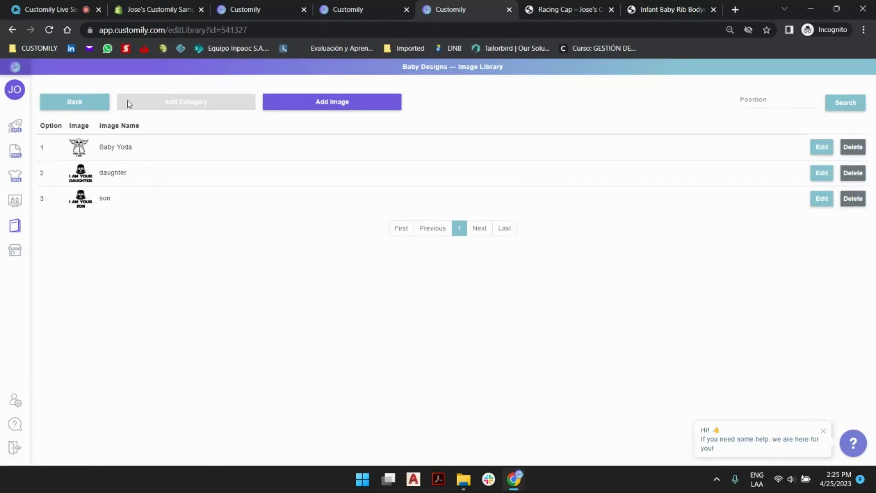
- Go back to the libraries overview and create a vector library named "Baby Designs"
left_click(89, 104)
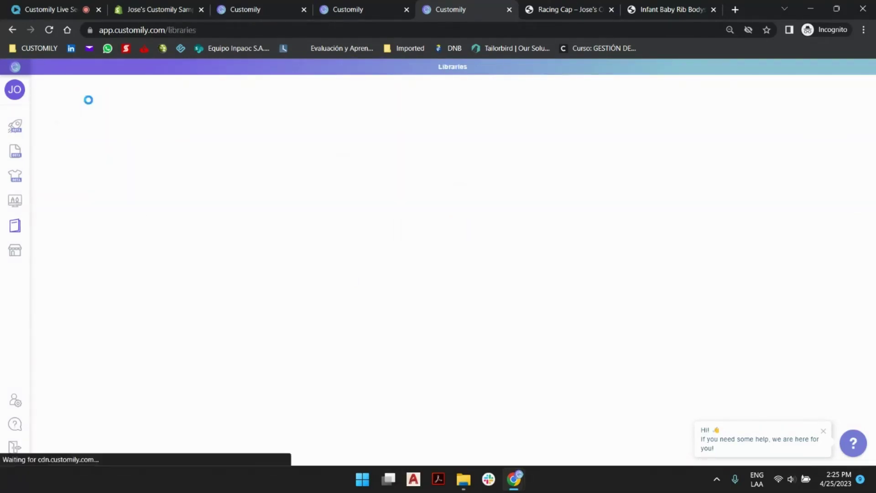
left_click(174, 89)
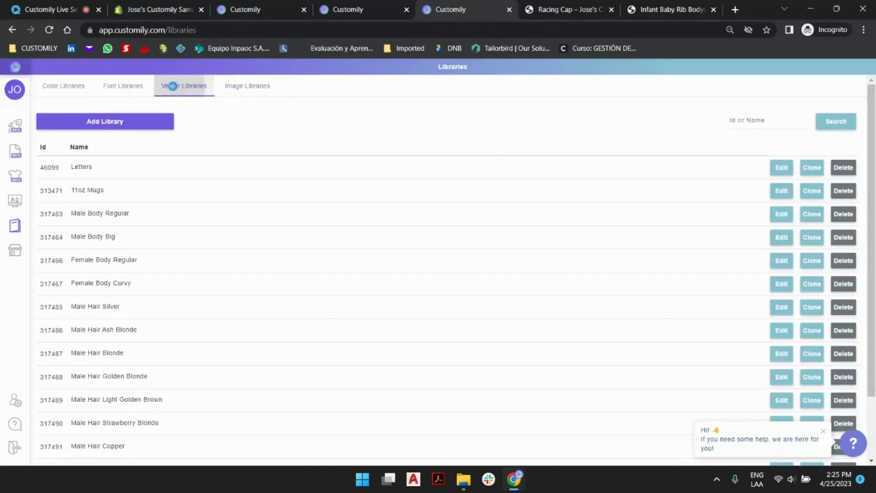
left_click(147, 127)
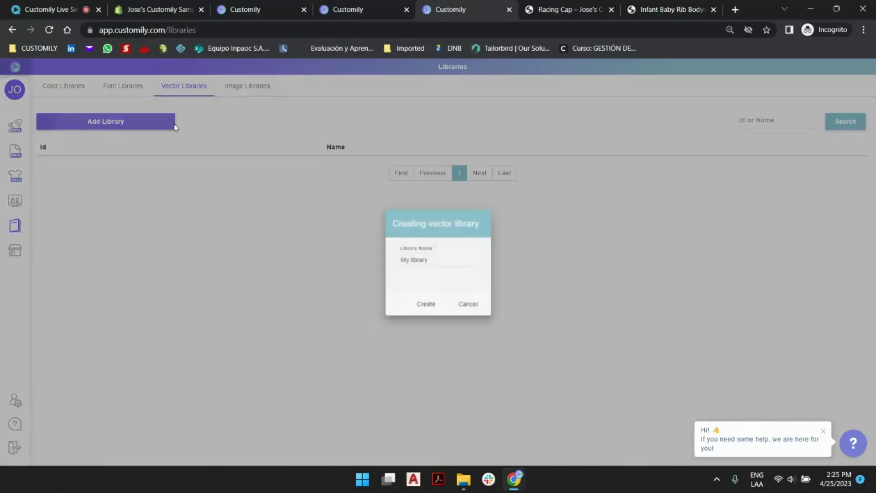
triple_click(430, 259)
type("Baby Designs")
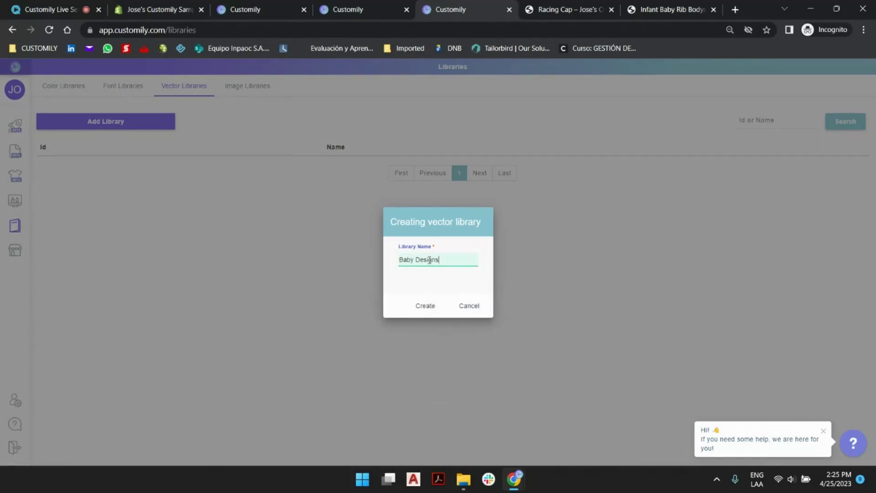
key("Return")
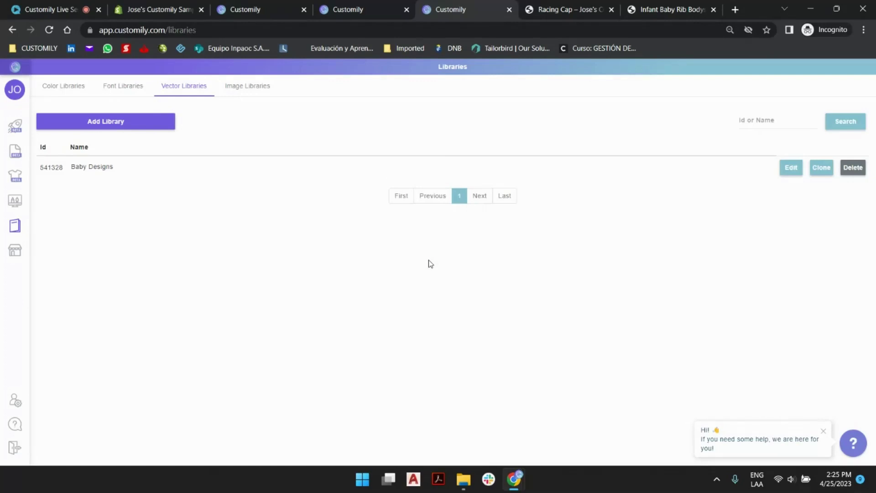
- Add the Baby Yoda, daughter and son EPS files to the Baby Designs vector library and return to the library list
left_click(791, 168)
left_click(384, 104)
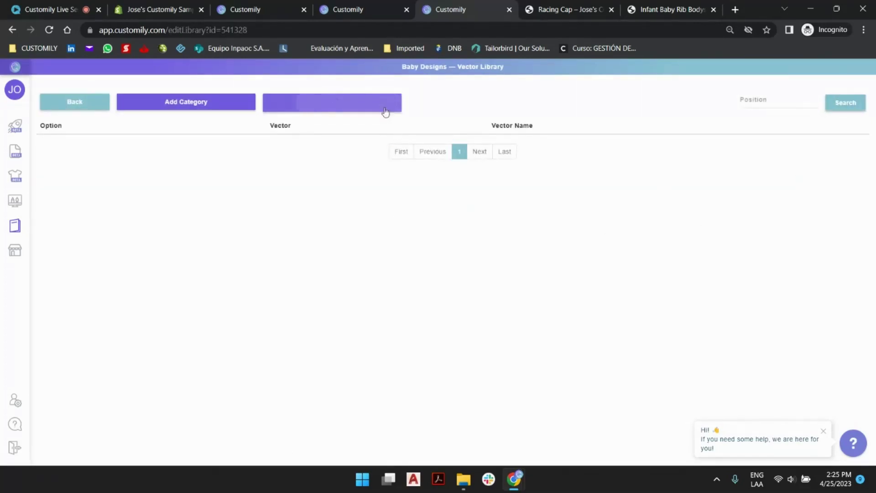
left_click(450, 283)
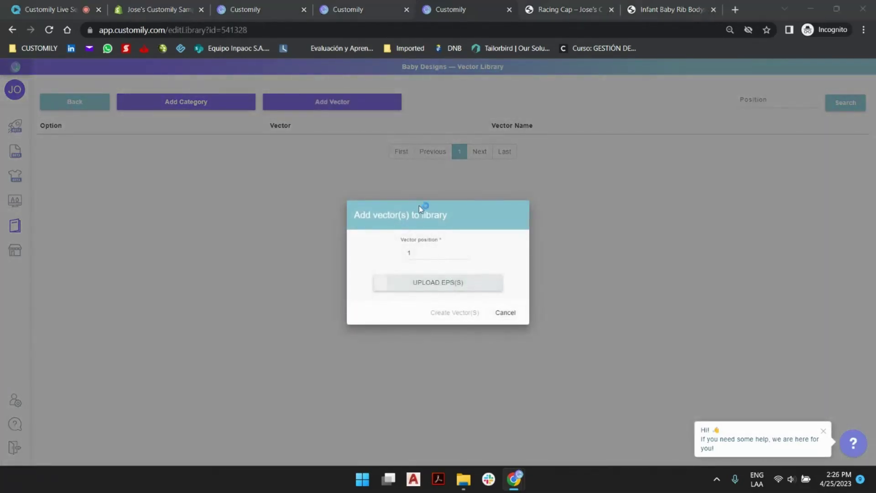
left_click_drag(139, 137, 308, 121)
left_click(456, 407)
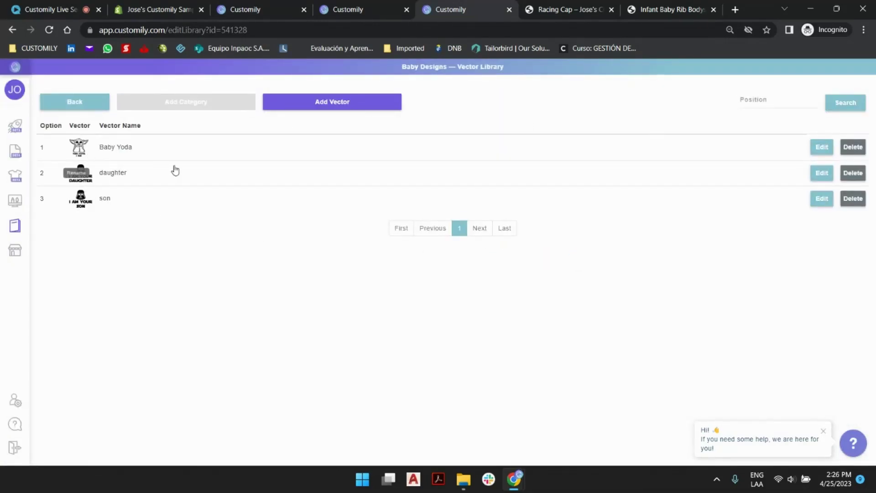
left_click(89, 107)
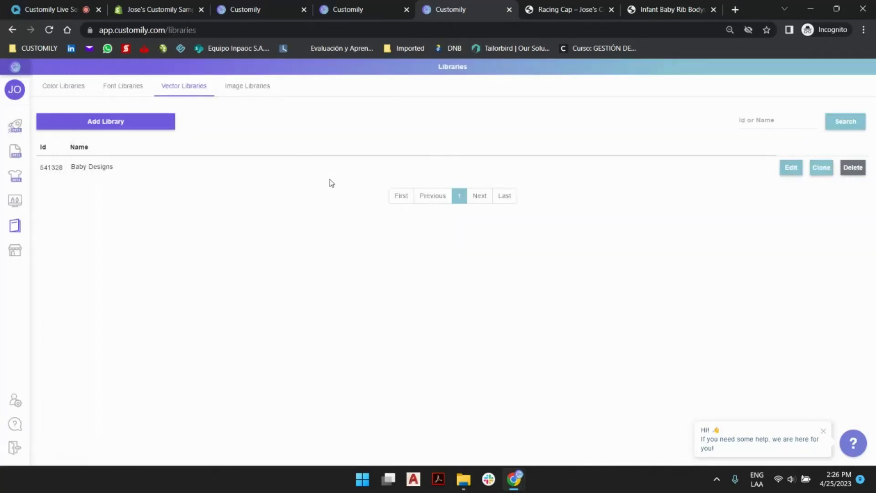
- In the Live Session Baby Name design, assign the Baby Designs library to the vector element and set its option to 3
left_click(360, 9)
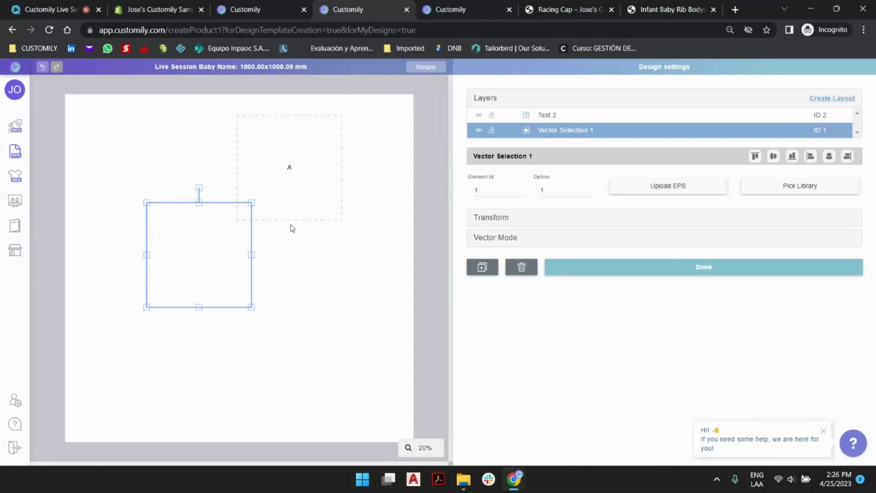
left_click(800, 186)
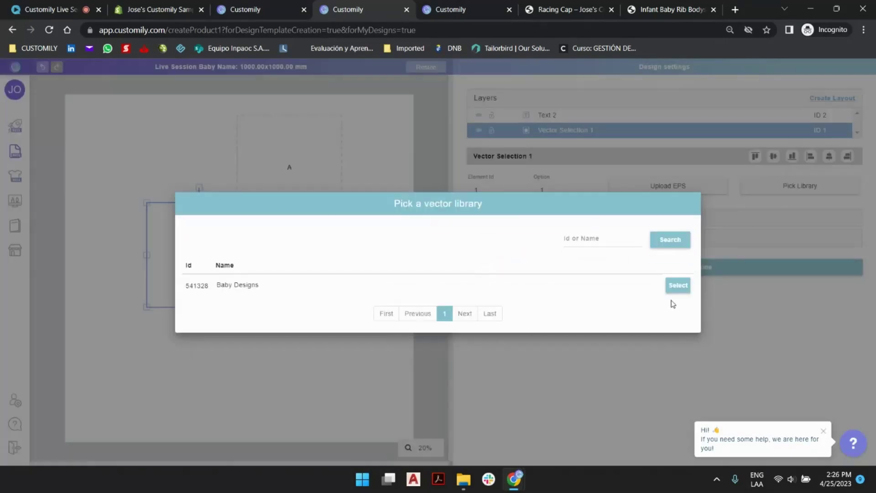
left_click(679, 287)
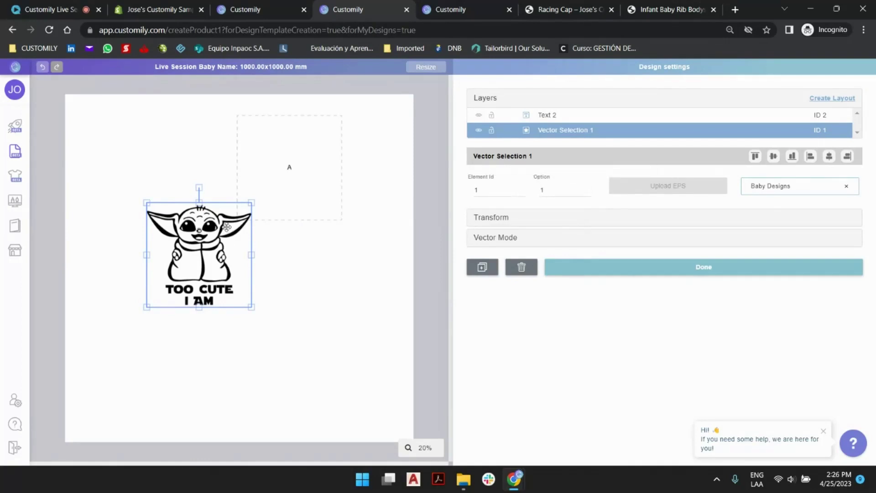
left_click(587, 189)
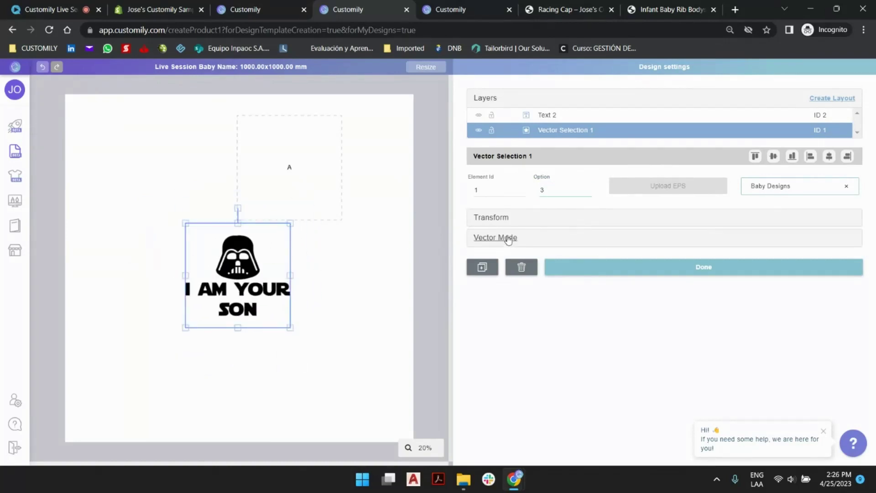
- Enlarge the vector element to about 492 × 492 mm and center it horizontally and vertically on the page
left_click(491, 218)
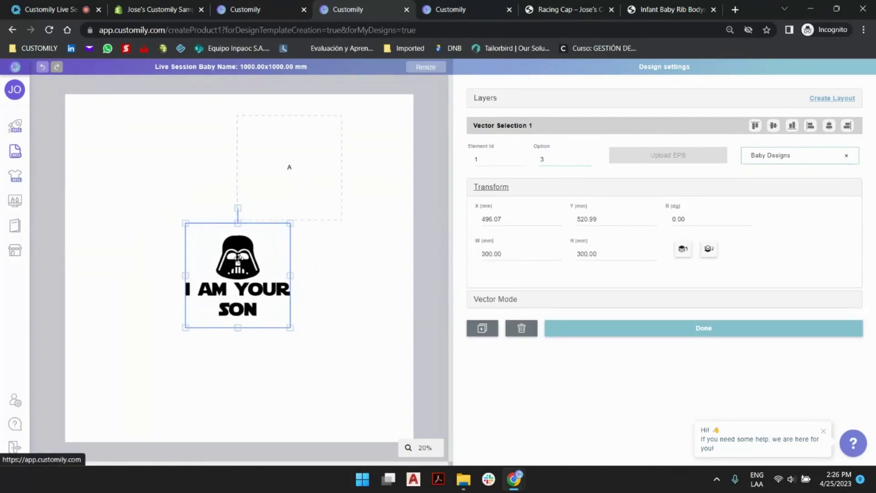
left_click_drag(291, 223, 359, 157)
left_click_drag(248, 265, 190, 255)
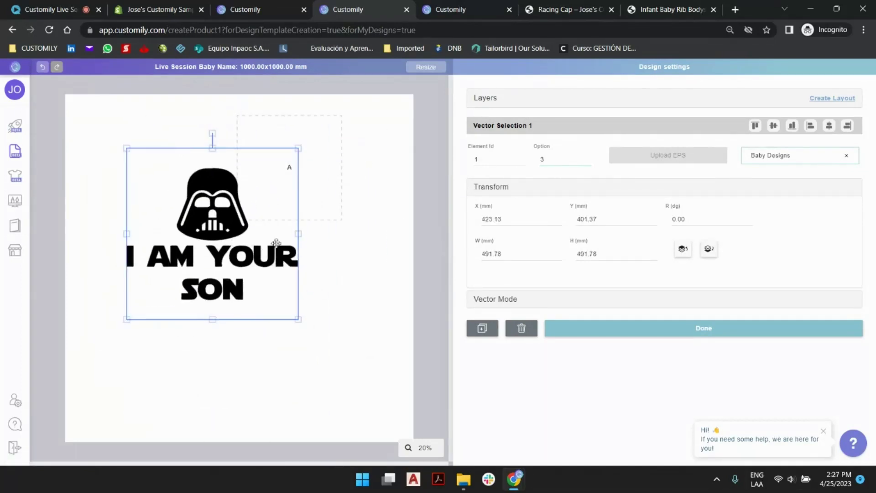
left_click(829, 127)
left_click(774, 126)
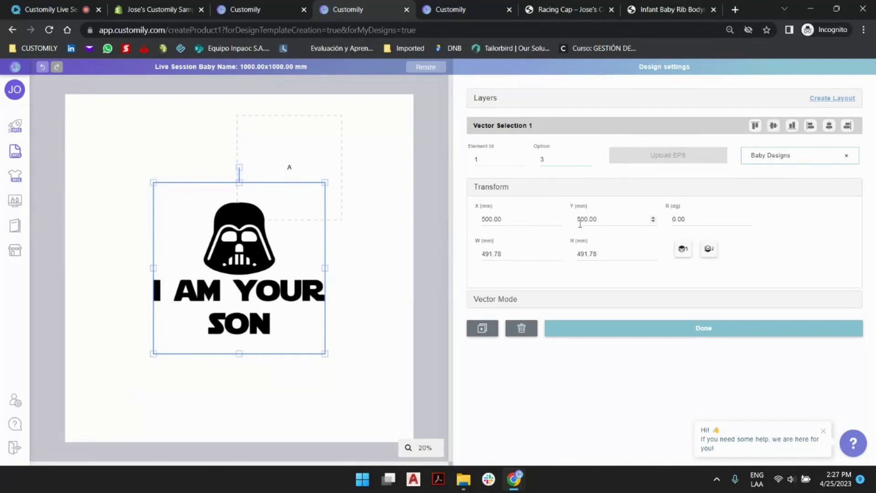
- Set the vector element's width and height to 700 mm each
left_click_drag(525, 254, 442, 253)
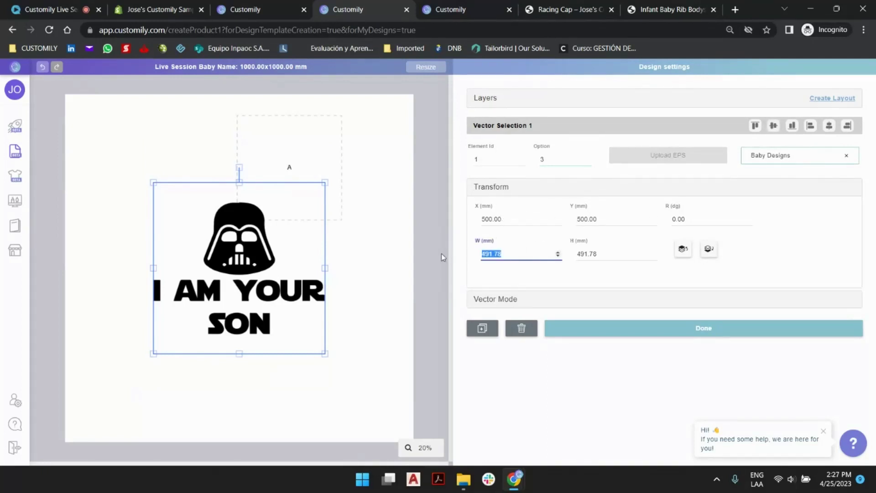
type("700")
left_click_drag(602, 255, 568, 257)
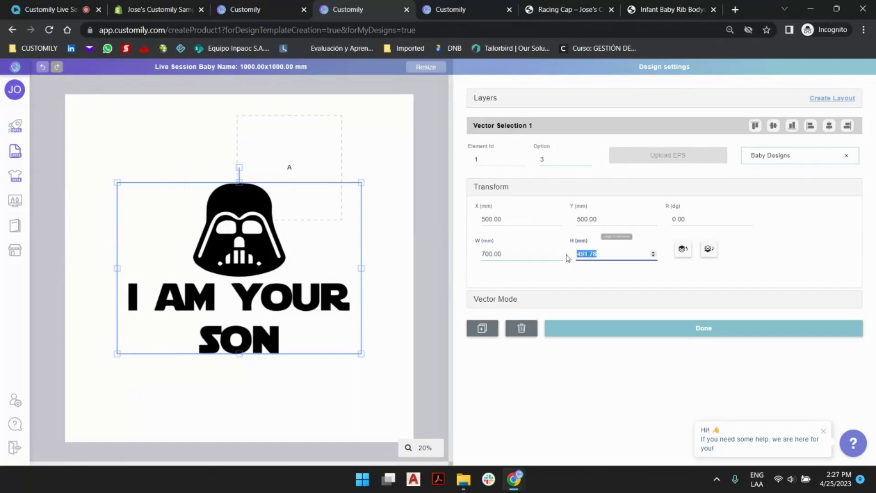
type("700")
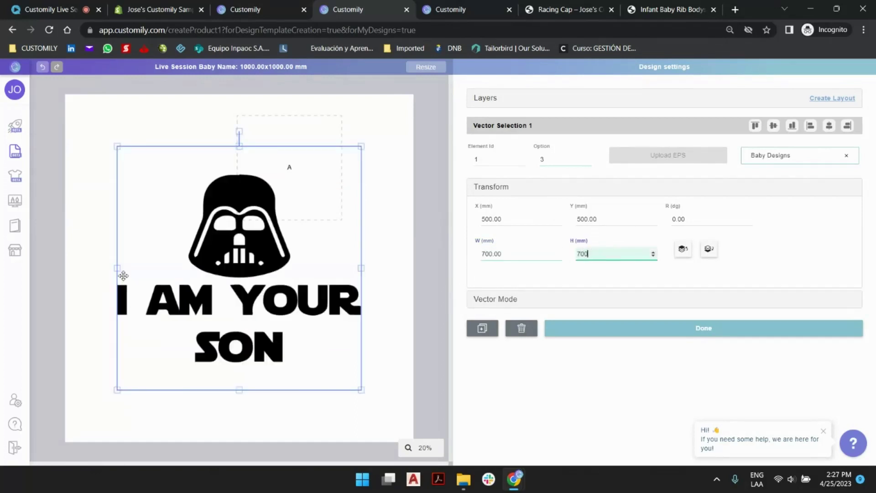
- Set the vector element's Y position to 554 mm, keeping it horizontally centered on the page
double_click(611, 219)
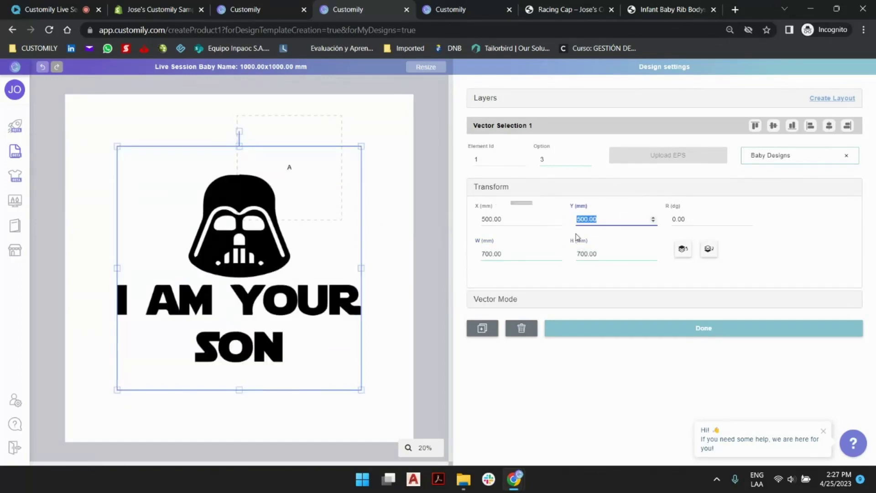
type("554")
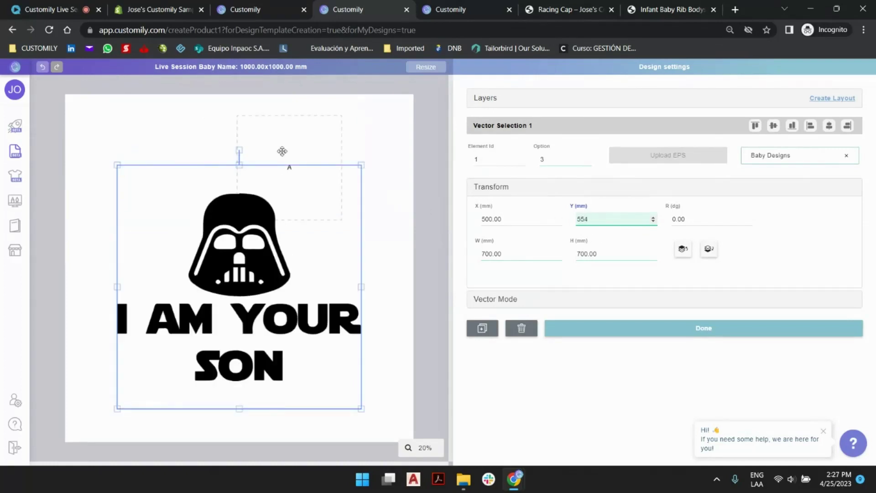
left_click(297, 140)
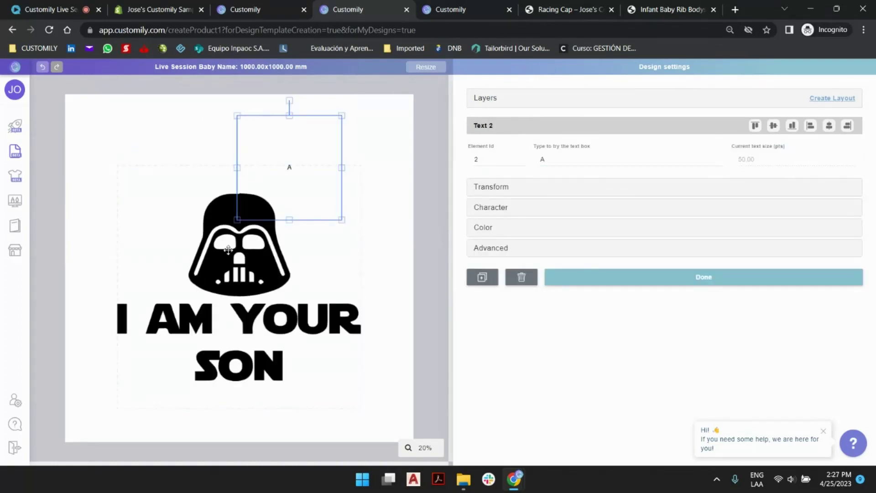
left_click(228, 250)
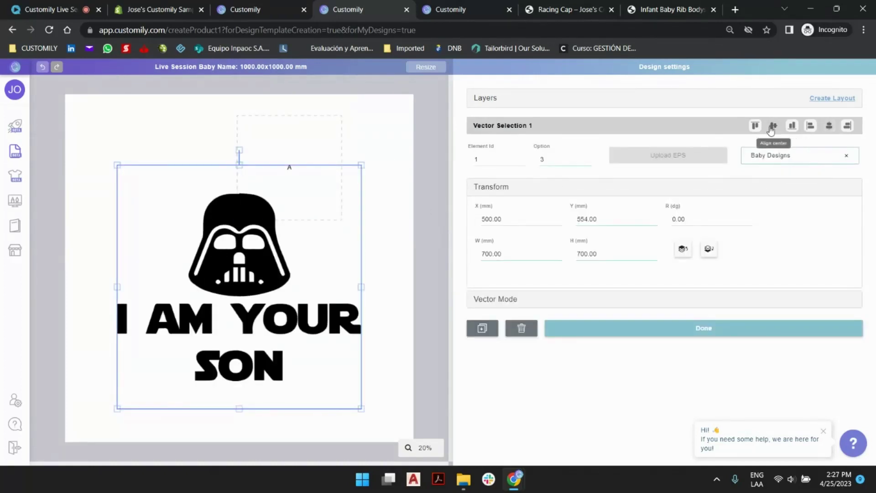
left_click(771, 129)
left_click(607, 219)
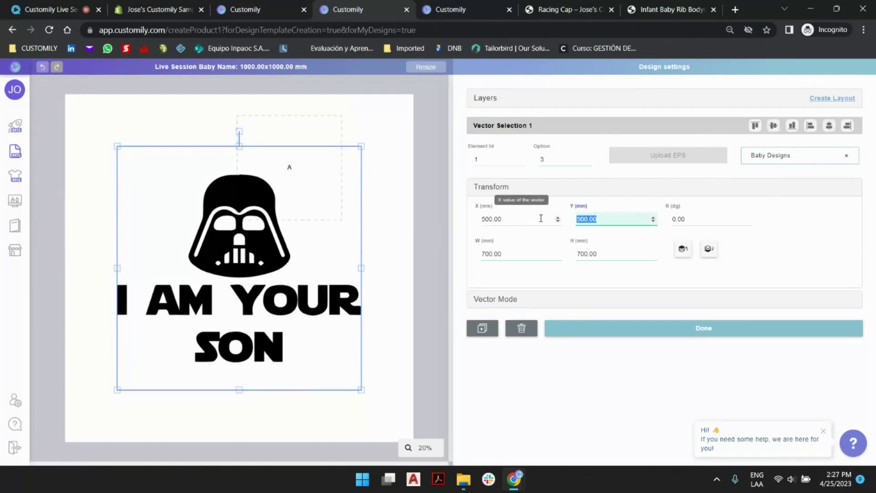
type("554")
- Resize the text element above the helmet to 700 mm wide and 108 mm high
left_click(298, 153)
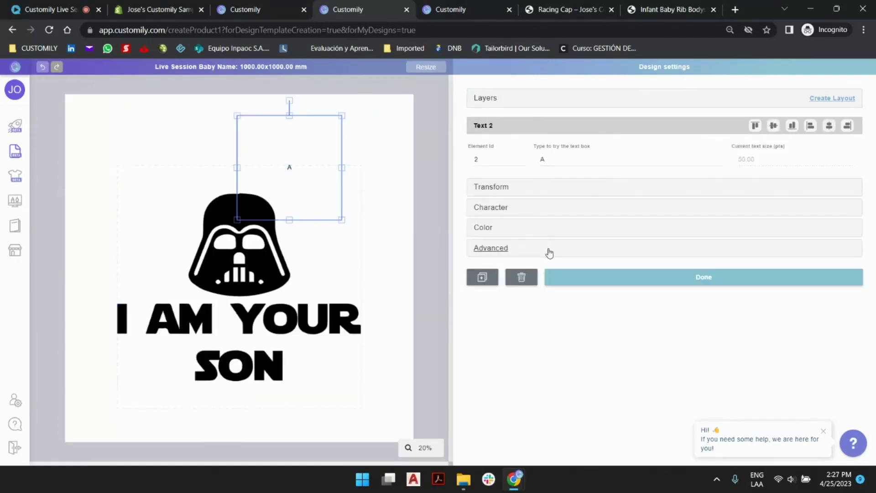
left_click(504, 190)
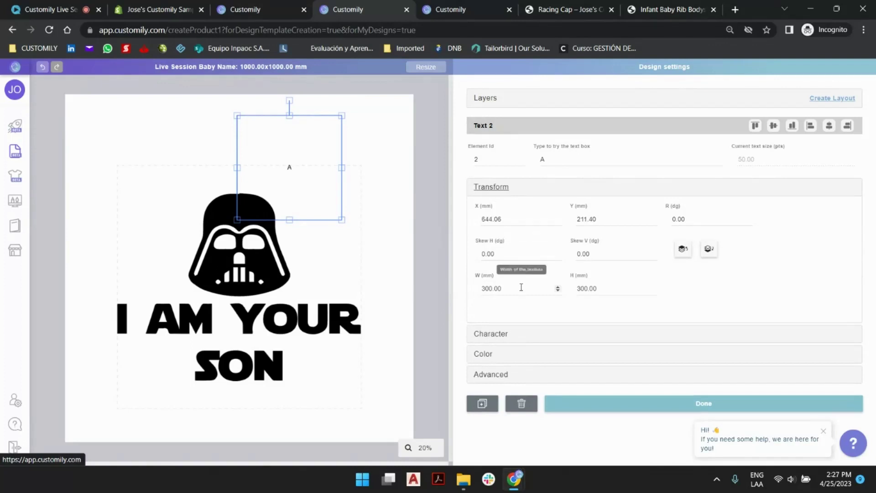
left_click(521, 287)
type("700")
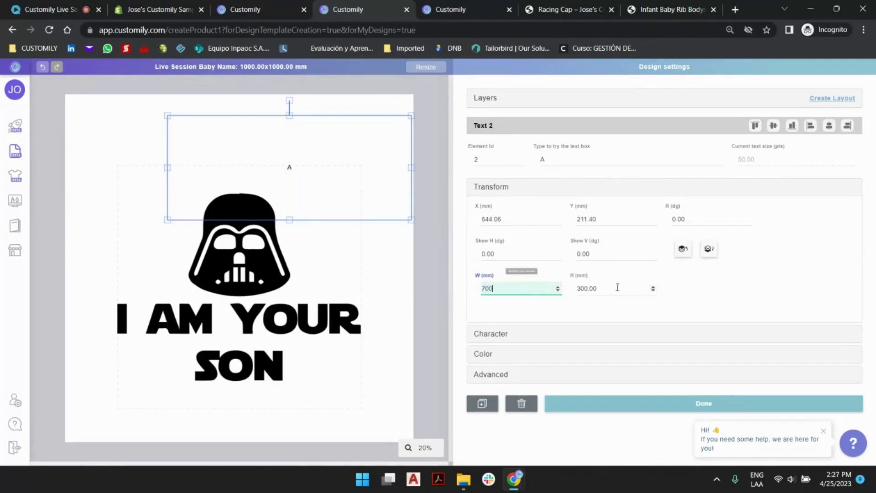
left_click(619, 288)
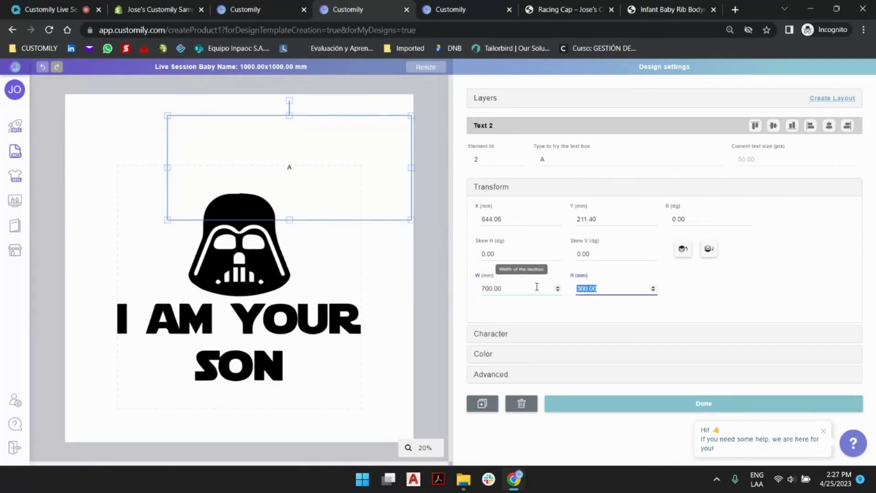
type("108")
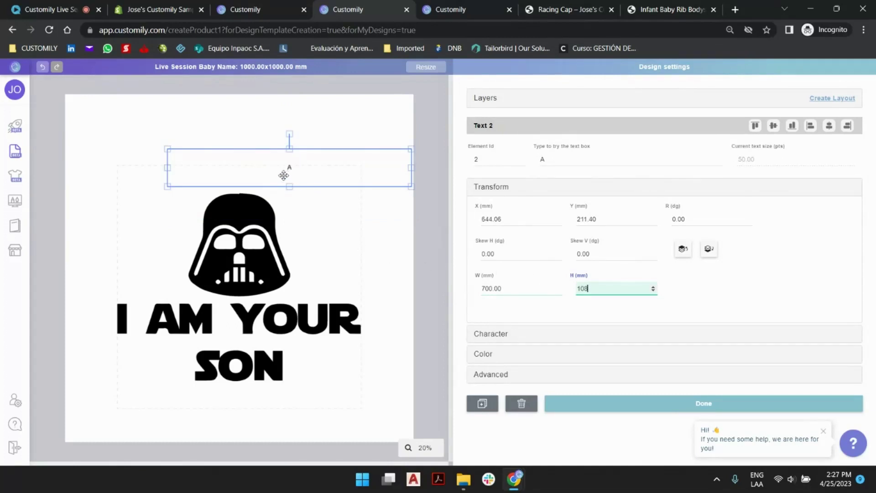
- Center the text element horizontally on the page and set its Y position to 150 mm
left_click(830, 125)
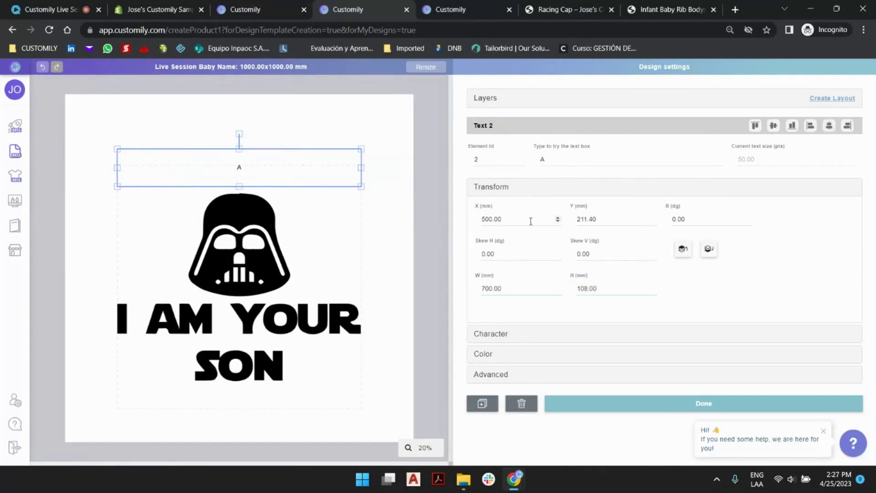
double_click(602, 220)
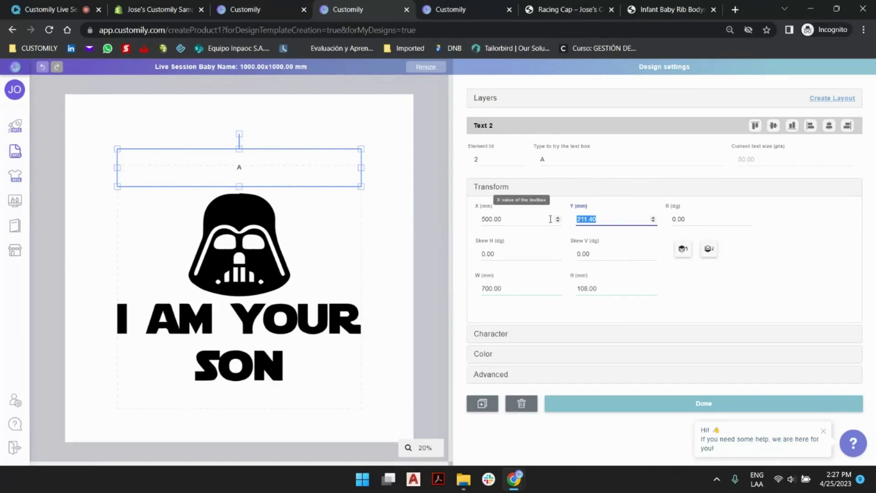
type("180")
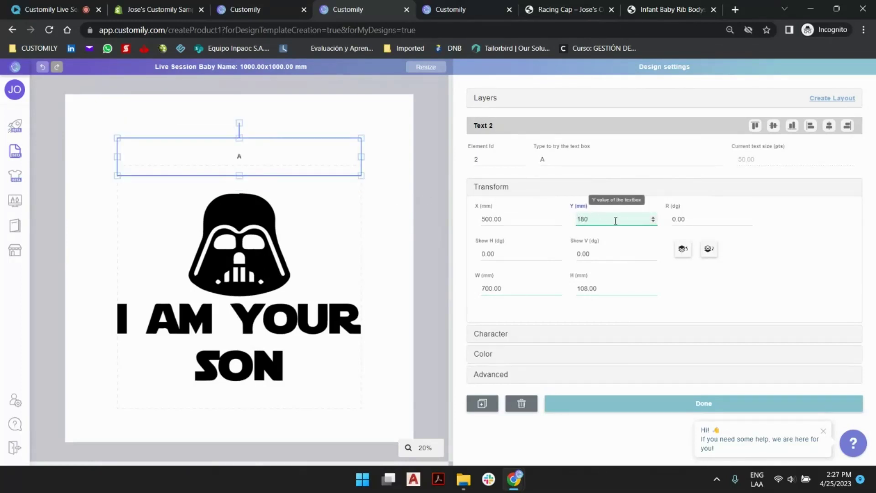
left_click_drag(653, 222, 653, 223)
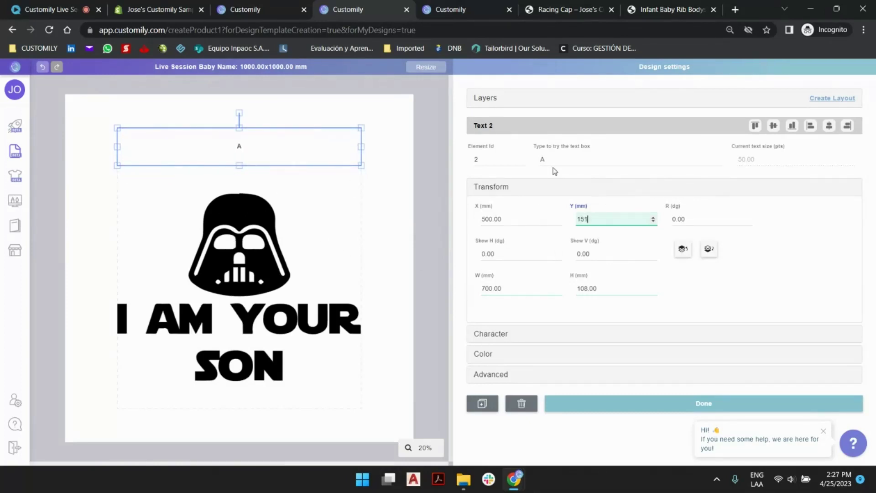
left_click(653, 221)
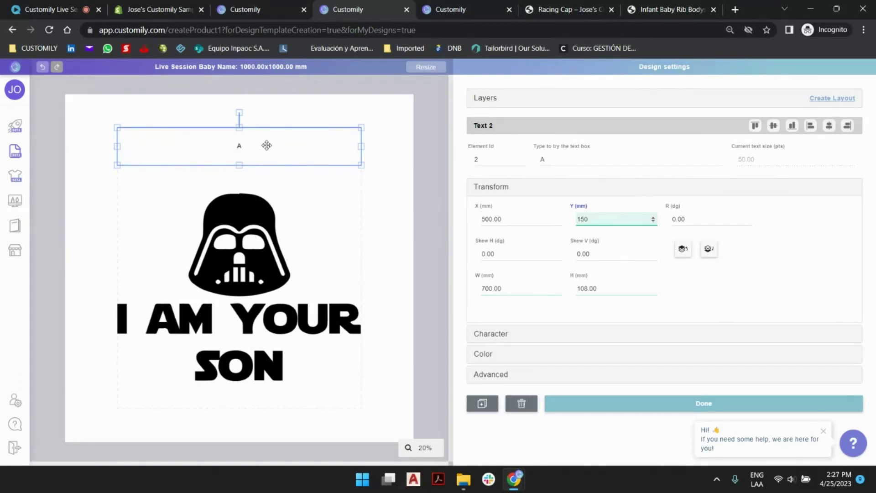
- Enter a sample first name as the text element's trial text and dismiss the help chat popup
left_click(562, 157)
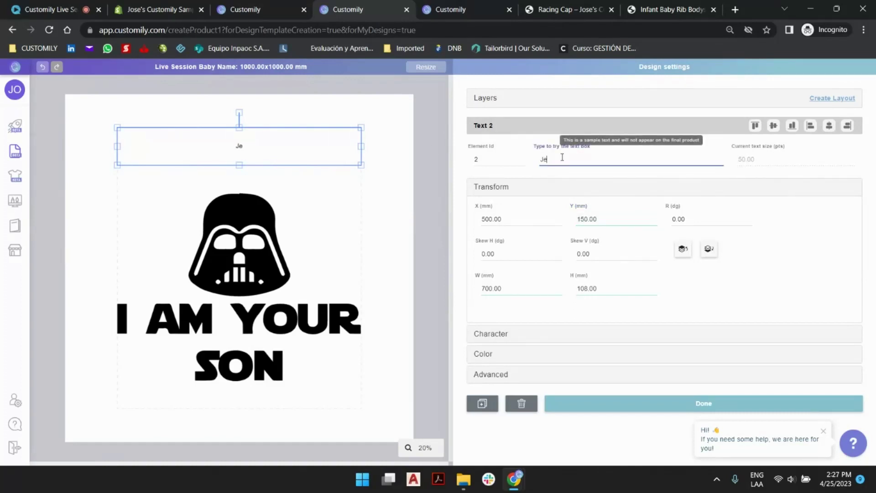
type("Jennifer")
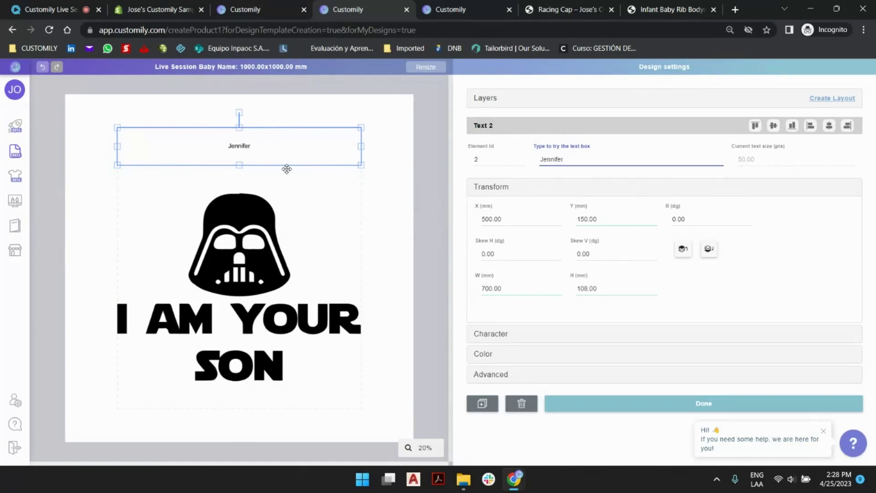
left_click(827, 435)
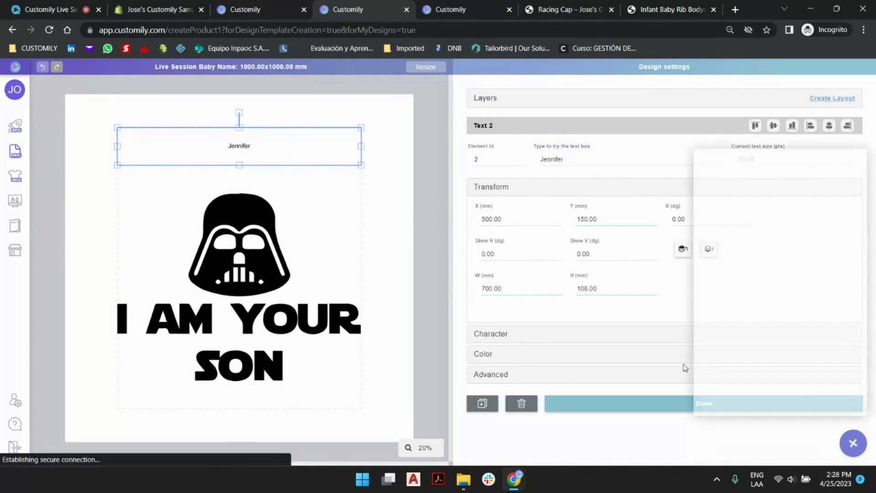
left_click(853, 444)
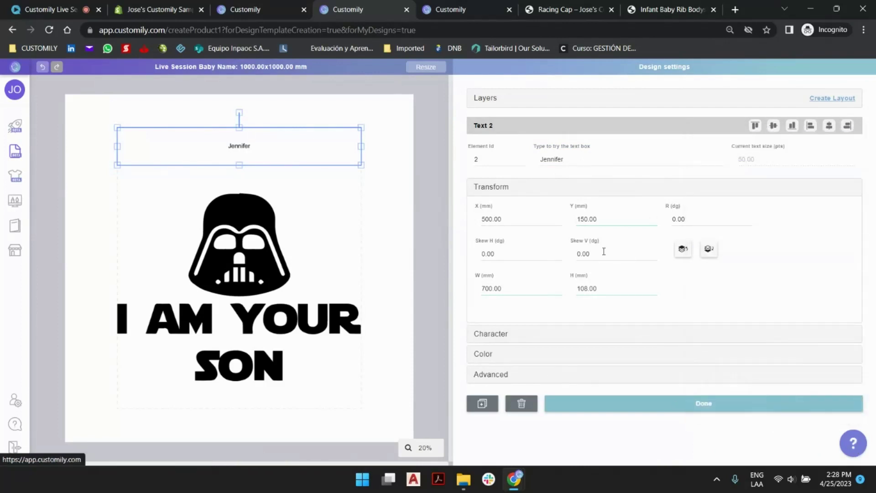
- Change the text element's font to SF Distant Galaxy (Regular) in its character settings
left_click(593, 192)
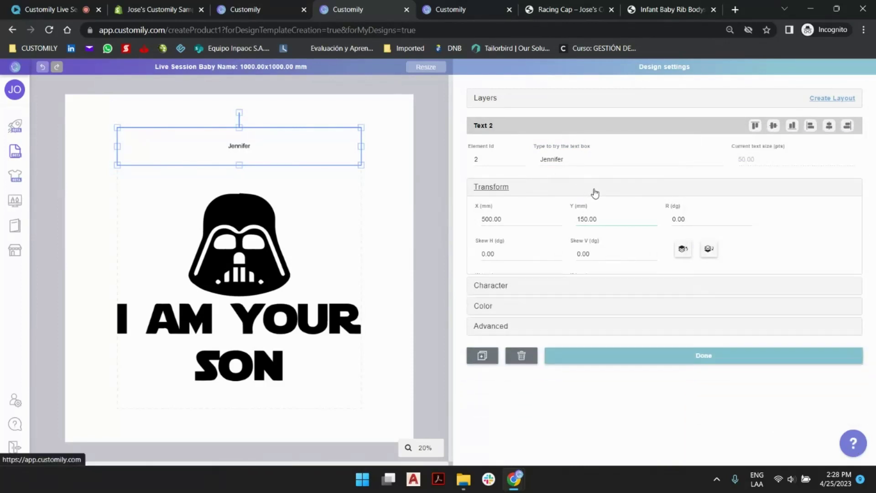
left_click(502, 209)
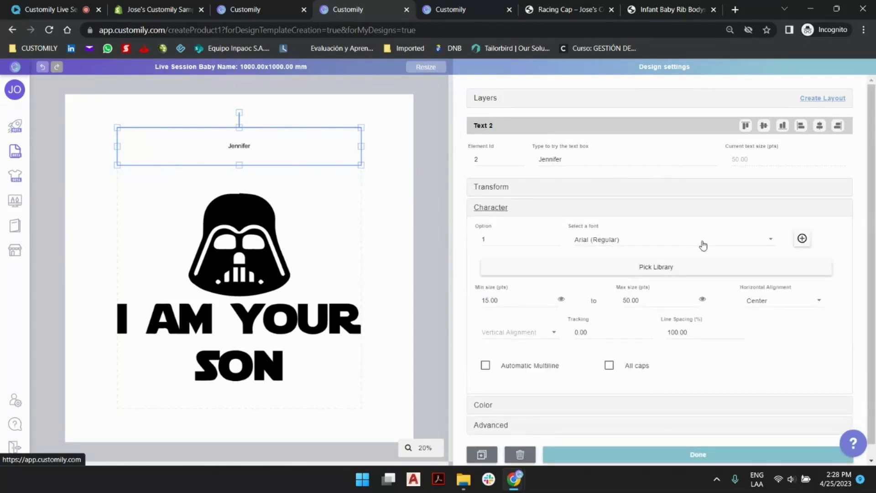
left_click(705, 244)
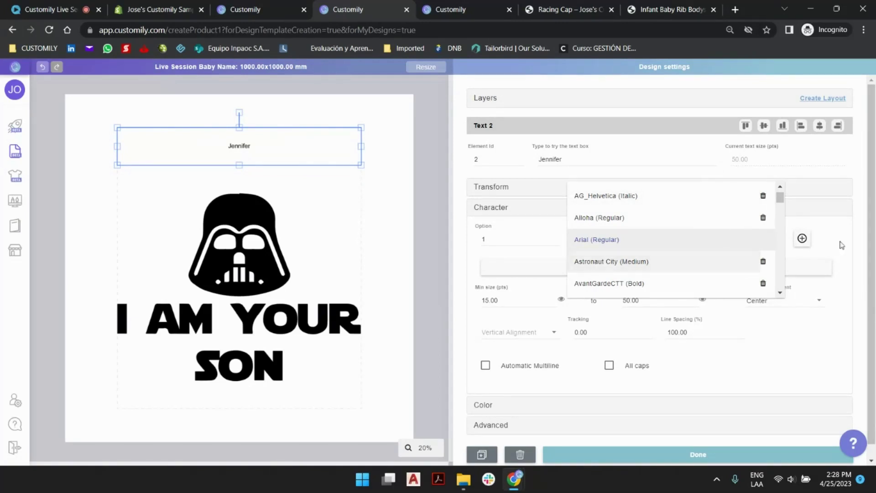
left_click(801, 244)
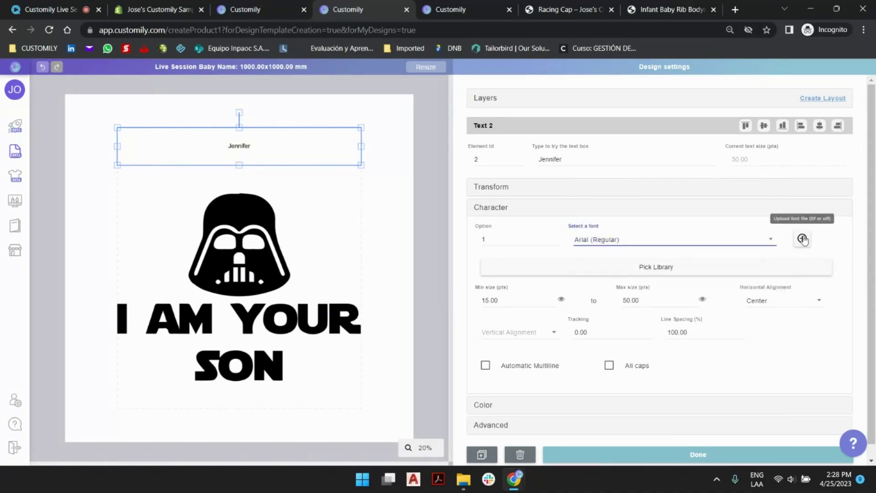
left_click(644, 241)
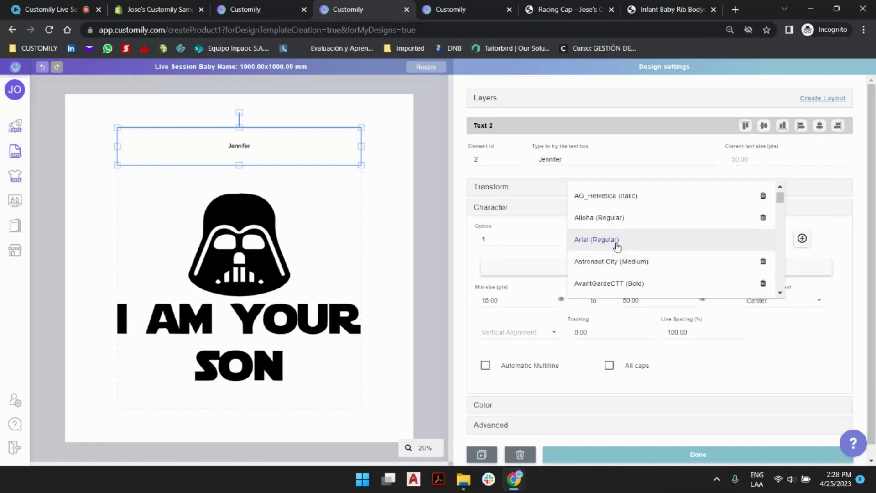
scroll(618, 246, "down", 10)
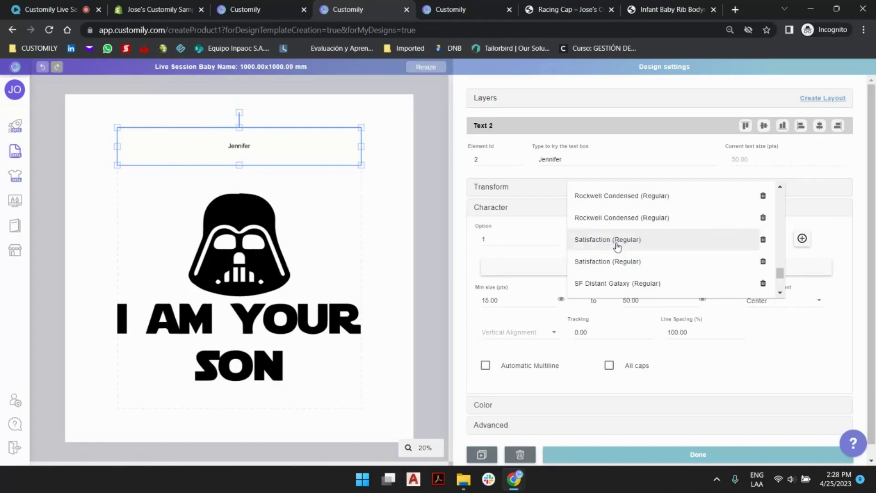
left_click(616, 284)
left_click(476, 279)
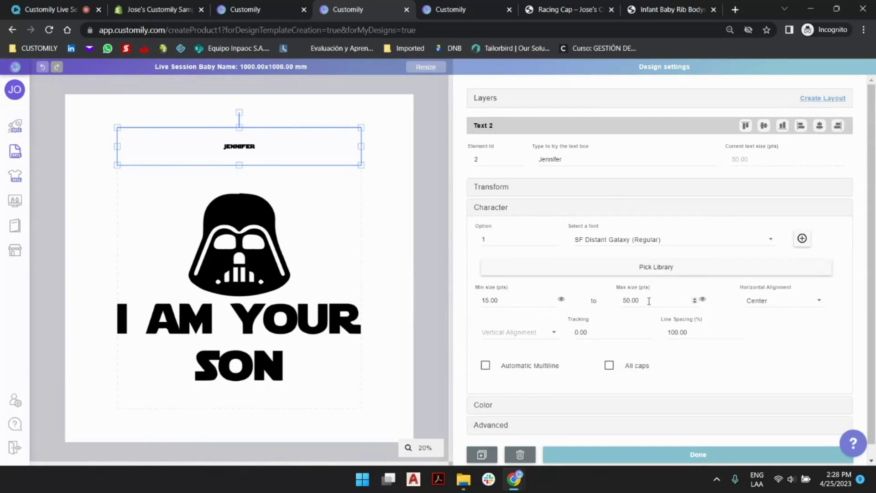
- Try a maximum text size of 400 pts for the text element and settle on 300 pts
left_click_drag(684, 300, 594, 302)
type("400")
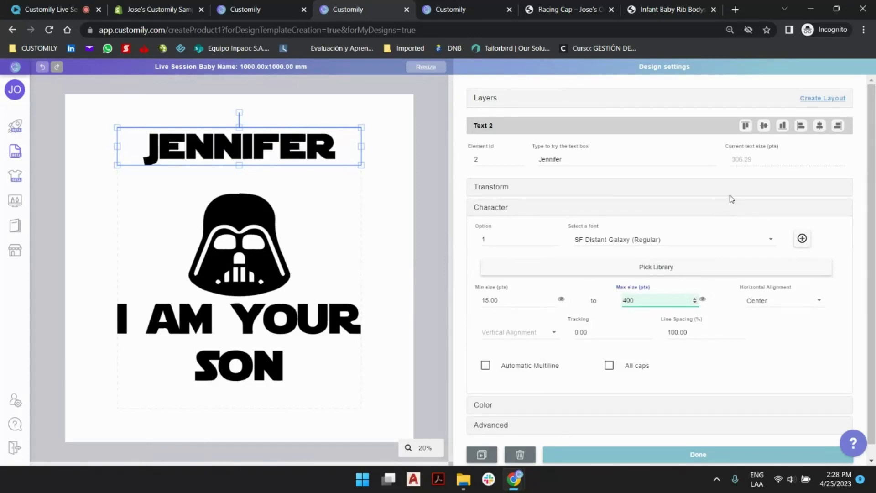
left_click_drag(681, 301, 602, 305)
left_click(750, 163)
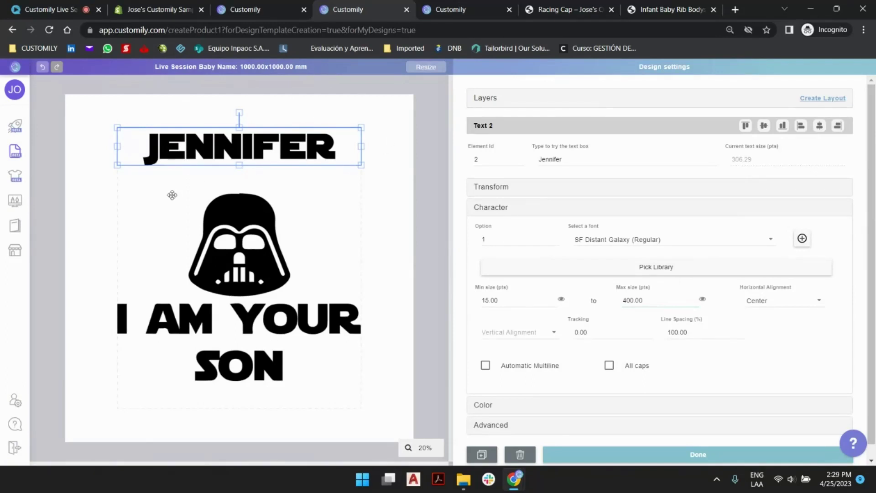
left_click(669, 300)
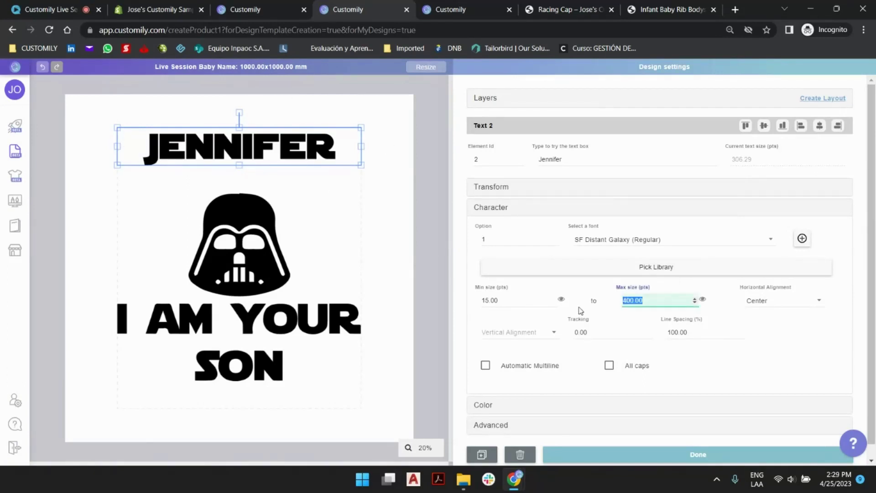
type("300")
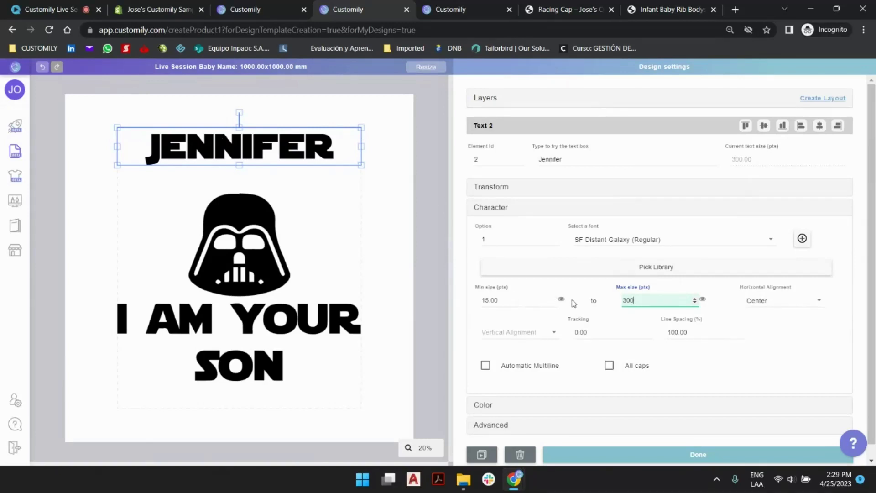
- Extend the trial text to six repetitions of the sample name and preview it at the minimum text size
left_click(587, 160)
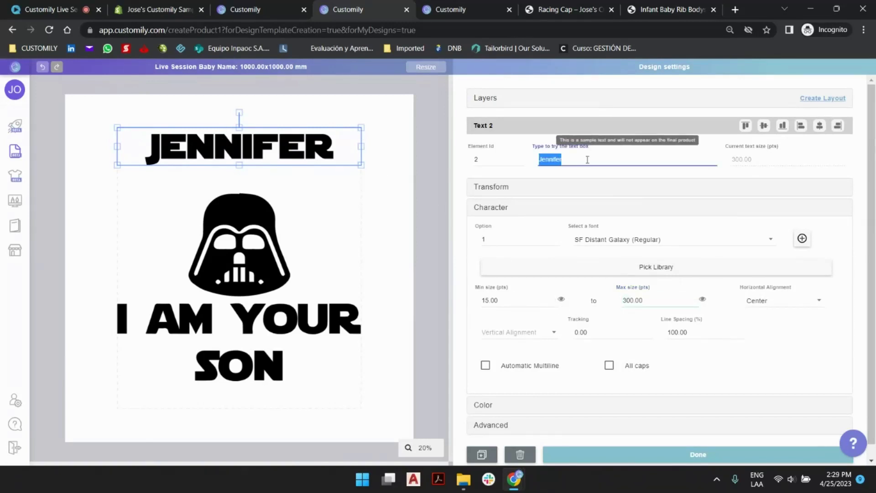
left_click(588, 159)
left_click_drag(587, 159, 498, 163)
key("ctrl+c")
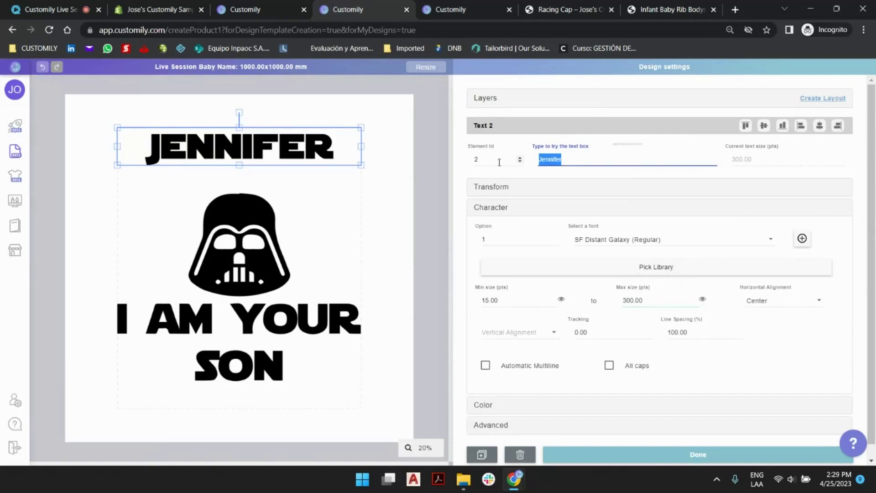
left_click(583, 162)
key("ctrl+v")
key("ctrl+v")
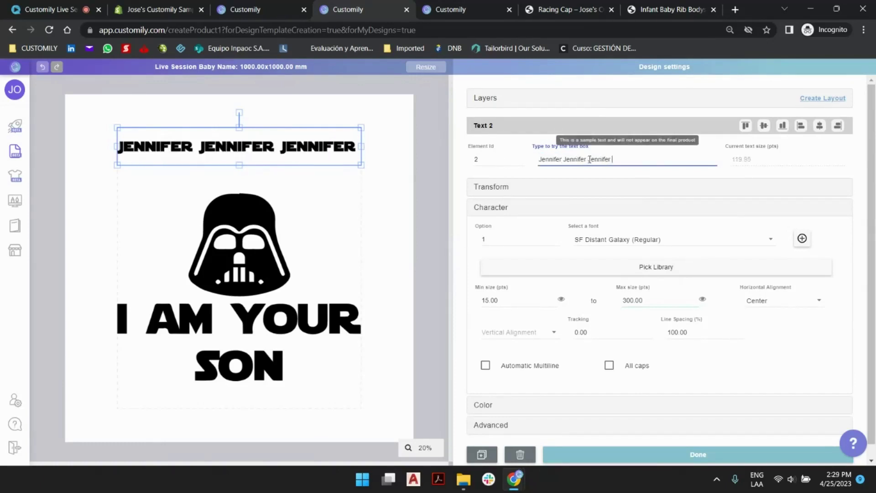
key("ctrl+v")
key("ctrl+v")
key("ctrl+v")
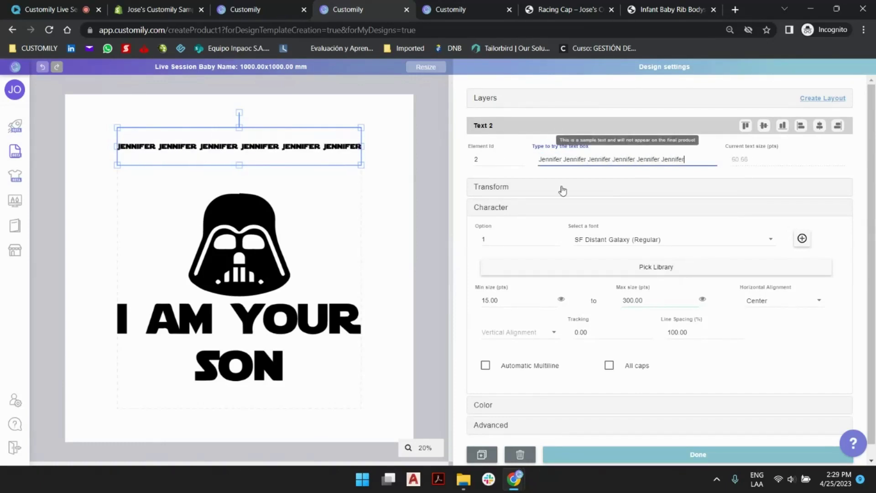
left_click(561, 299)
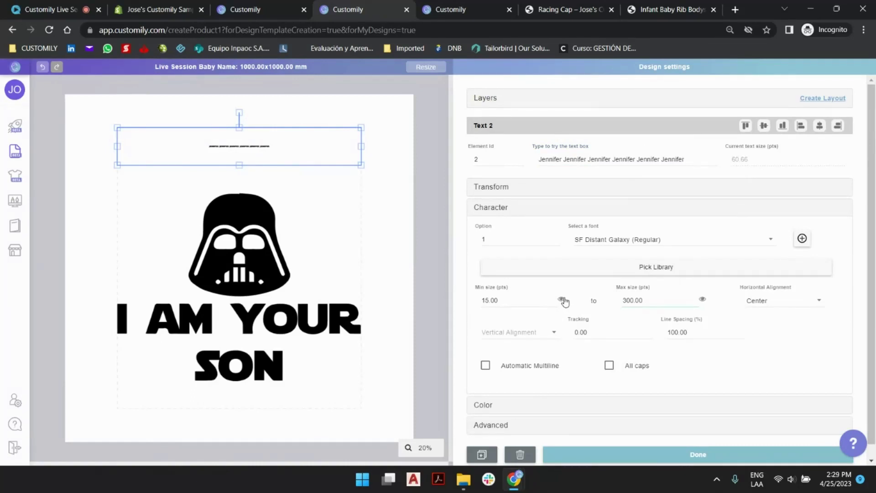
- Set the text element's minimum size to 200 pts and shorten its trial text to a single sample name
left_click_drag(524, 300, 469, 307)
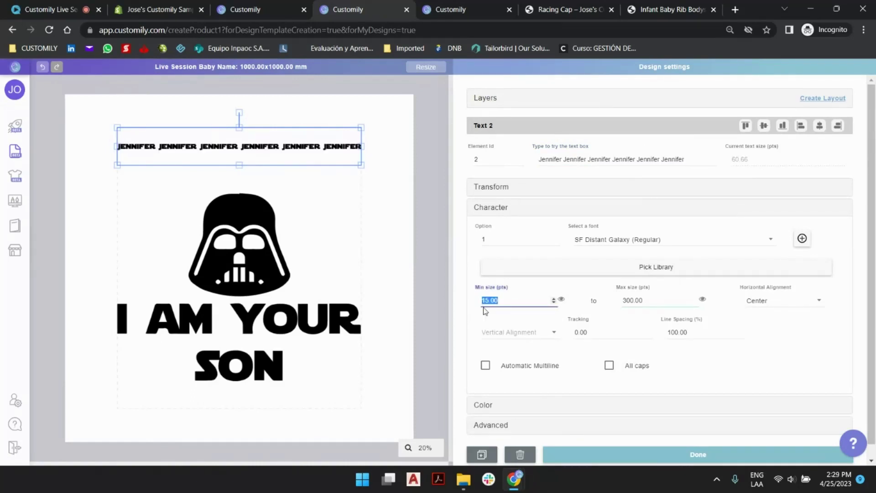
type("200")
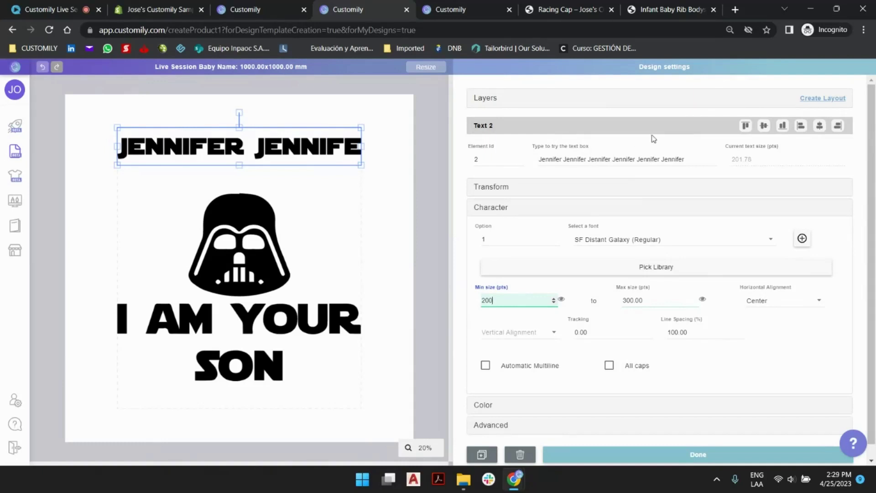
triple_click(642, 155)
left_click(663, 159)
left_click_drag(692, 161, 565, 166)
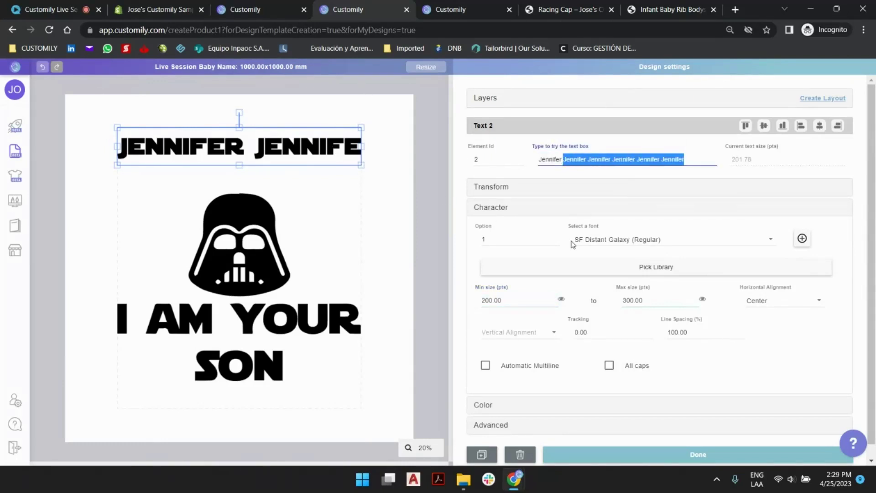
key("BackSpace")
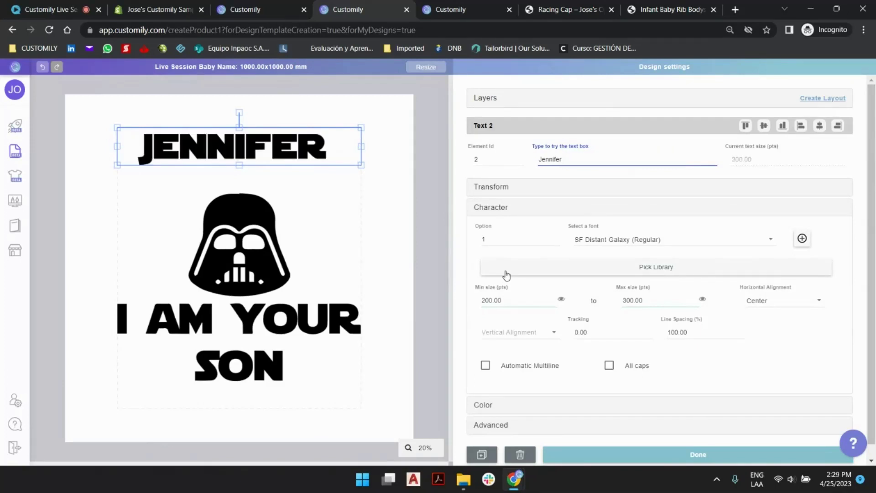
key("BackSpace")
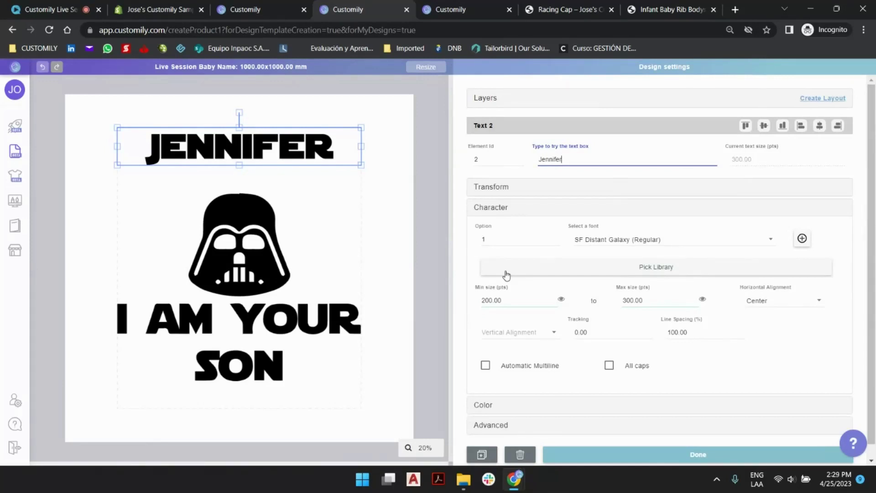
left_click(435, 138)
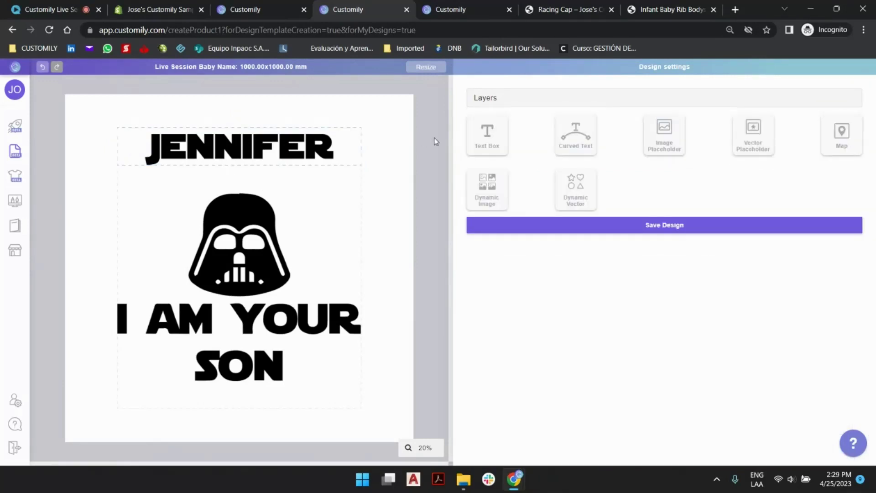
- Review the fill and stroke color settings of the name text element
left_click(304, 137)
left_click(433, 162)
left_click(295, 147)
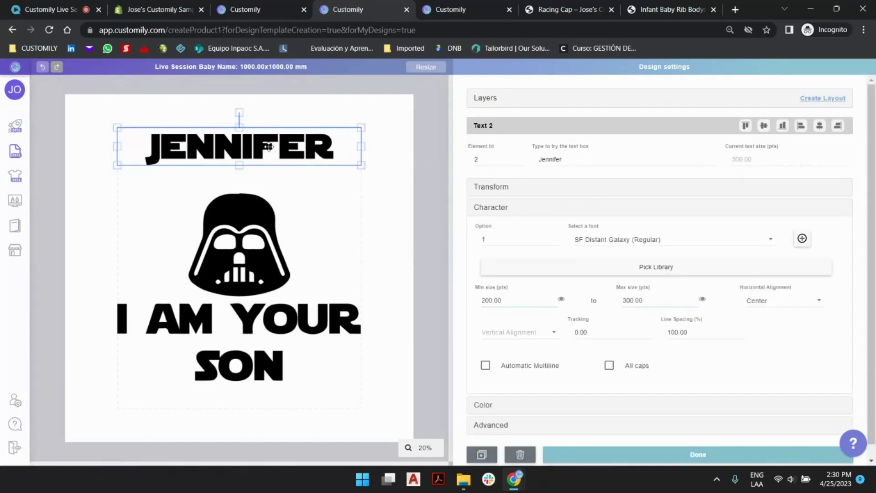
left_click(505, 406)
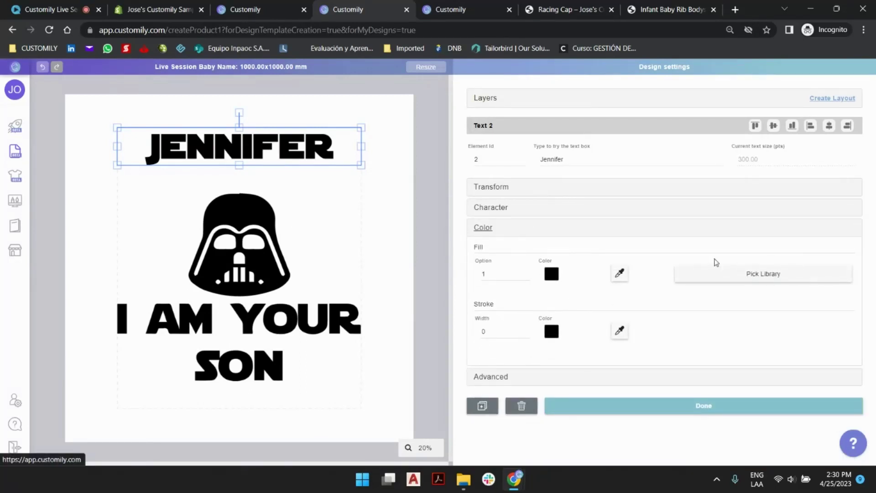
left_click(425, 144)
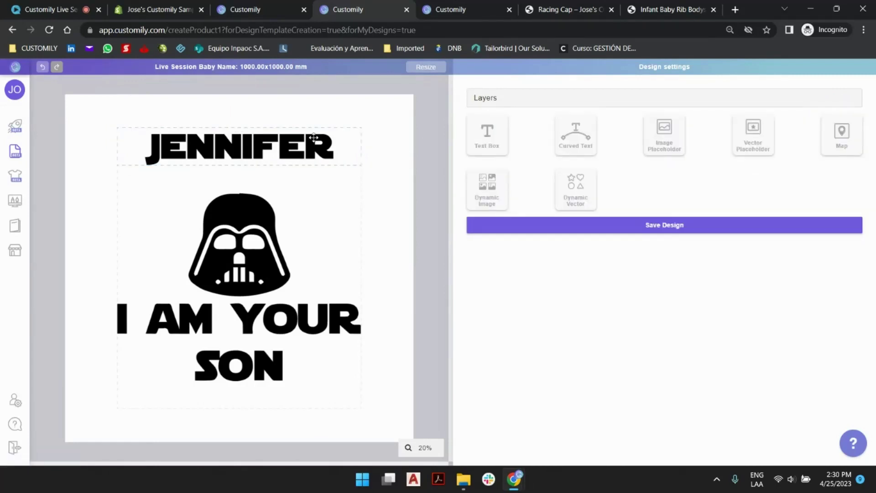
left_click(331, 194)
left_click(311, 143)
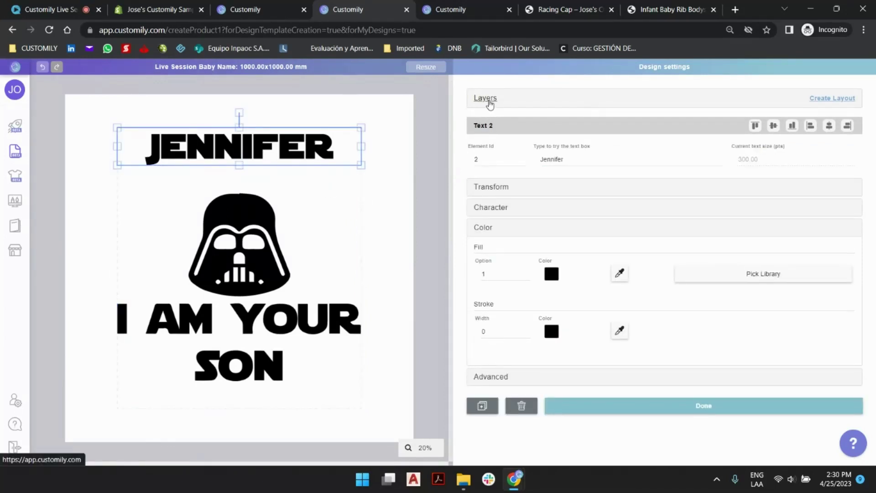
- Rename the Vector Selection 1 layer to "Select your Design" in the layer list
left_click(489, 104)
left_click(576, 131)
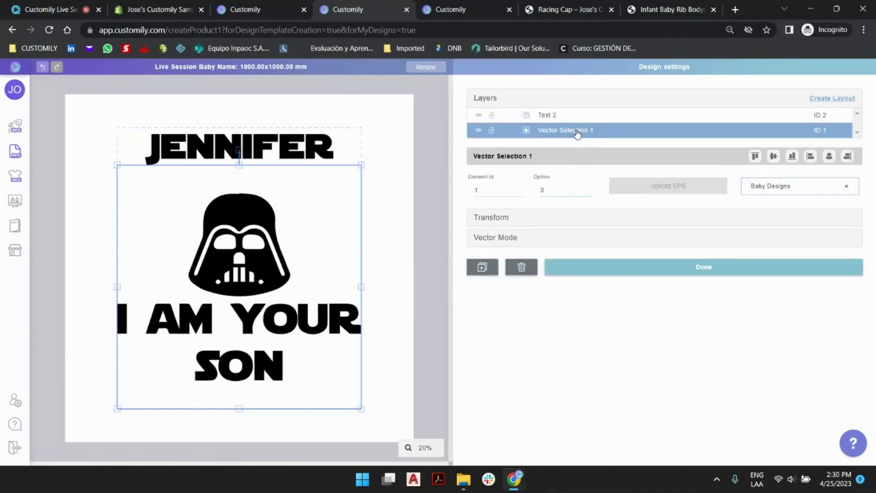
double_click(577, 132)
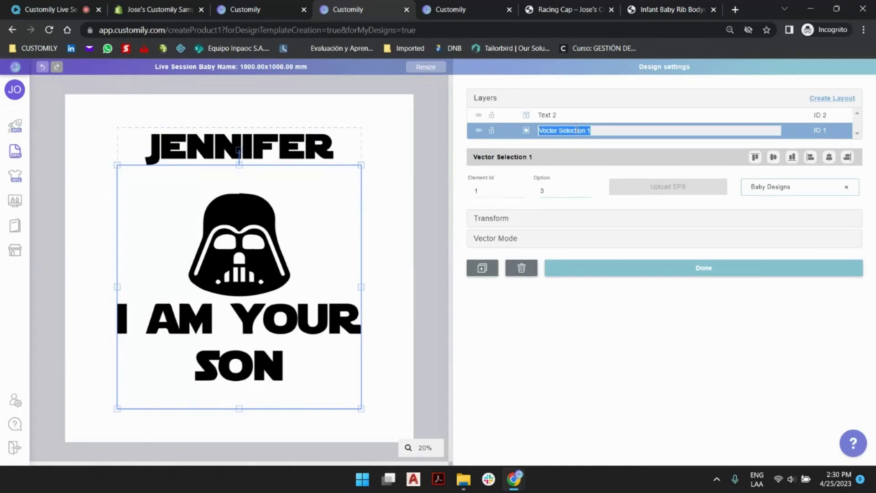
type("Select yo")
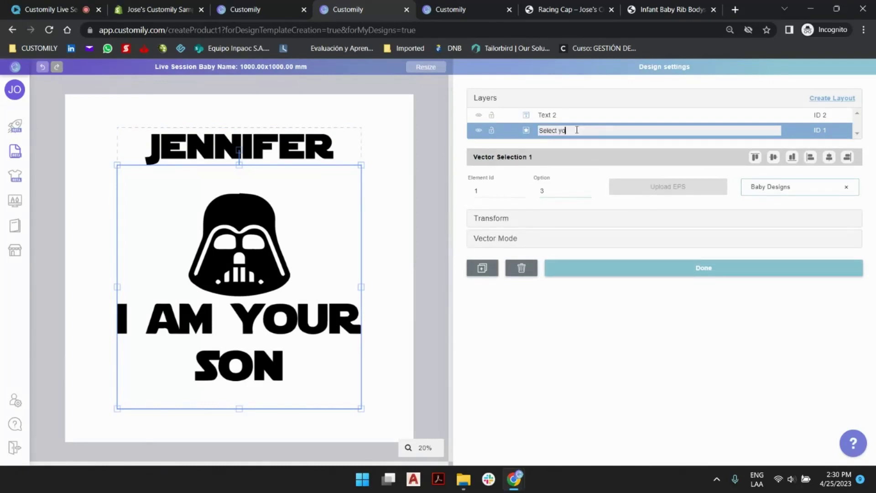
type("ur Design")
key("Return")
- Check the option labels on the Infant Baby Rib Bodysuit store page and rename the vector layer to "Select your Quote"
left_click(666, 9)
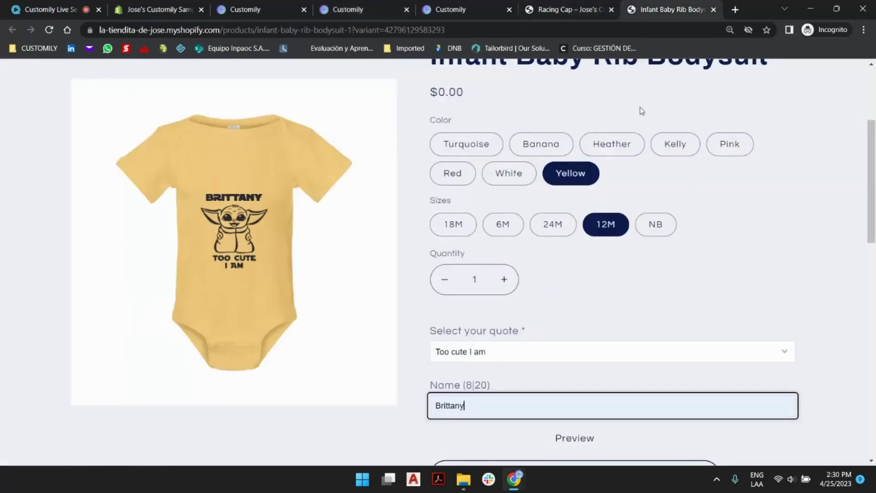
scroll(525, 256, "down", 3)
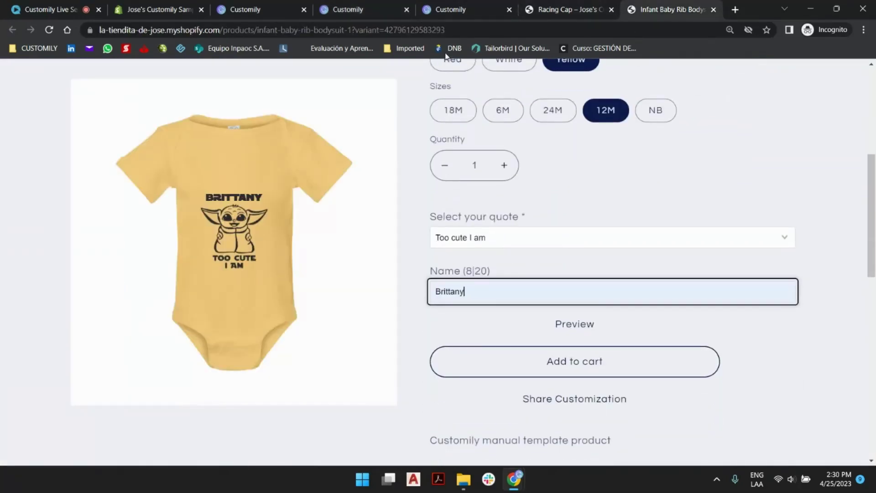
left_click(270, 5)
left_click(348, 8)
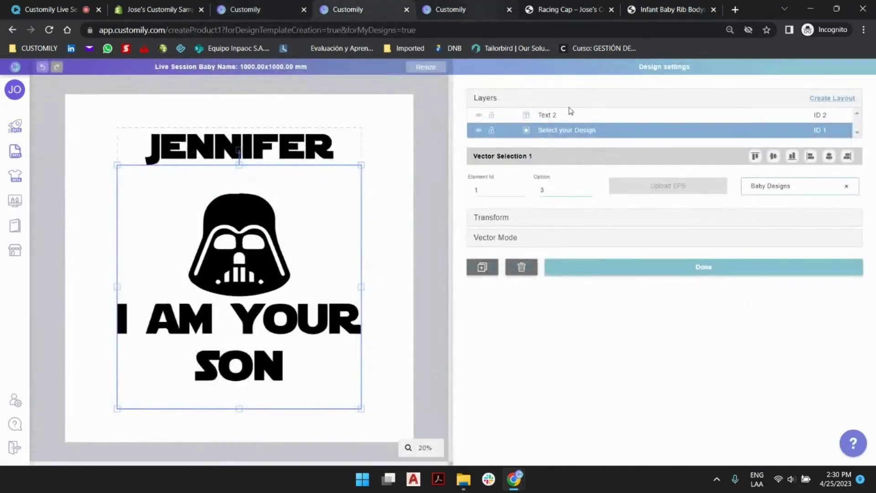
double_click(575, 131)
triple_click(575, 131)
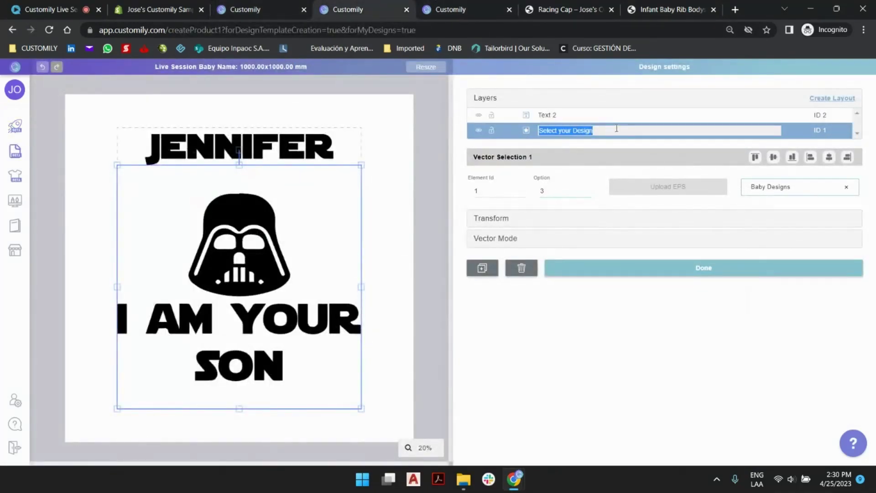
left_click(617, 128)
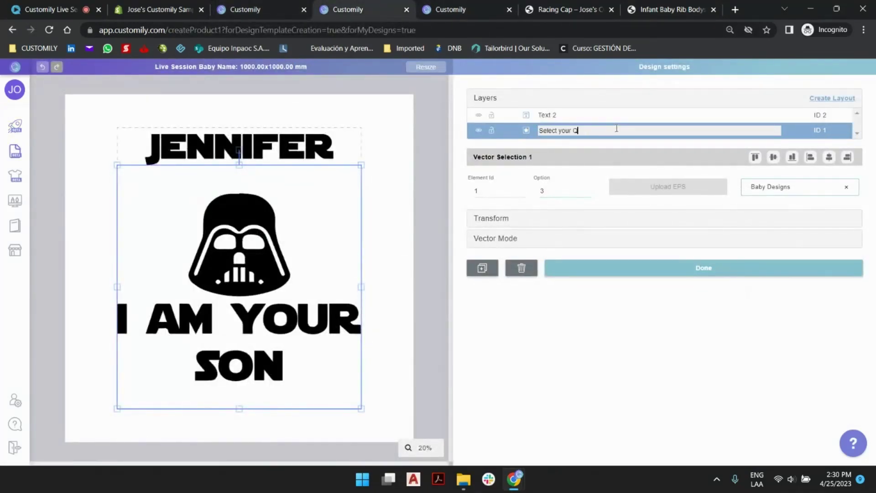
type("Quote")
key("Return")
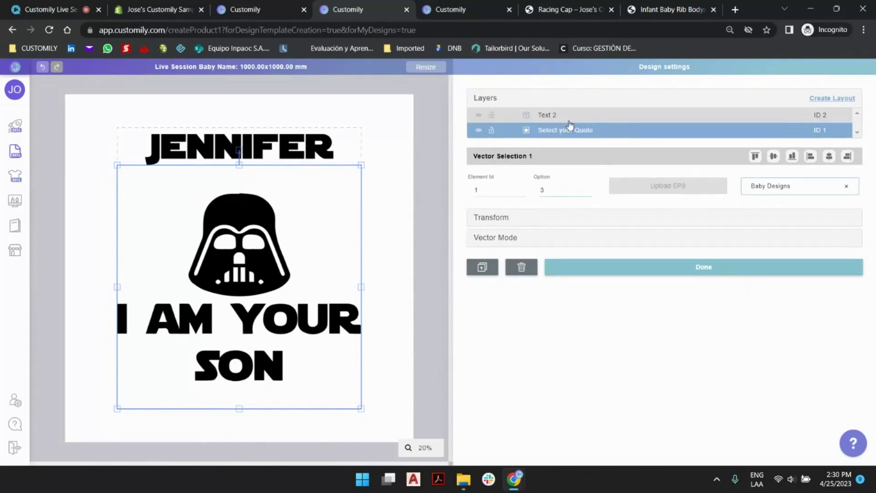
- Rename the Text 2 layer to "Name"
left_click(547, 120)
double_click(547, 119)
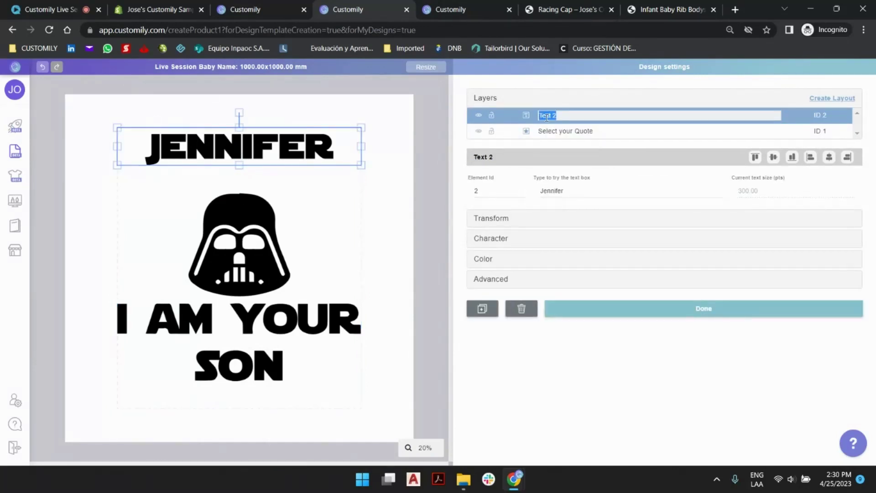
type("Ty")
type("me")
key("Return")
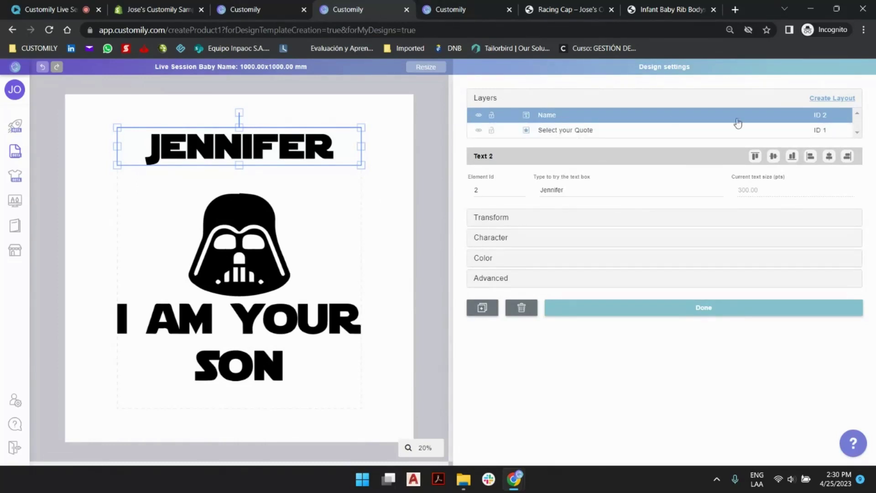
- Switch the Select your Quote vector to option 1 and save the design
left_click(336, 221)
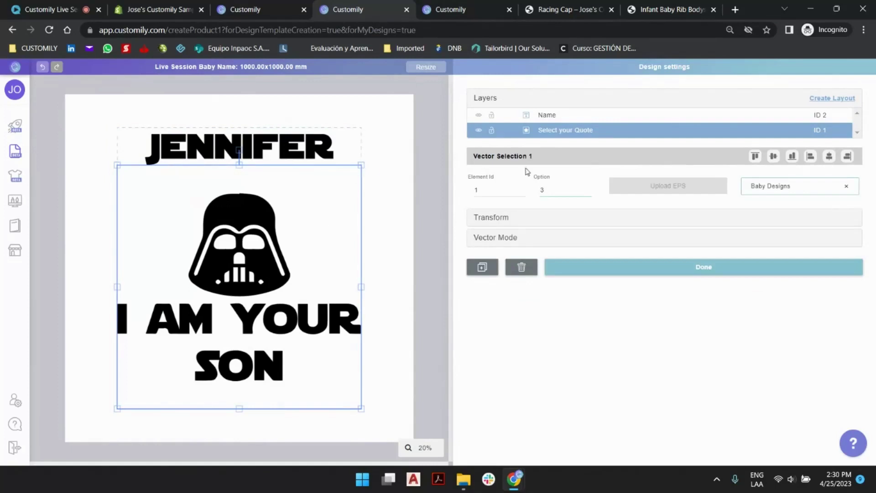
left_click(587, 192)
left_click(588, 191)
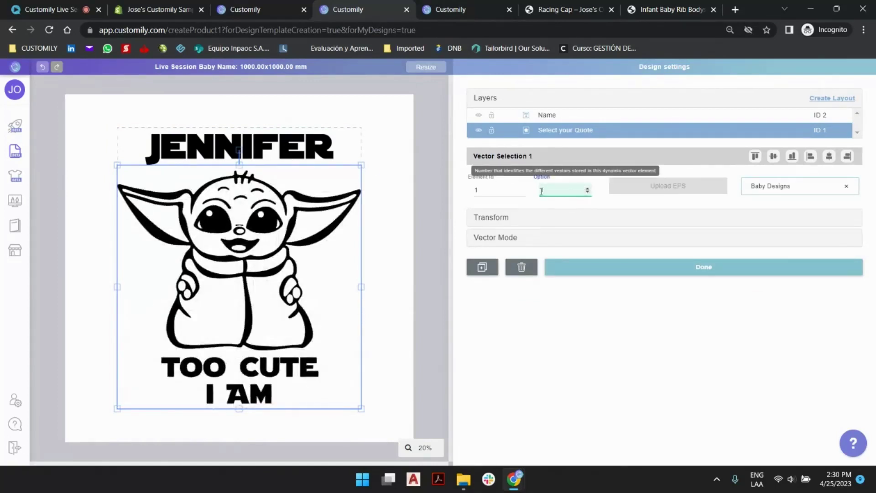
left_click(428, 150)
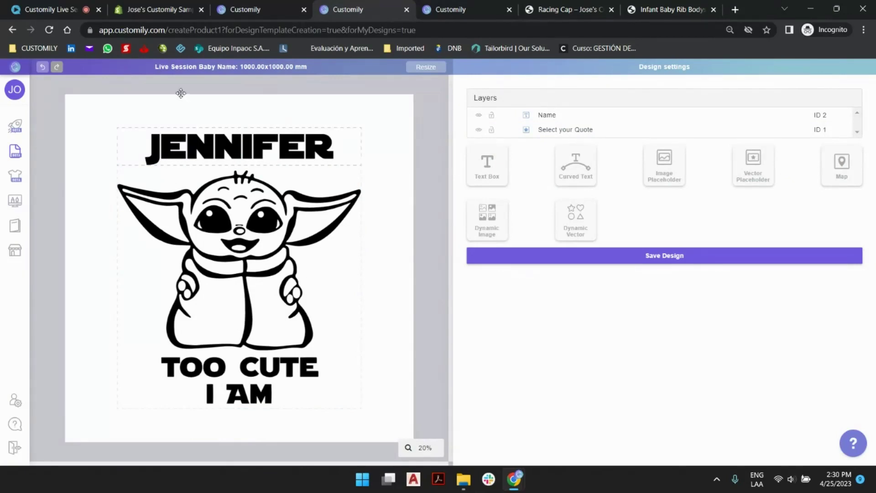
left_click(636, 260)
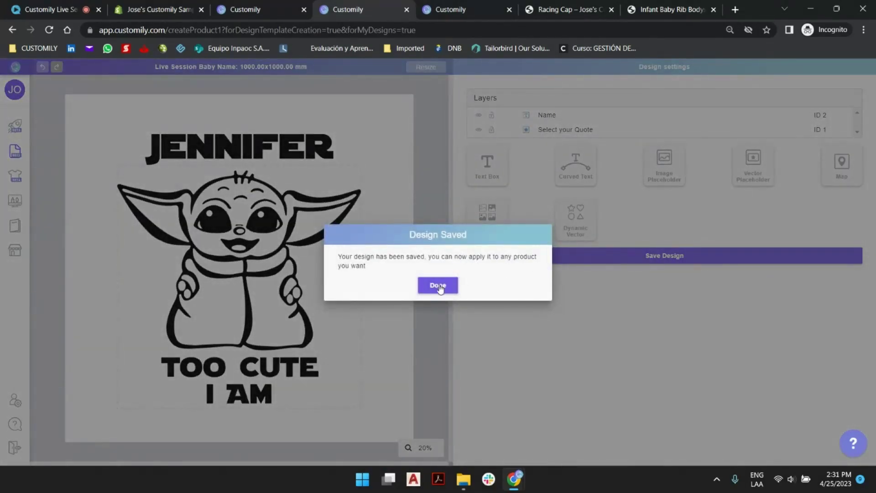
left_click(439, 287)
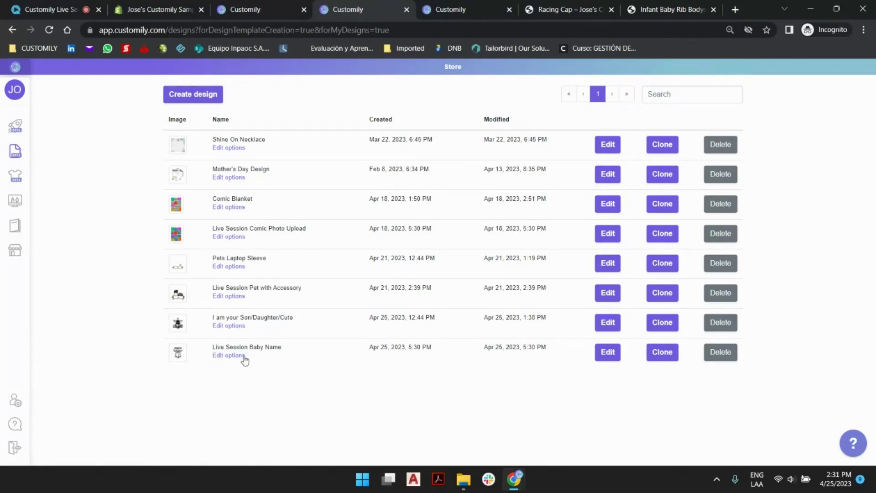
- Examine the available quote choices on the Infant Baby Rib Bodysuit store page
left_click(641, 10)
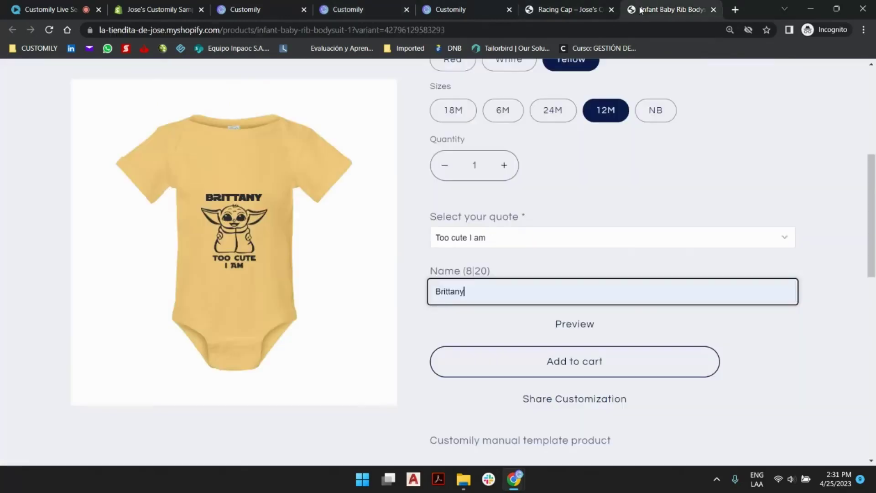
left_click(539, 214)
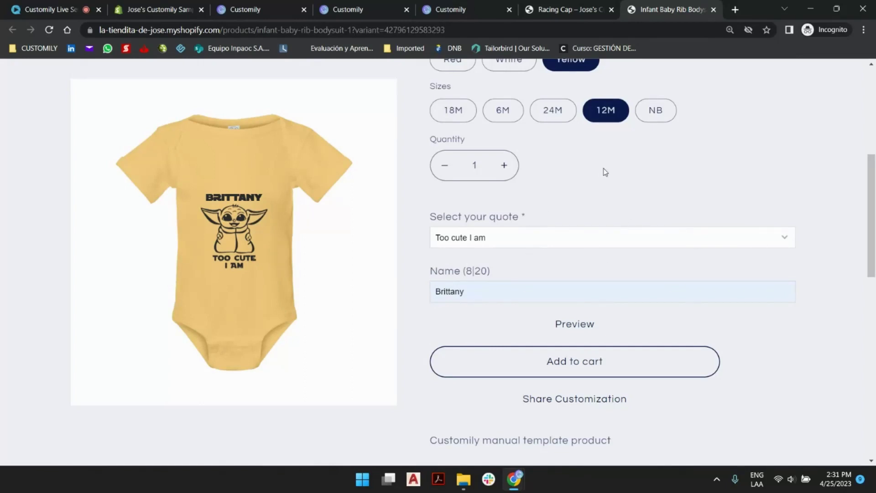
left_click(533, 239)
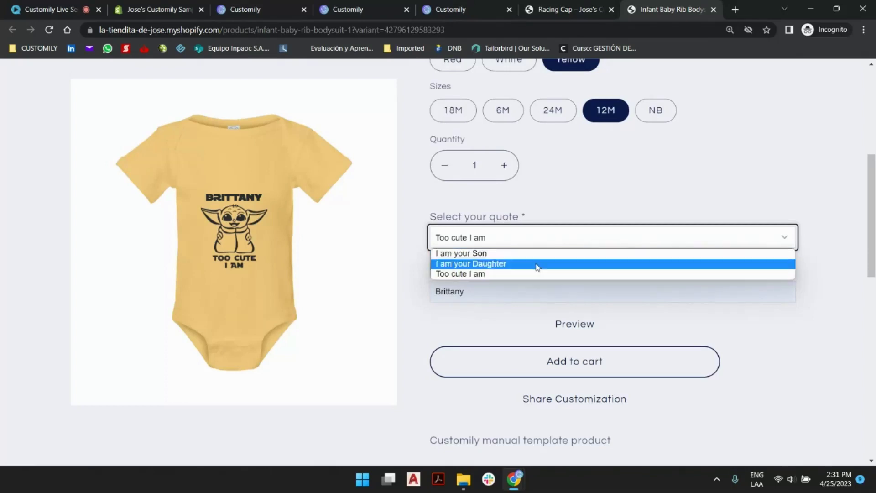
left_click(660, 212)
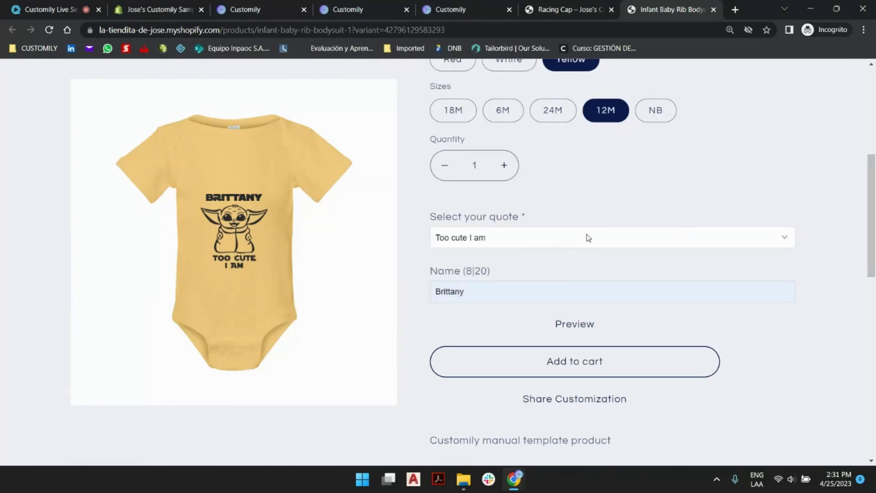
- Switch to the Customily designs list, open the Live Session Baby Name design's options, and expand the Select your Quote swatch option
left_click(374, 6)
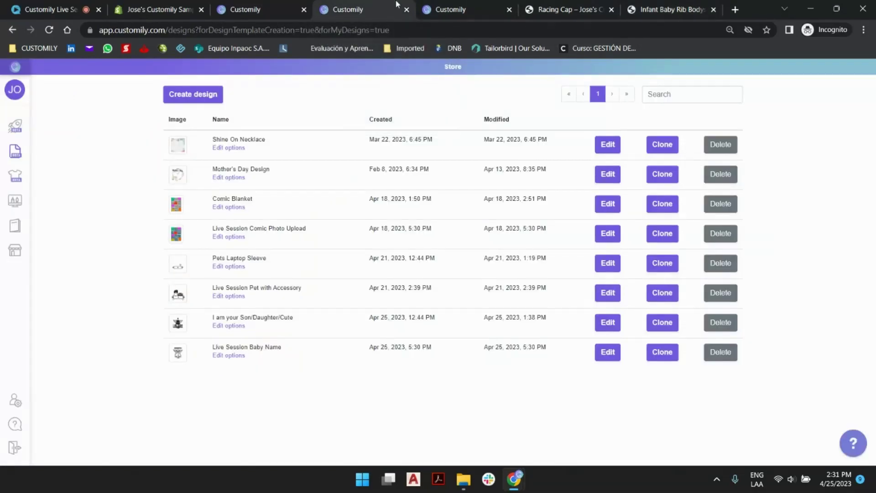
left_click(232, 356)
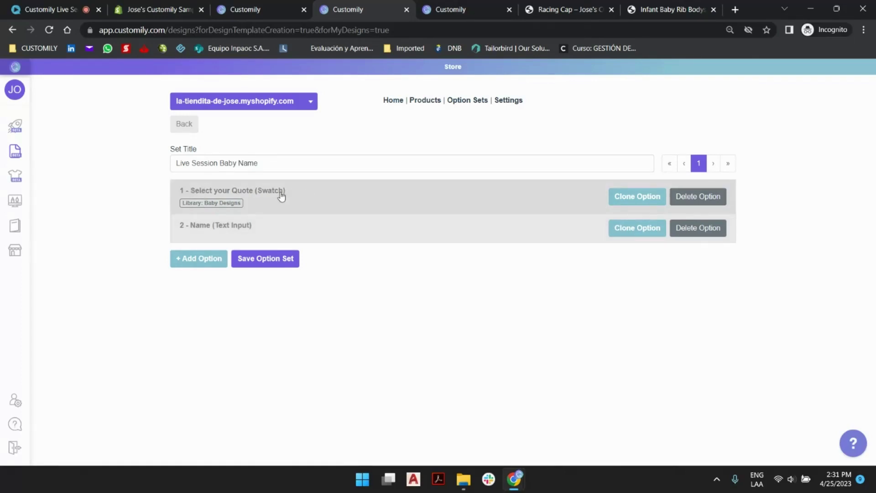
left_click(325, 192)
scroll(325, 191, "down", 5)
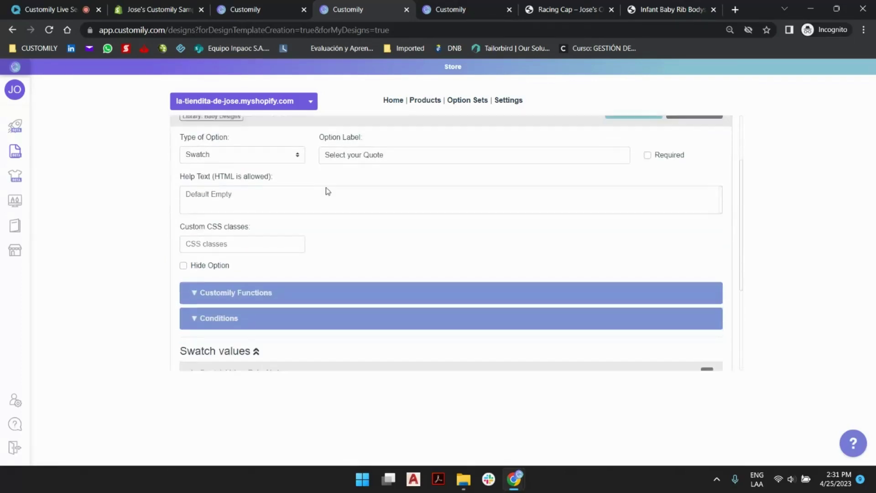
scroll(328, 190, "up", 3)
scroll(327, 188, "down", 3)
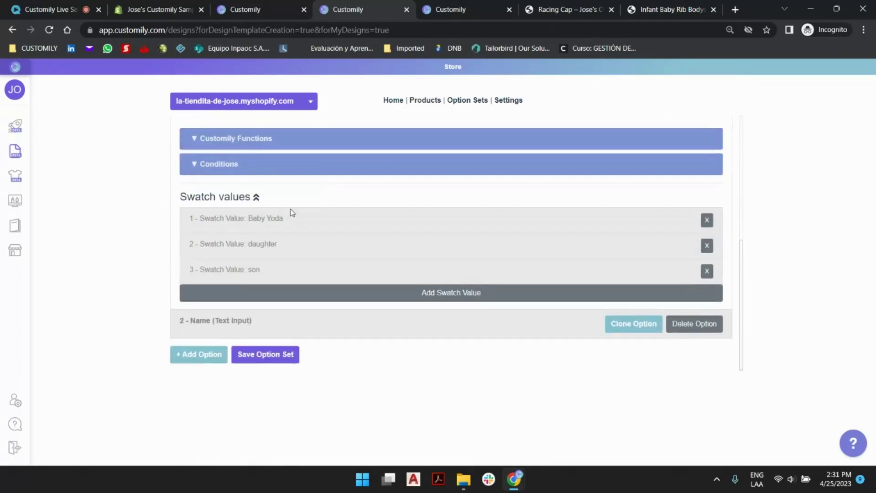
- Examine the Baby Yoda, daughter and son swatch values and the son value's image
left_click(269, 227)
left_click(269, 226)
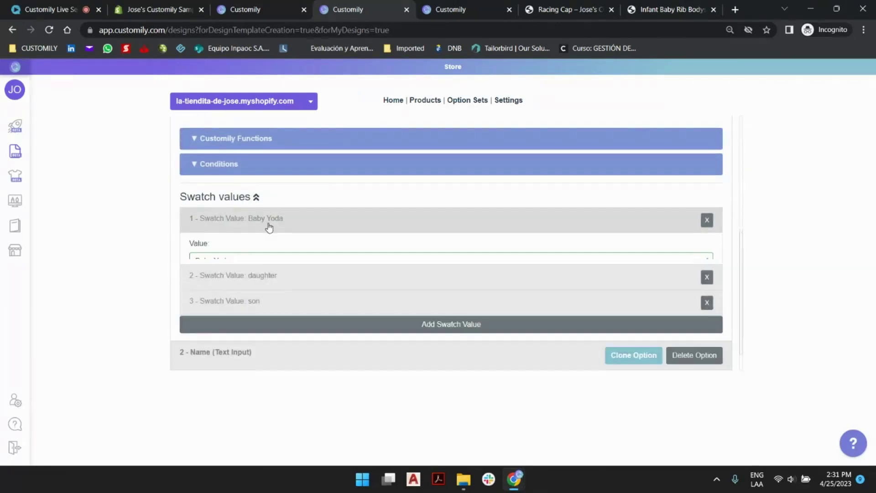
left_click(269, 245)
left_click(268, 246)
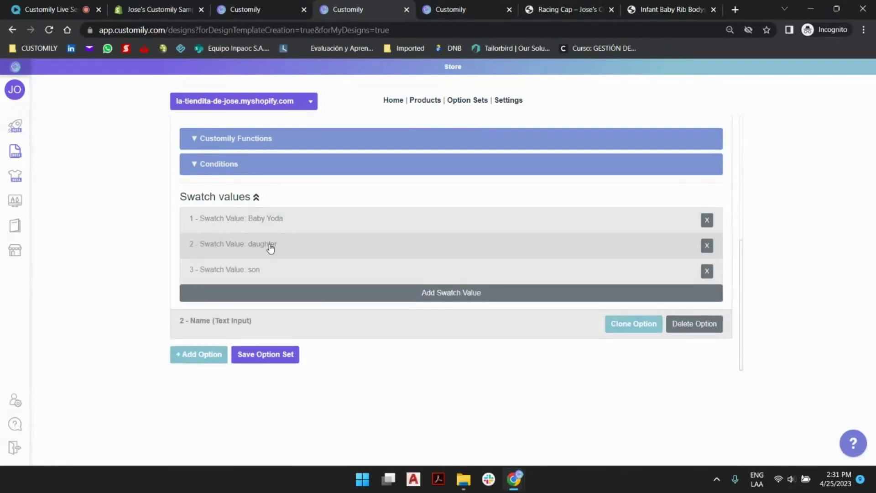
left_click(270, 270)
scroll(270, 272, "down", 3)
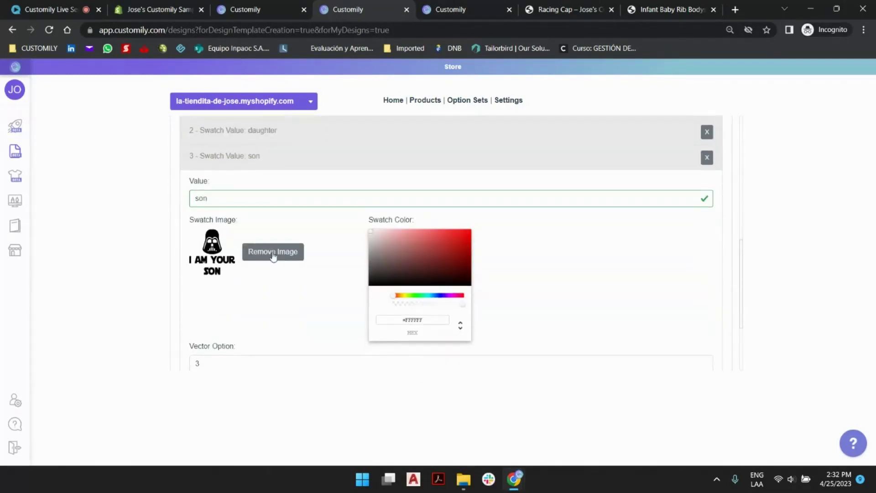
scroll(276, 238, "up", 3)
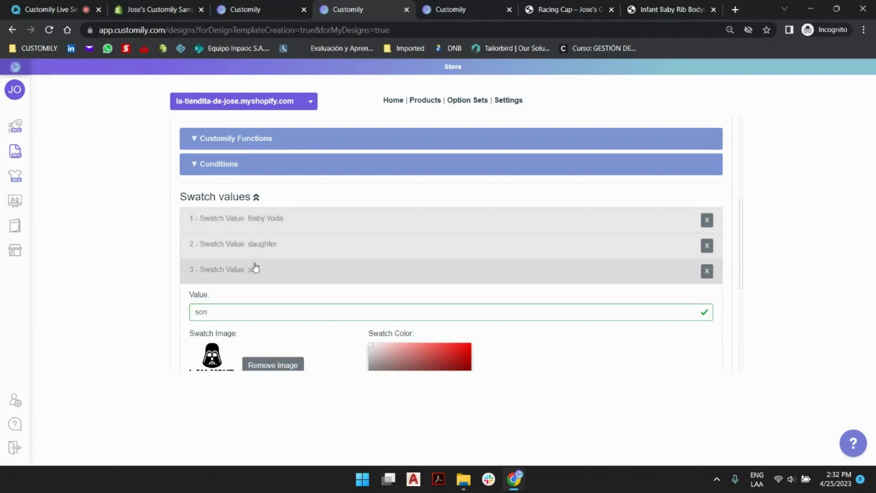
left_click(254, 271)
- Rename the Baby Yoda swatch value to "Too Cute I am"
left_click(263, 225)
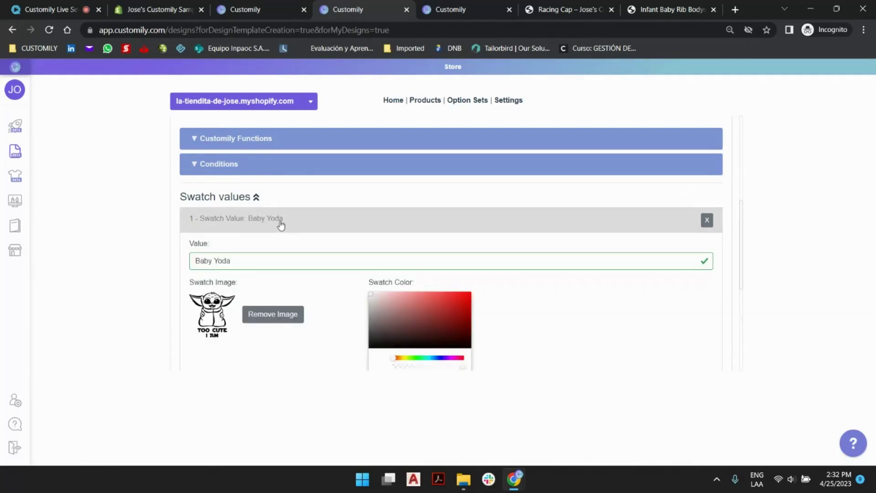
triple_click(240, 262)
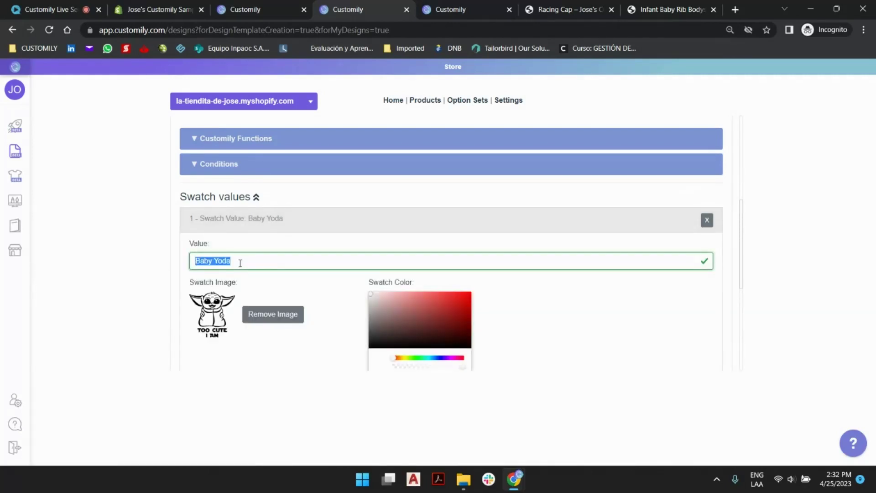
type("Too Cu")
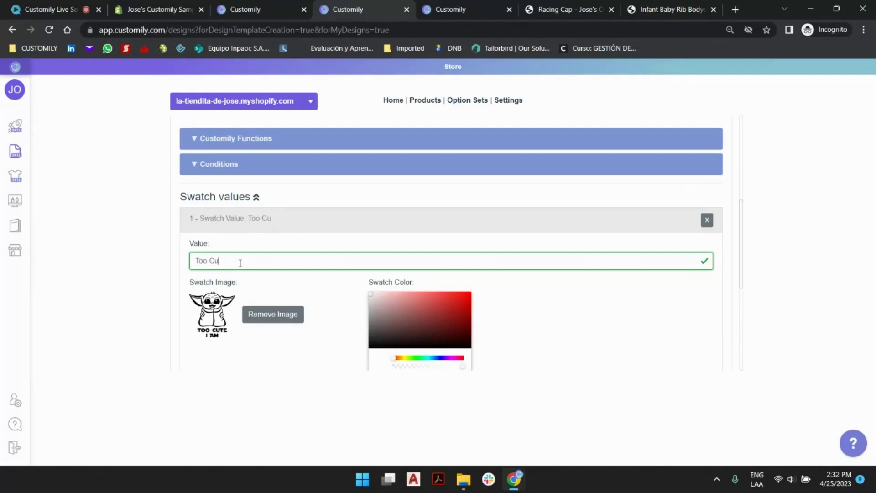
type("te I am")
left_click(305, 220)
- Rename the daughter swatch value to "I am your Daughter" and copy that text
left_click(299, 241)
left_click(250, 286)
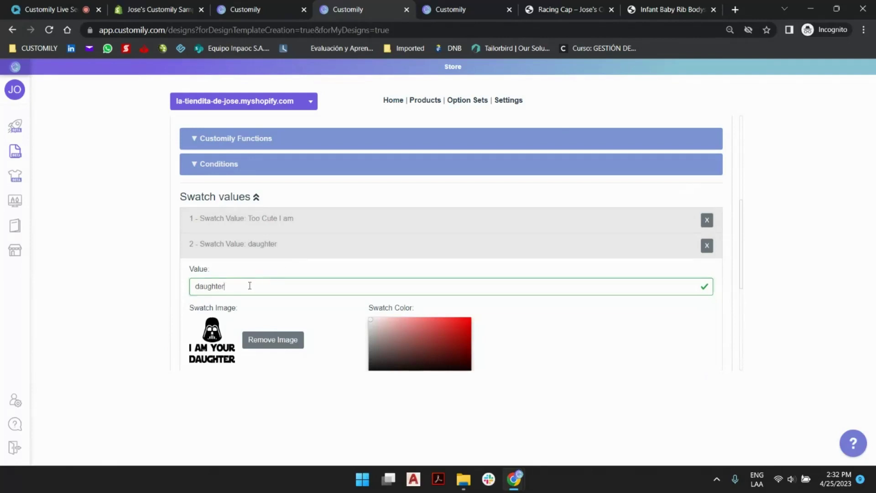
key("ctrl+a")
type("I am your Daugh")
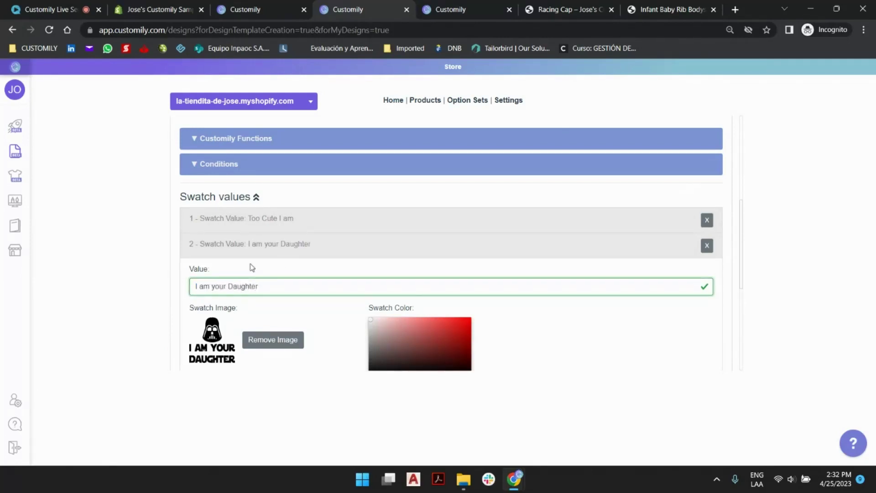
key("ctrl+a")
key("ctrl+c")
left_click(270, 252)
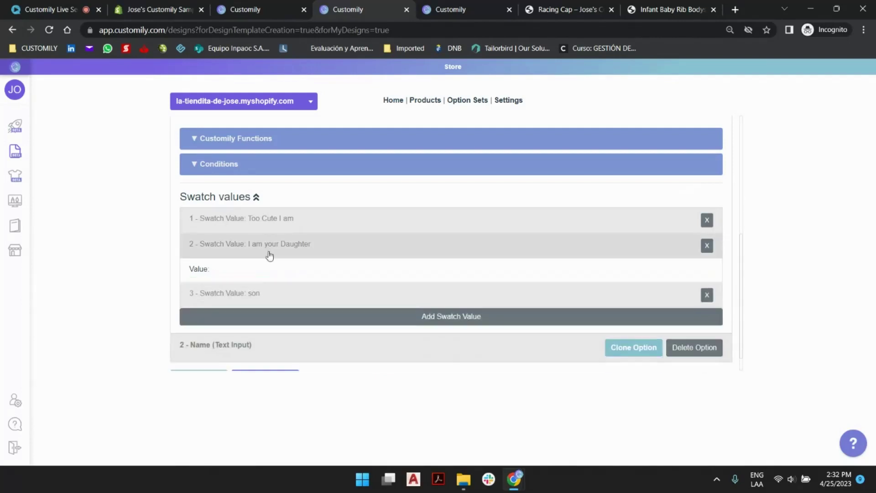
- Rename the son swatch value to "I am your Son", reusing the copied daughter text
left_click(268, 271)
left_click(216, 314)
key("ctrl+a")
key("ctrl+v")
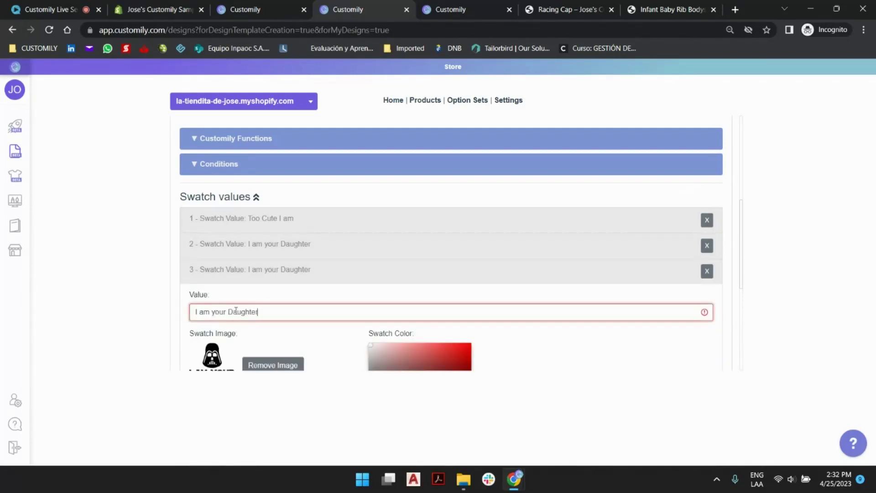
double_click(241, 310)
type("Son")
double_click(260, 312)
key("ctrl+a")
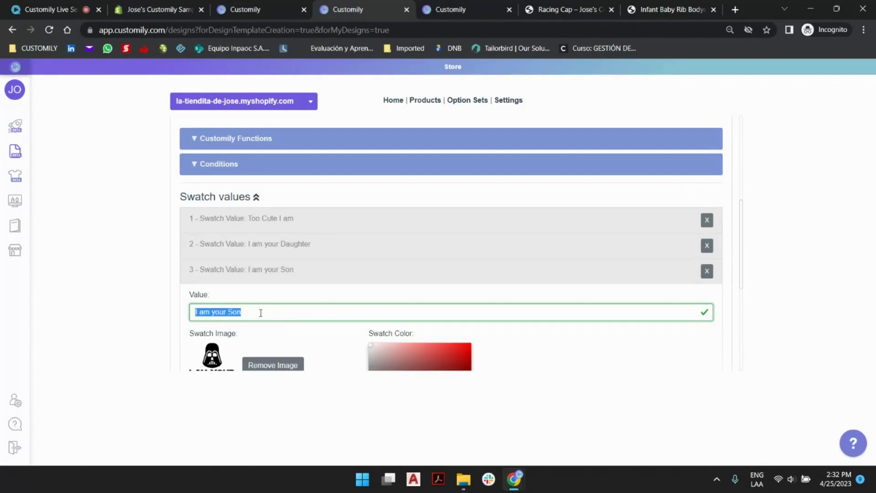
key("ctrl+v")
double_click(250, 312)
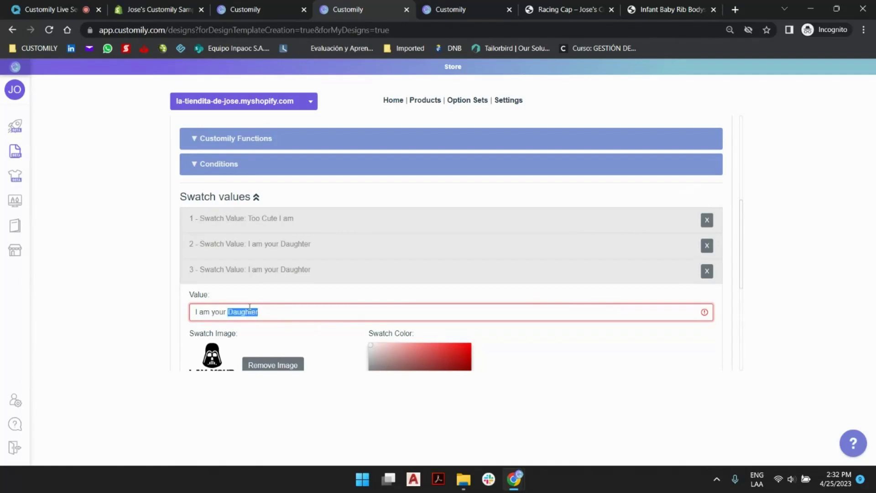
type("Son")
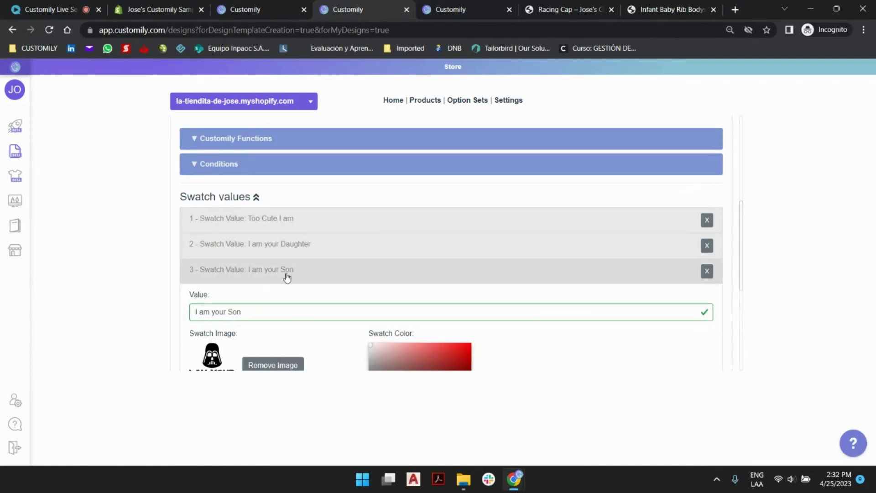
left_click(288, 273)
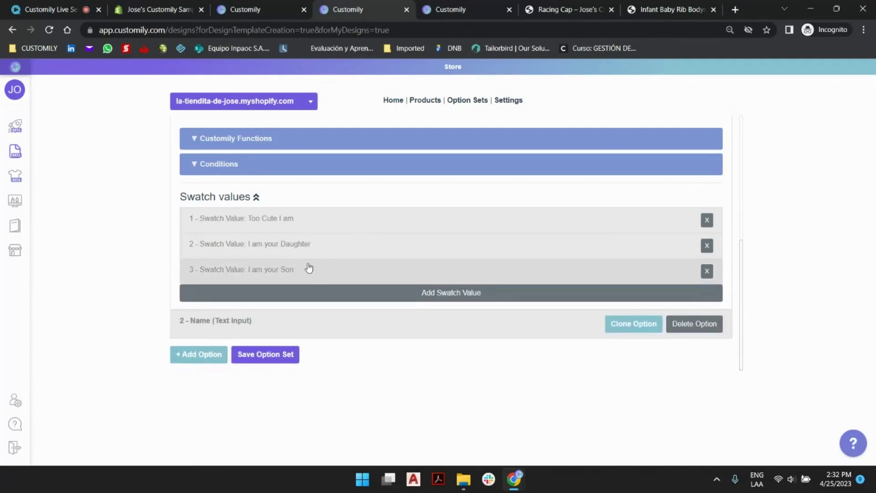
- Reorder the swatch values to I am your Son, I am your Daughter, Too Cute I am, and collapse the quote option
left_click_drag(289, 274, 291, 221)
left_click_drag(286, 272, 288, 247)
scroll(300, 243, "up", 3)
scroll(301, 243, "down", 3)
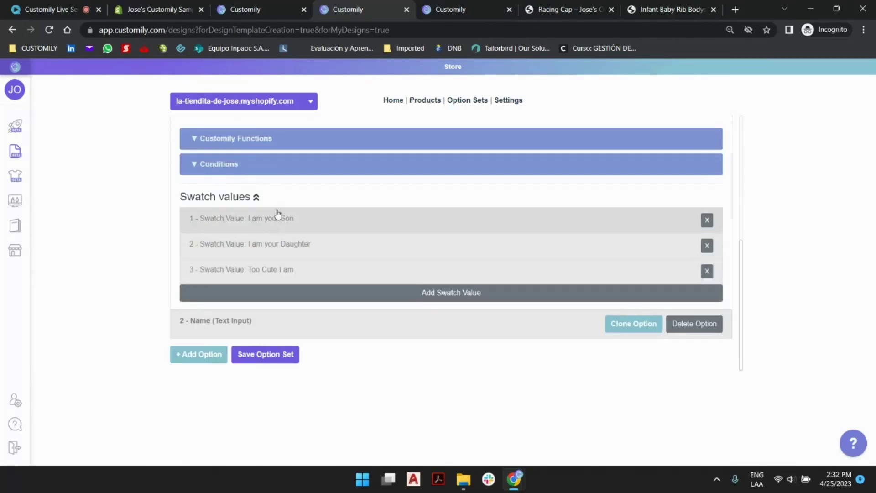
scroll(285, 276, "up", 3)
left_click(315, 205)
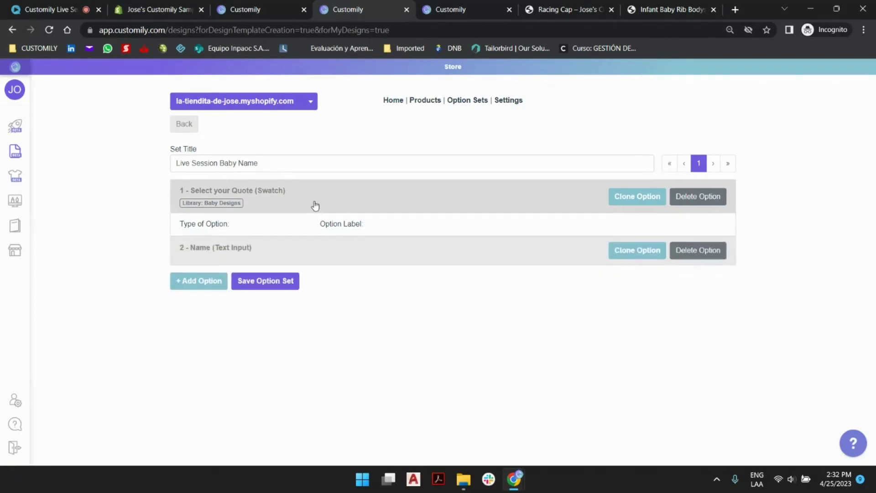
- Expand the Name text input option and enter a sample first name as its placeholder
left_click(260, 231)
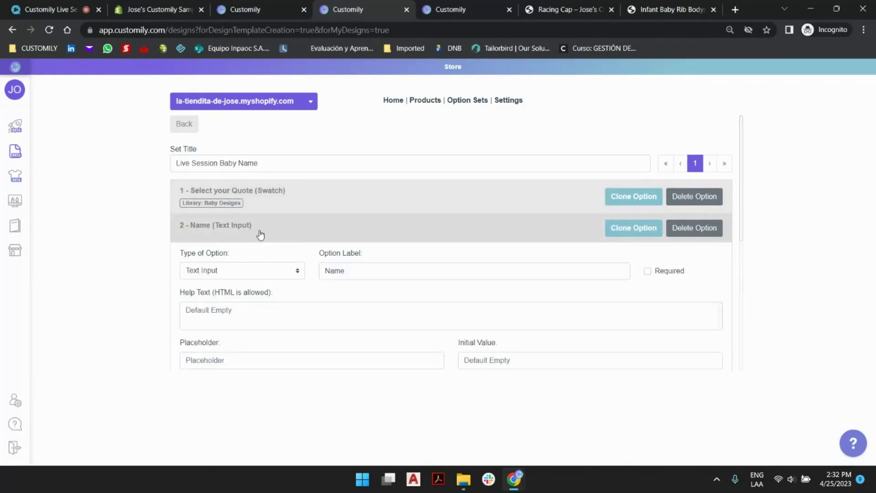
scroll(352, 221, "down", 1)
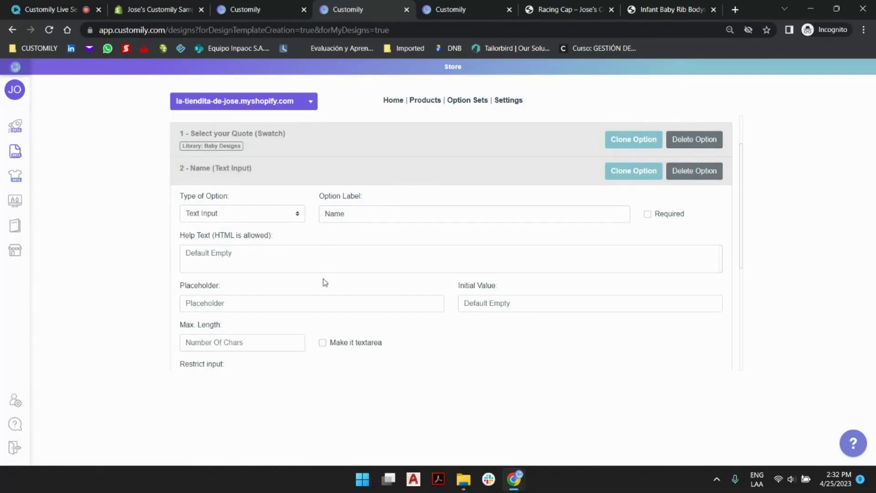
scroll(325, 283, "down", 3)
scroll(438, 249, "up", 1)
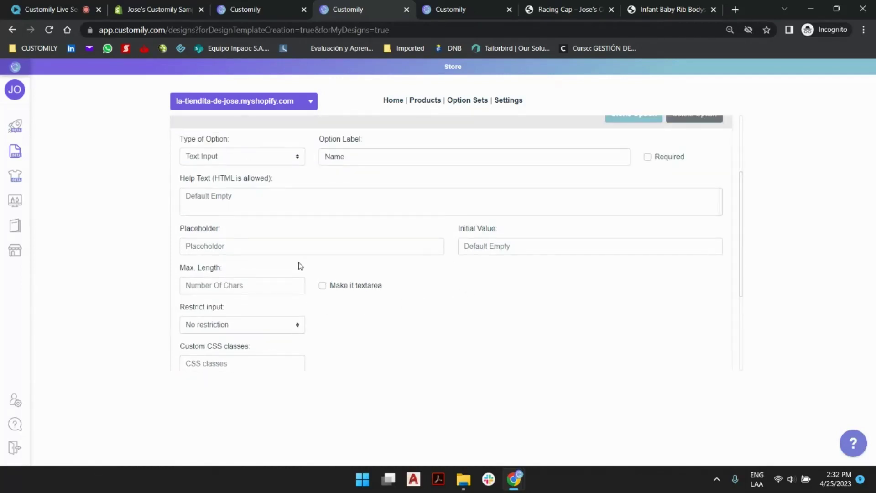
left_click(293, 249)
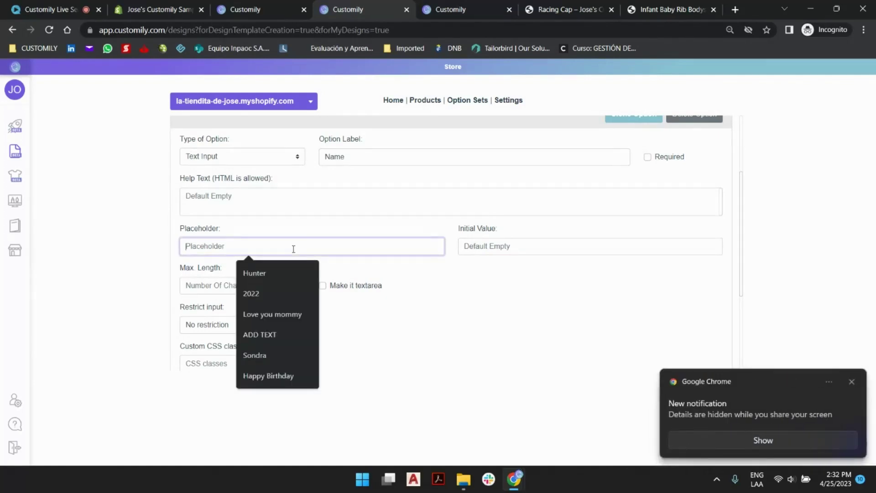
type("Luke")
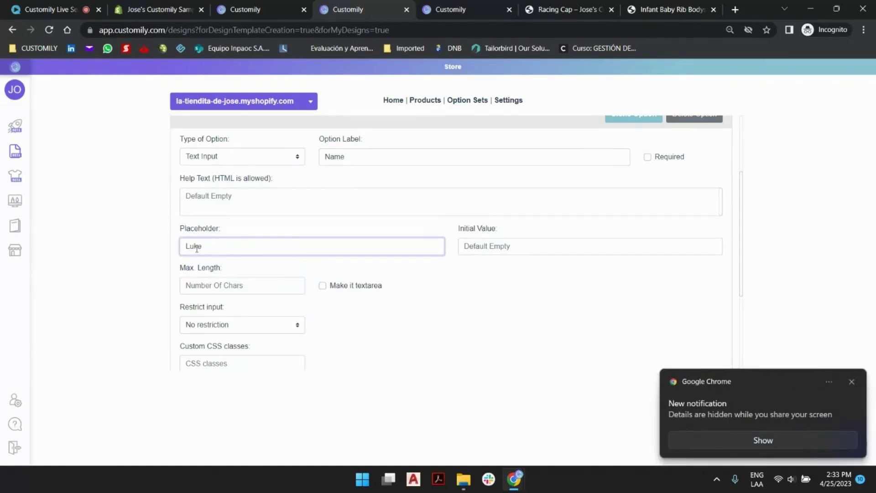
left_click(148, 228)
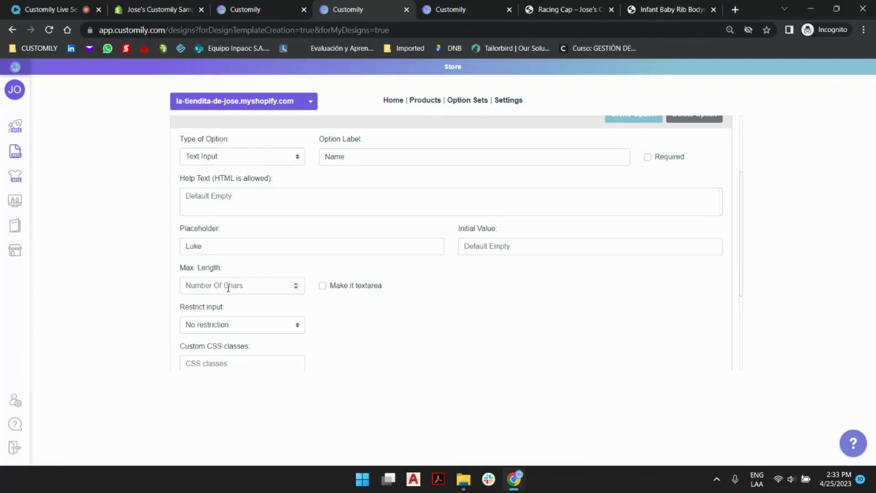
- Set the Name option's maximum length to 20 characters and collapse the option
left_click(210, 284)
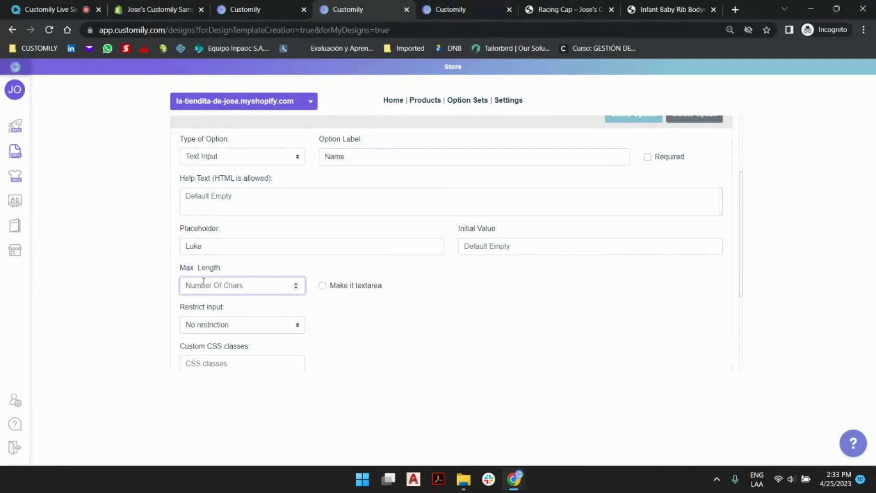
type("20")
left_click(435, 323)
scroll(452, 270, "down", 2)
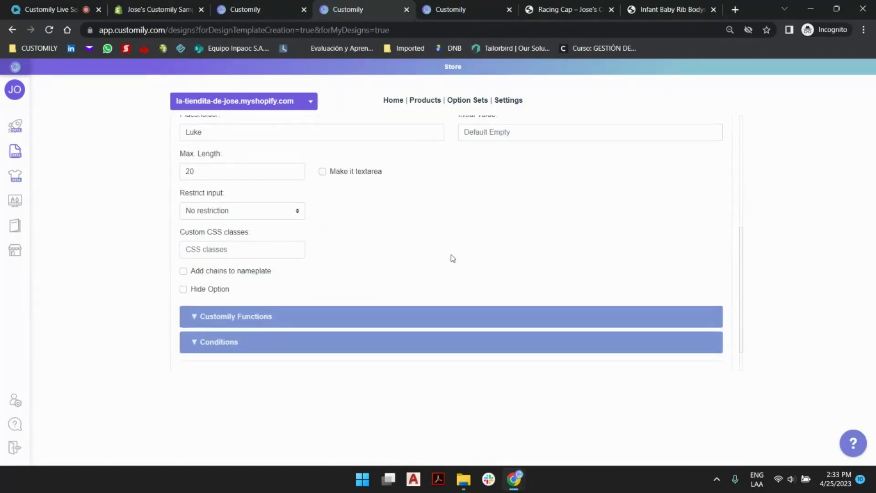
scroll(465, 235, "down", 1)
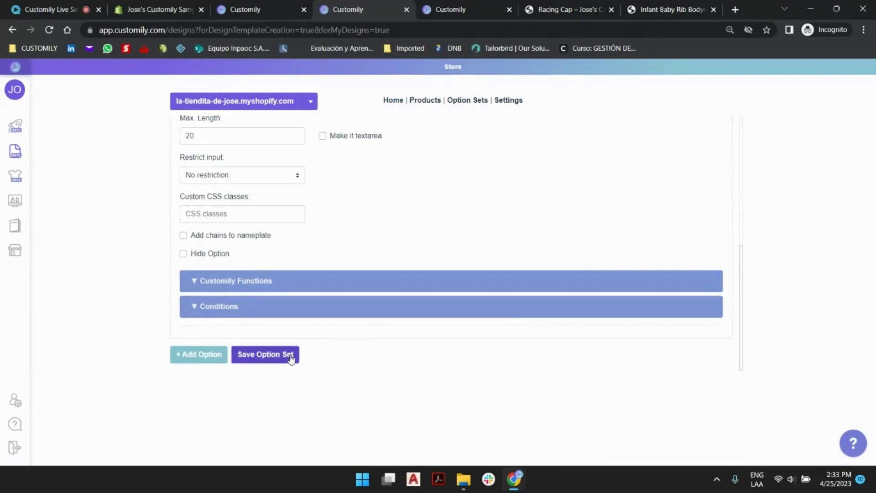
scroll(446, 223, "up", 5)
left_click(355, 233)
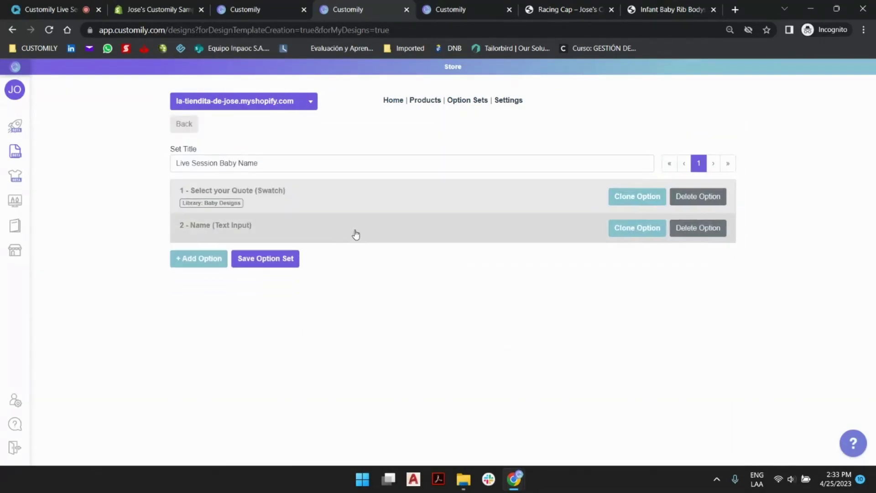
- Review the first swatch value of the Select your Quote option and save the option set
left_click(310, 199)
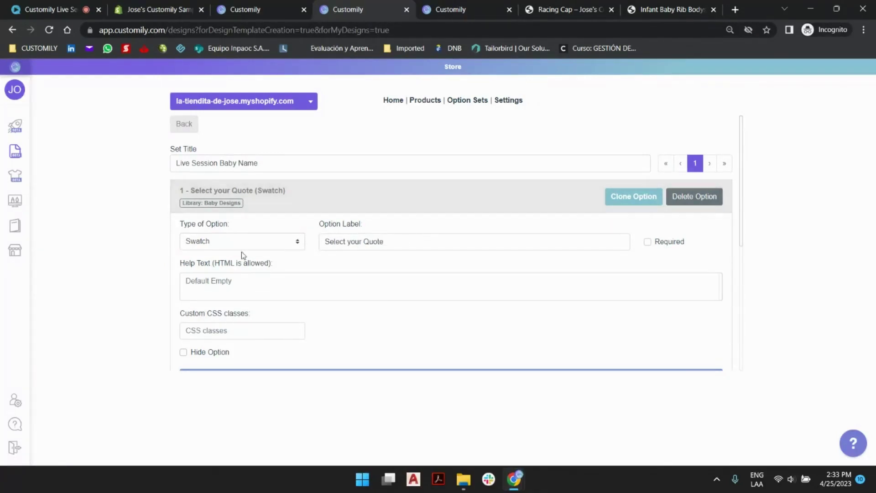
scroll(257, 193, "down", 5)
left_click(246, 219)
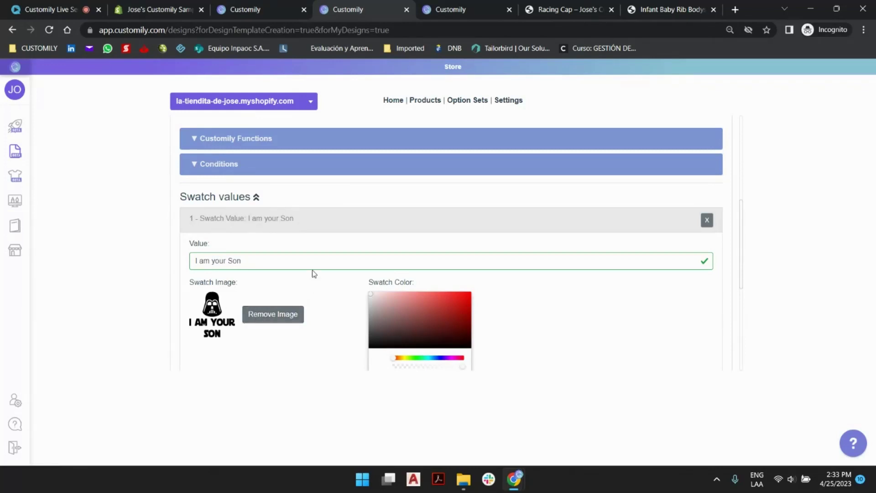
scroll(313, 273, "up", 5)
left_click(365, 202)
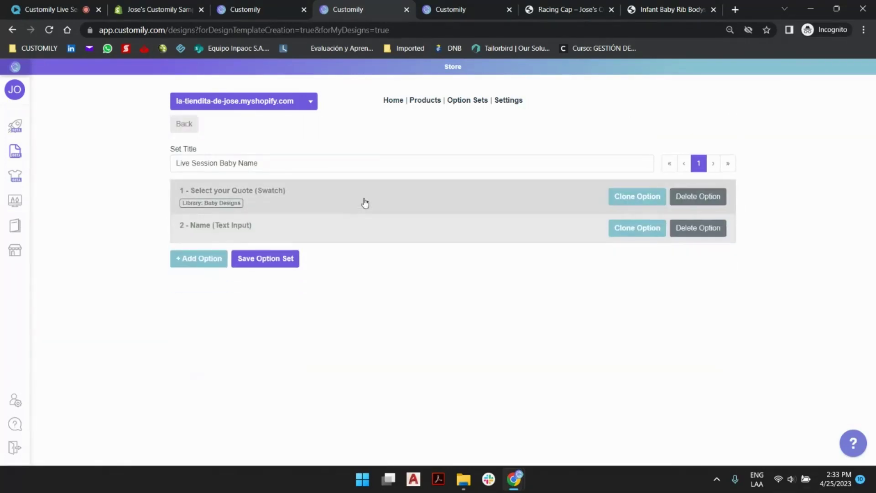
left_click(280, 267)
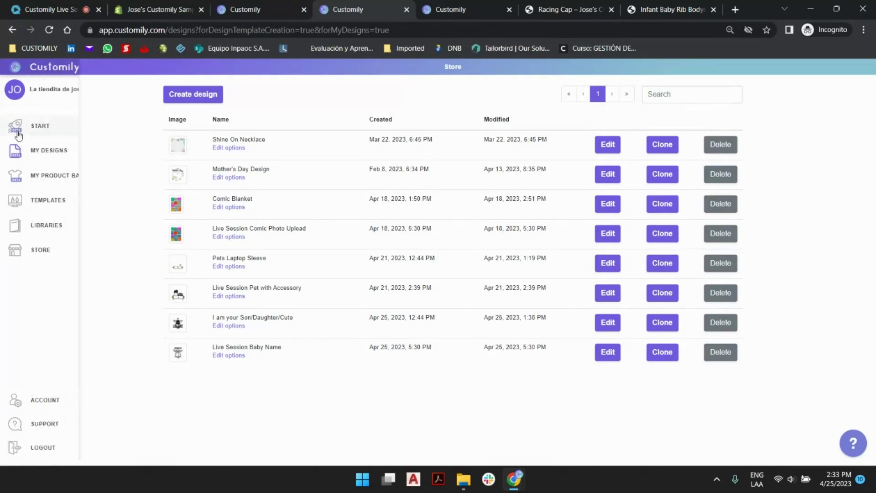
- Choose the Live Session Baby Name design from your own designs for the bodysuit product
left_click(30, 128)
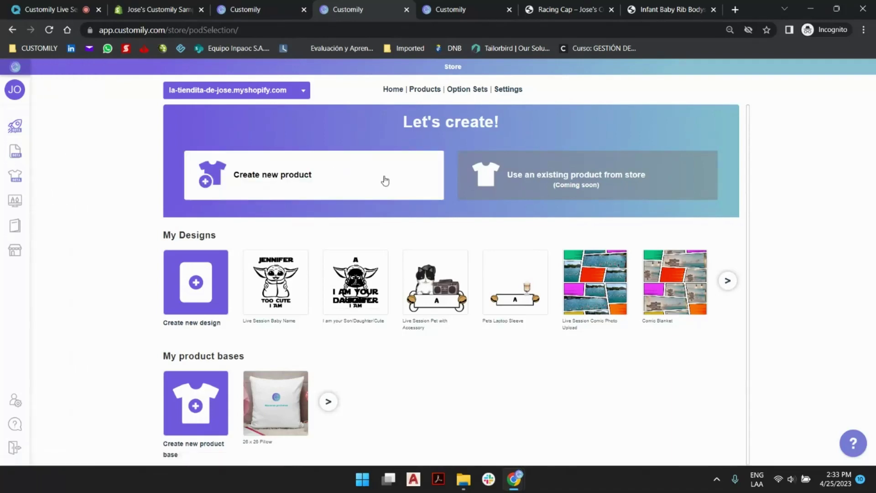
left_click(352, 175)
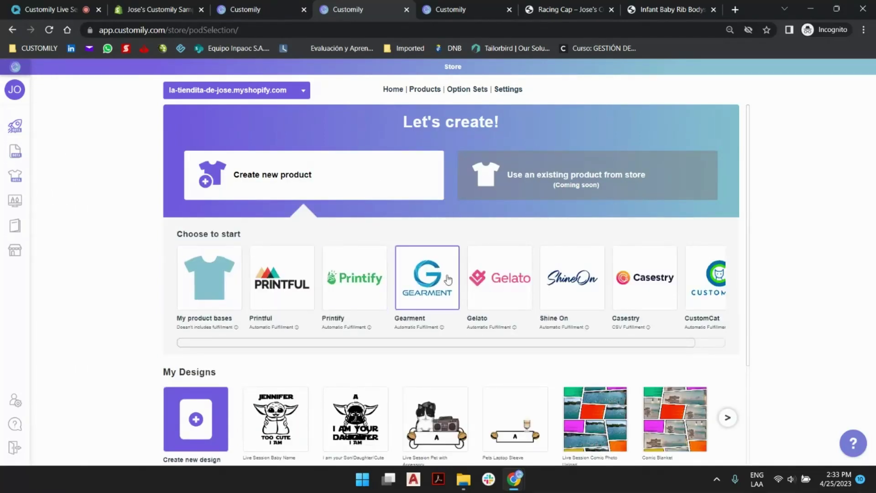
left_click(276, 7)
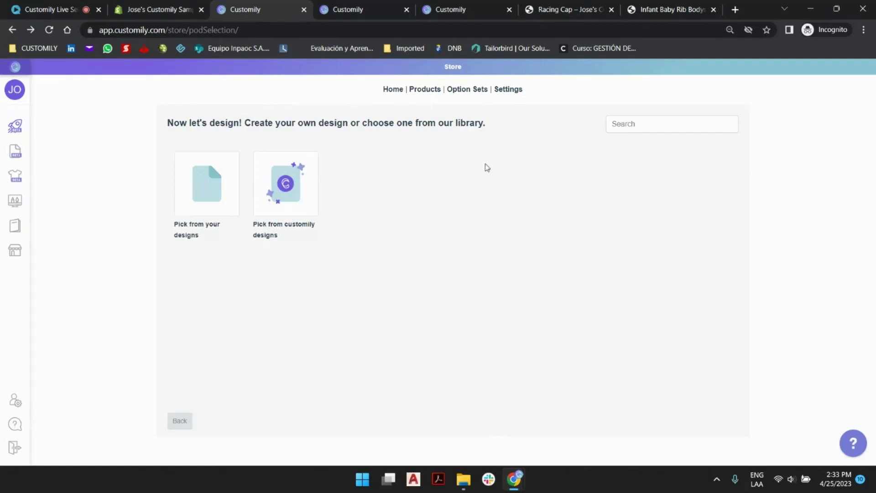
left_click(208, 171)
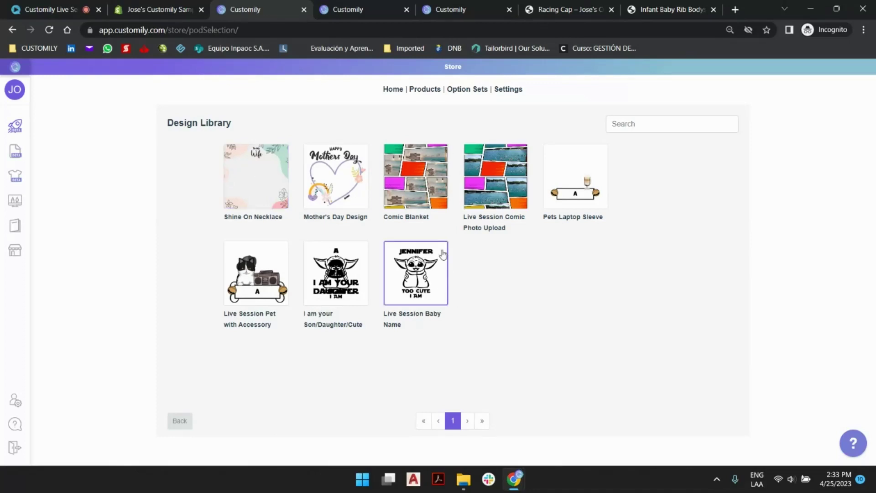
left_click(428, 276)
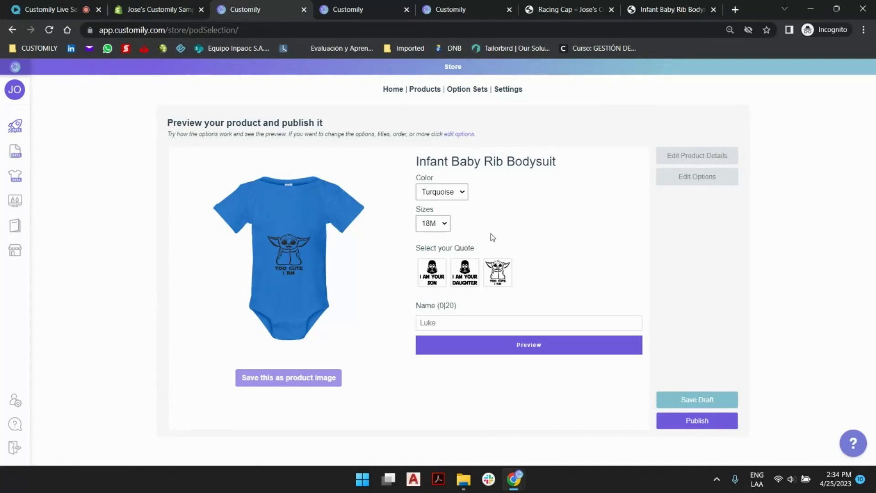
- Set the bodysuit preview's size to NB and its color to White
left_click(442, 224)
left_click(434, 264)
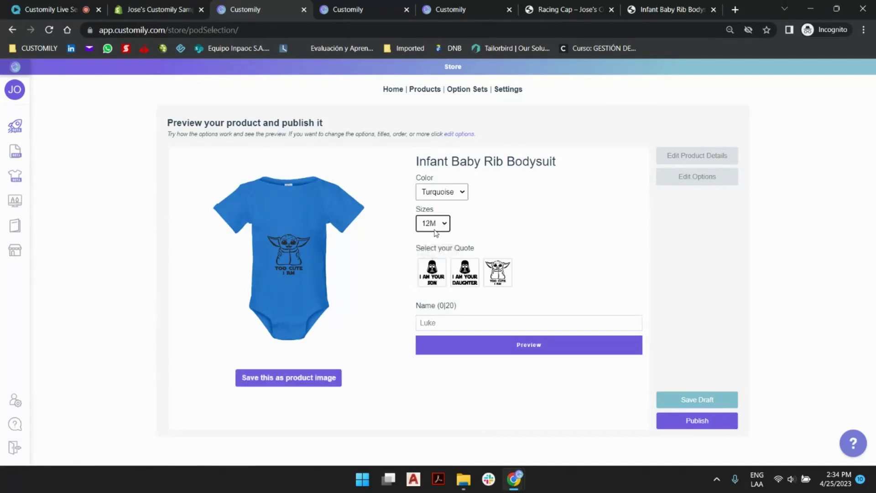
left_click(466, 195)
left_click(491, 199)
left_click(439, 230)
left_click(429, 272)
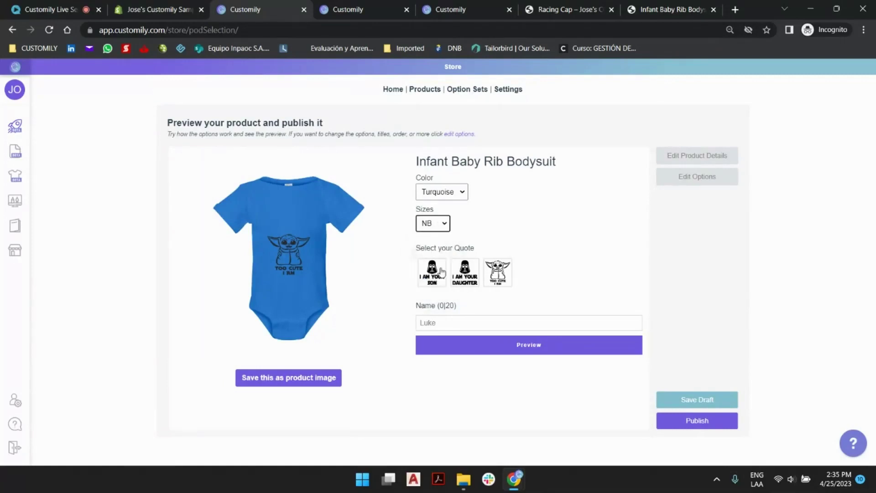
left_click(466, 194)
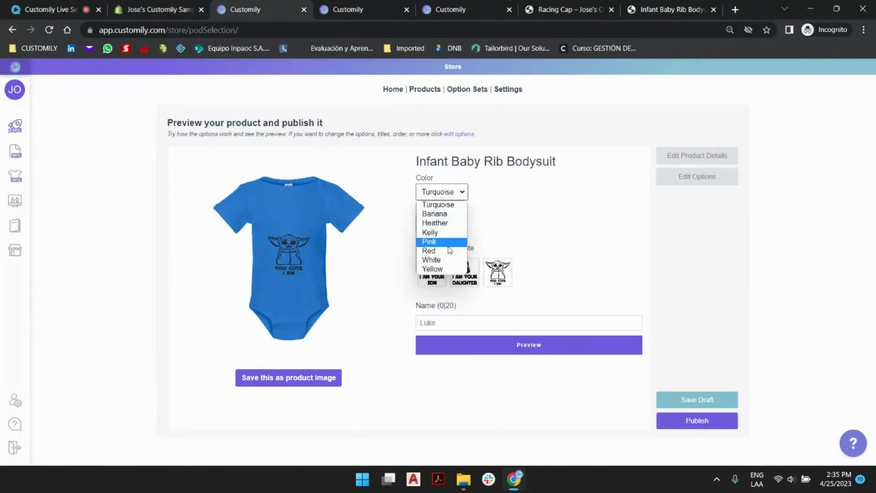
left_click(436, 260)
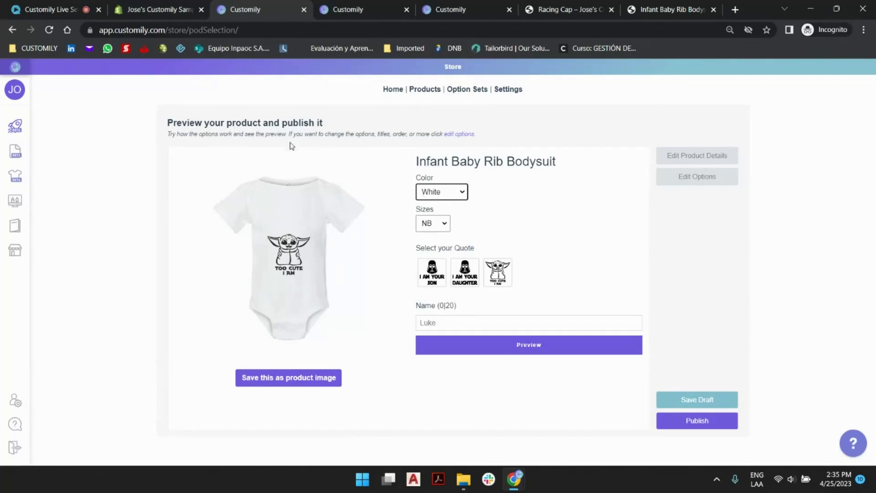
- Preview the bodysuit in Heather, Banana and Pink, and return the color to White
left_click(464, 194)
left_click(438, 223)
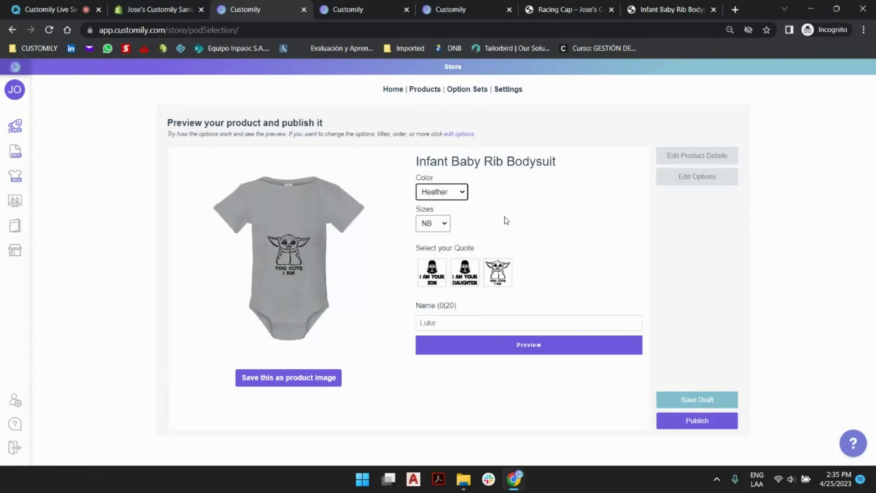
left_click(469, 192)
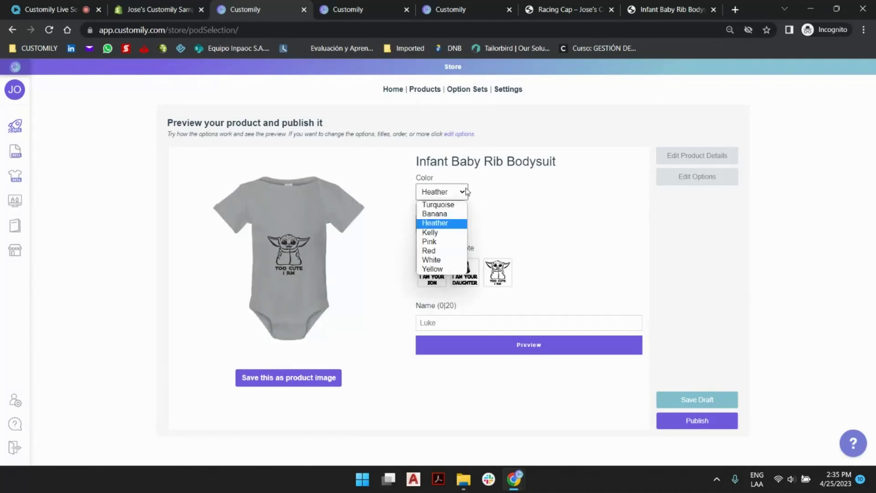
left_click(437, 213)
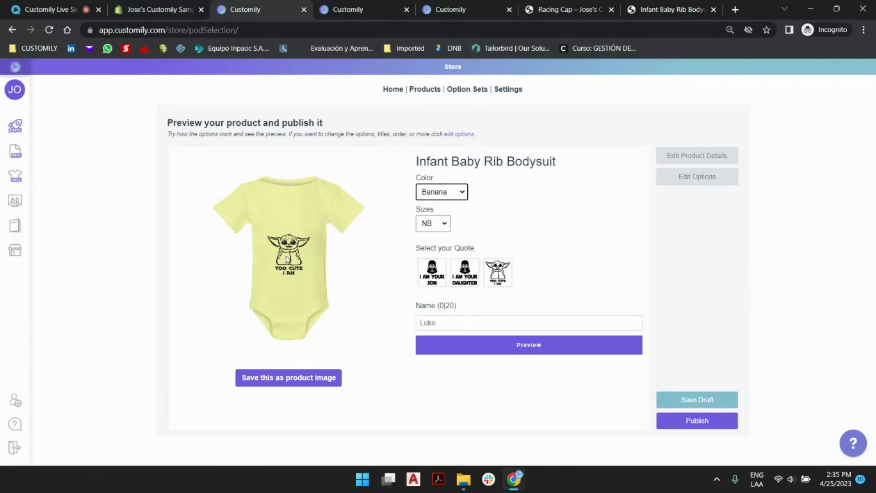
left_click(464, 195)
left_click(450, 242)
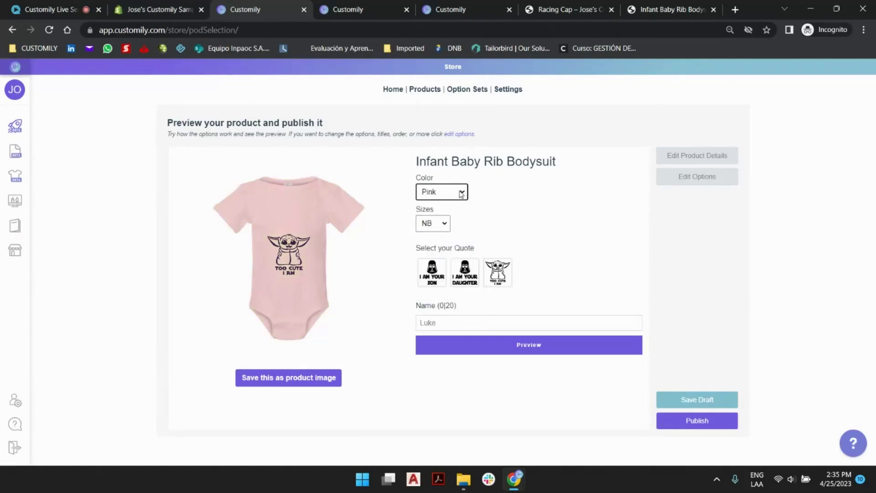
left_click(464, 194)
left_click(436, 260)
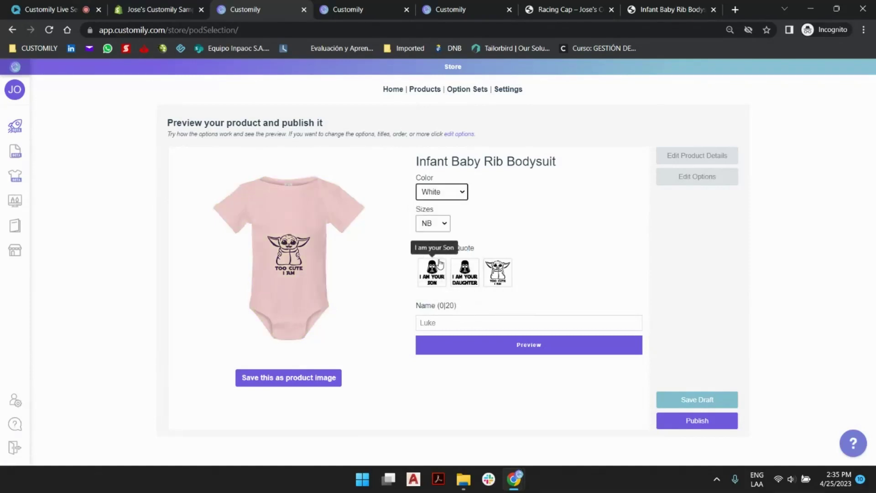
- Enter a sample first name, try the different quote swatches on the bodysuit, and select I am your Son
left_click(517, 328)
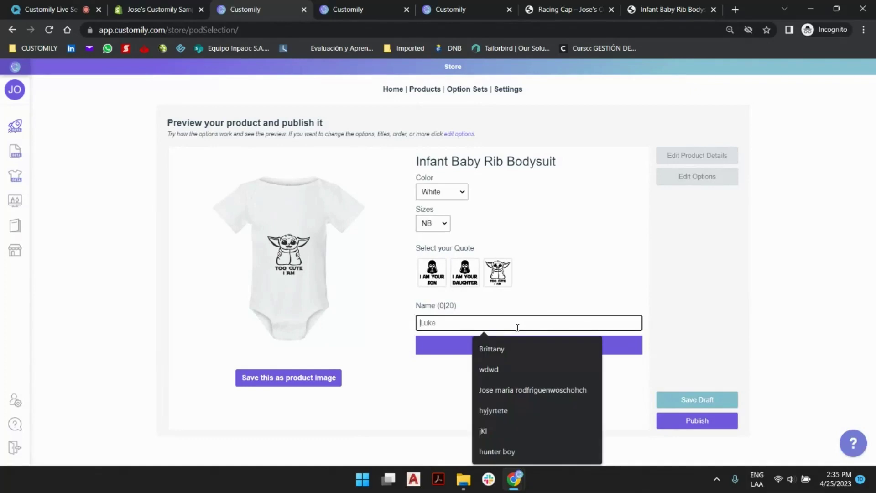
type("Felipe")
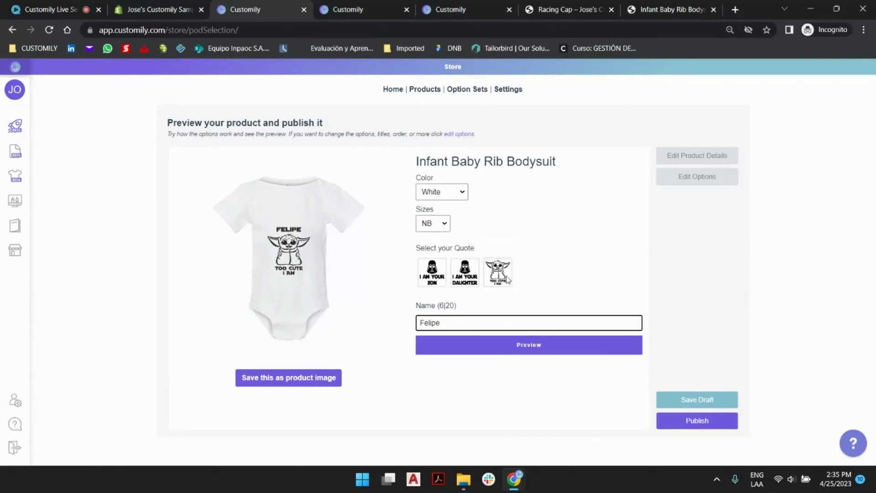
left_click(465, 273)
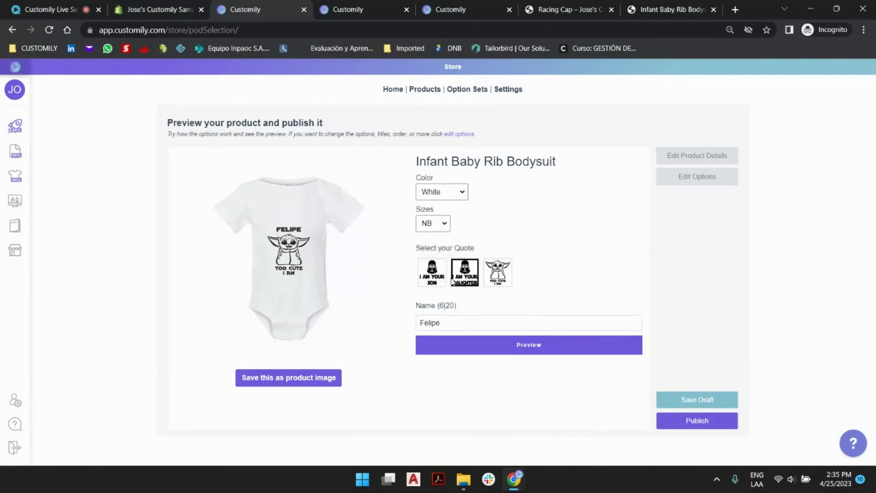
left_click(466, 279)
left_click(431, 274)
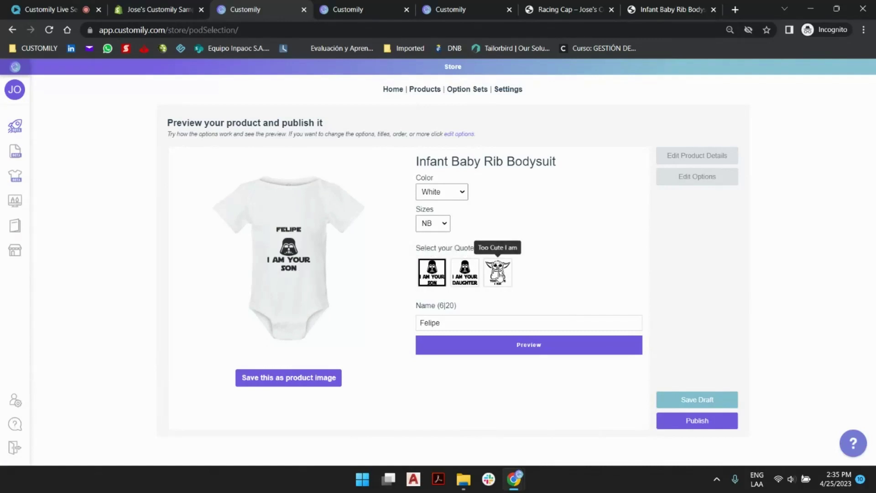
left_click(499, 275)
left_click(435, 276)
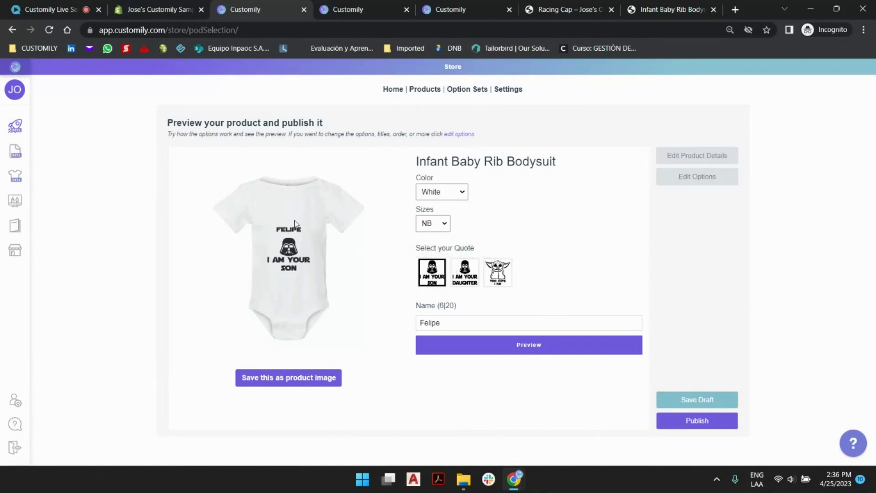
- Check the personalized bodysuit in the enlarged preview and close it
left_click(569, 352)
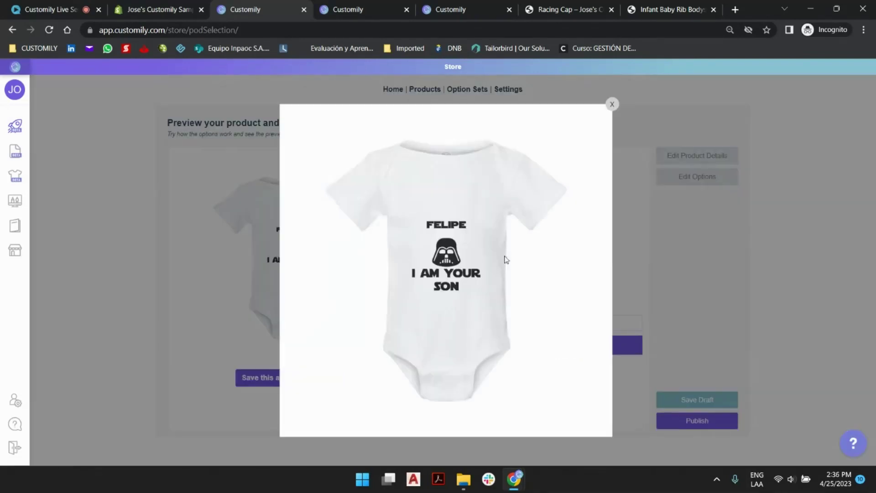
left_click(612, 104)
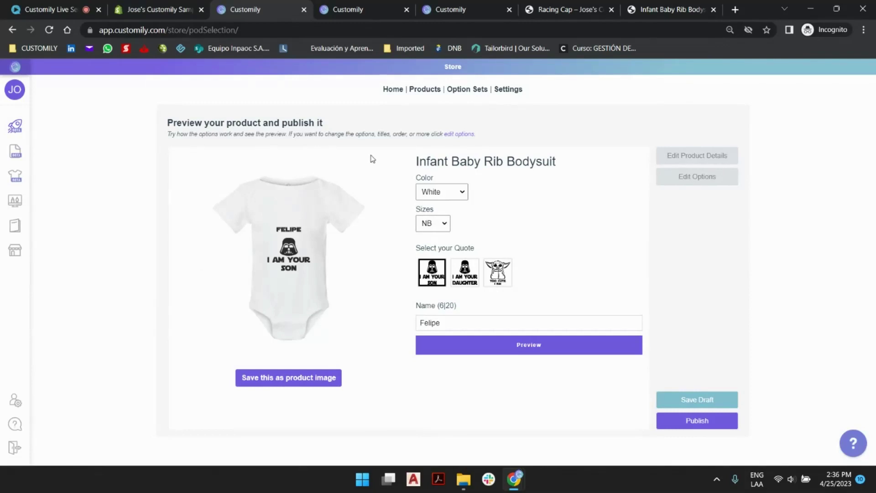
left_click_drag(549, 162, 450, 163)
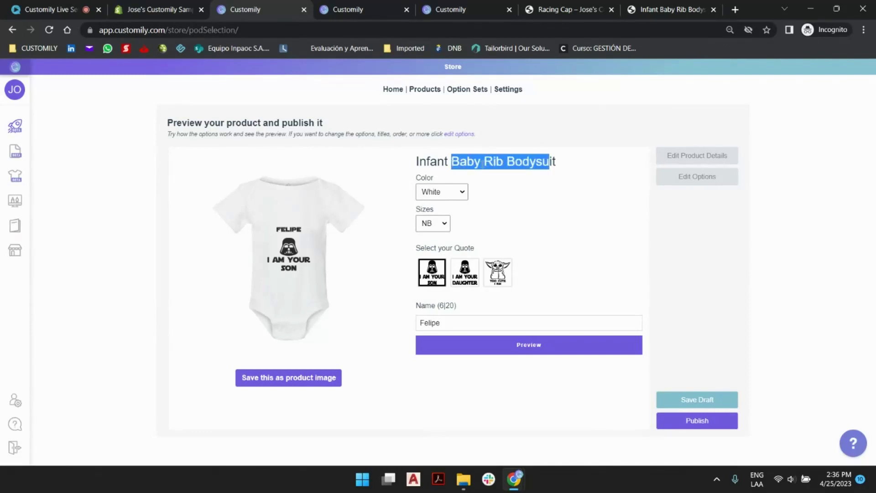
left_click(483, 165)
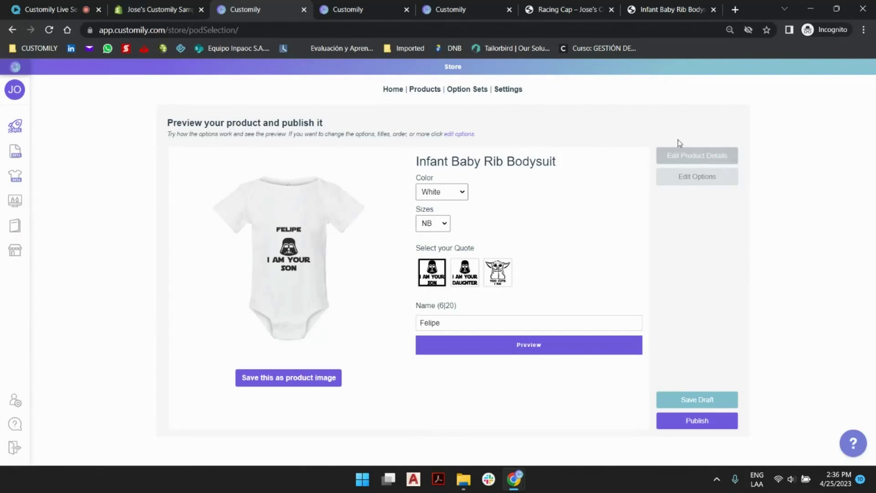
- Open the product details for editing and change the title to Live Session Infant Baby Rib Bodysuit
left_click(688, 156)
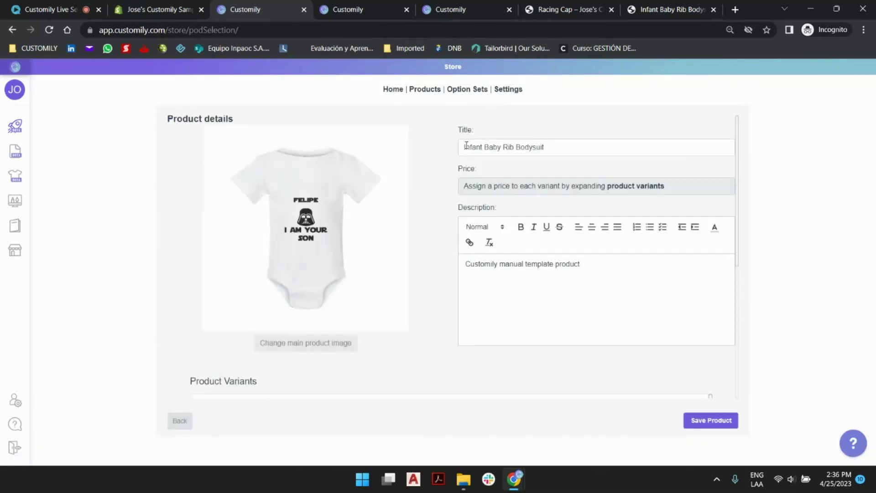
left_click(470, 146)
type("Live Ses")
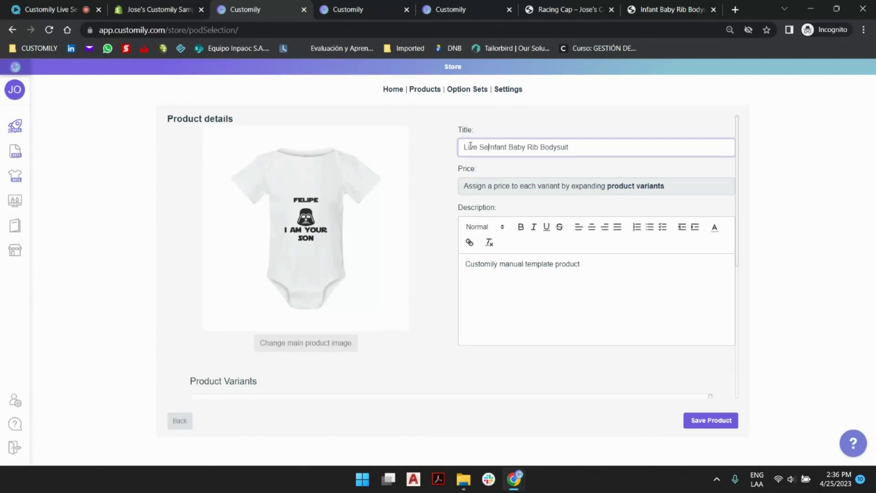
type("sion")
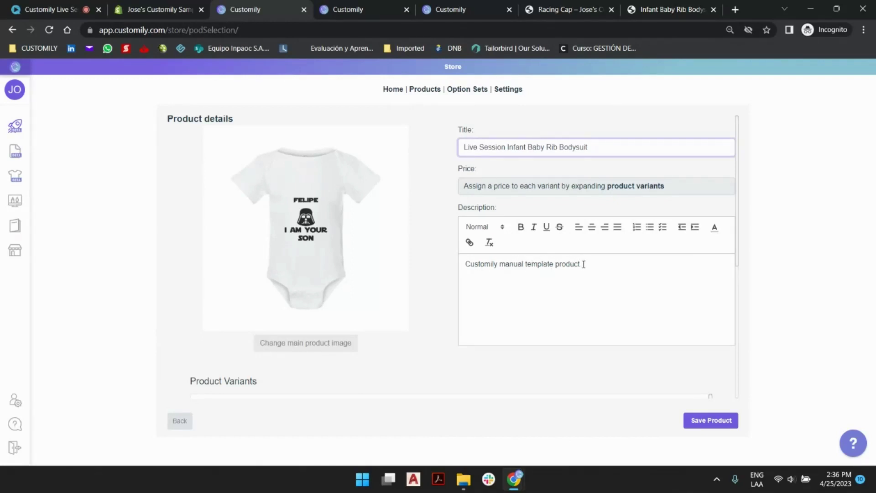
- Review the description and the price and SKU fields of the product variants, and save the product details
left_click_drag(593, 263, 466, 266)
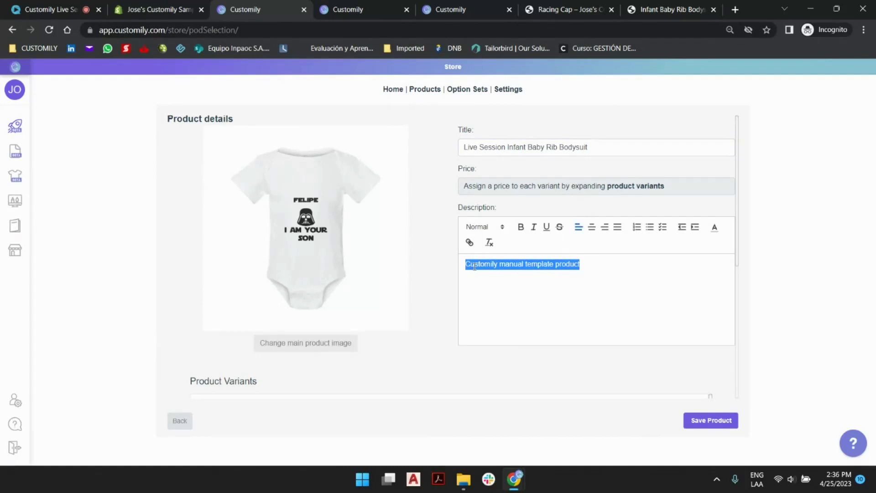
left_click(474, 266)
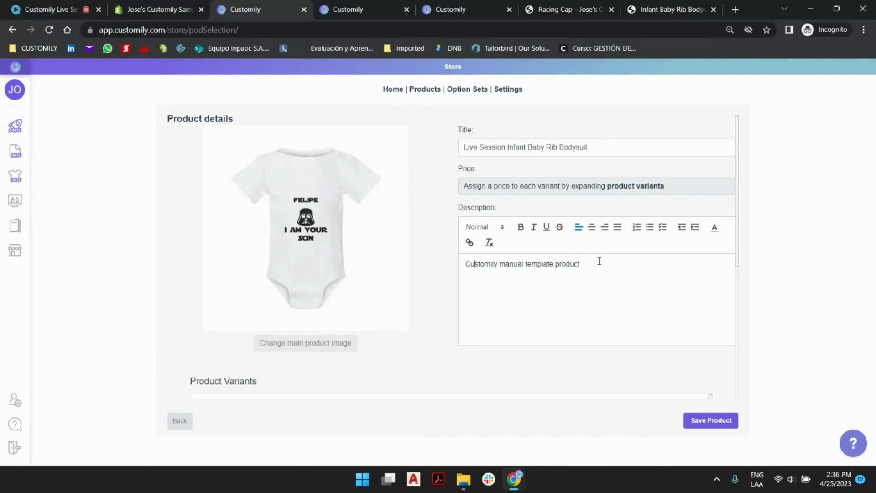
scroll(573, 254, "down", 3)
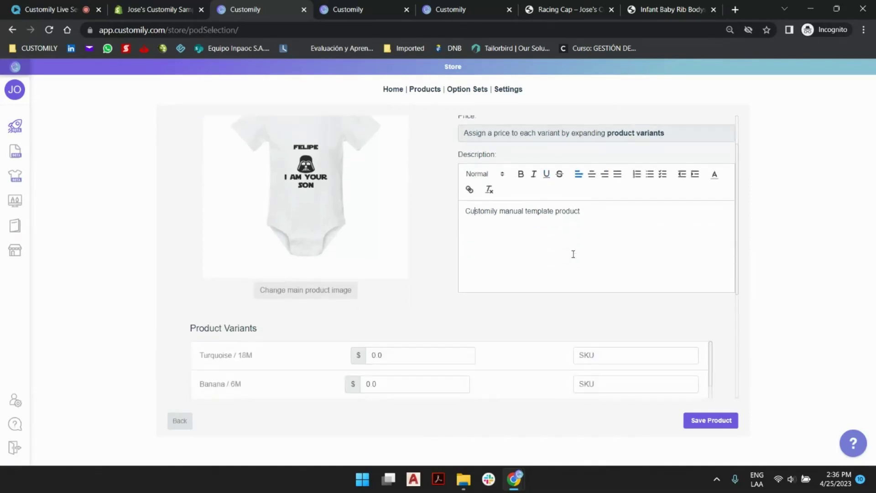
scroll(397, 256, "down", 2)
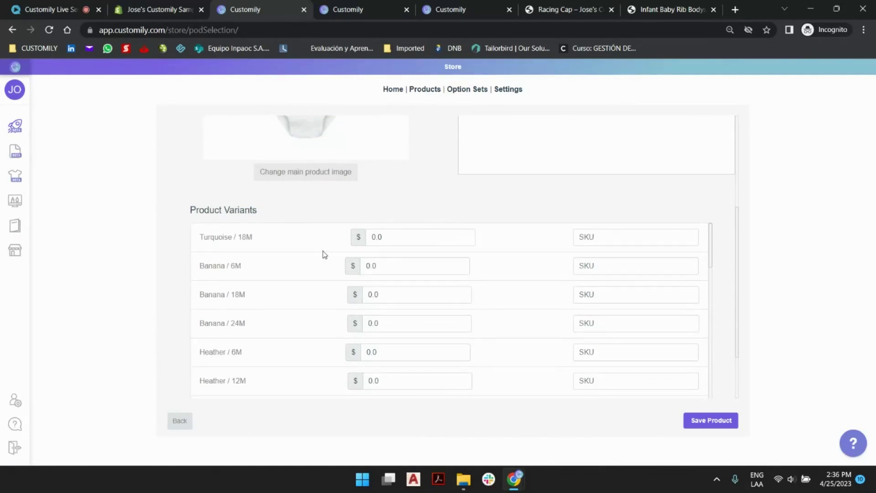
scroll(389, 212, "down", 2)
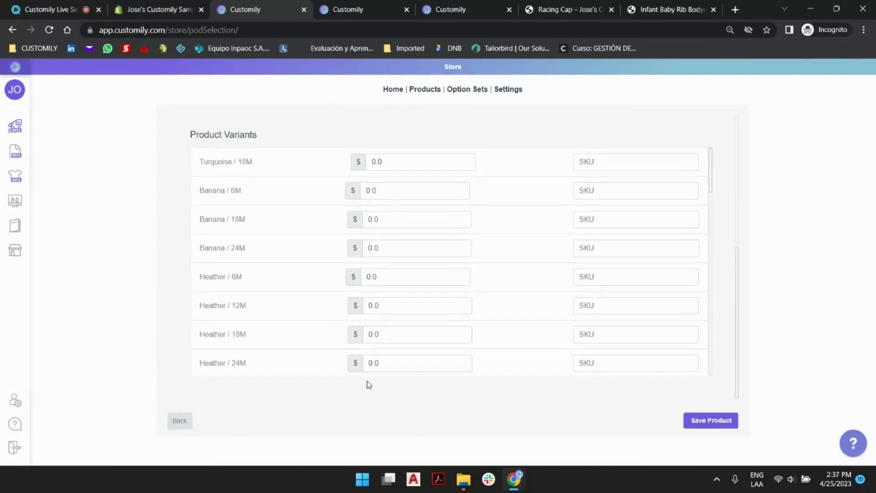
scroll(409, 325, "down", 5)
scroll(410, 325, "down", 12)
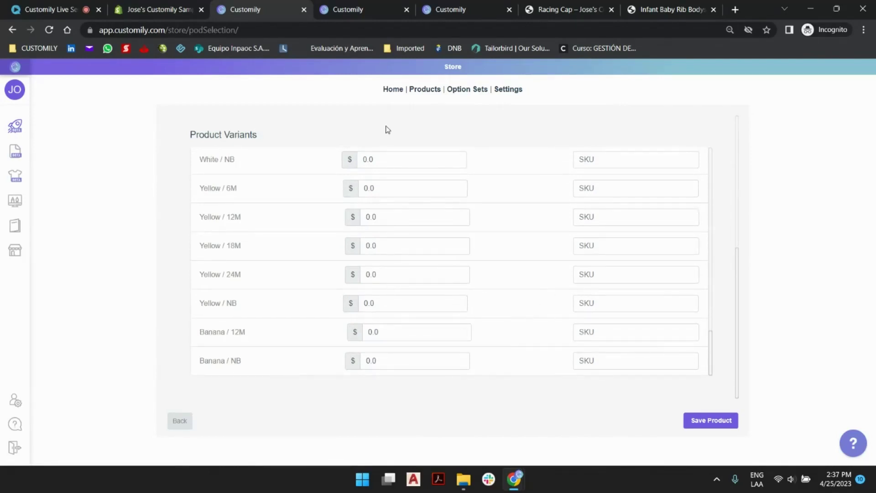
scroll(408, 319, "up", 10)
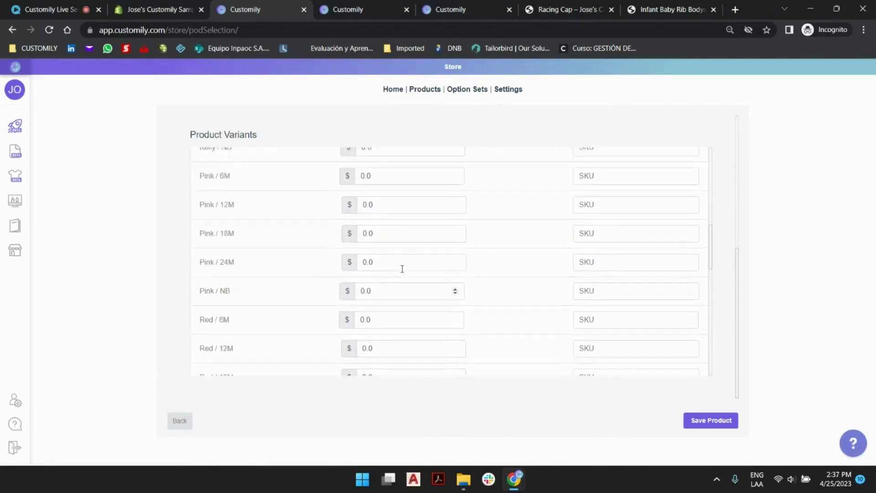
scroll(484, 255, "up", 6)
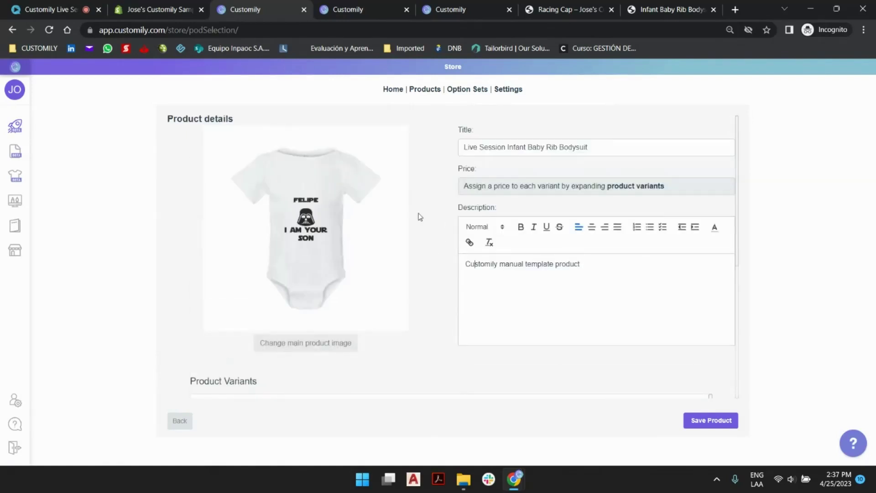
left_click(711, 420)
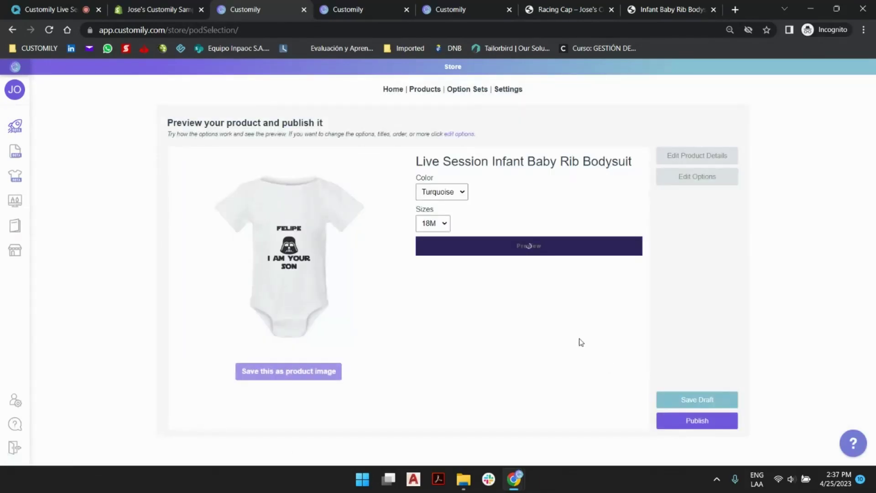
- Publish the bodysuit product and review the providers available for integration in the store's integration settings
left_click(710, 422)
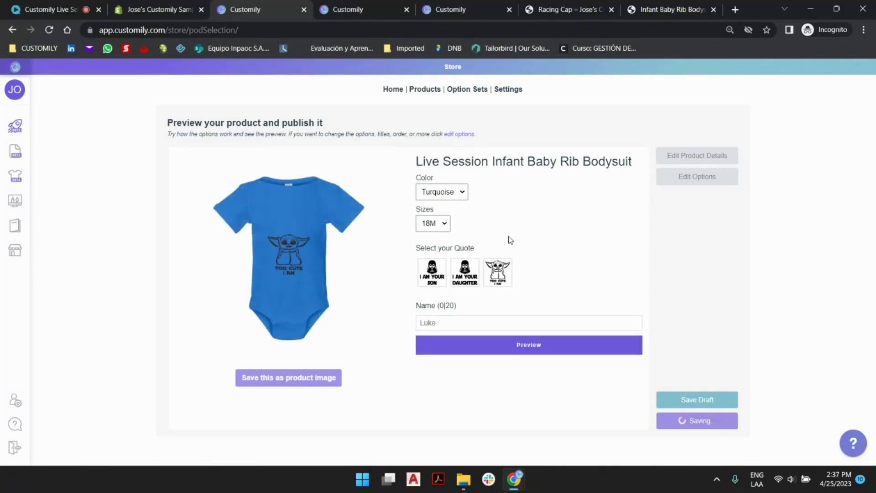
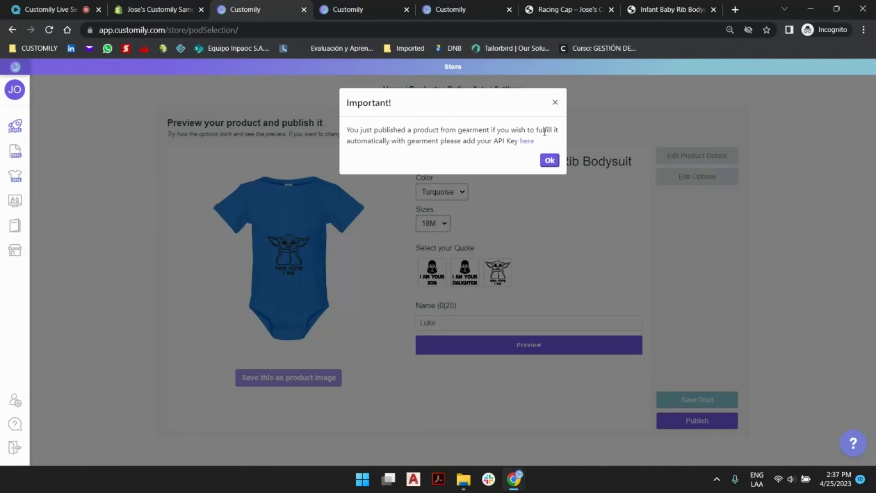
left_click(527, 141)
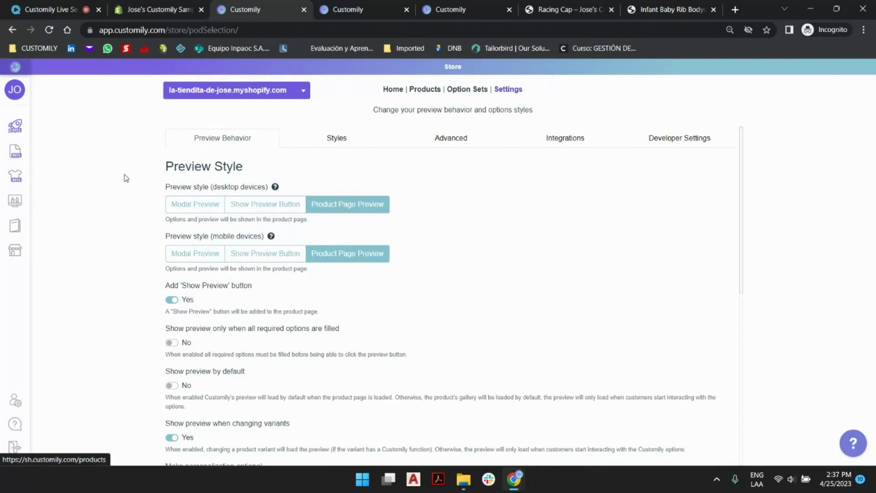
left_click(582, 145)
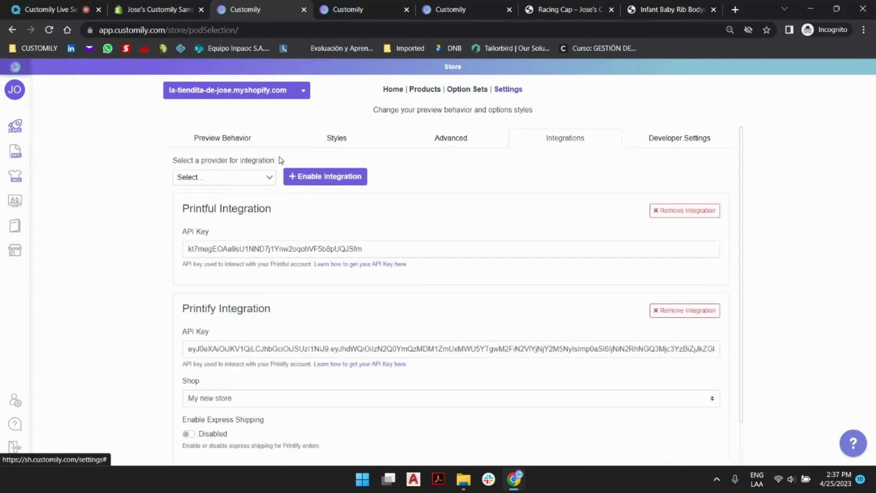
left_click(216, 177)
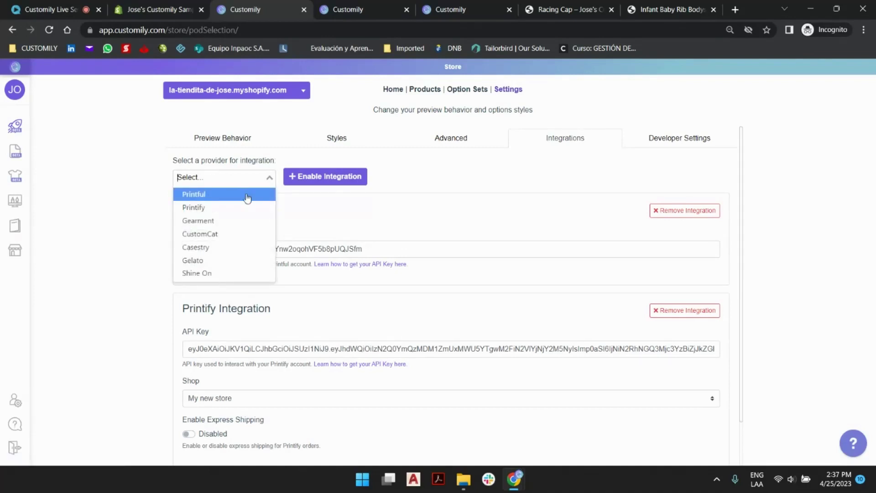
left_click(431, 178)
scroll(467, 207, "down", 1)
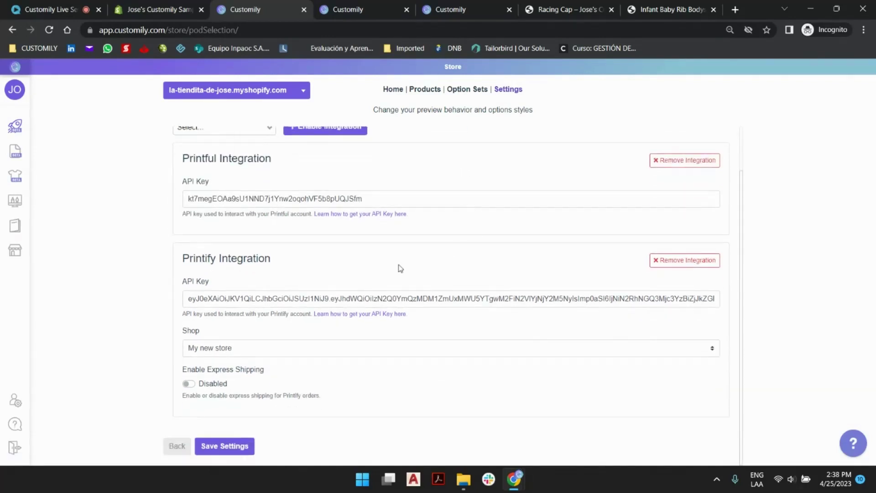
scroll(299, 336, "up", 1)
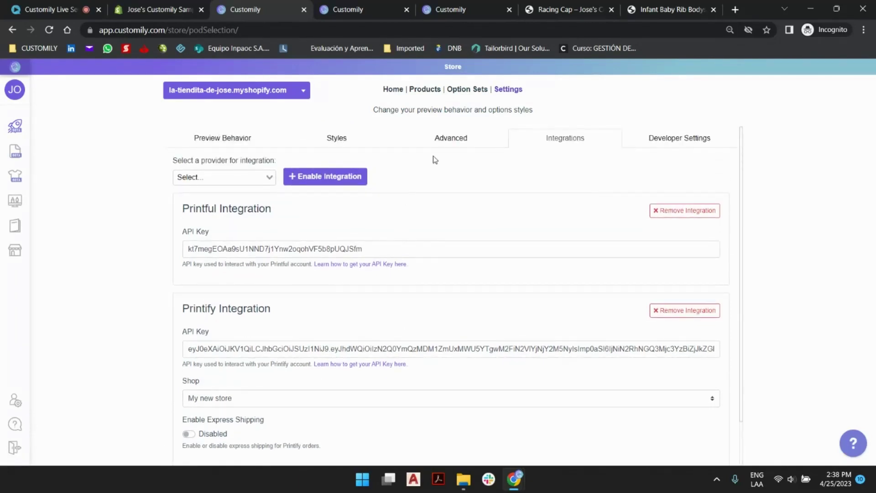
- Return to the product preview, publish the bodysuit again, and acknowledge the fulfilment notice to open its clean store page
left_click(12, 29)
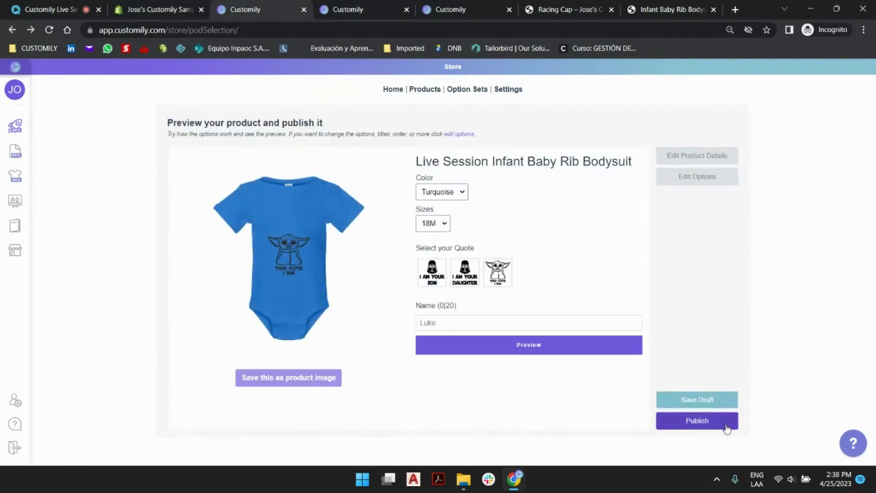
left_click(726, 427)
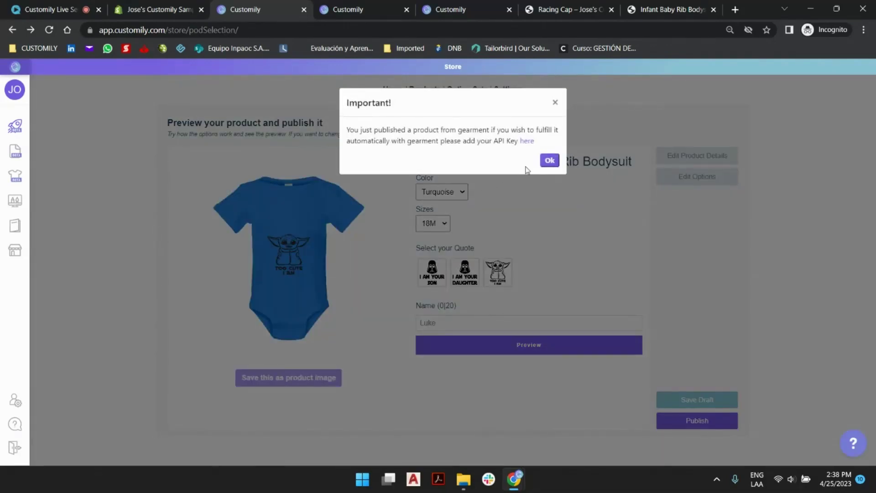
left_click(549, 160)
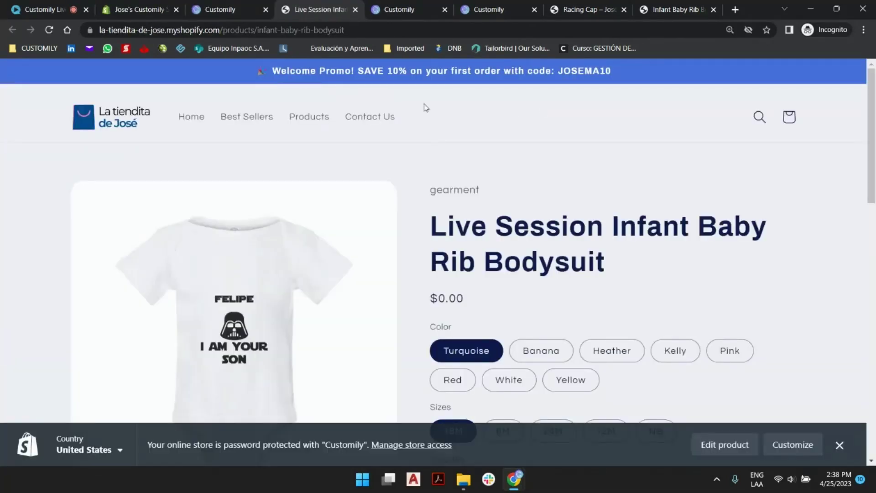
left_click(840, 445)
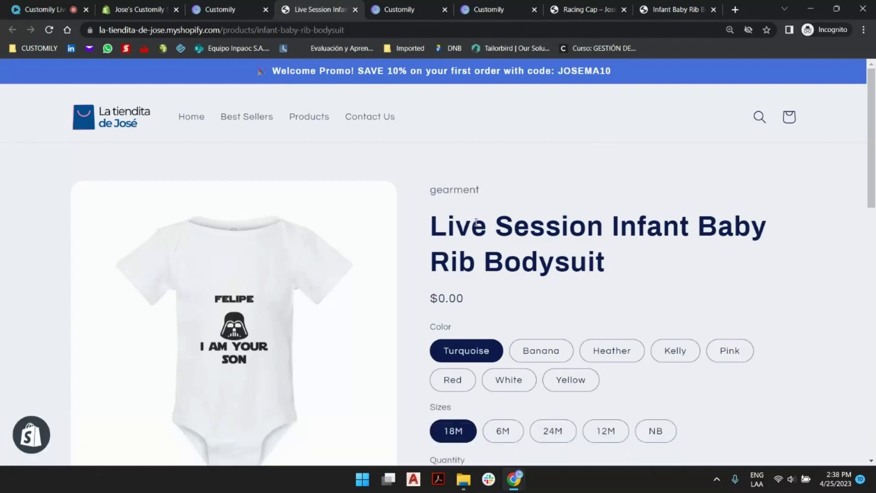
- Choose the I am your Daughter quote on the store page and enter a sample first name
scroll(644, 214, "down", 5)
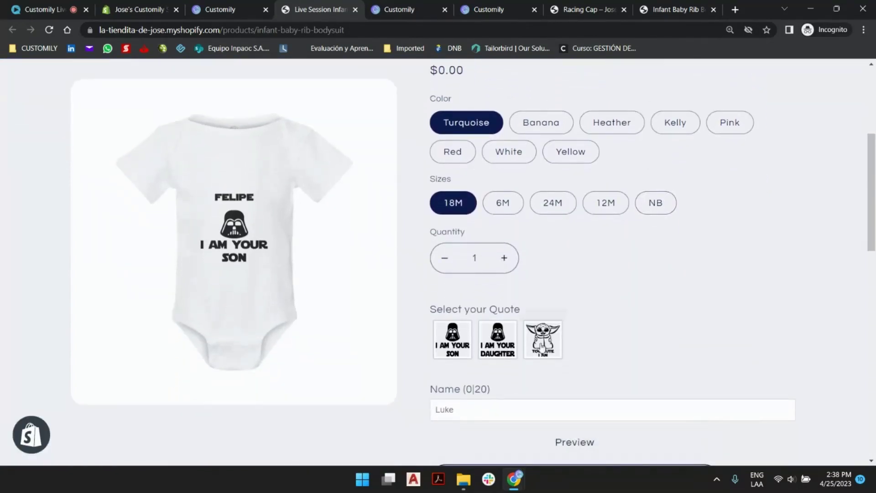
left_click(497, 342)
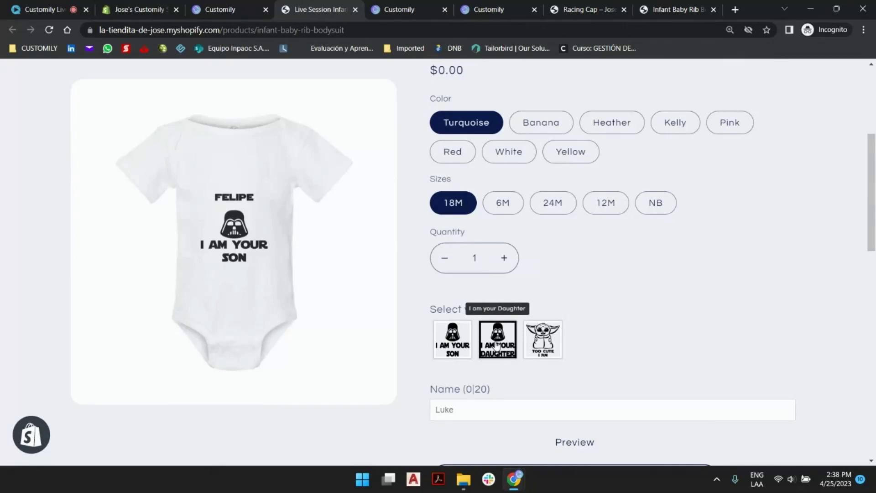
left_click(476, 410)
left_click(519, 284)
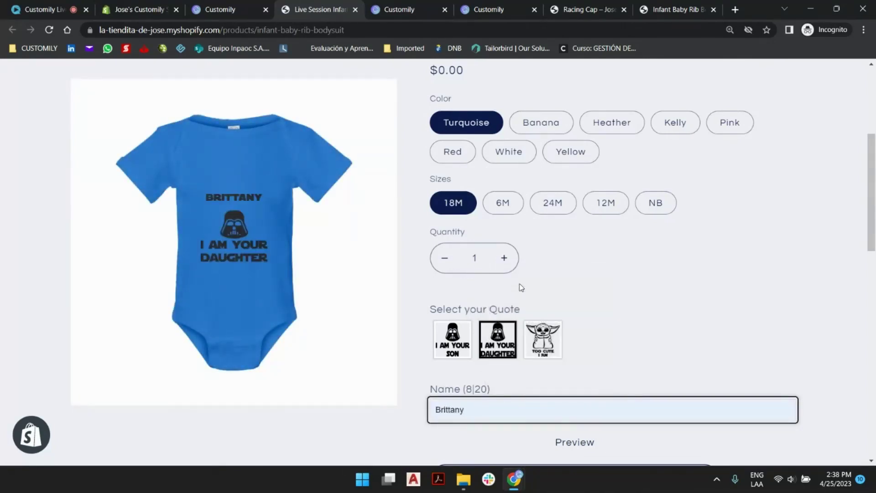
- Try the White, Heather, Yellow, Pink and Kelly colors on the bodysuit, and select Red in size 24M
left_click(515, 152)
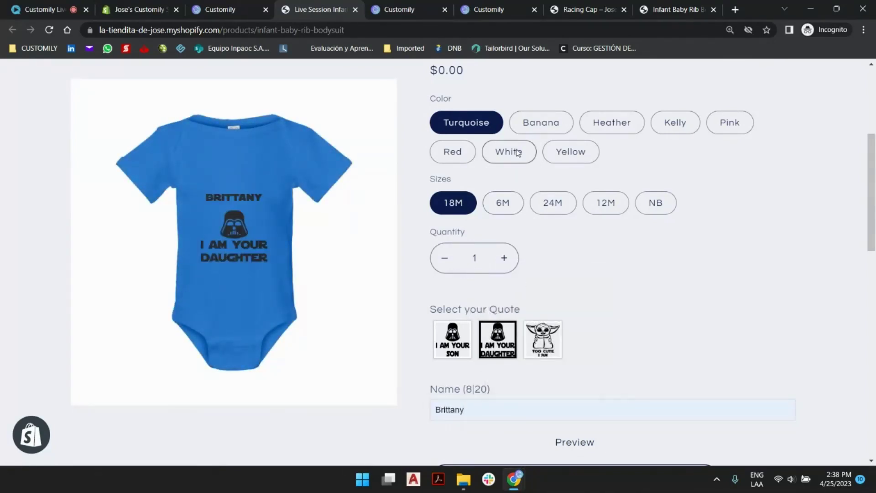
left_click(627, 130)
left_click(574, 154)
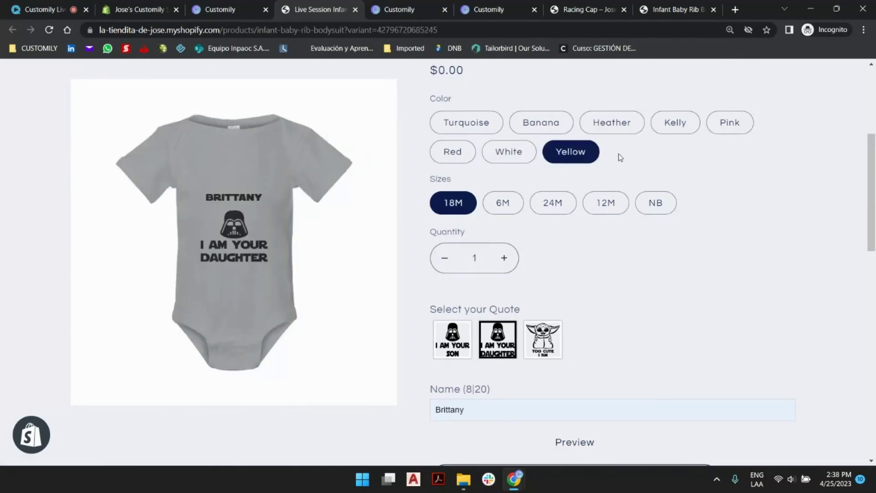
left_click(734, 126)
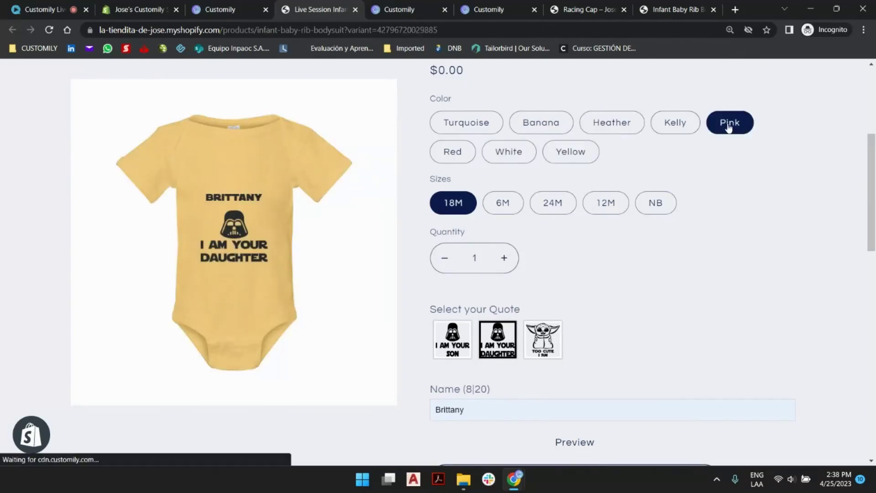
left_click(673, 121)
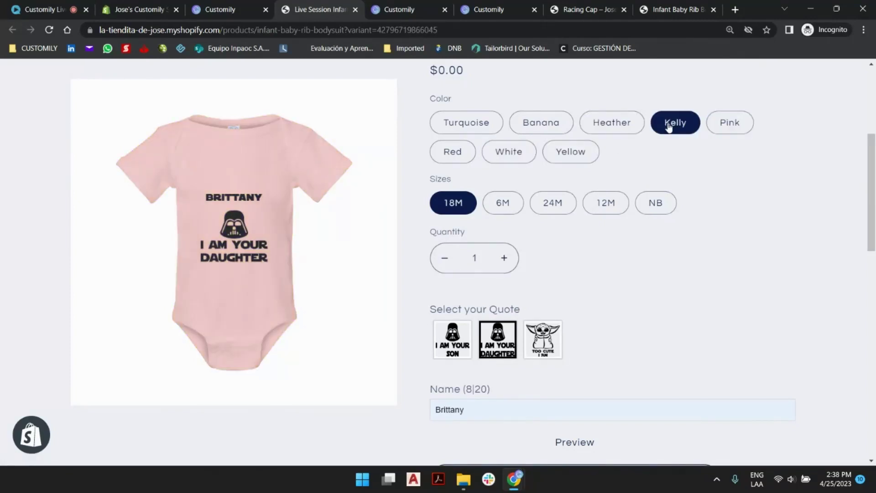
left_click(554, 202)
left_click(451, 157)
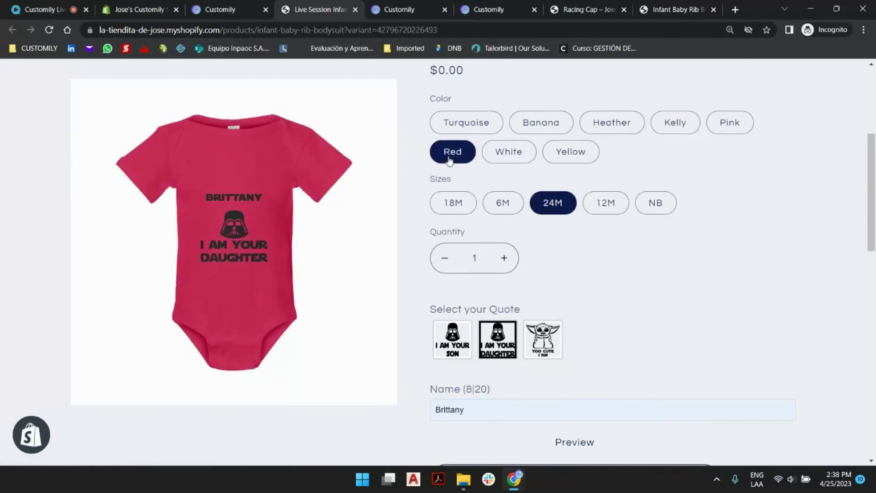
- Check the personalized bodysuit in the store page's enlarged preview and close it
scroll(661, 250, "down", 3)
left_click(576, 271)
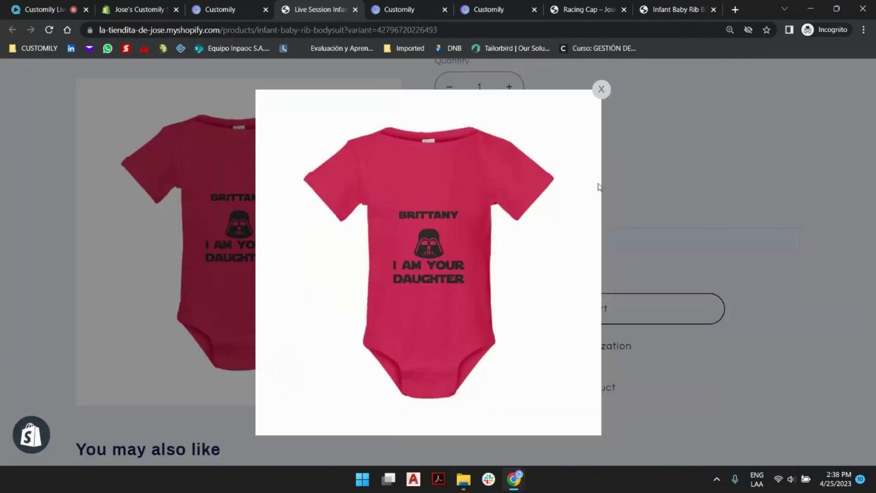
left_click(602, 90)
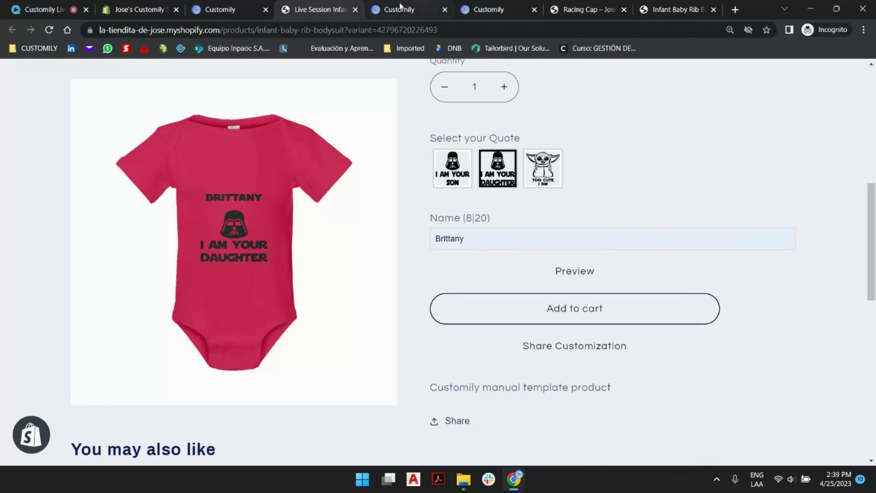
- Switch back to Customily, sort the templates by most recently modified, and open Infant Baby Rib Bodysuit - Live Session Baby Name for editing
left_click_drag(306, 8, 497, 7)
left_click(235, 5)
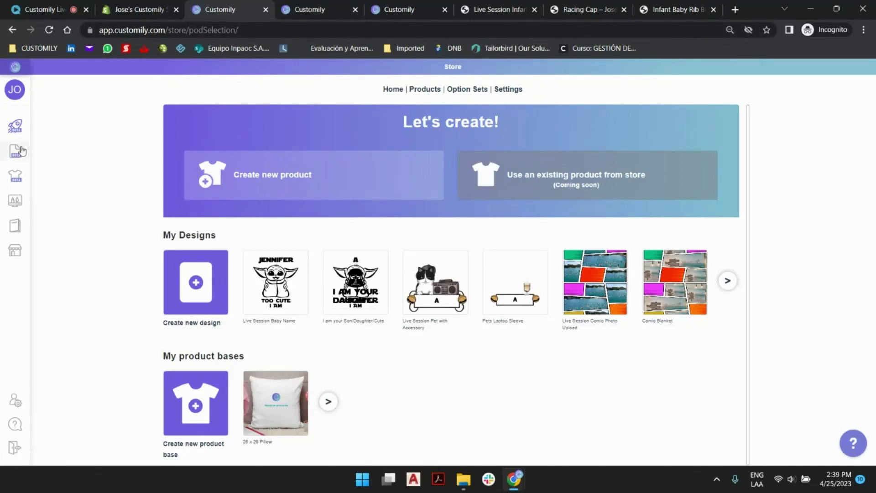
left_click(31, 199)
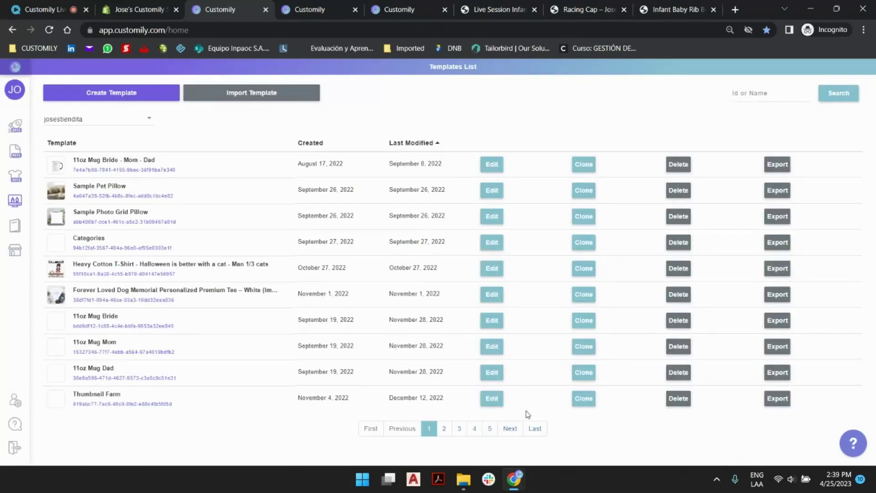
left_click(438, 145)
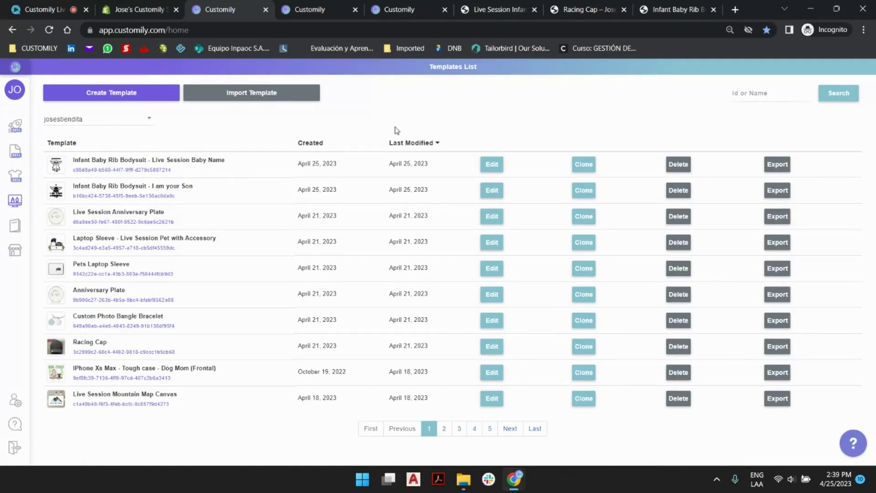
left_click(492, 165)
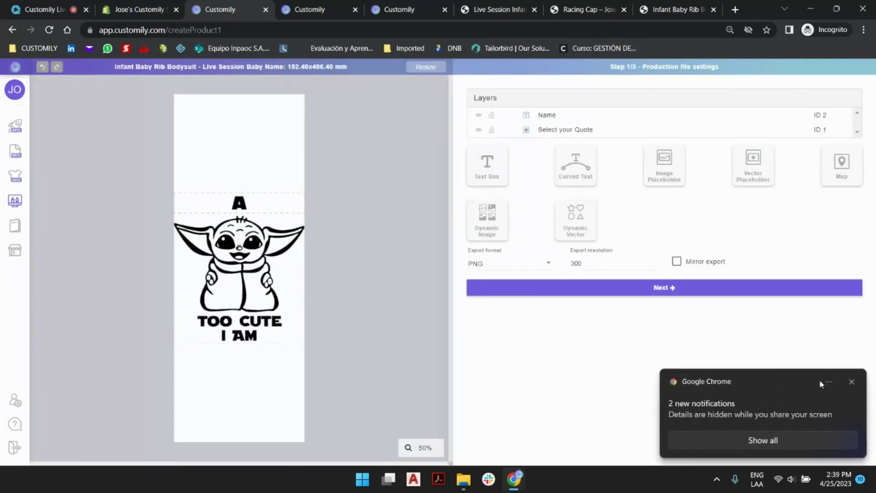
left_click(852, 382)
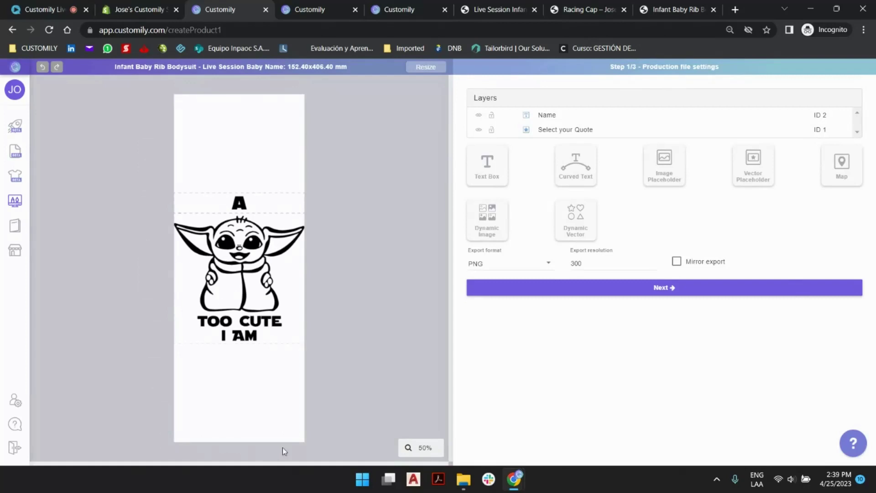
- Examine the name text in the production file and the available export formats, keeping PNG
left_click(239, 202)
left_click(149, 283)
left_click(510, 265)
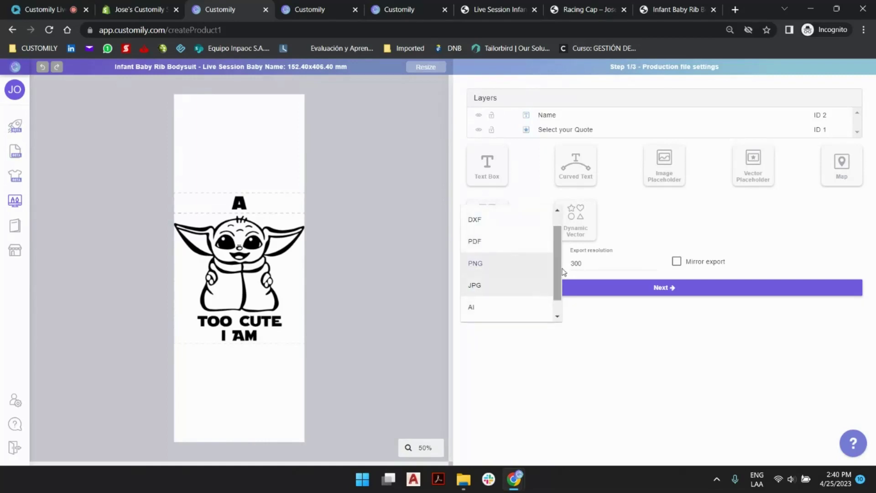
mouse_move(559, 259)
left_mouse_down()
mouse_move(561, 237)
mouse_move(561, 272)
left_mouse_up()
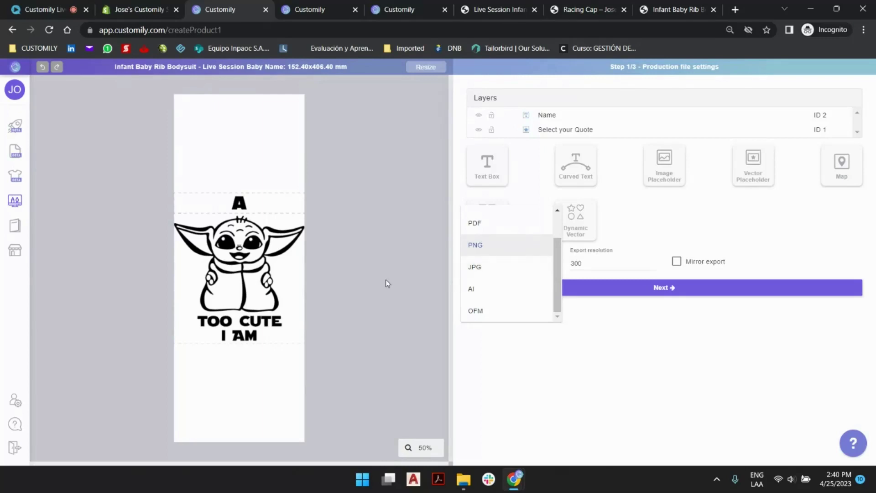
left_click(395, 245)
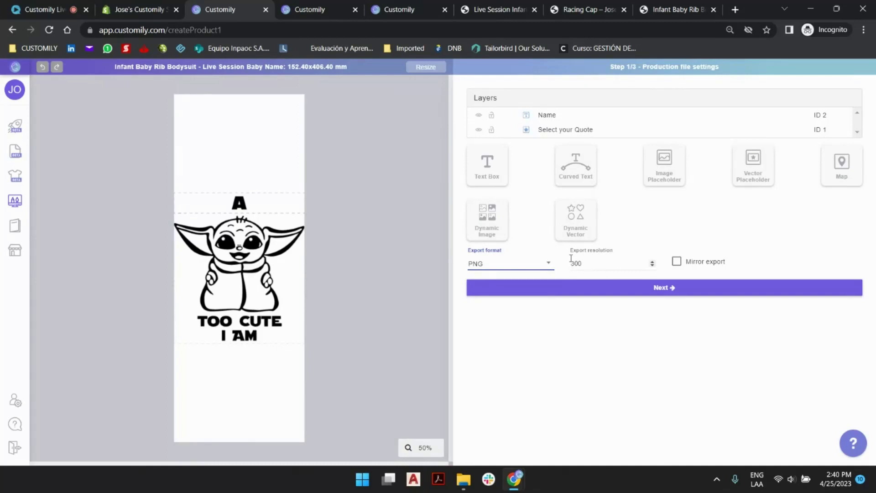
- Inspect the Product colors and Mask layers in the preview settings by toggling their visibility, and proceed to the template review
left_click(686, 291)
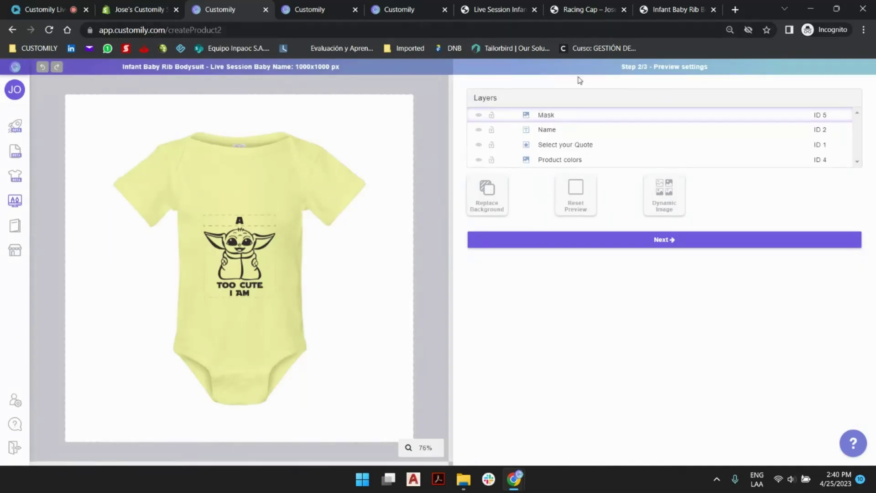
left_click(564, 161)
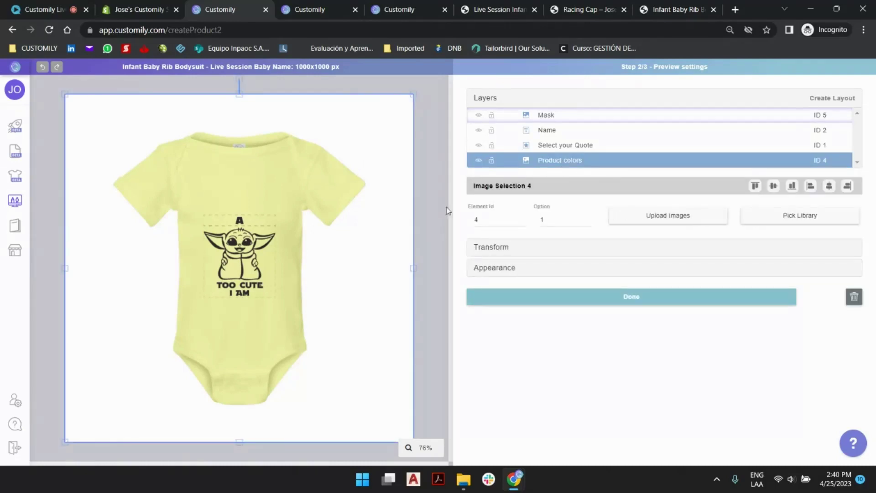
left_click(479, 160)
left_click(479, 160)
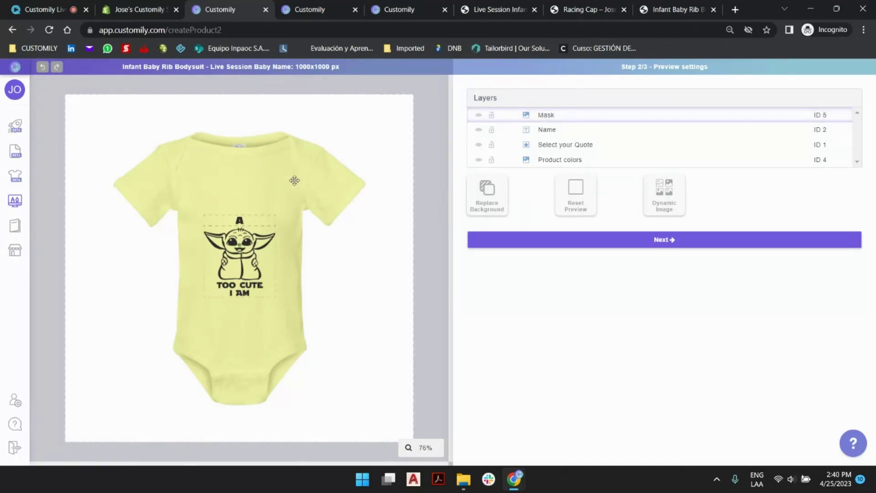
left_click(478, 117)
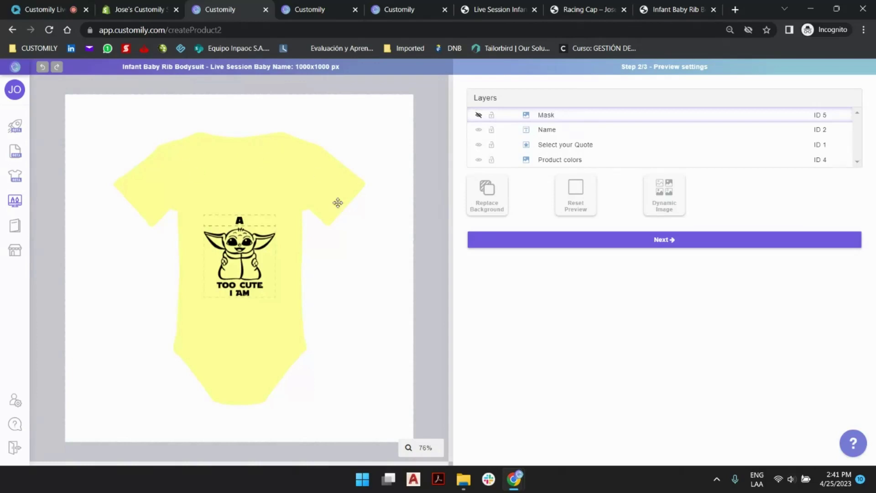
left_click(479, 115)
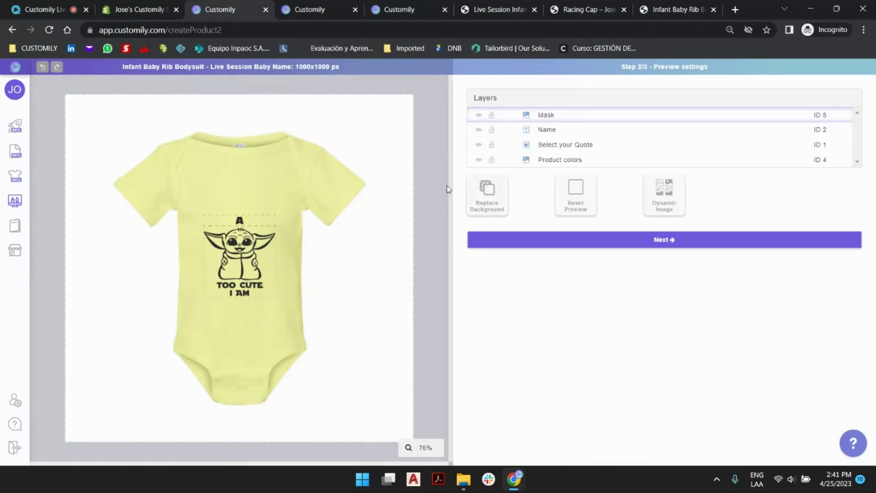
left_click(670, 247)
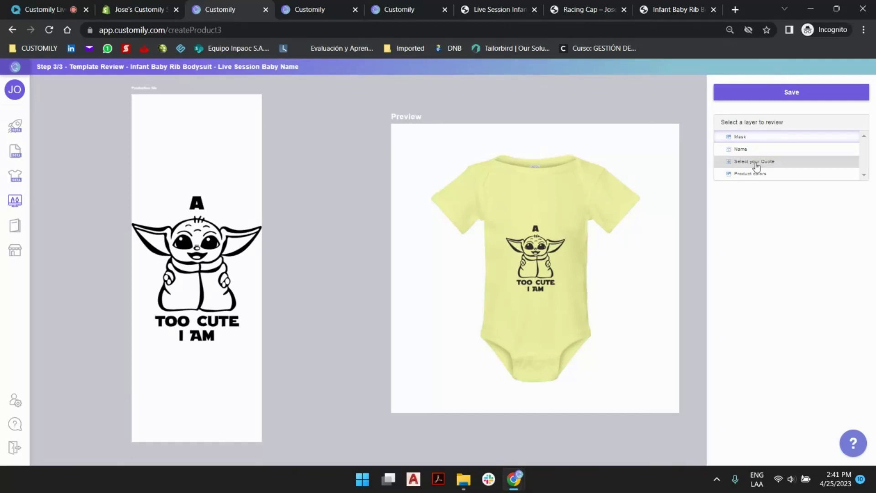
- Test the bodysuit template in the review by choosing vector option 2 for Select your Quote and entering a sample name
left_click(793, 166)
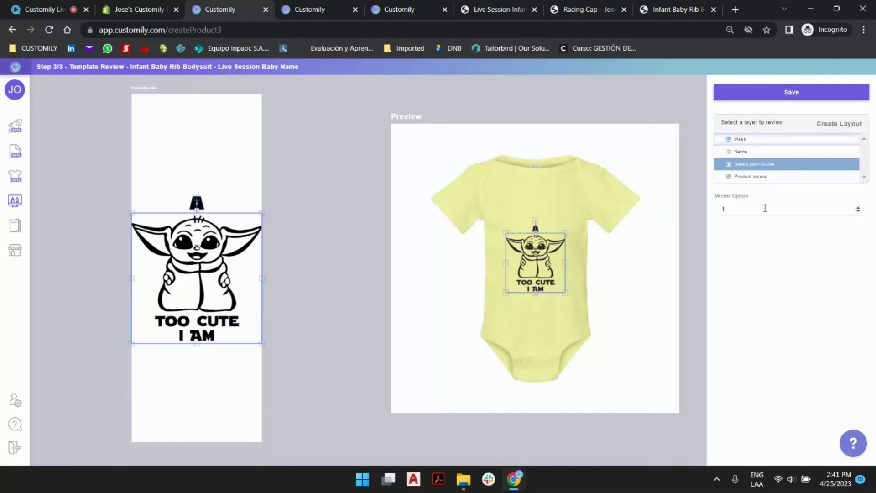
left_click(858, 207)
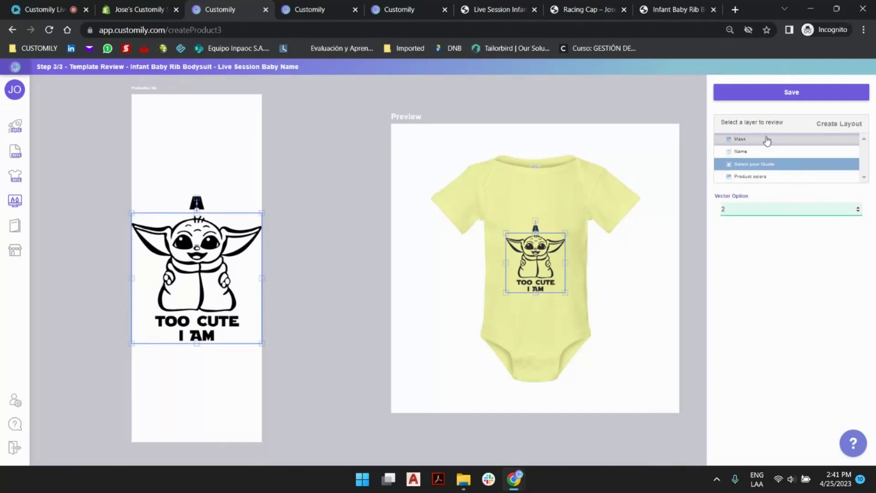
left_click(758, 153)
left_click(753, 203)
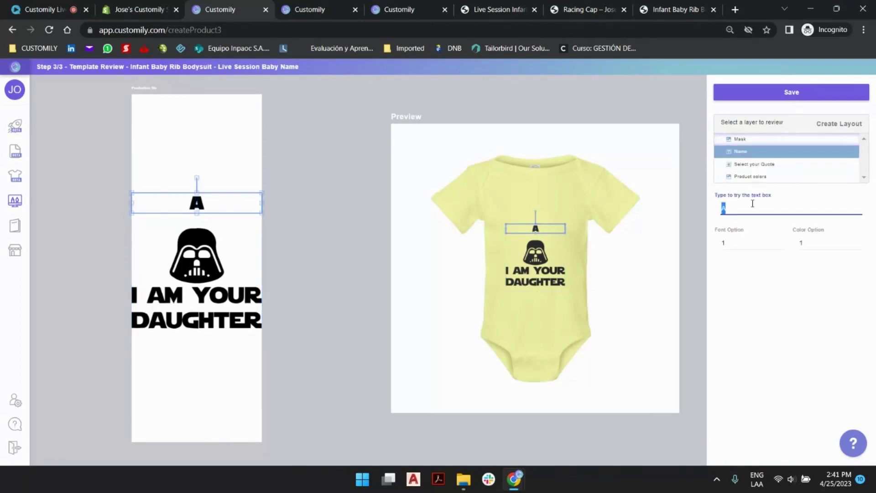
type("josema")
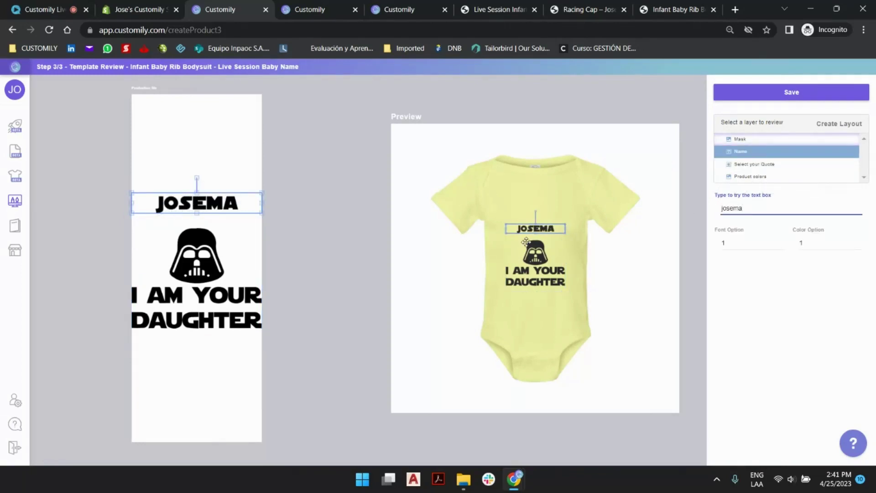
left_click(326, 237)
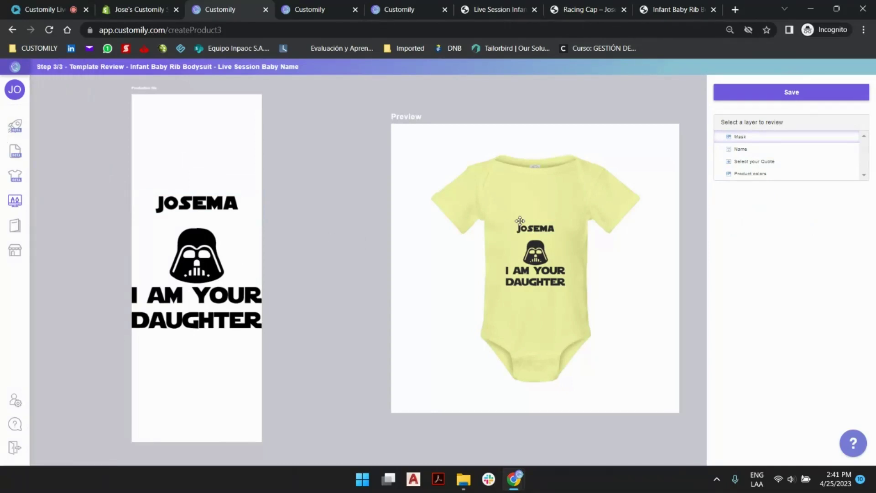
- Hide the browser's bookmarks bar
mouse_move(39, 235)
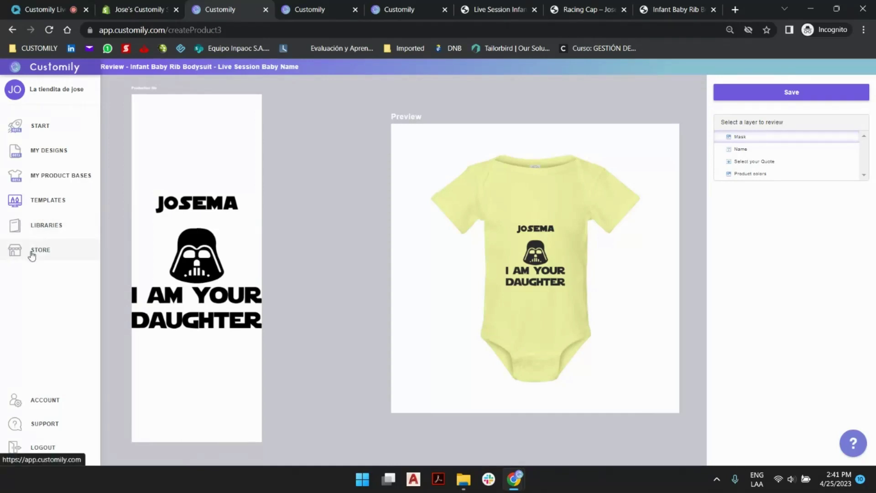
left_click(864, 30)
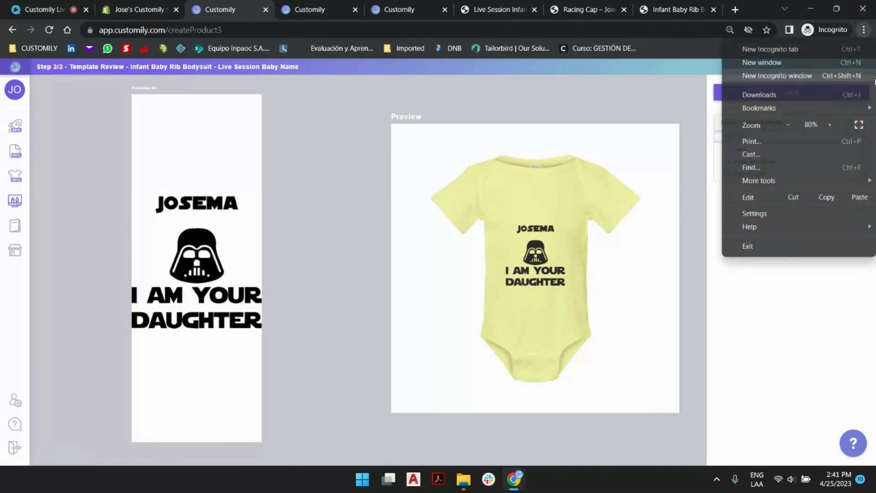
left_click(851, 97)
left_click(712, 9)
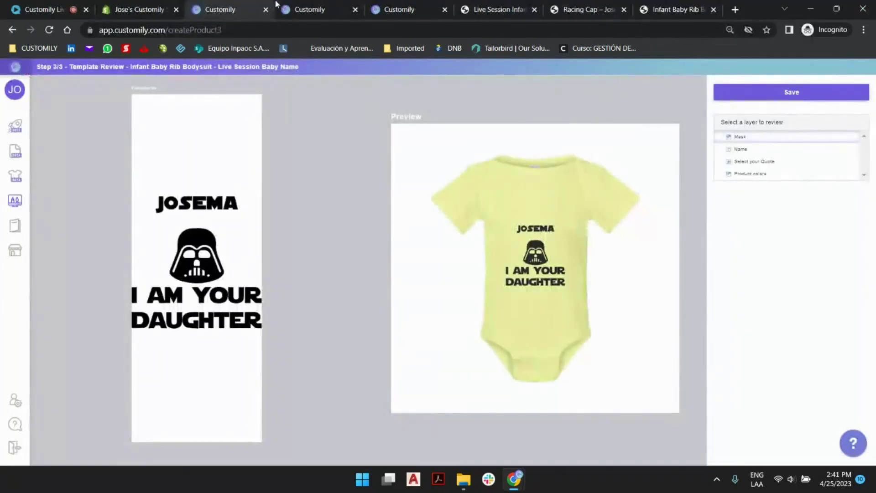
left_click(864, 30)
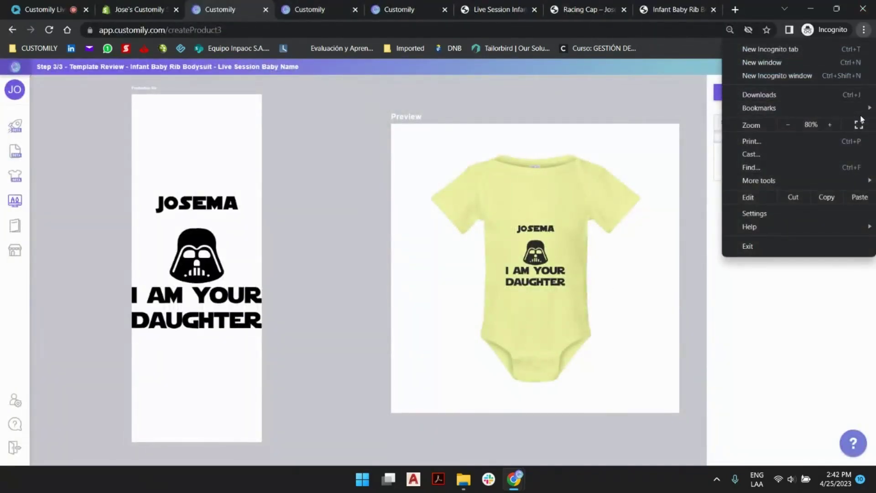
mouse_move(776, 109)
left_click(654, 115)
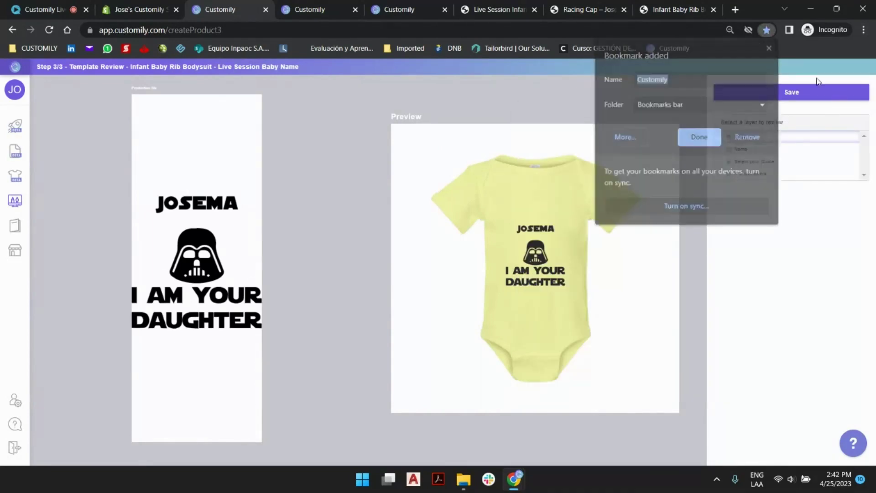
left_click(864, 29)
mouse_move(790, 108)
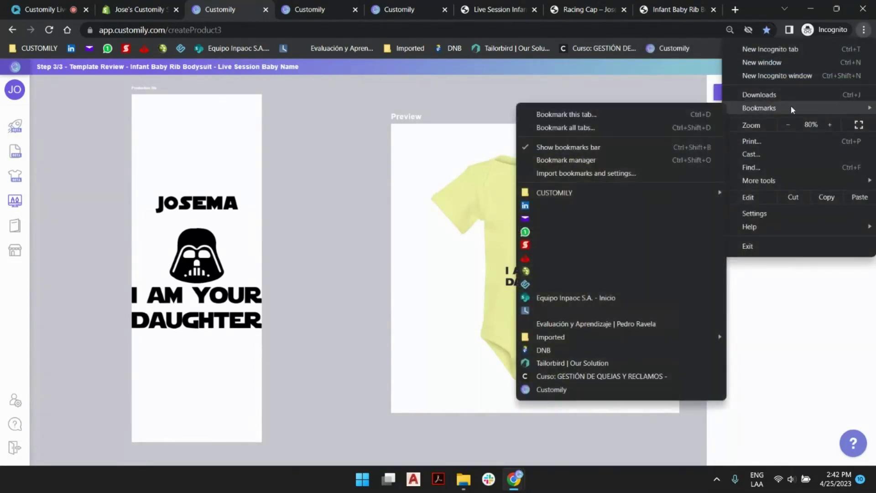
left_click(584, 147)
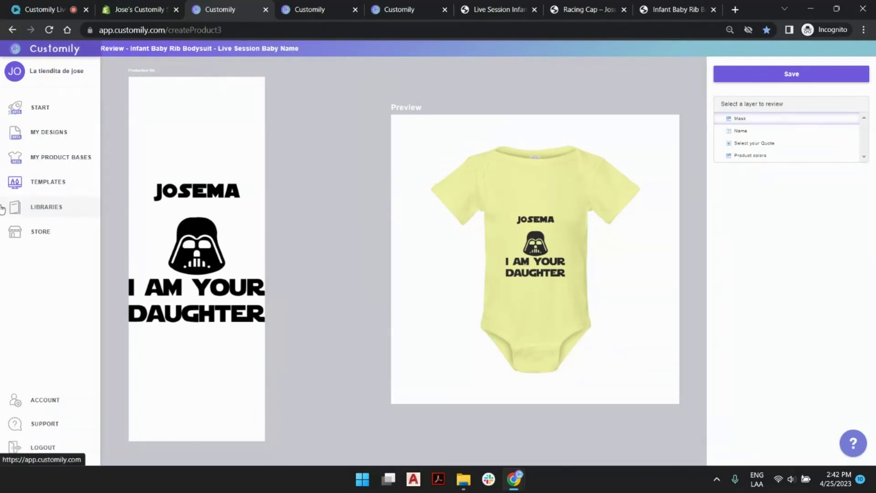
- Leave the template without saving and open the Live Session Baby Name option set on the last page of the store's option sets
left_click(21, 233)
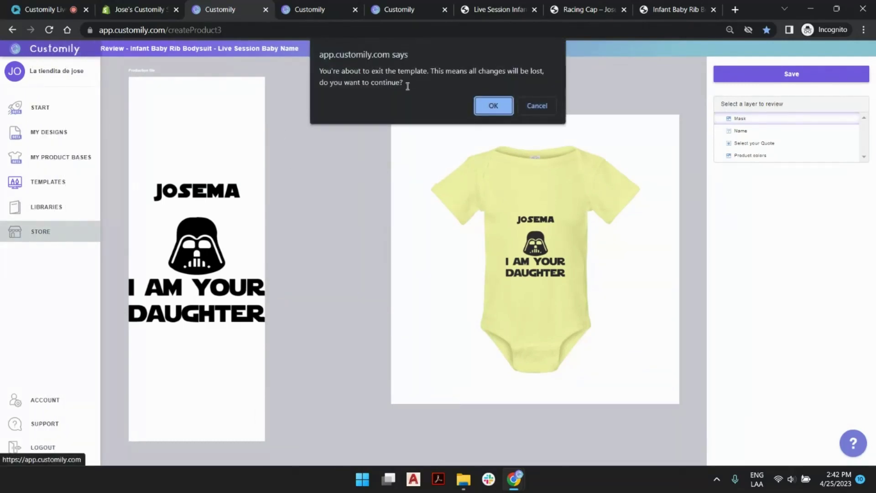
left_click(494, 104)
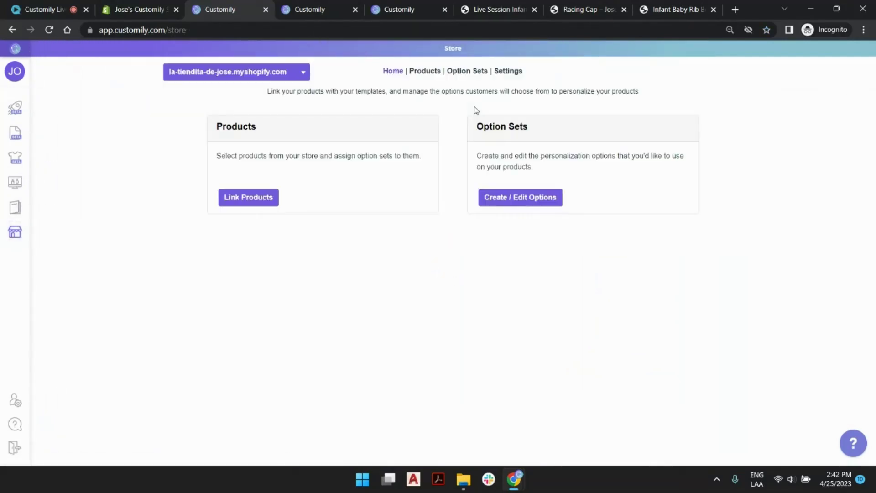
left_click(476, 74)
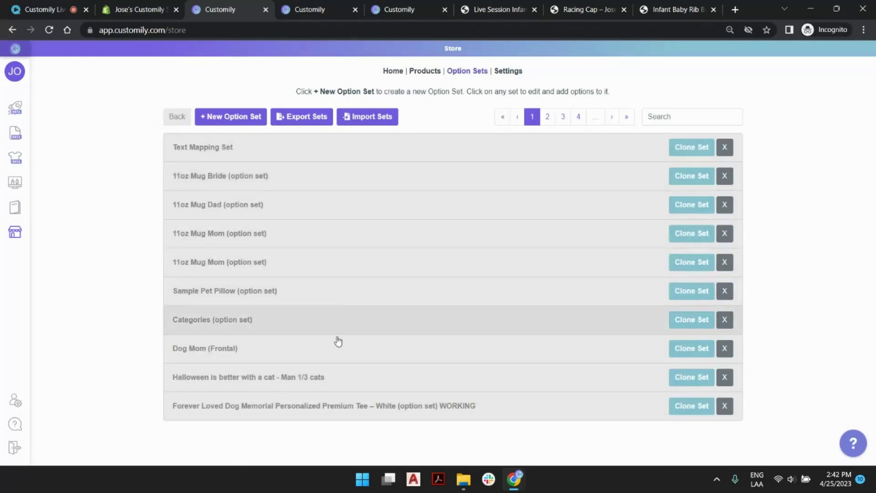
left_click(627, 117)
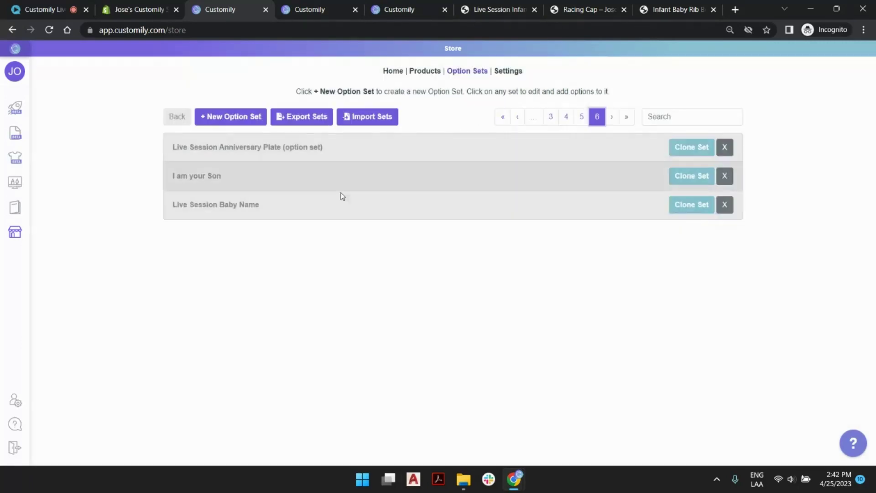
left_click(242, 208)
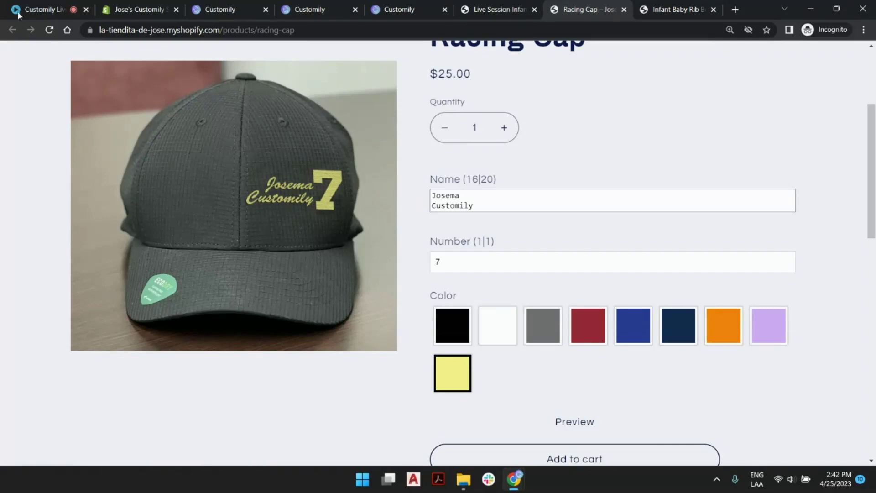
- Reload the Racing Cap product page in the store and examine its product image and personalization fields
left_click(50, 30)
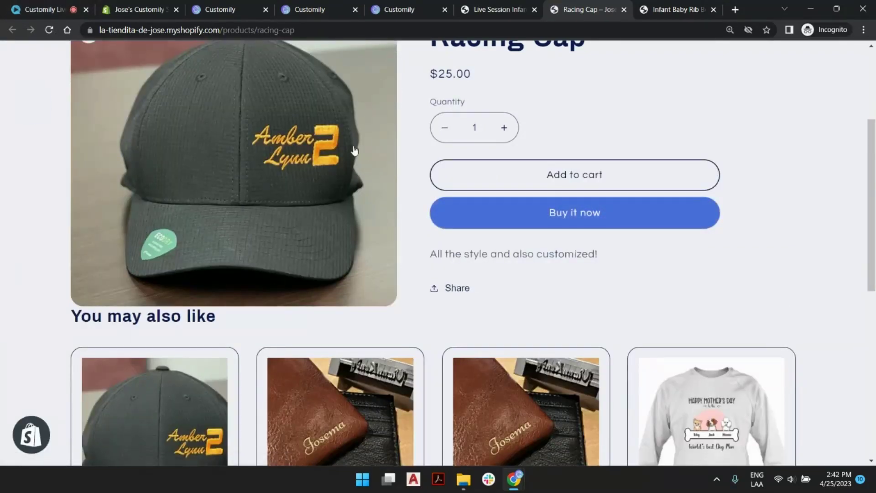
scroll(344, 188, "up", 3)
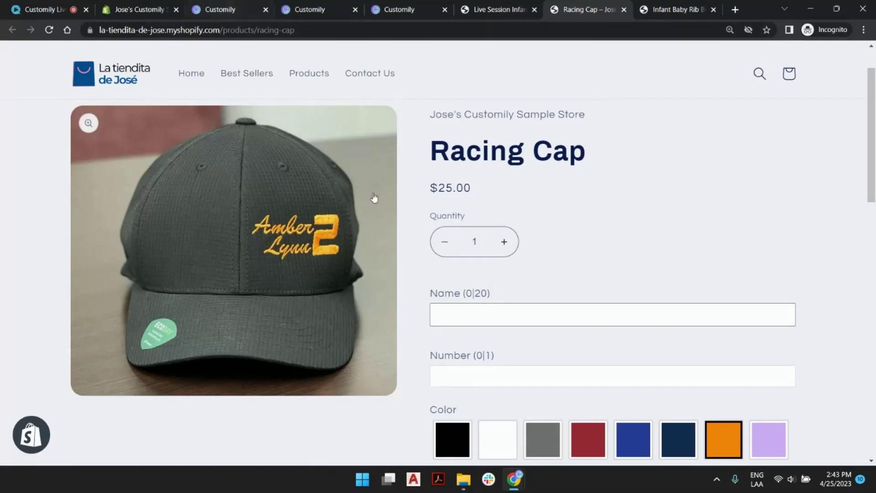
- Switch back to Customily, start a new template from the templates list, and name it Live Session Racing Cap
left_click(229, 12)
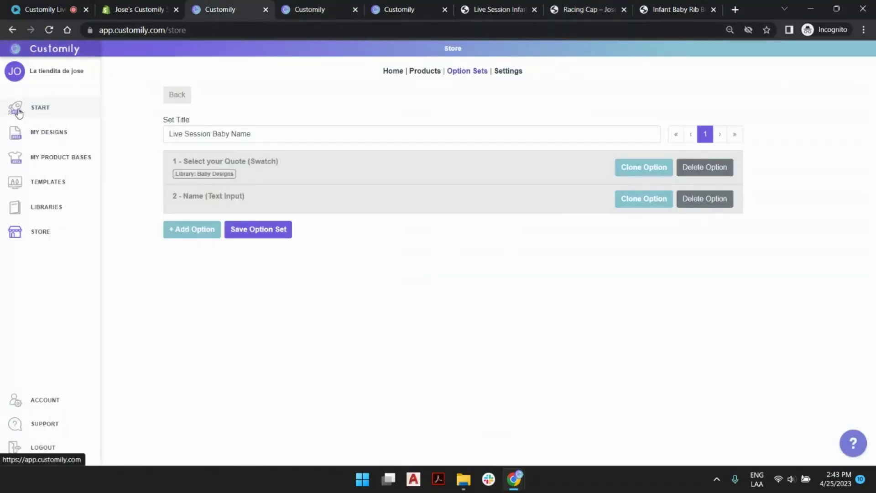
left_click(55, 182)
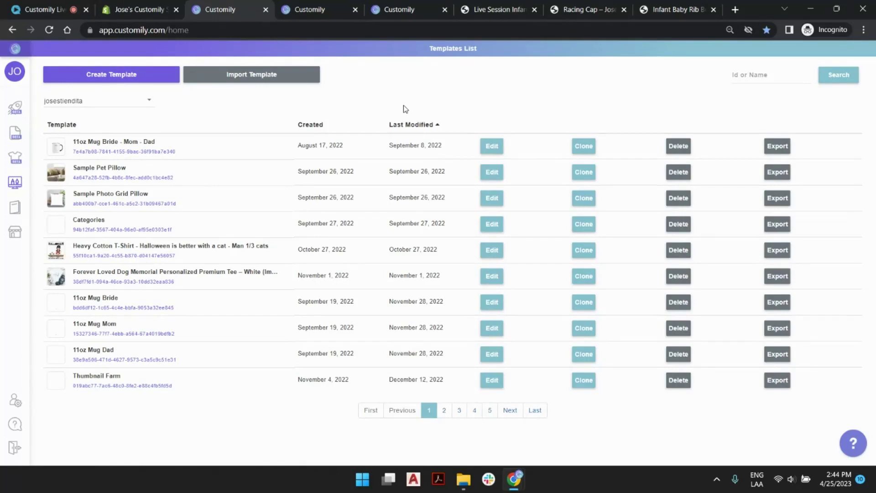
left_click(137, 74)
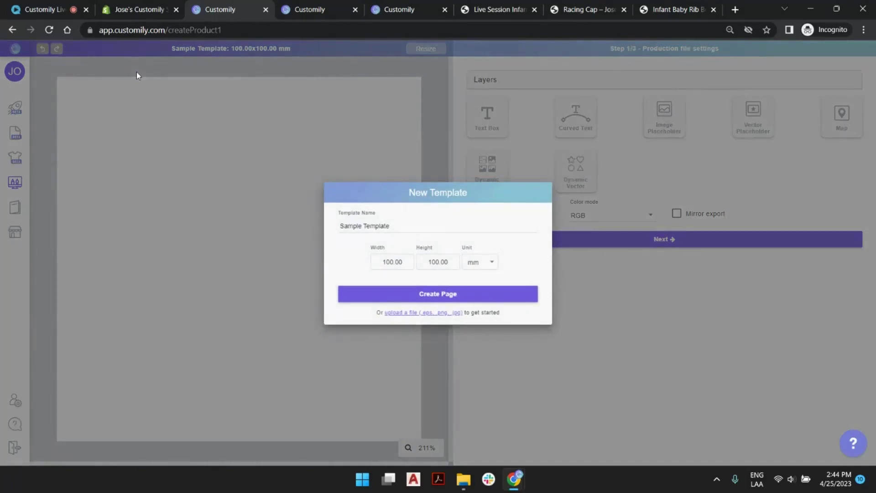
triple_click(383, 223)
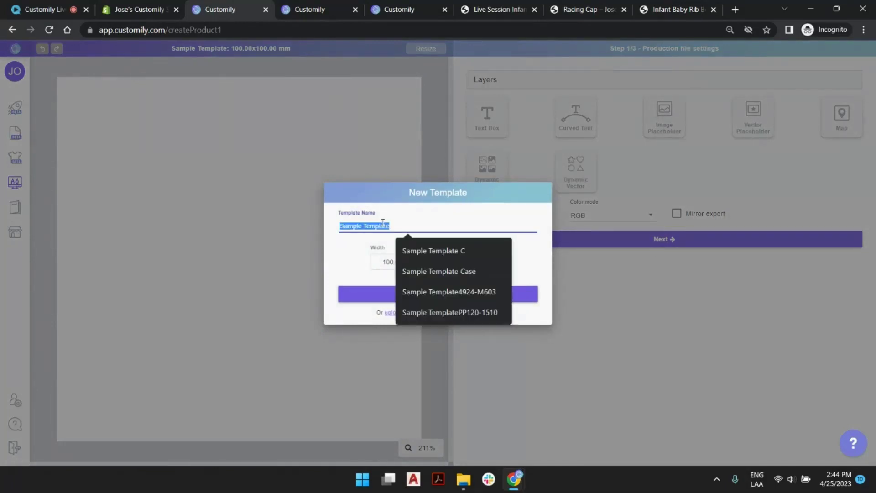
type("Live Sessio")
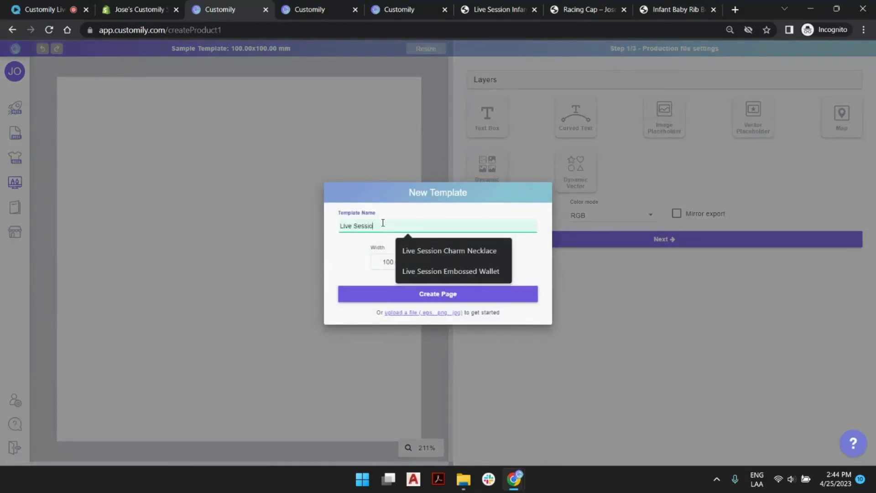
type("n Racing ")
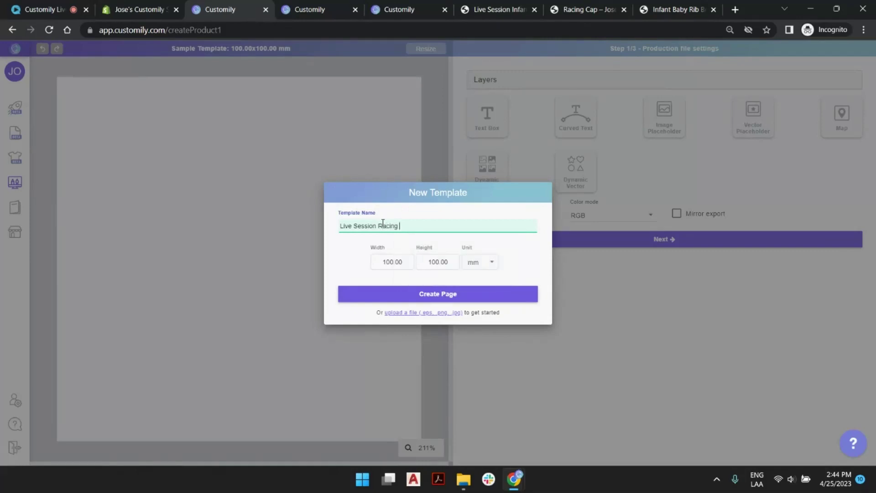
type("Cap")
- Set the new template's page to 564.44 mm wide and 502.71 mm high, and create the page
left_click(405, 261)
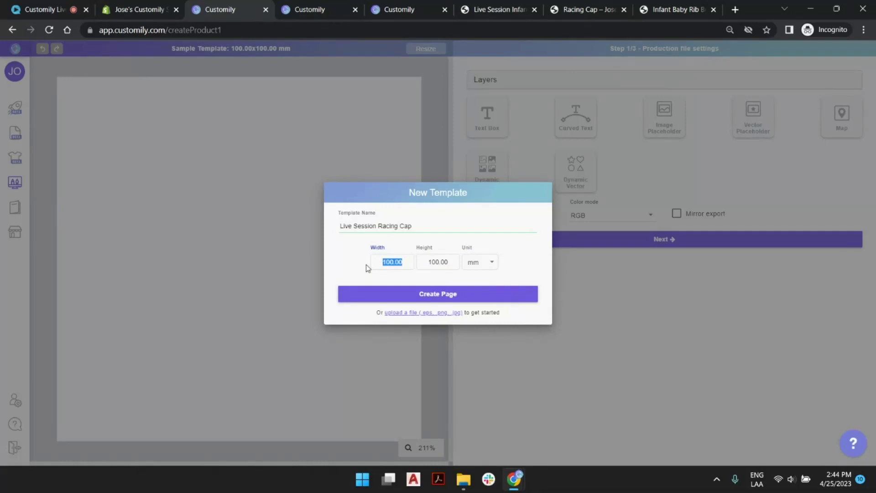
type("564.44")
key("Tab")
type("502.7")
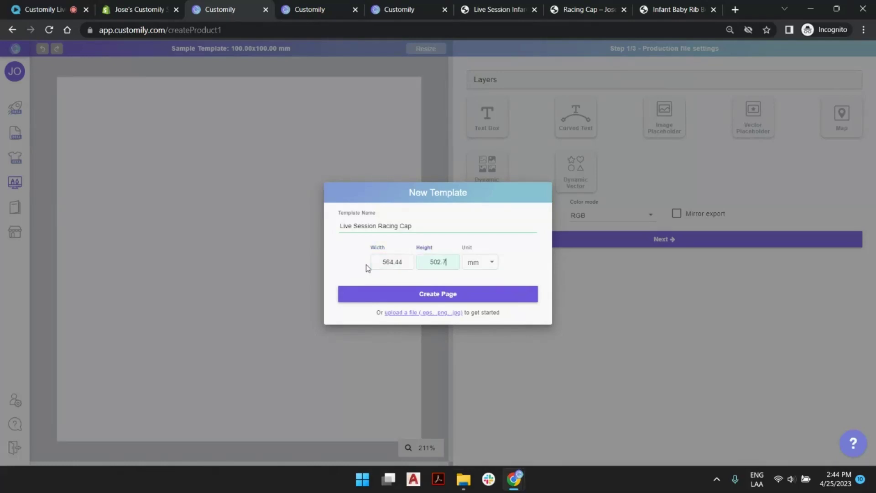
type("1")
left_click(401, 293)
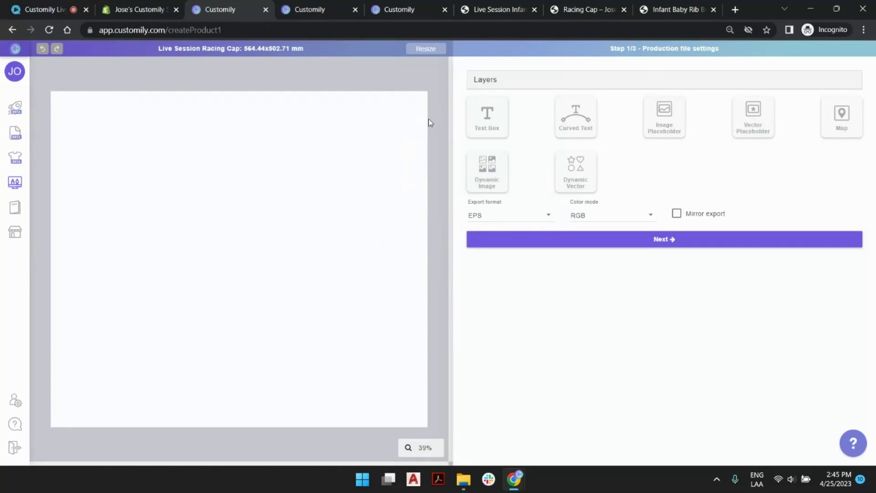
- Add a dynamic image layer to the production file and upload cap base.jpg into it
left_click(498, 168)
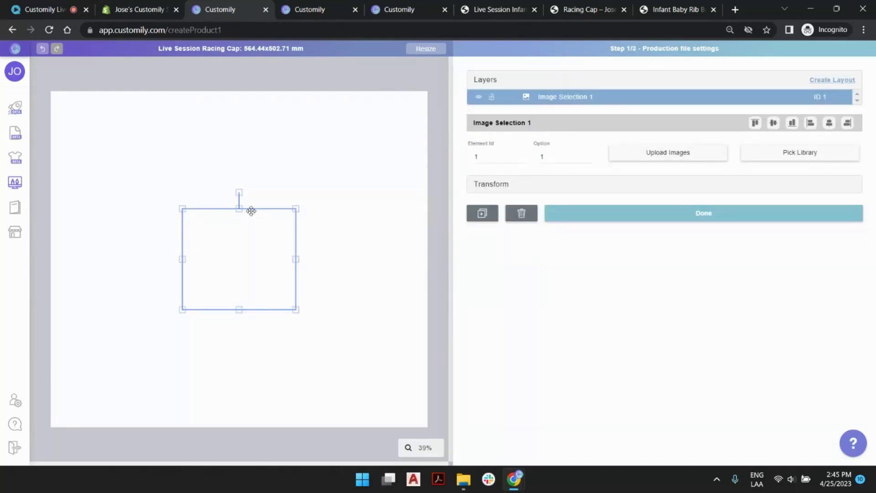
left_click(661, 155)
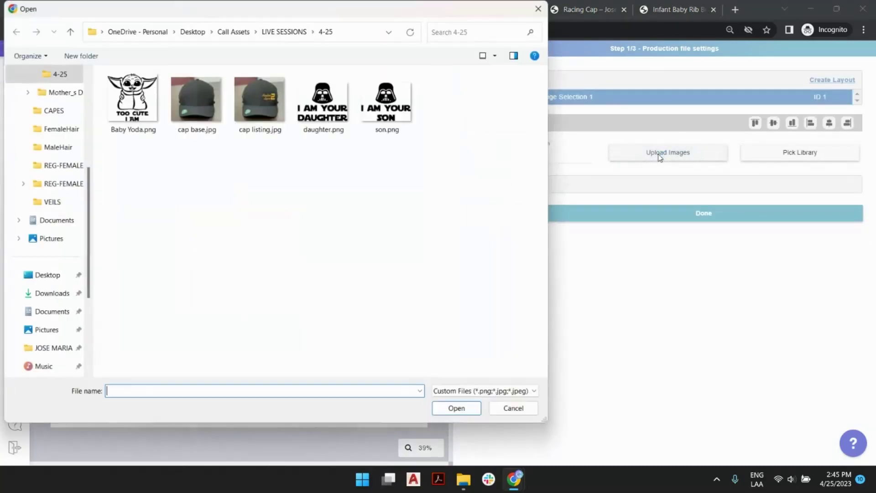
double_click(197, 100)
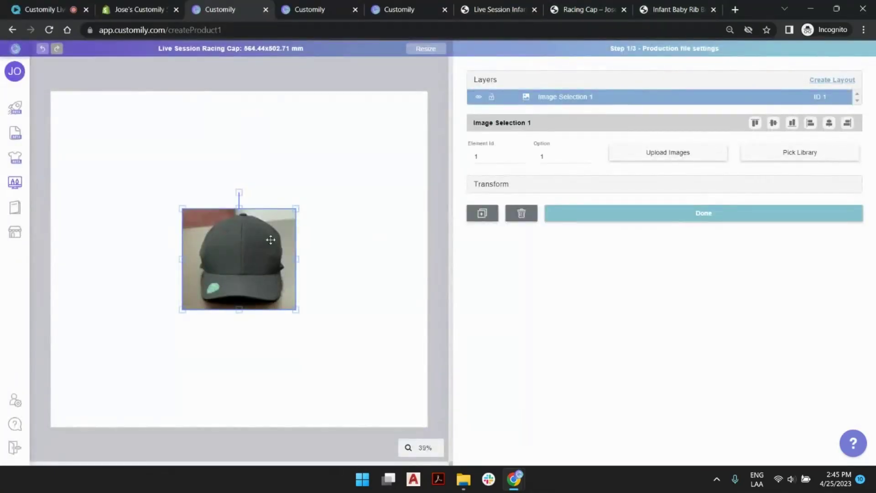
left_click(679, 158)
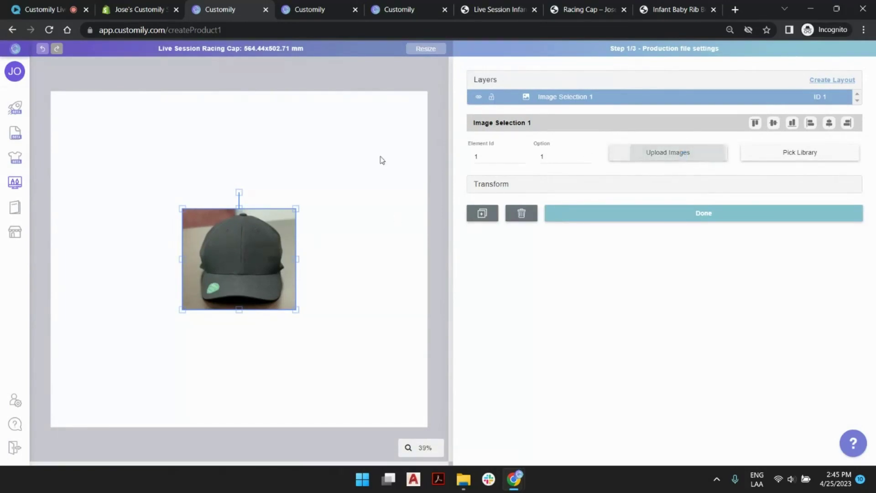
- Resize the cap image to fill the canvas, with a width of 564.44 mm and a height of 502.71 mm
double_click(259, 101)
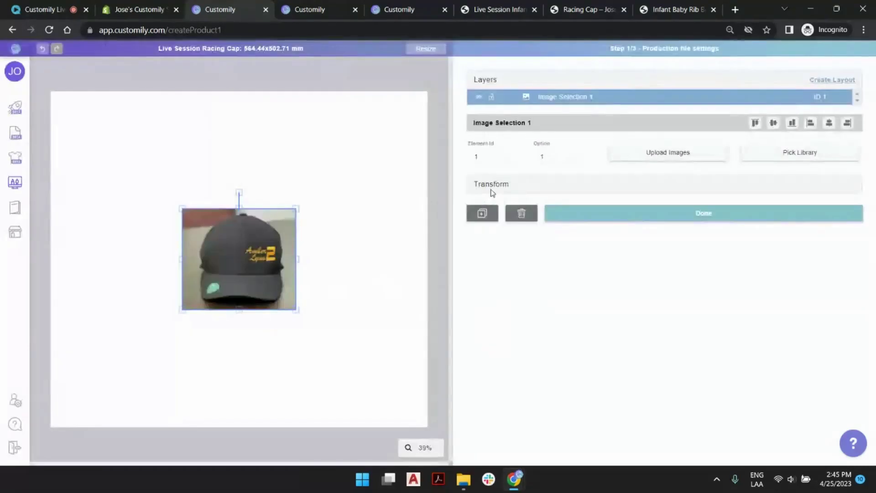
left_click(491, 188)
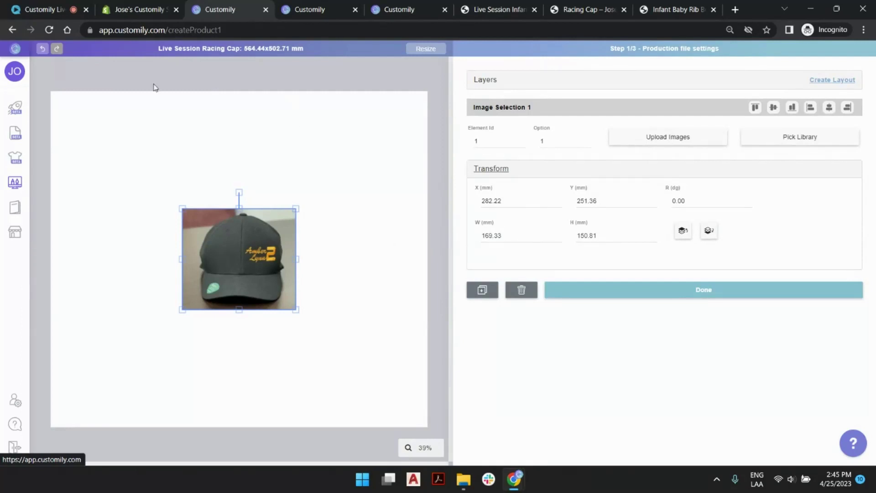
double_click(509, 235)
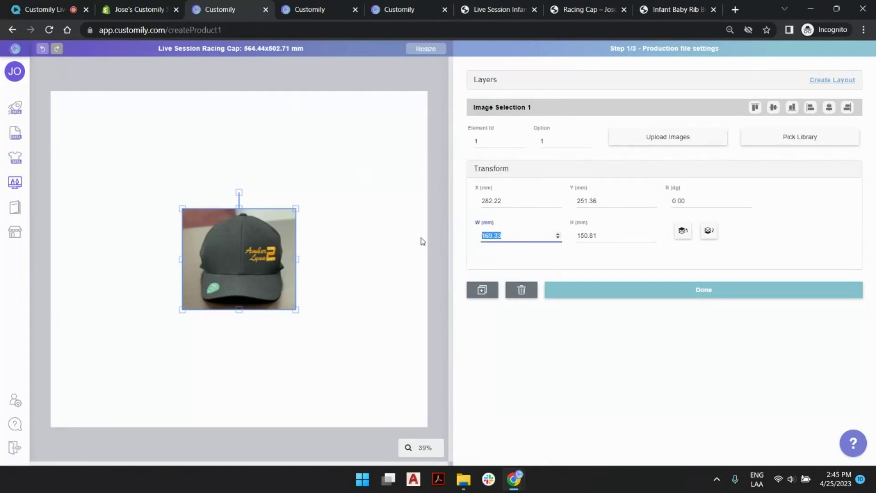
type("564.44")
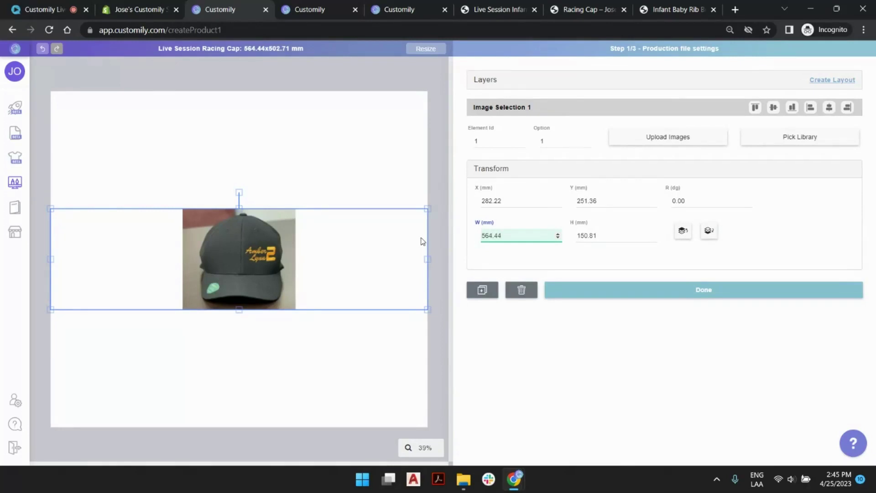
key("Tab")
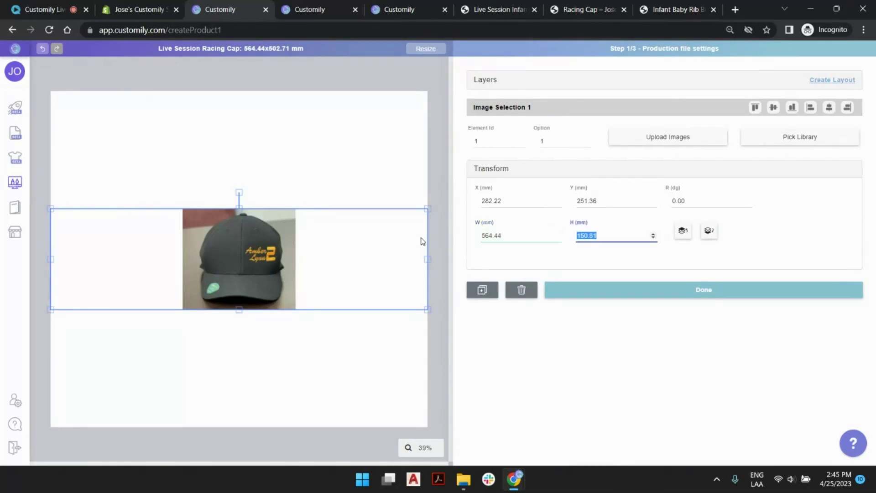
type("502.71")
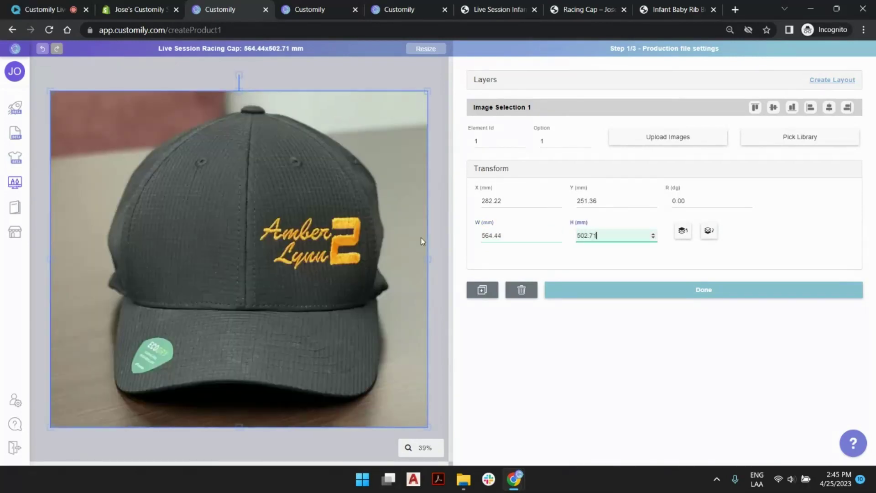
key("Tab")
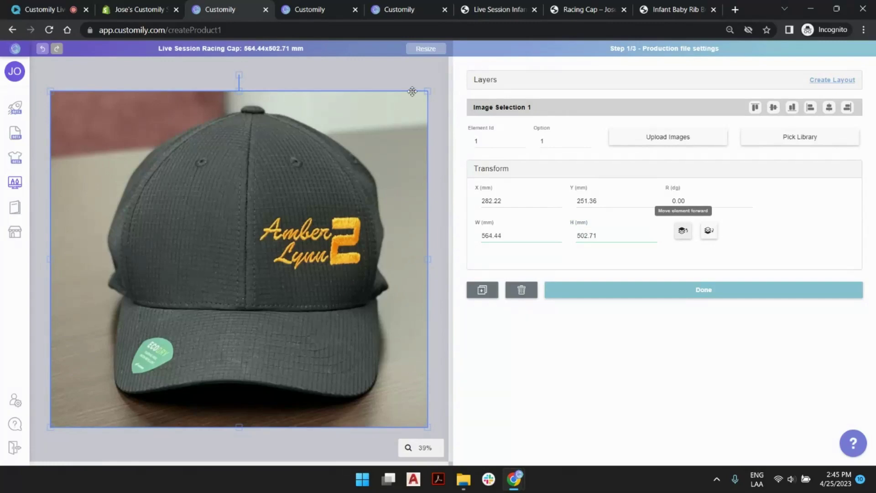
- Lock the cap image layer and rename it Reference
left_click(477, 82)
left_click(492, 100)
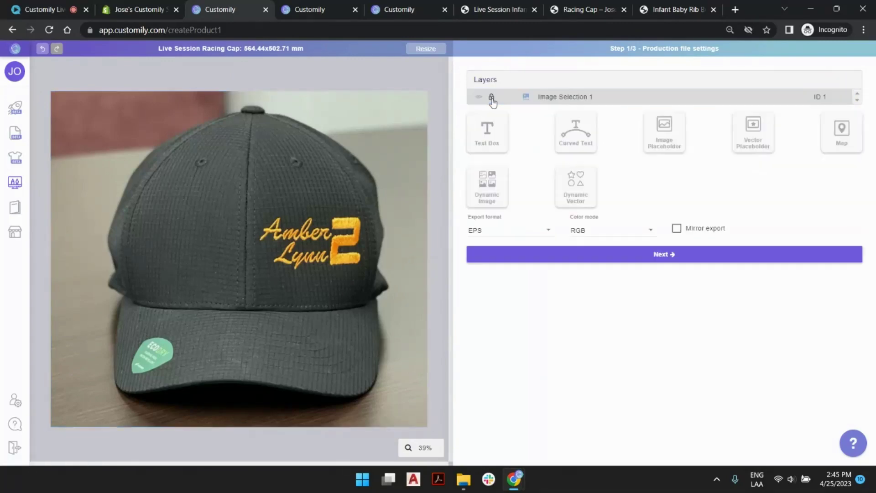
left_click(558, 98)
triple_click(558, 98)
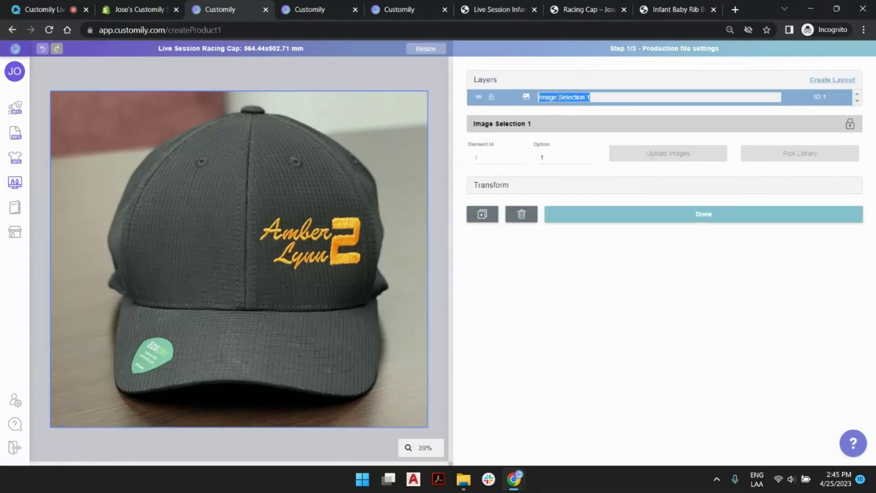
type("Reference")
key("Return")
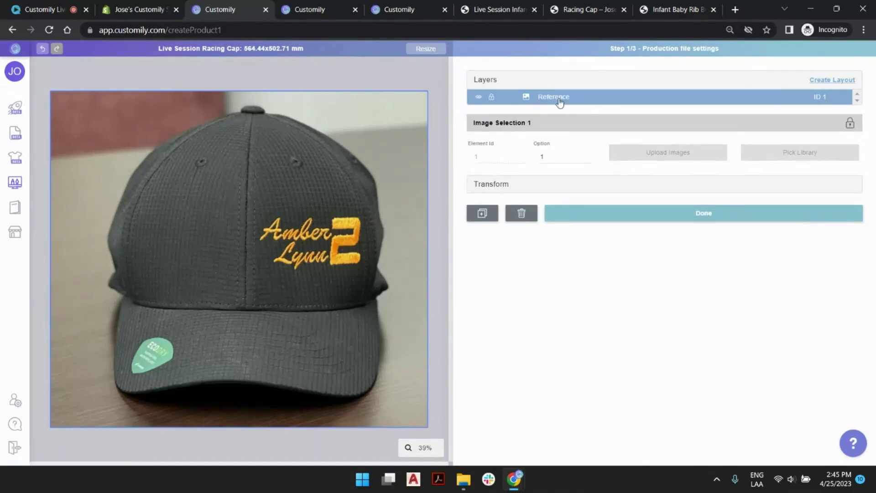
left_click(439, 79)
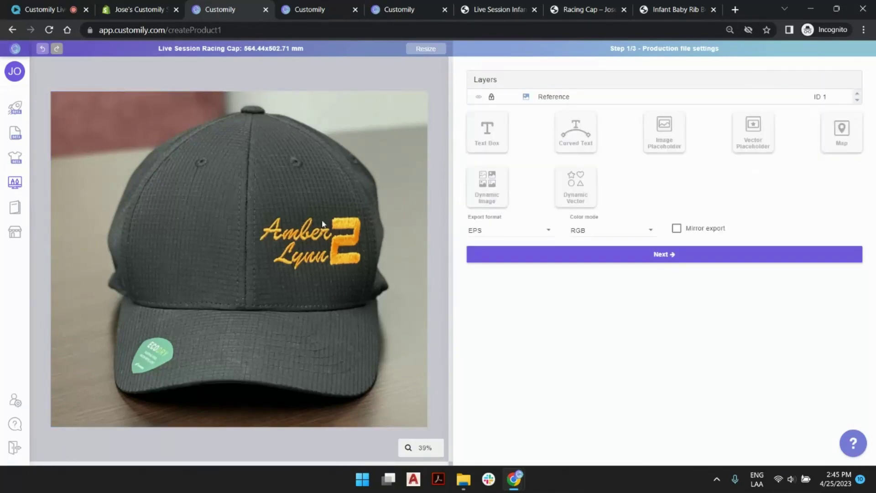
- Add a text box on the cap's left front panel and enter the embroidered two-line name as its sample text
left_click(487, 137)
left_click_drag(250, 256, 241, 214)
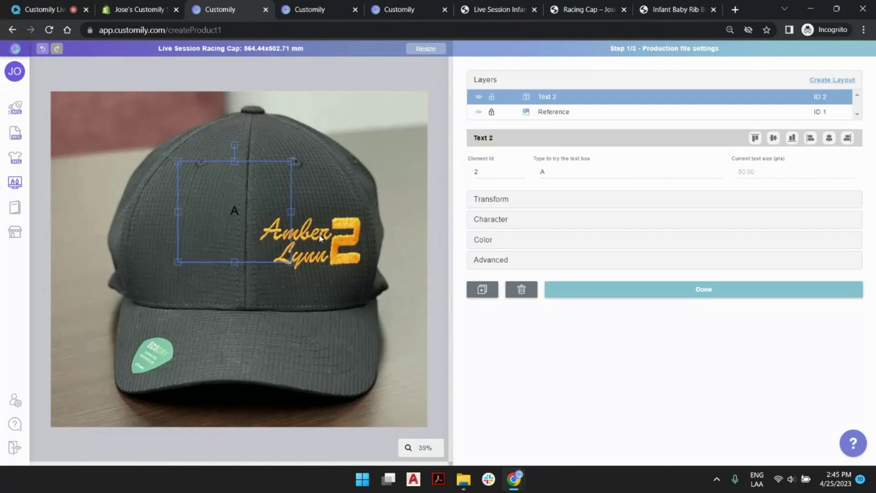
left_click_drag(230, 203, 191, 205)
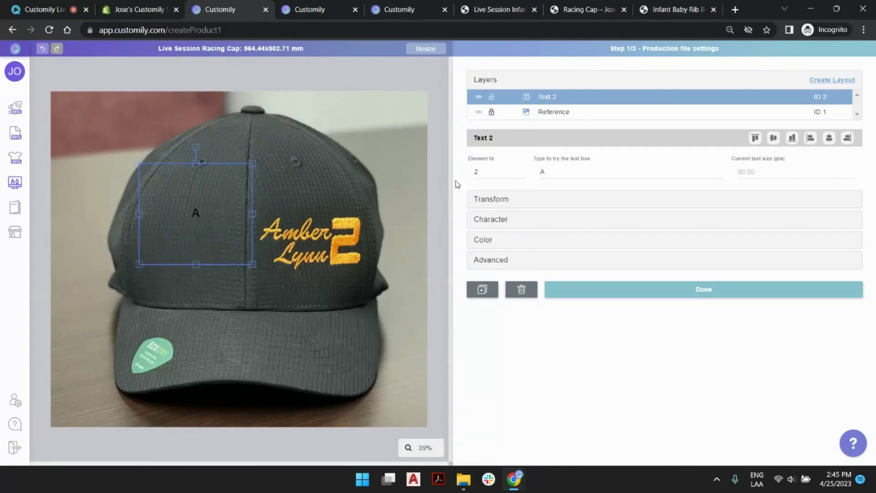
left_click(556, 173)
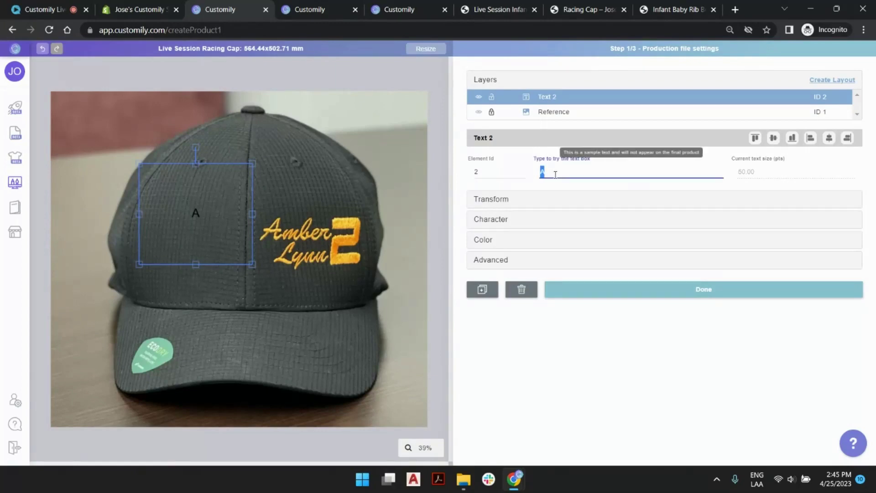
type("Amber")
key("Return")
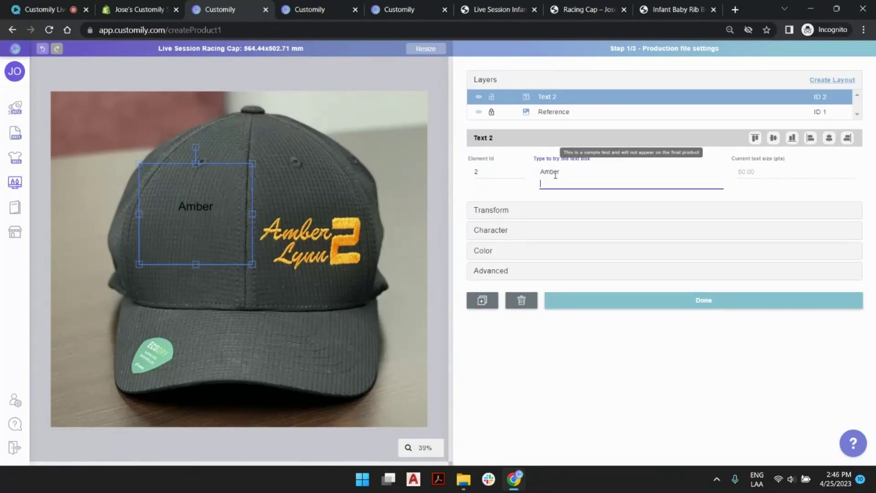
type("Lynn")
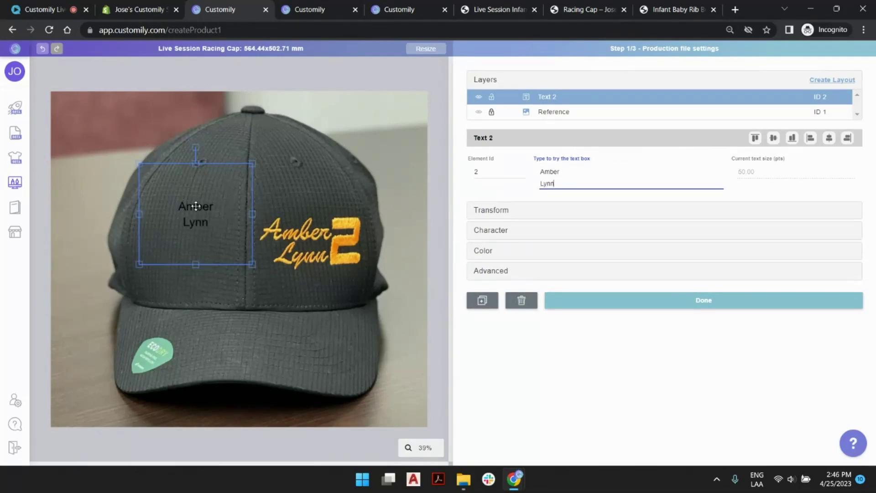
- Align the text right horizontally and center vertically, and enable Automatic Multiline
left_click(494, 233)
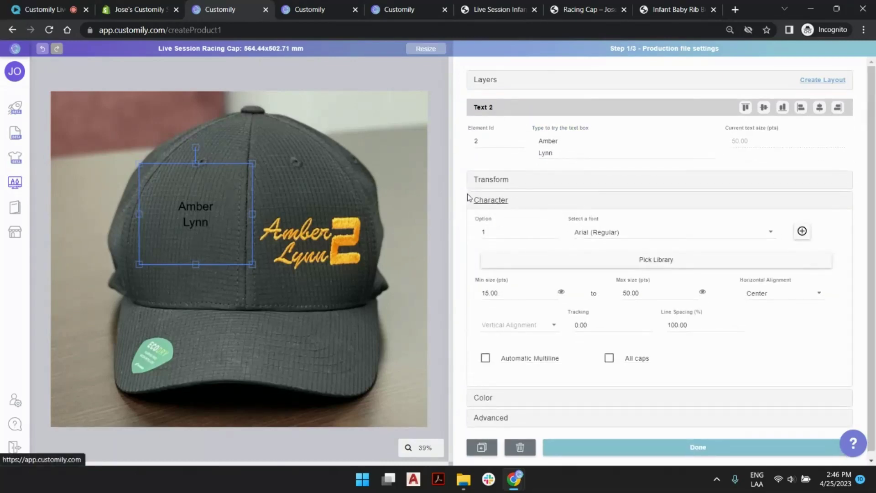
left_click(774, 294)
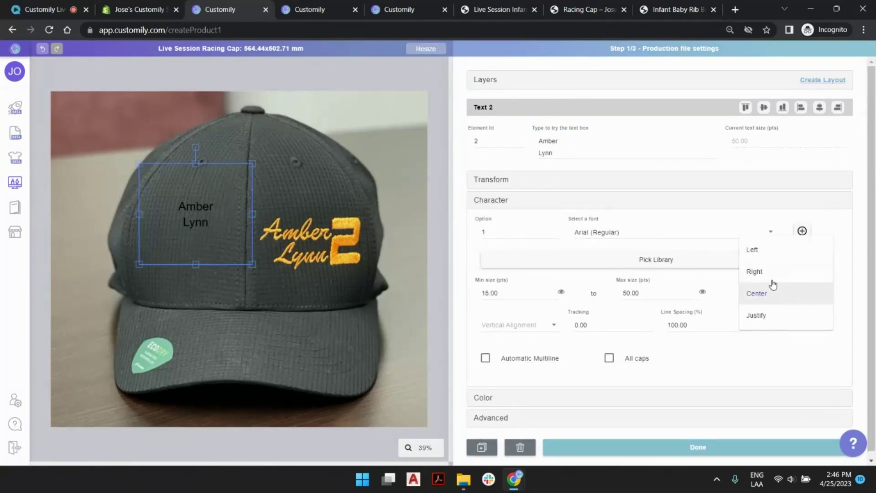
left_click(771, 272)
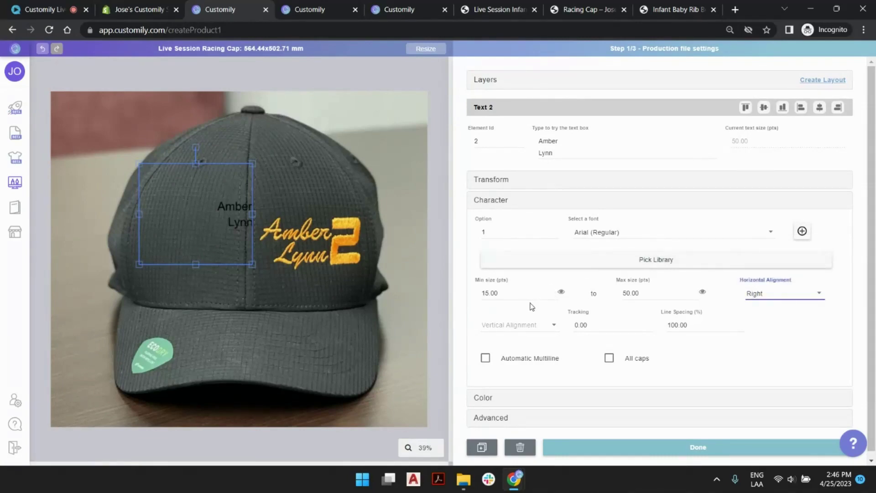
left_click(525, 324)
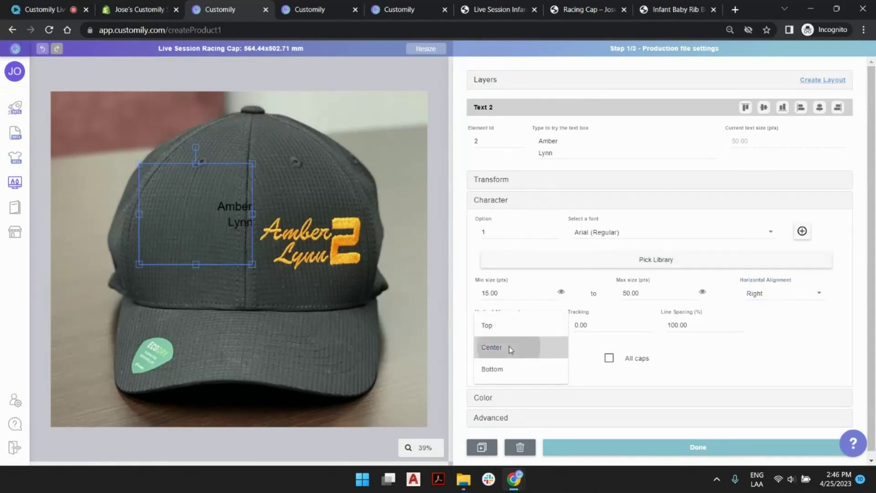
left_click(508, 346)
left_click(543, 358)
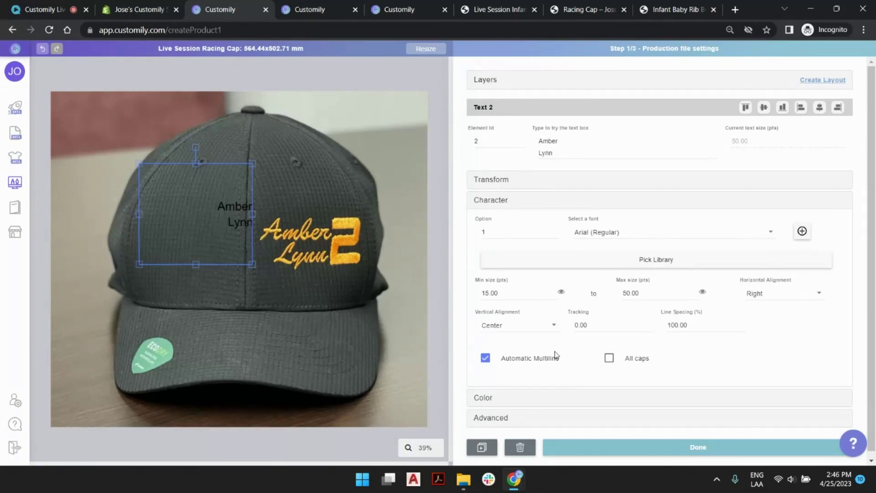
- Change the text's font to Brush Script Std (Medium)
left_click(602, 238)
scroll(645, 241, "down", 1)
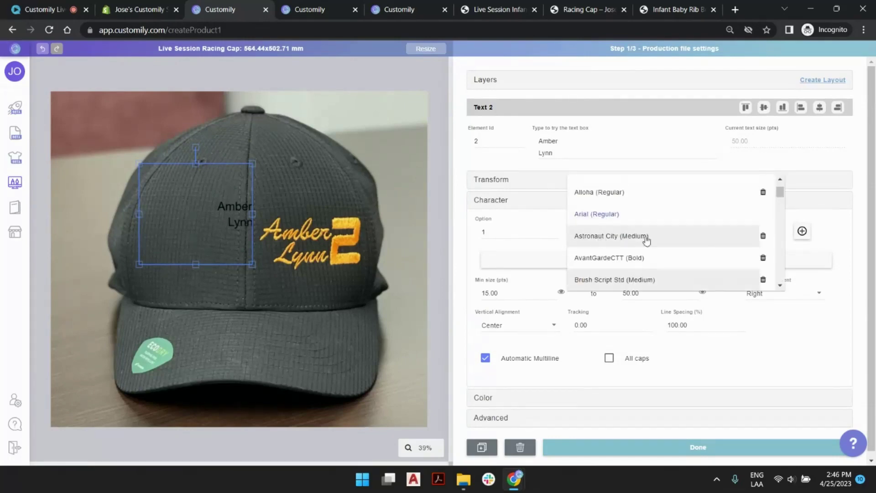
left_click(637, 284)
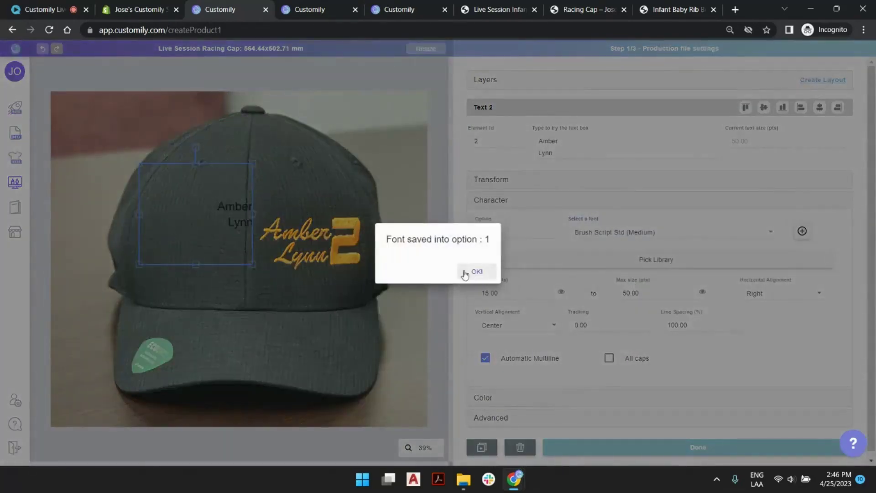
left_click(474, 271)
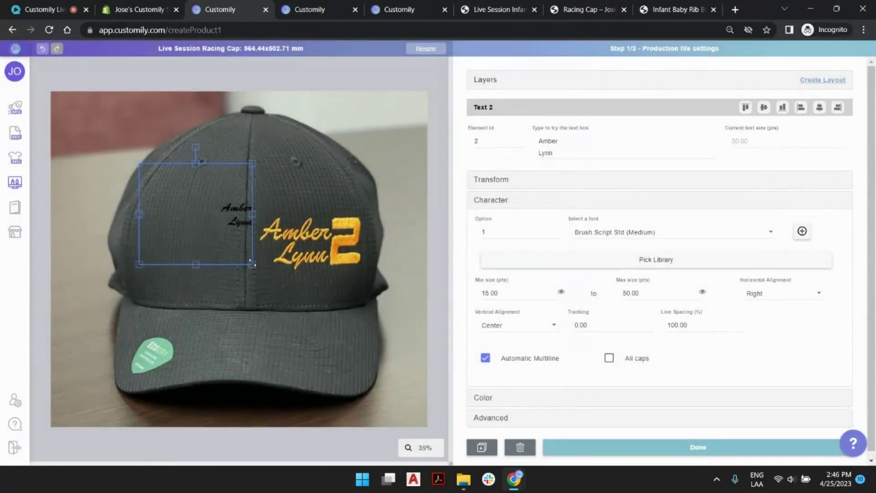
- Shrink the text box and move it to the upper part of the cap's left front panel
left_click_drag(252, 263, 290, 301)
left_click_drag(247, 240, 194, 217)
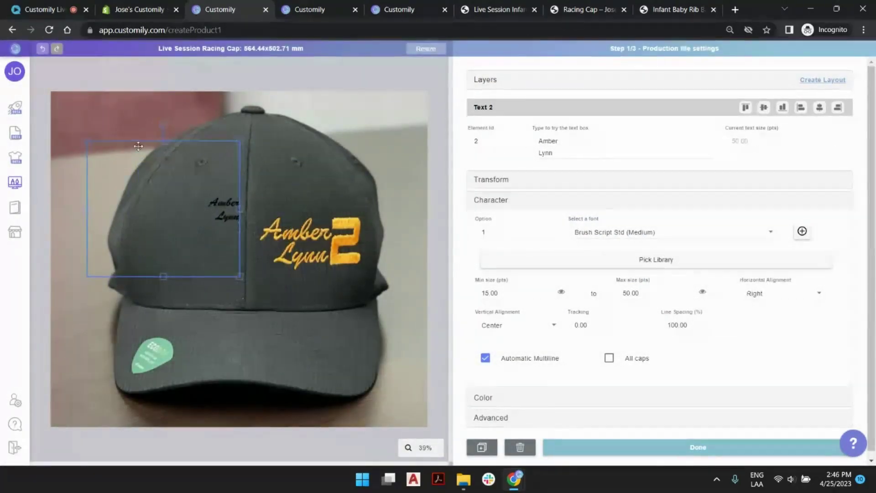
left_click_drag(87, 141, 164, 211)
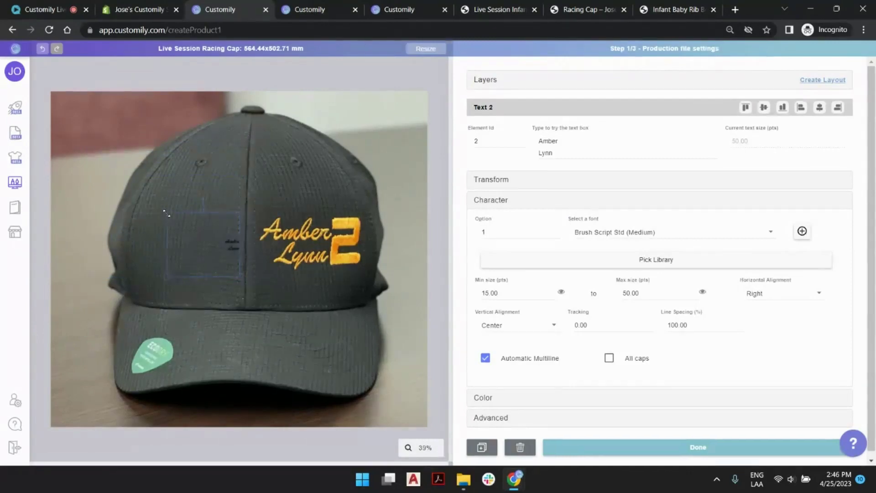
left_click_drag(202, 234, 195, 176)
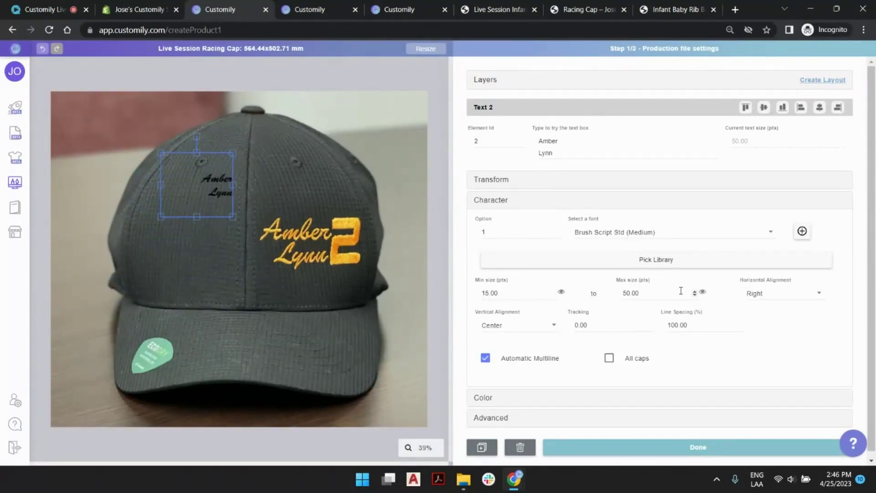
- Set the text's minimum size to 80 pts and maximum size to 125 pts, and preview both sizes
double_click(490, 289)
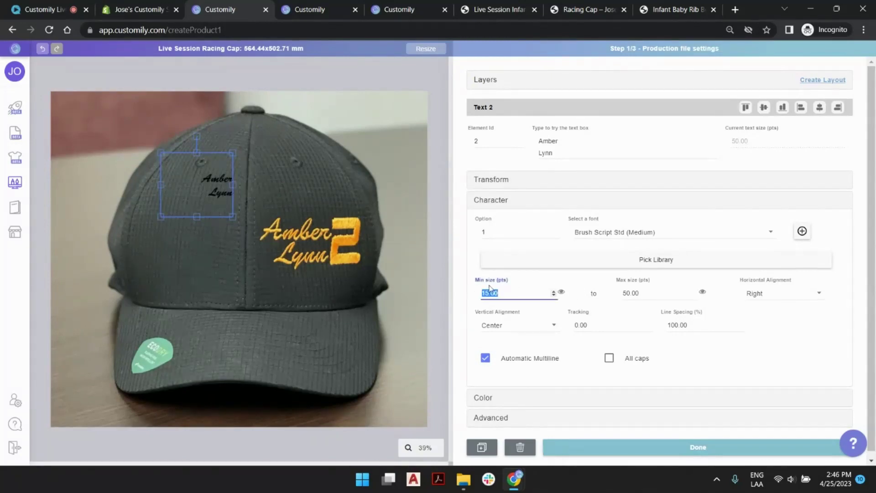
type("50")
key("Tab")
type("125")
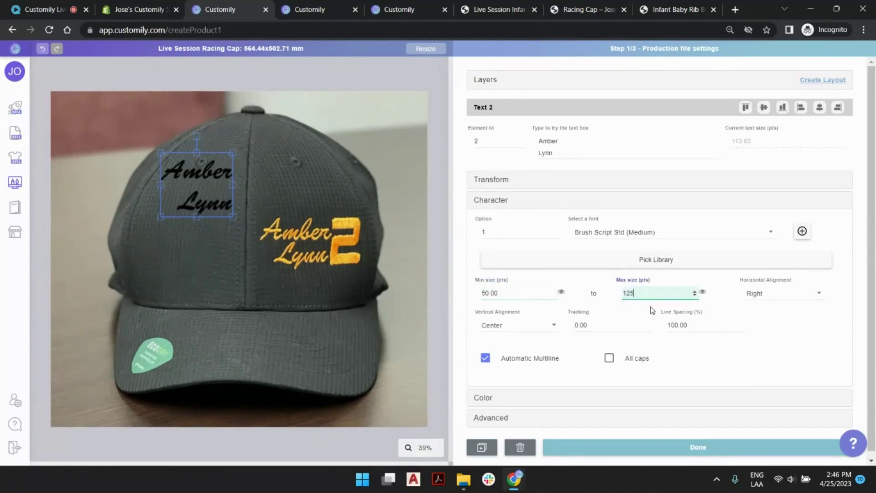
double_click(550, 292)
type("80")
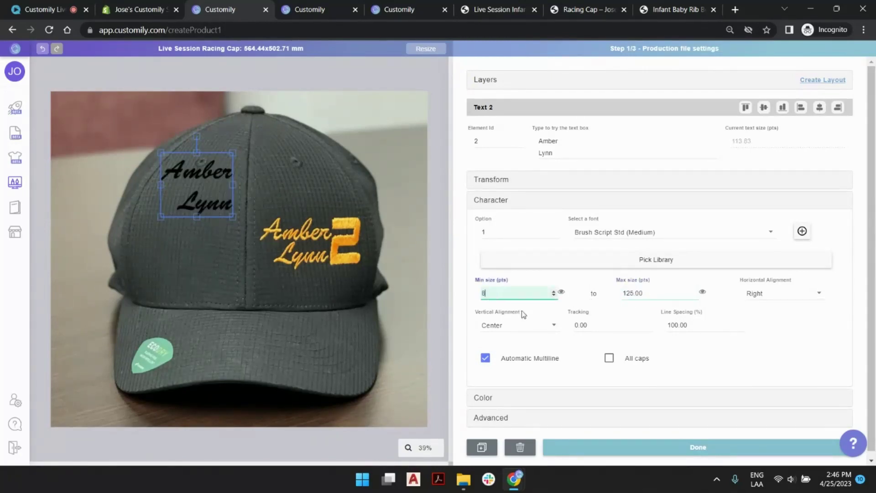
left_click(703, 293)
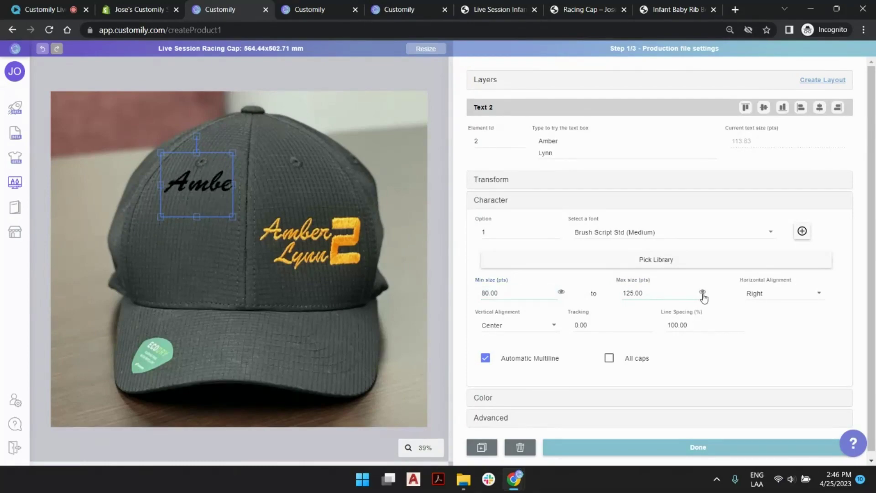
left_click(563, 296)
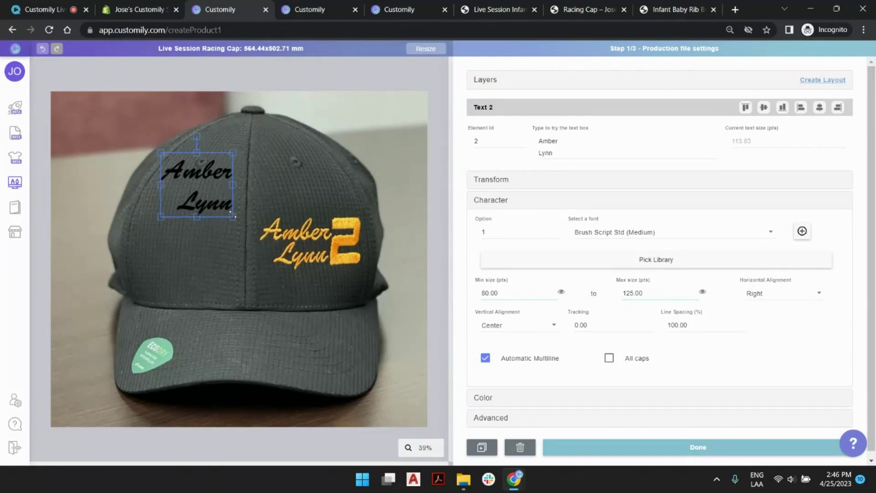
- Enlarge the text box and fit its text over the embroidered name on the cap, using 70% line spacing
left_click_drag(233, 215, 270, 293)
left_click_drag(251, 229, 308, 236)
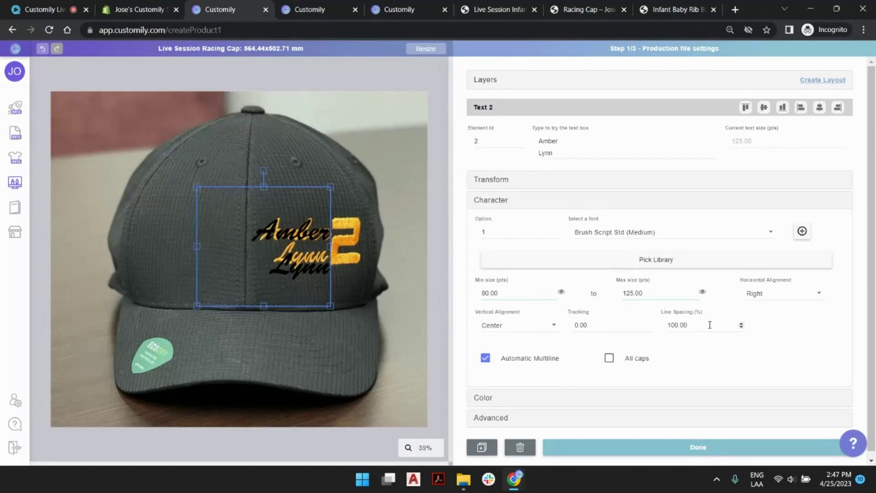
left_click(742, 328)
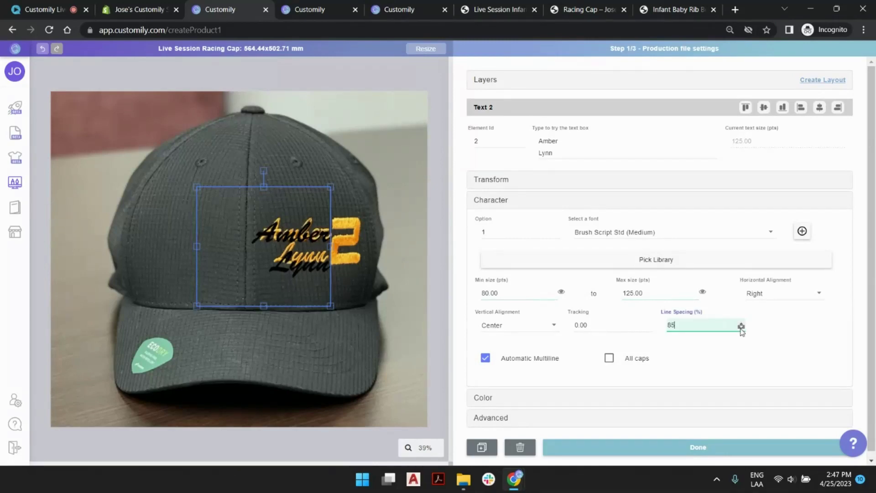
left_click(314, 236)
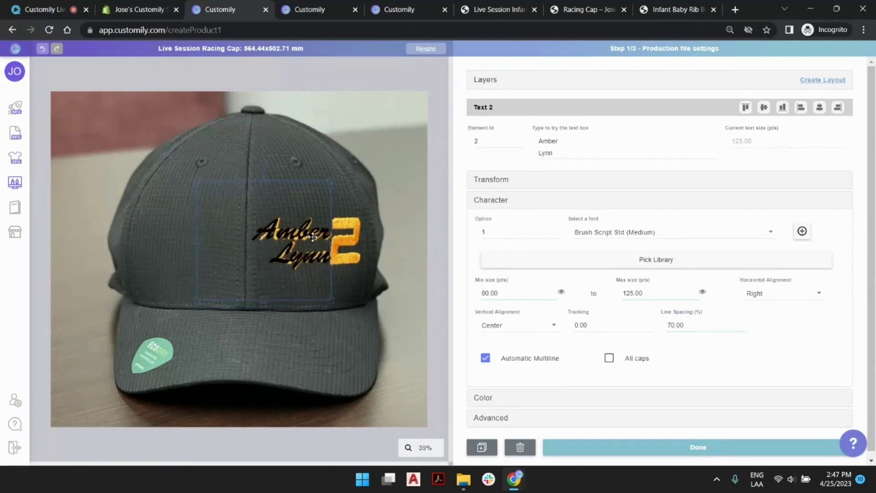
- Align the name text with the embroidered name and shrink its box to fit tightly around the two lines
left_click_drag(314, 236, 312, 236)
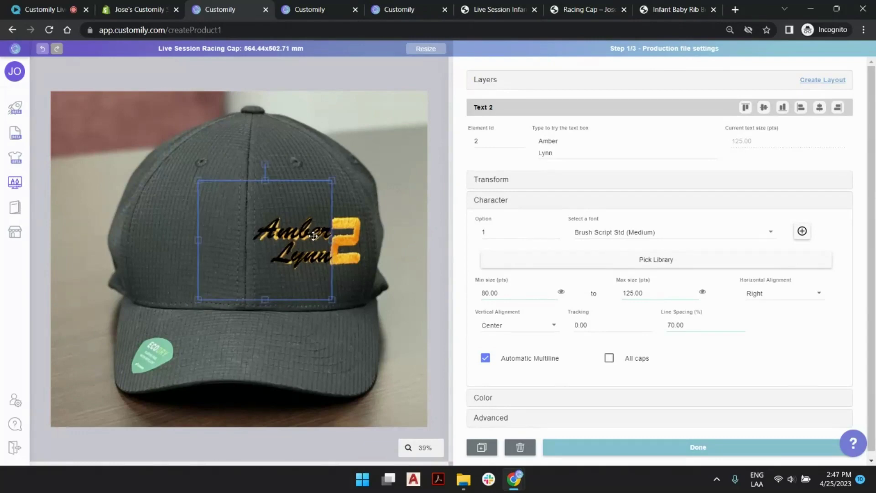
left_click_drag(197, 240, 254, 242)
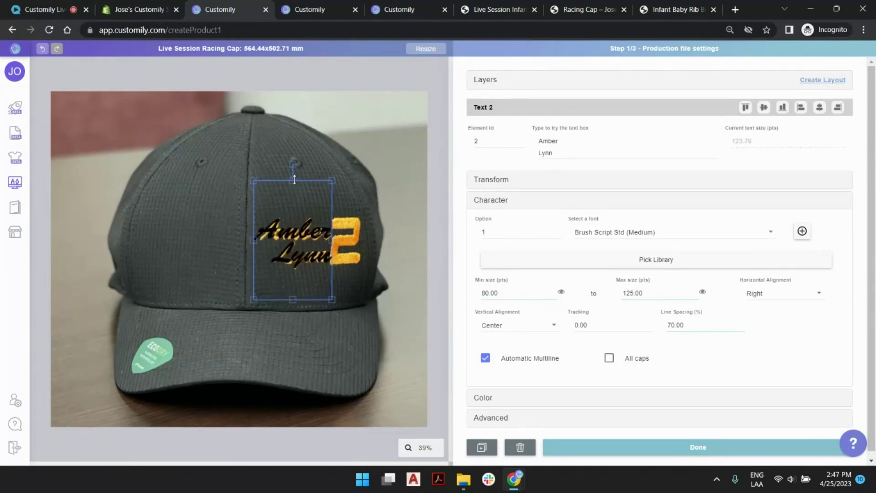
left_click_drag(292, 181, 294, 211)
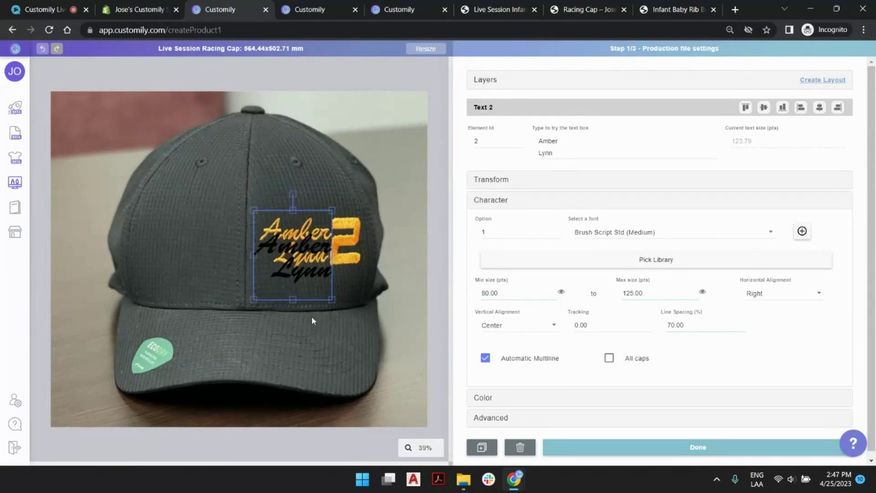
left_click_drag(293, 297, 294, 271)
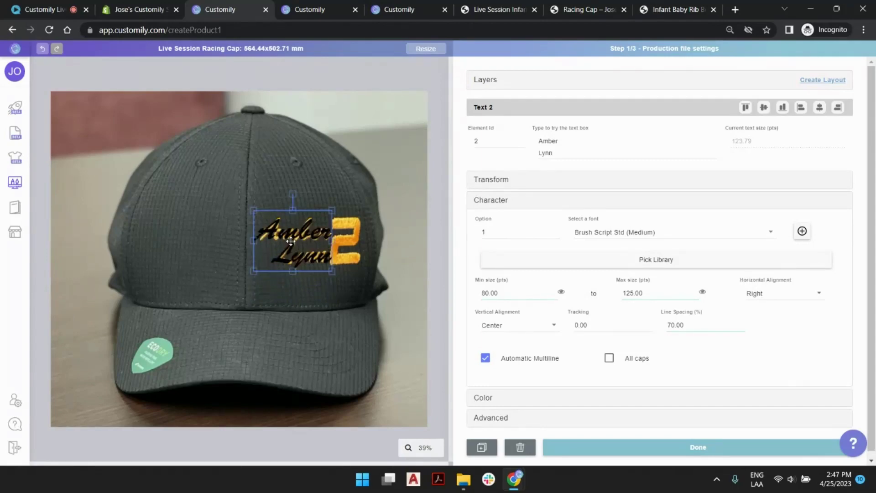
left_click_drag(332, 242, 329, 242)
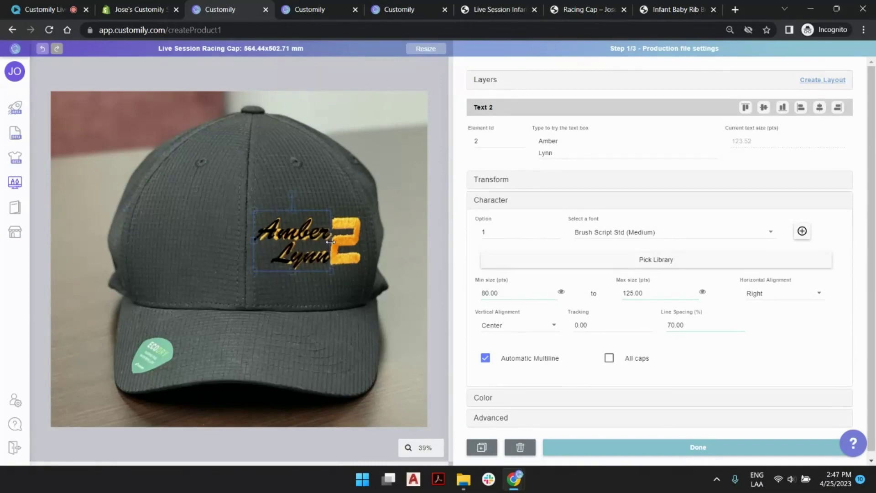
- Rename the name text's layer as "Type your Name"
left_click(477, 79)
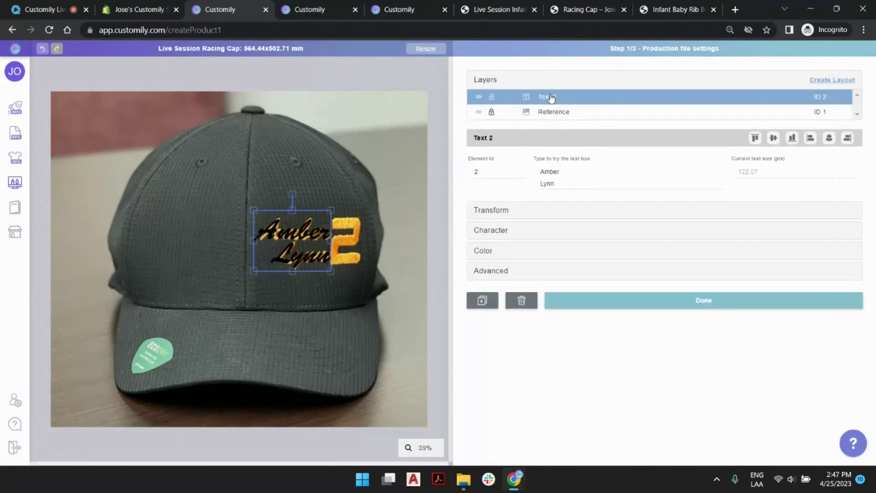
double_click(550, 97)
type("Type your N")
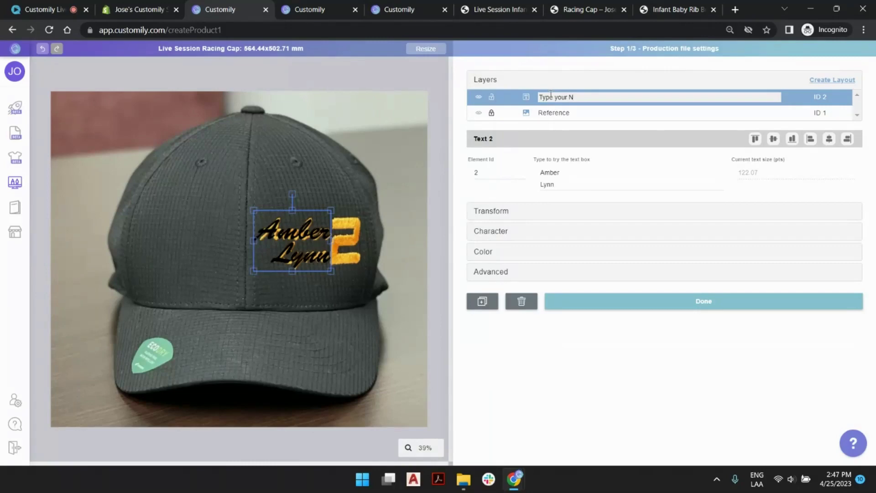
type("ame")
key("Return")
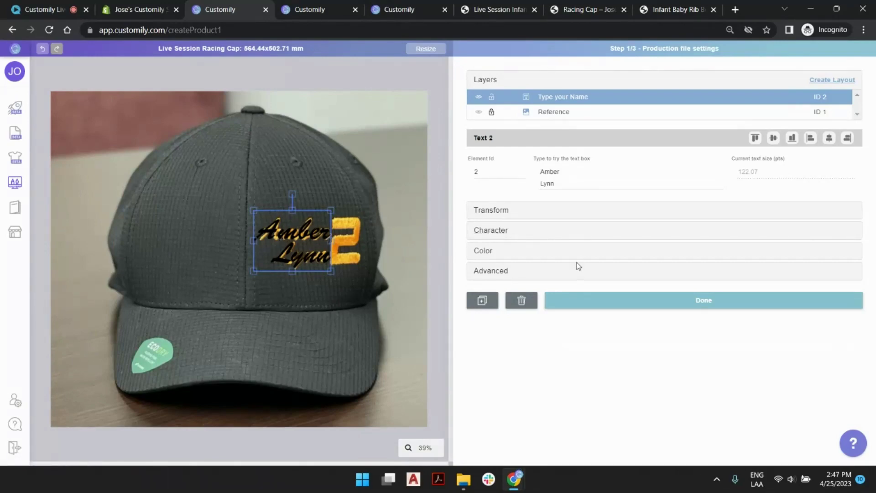
- Assign the Demo colors (Imported) (Imported) color library to the name text's fill
left_click(564, 252)
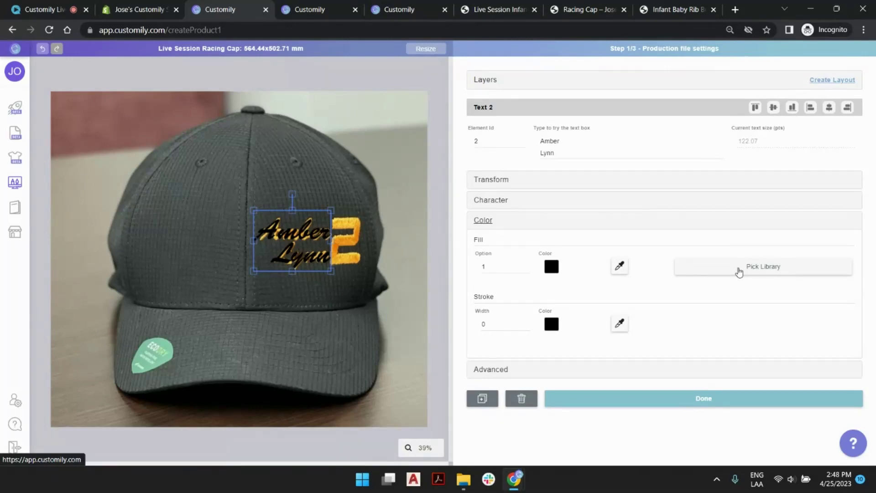
left_click(740, 271)
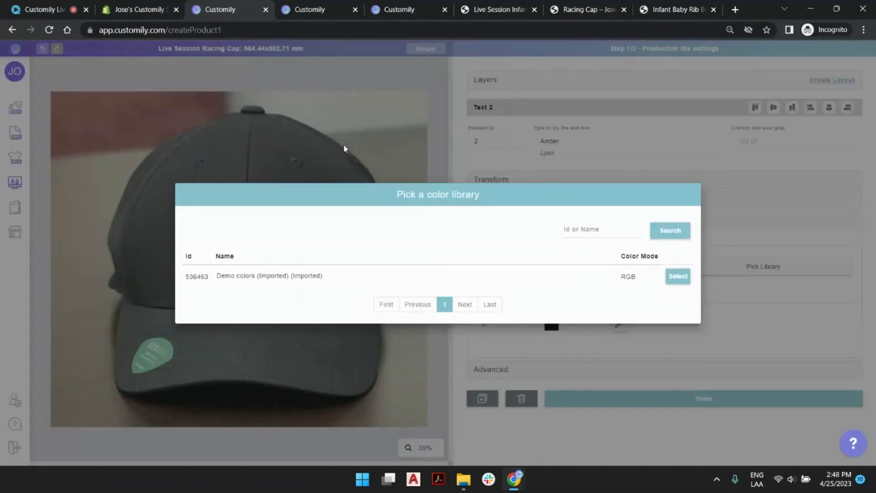
left_click(687, 279)
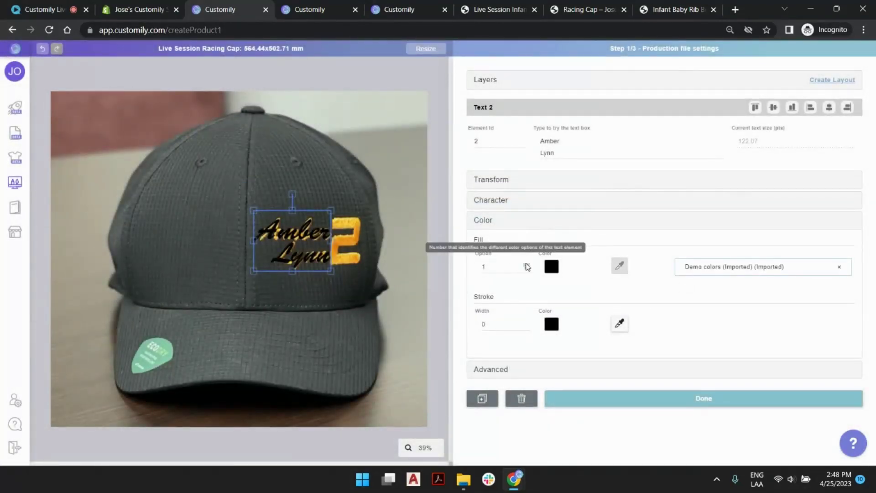
- Cycle through the name text's fill options, choose option 2 (white), and deselect the text
left_click(527, 264)
left_click(527, 264)
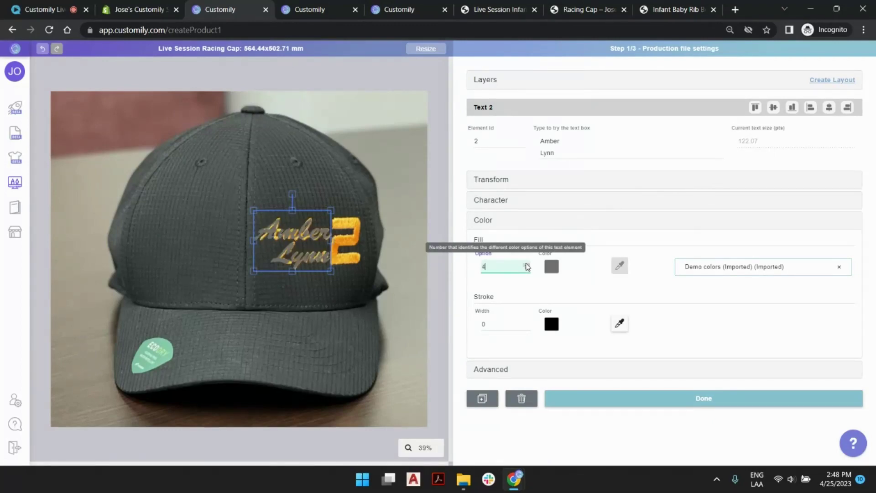
left_click(526, 264)
left_click(526, 264)
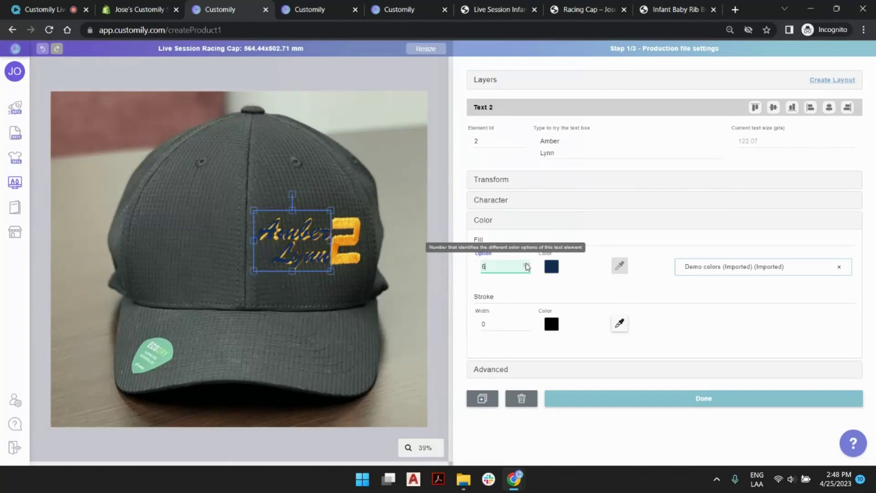
left_click(526, 264)
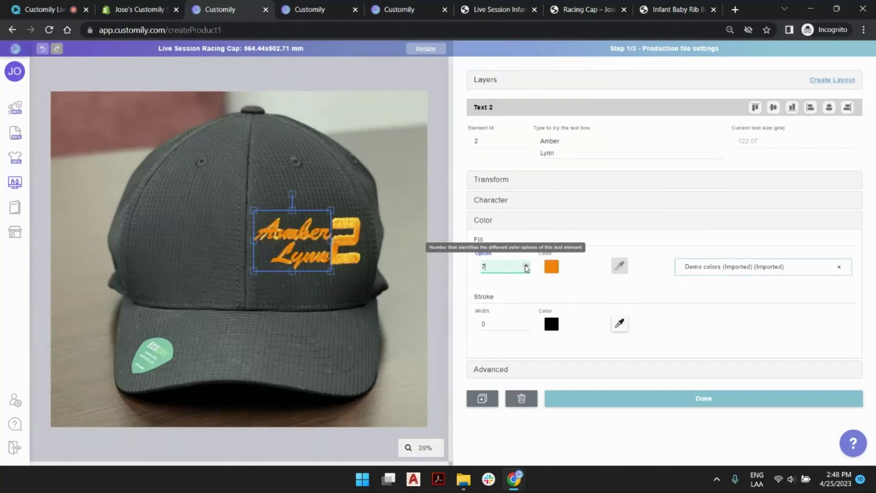
left_click(526, 269)
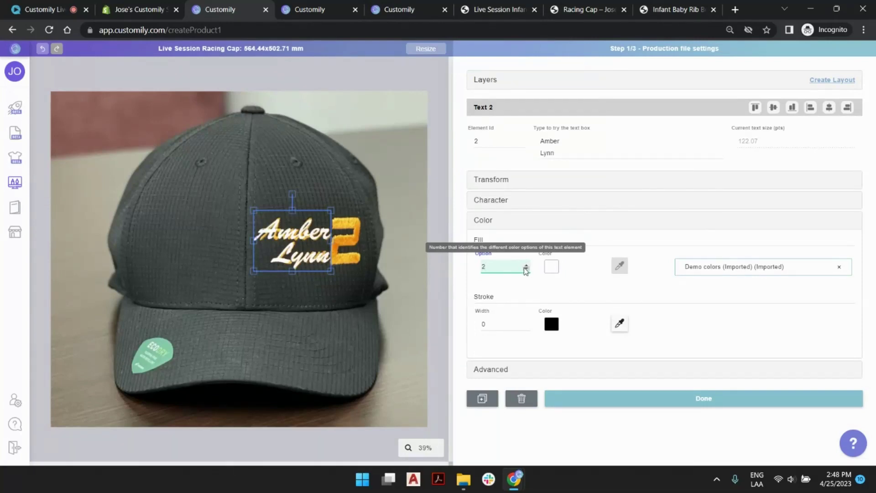
left_click(436, 110)
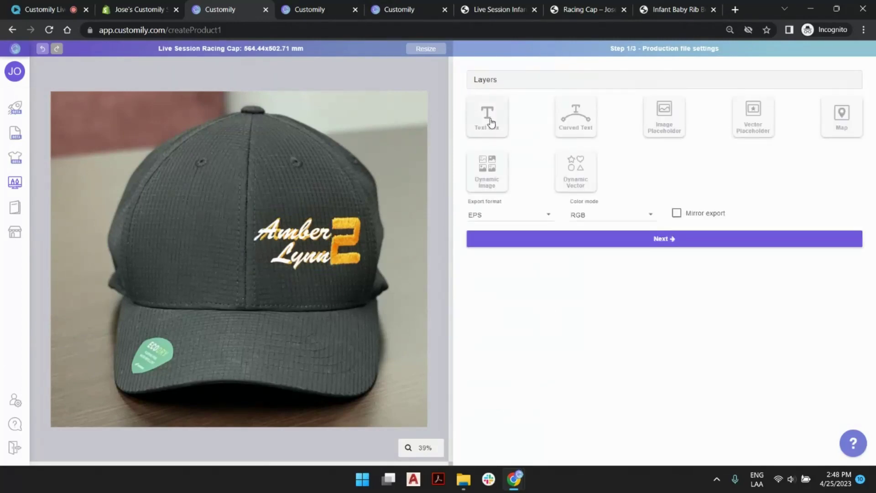
- Add a second text box for the cap's number with 2 as its sample text
left_click(491, 123)
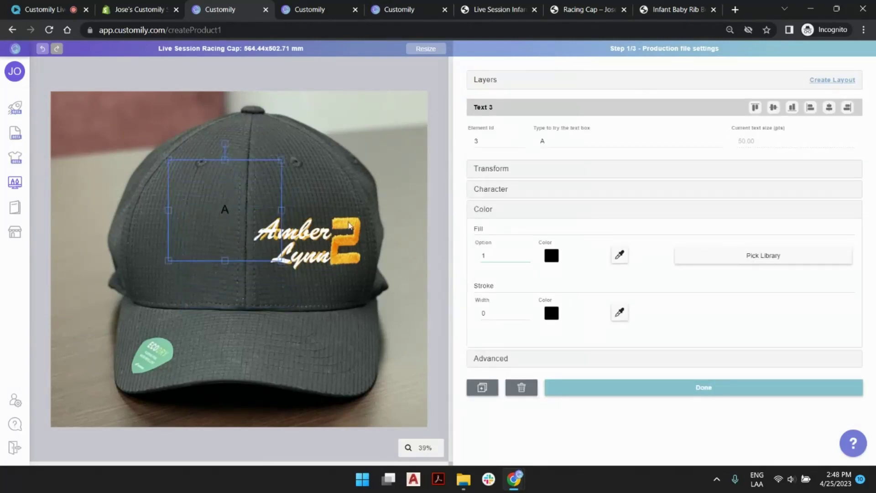
left_click(557, 138)
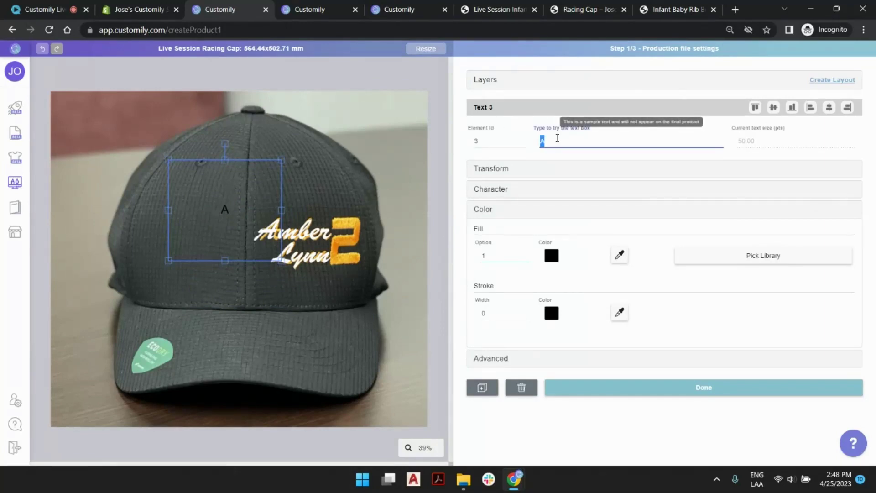
type("2")
left_click_drag(228, 212, 219, 211)
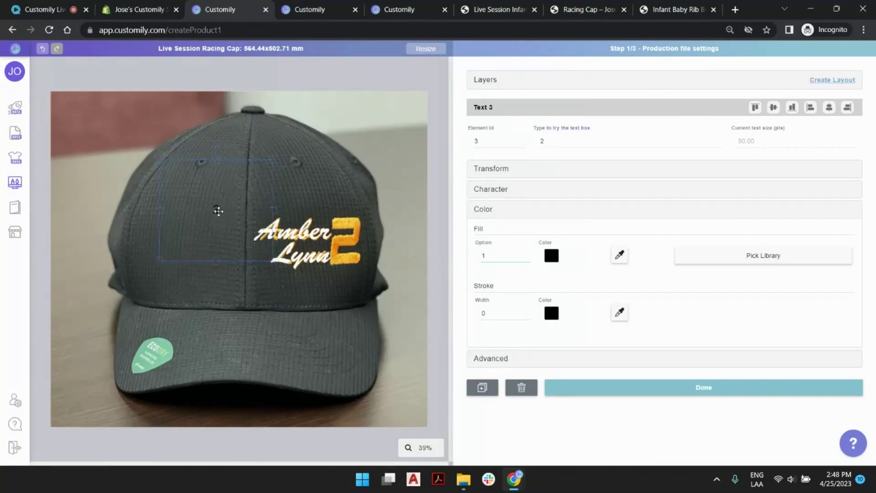
- Change the number's font to NBA Celtics (Regular) and save it as option 1
left_click(497, 189)
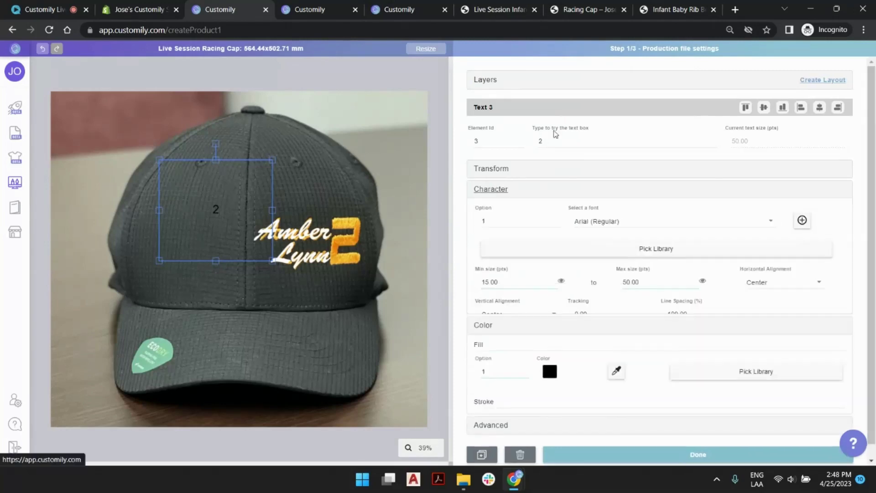
left_click(630, 223)
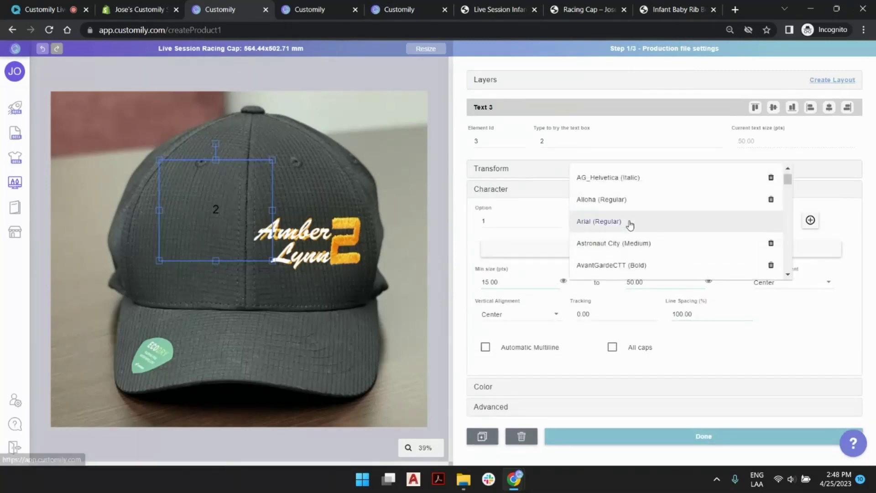
scroll(630, 224, "down", 10)
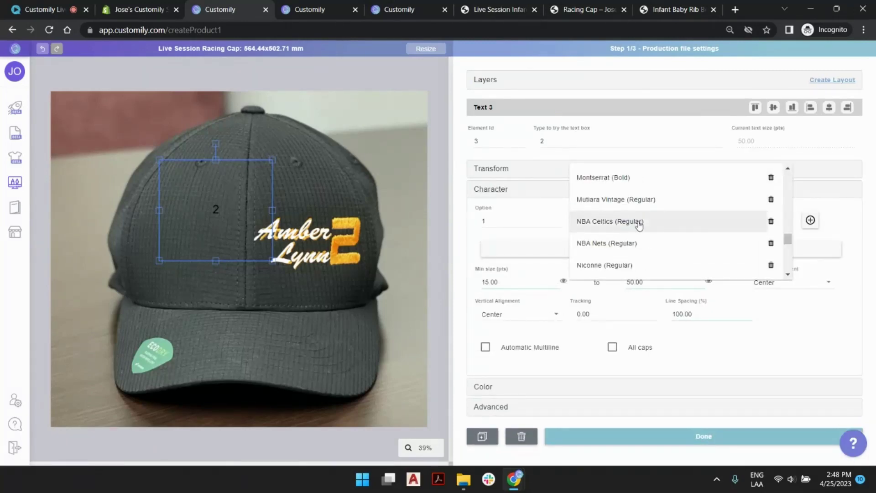
left_click(639, 224)
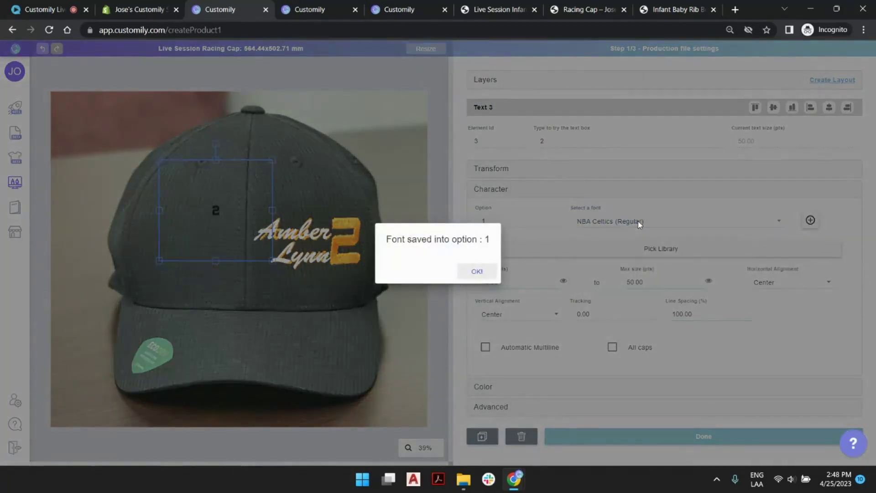
left_click(462, 273)
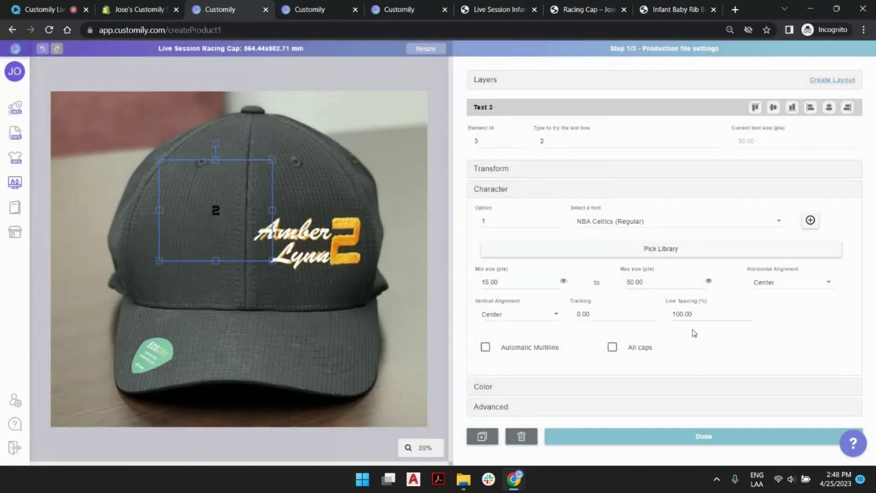
- Set the number's maximum size to 242 pts and minimum size to 121 pts, and preview the minimum size
double_click(662, 284)
type("250")
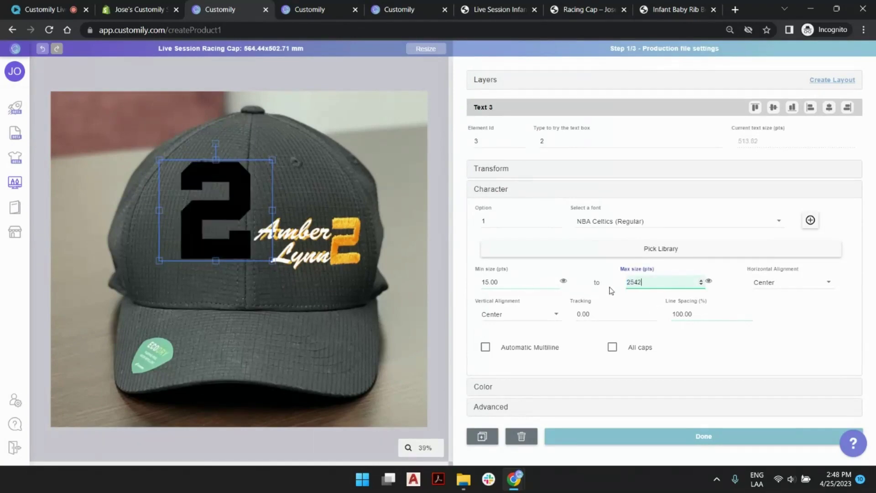
key("BackSpace")
key("BackSpace")
type("42")
key("shift+Tab")
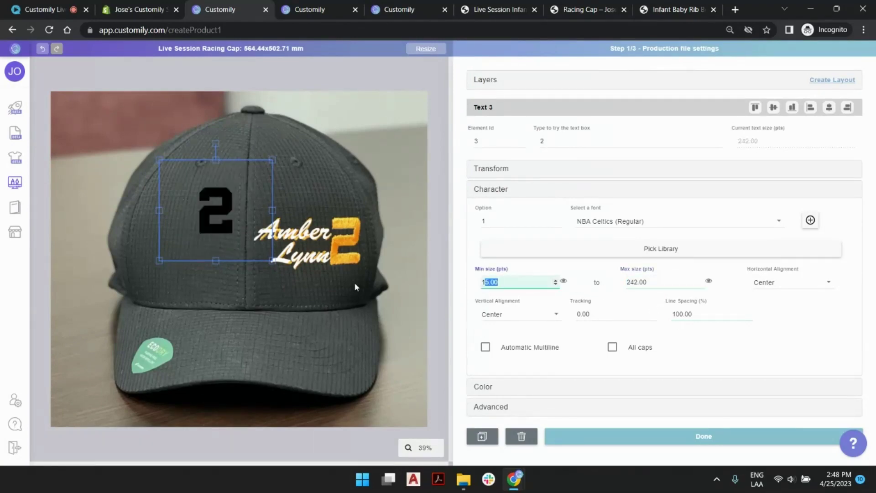
type("242.00")
double_click(523, 281)
type("121")
left_click(564, 281)
- Move the number over the embroidered 2 on the cap and set its minimum size to 242 pts
left_click_drag(210, 226, 341, 256)
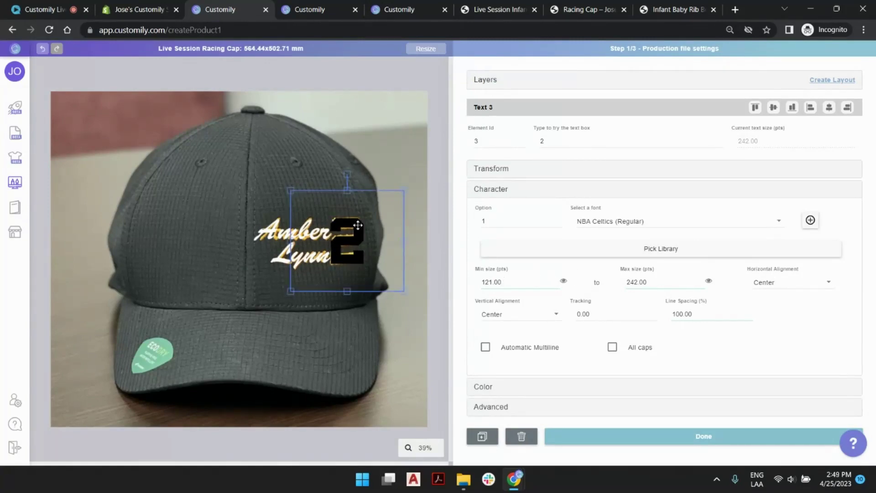
double_click(516, 282)
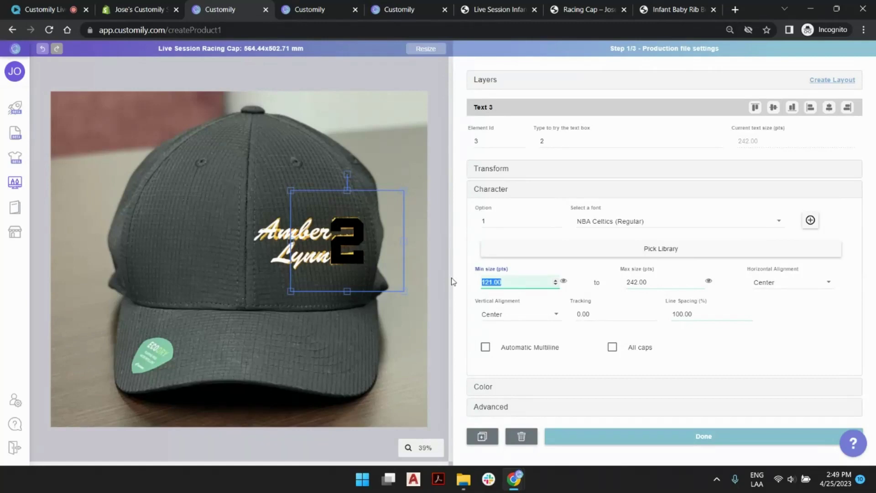
type("242")
- Try 9 as the number's sample text, and restore the sample text to 2
double_click(582, 137)
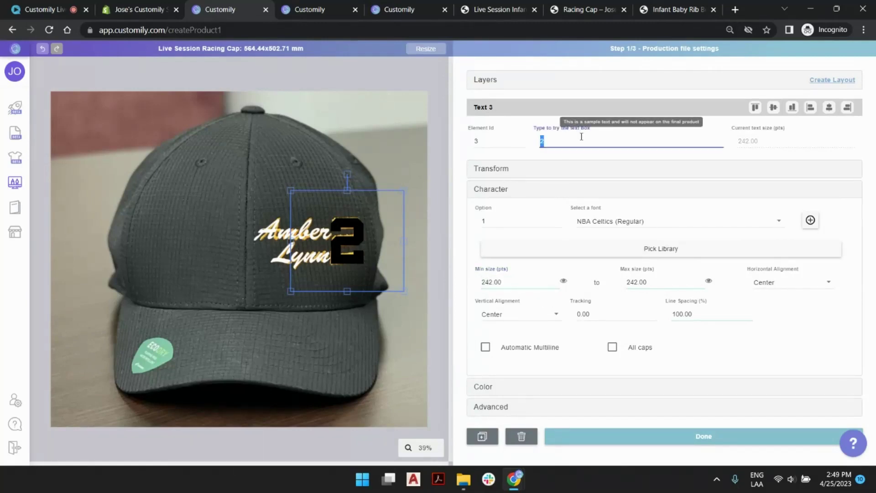
type("9")
key("BackSpace")
type("2")
- Assign the Demo colors (Imported) (Imported) library to the number's fill, choose its white option, and deselect the number
left_click(497, 388)
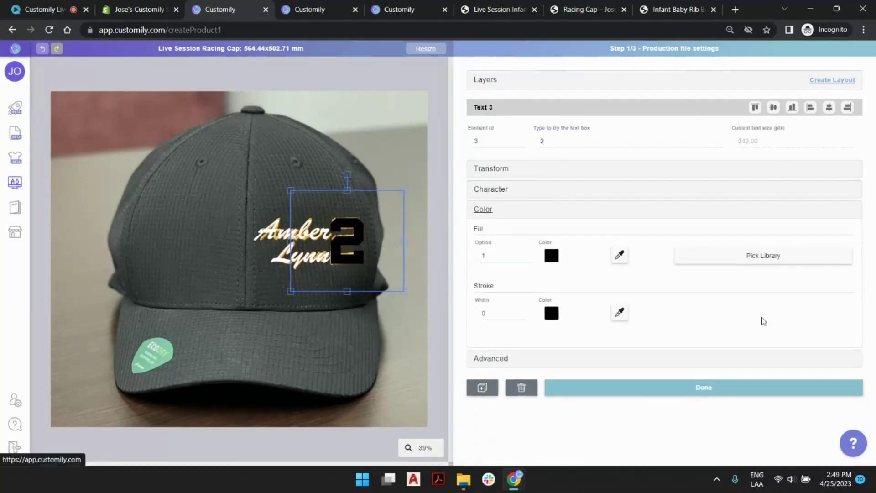
left_click(755, 257)
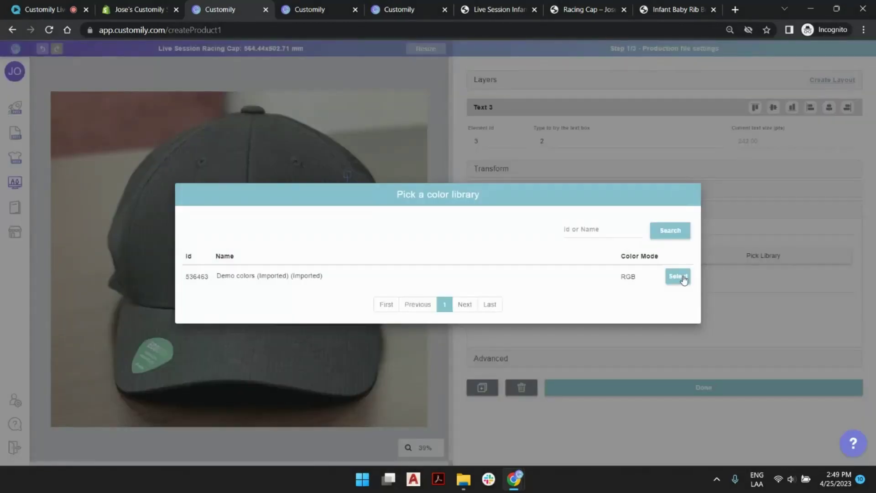
left_click(678, 276)
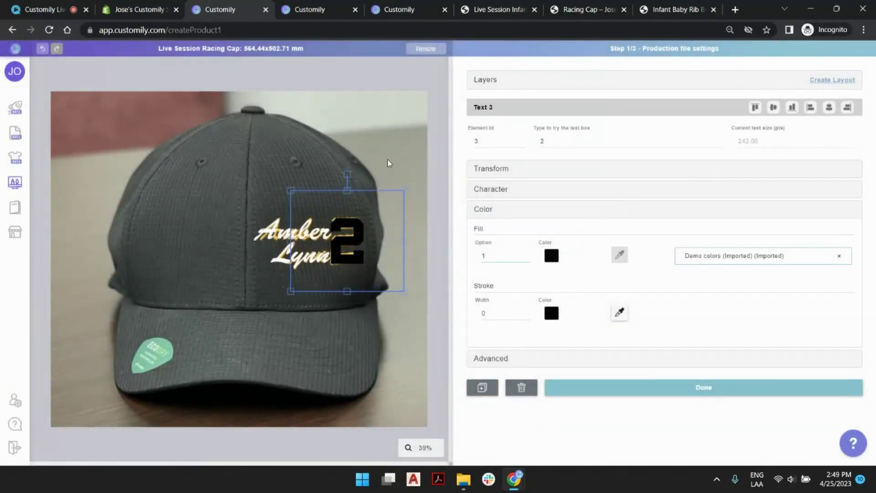
left_click(527, 254)
left_click(398, 96)
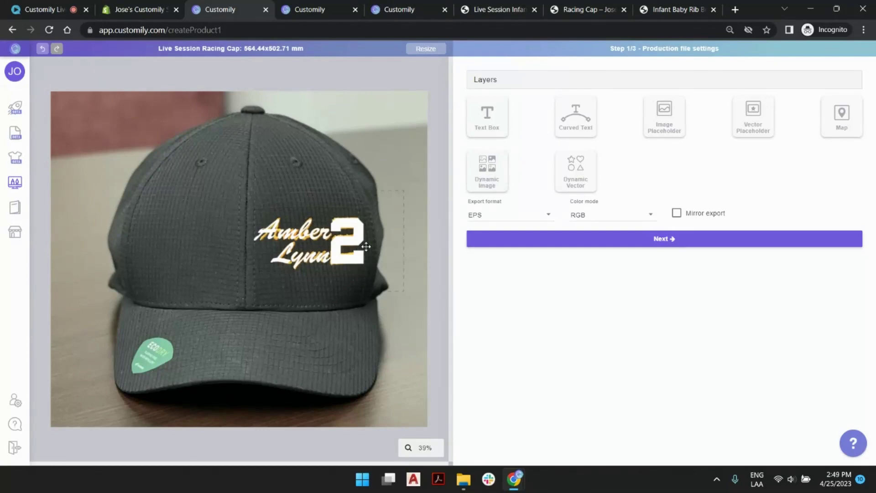
- Change the number's fill to the orange option of the Demo colors (Imported) (Imported) library
left_click(485, 81)
left_click(323, 224)
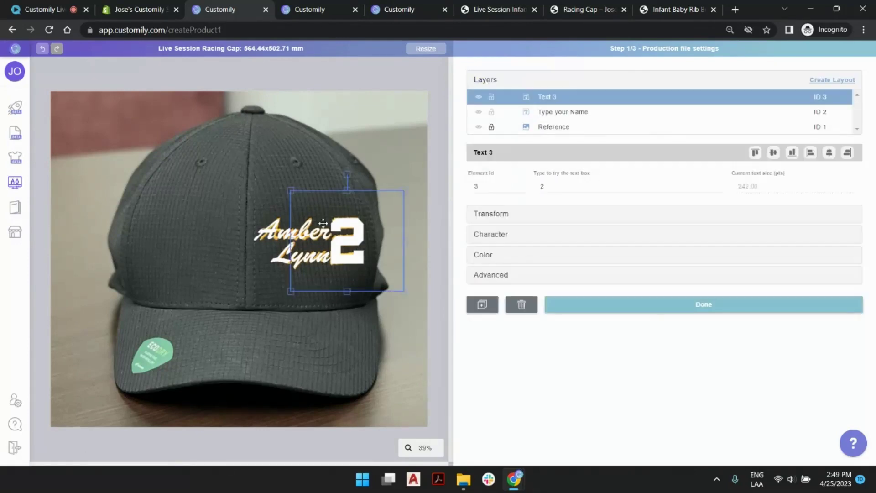
left_click(500, 235)
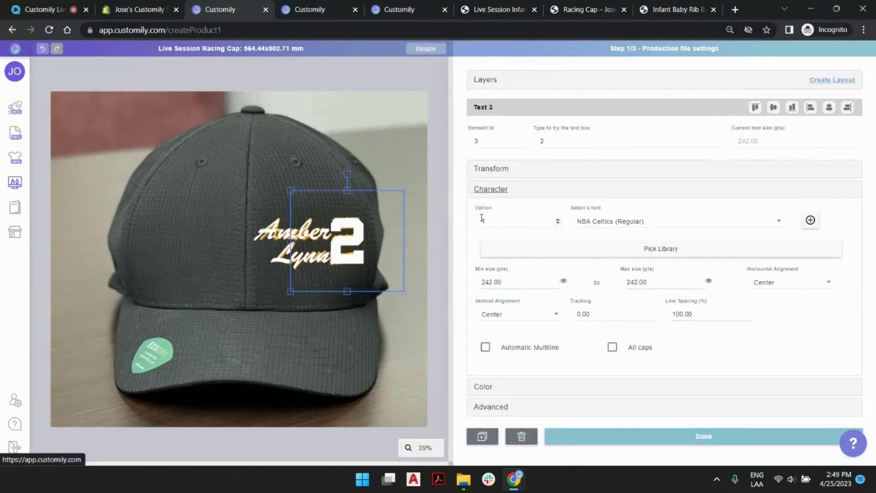
left_click(500, 385)
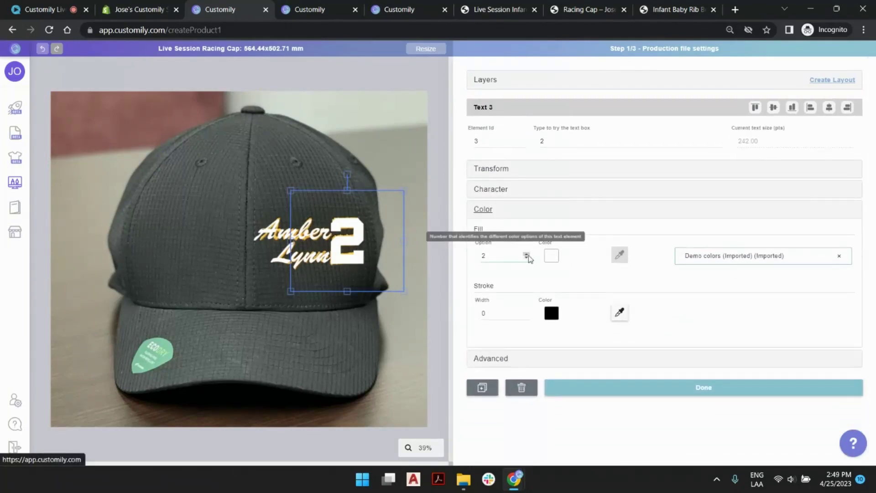
left_click(528, 254)
left_click(528, 254)
left_click(527, 254)
left_click(527, 255)
left_click(528, 254)
left_click(527, 255)
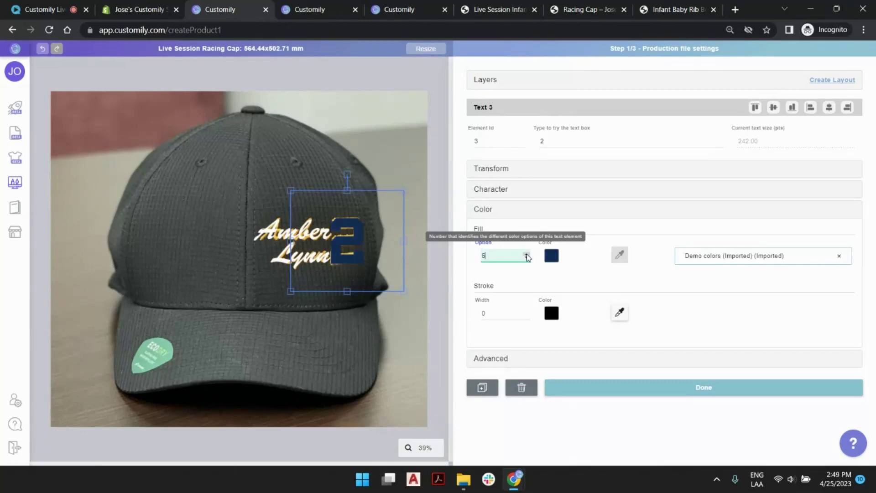
- Set the name text's fill to color option 7, orange, and deselect it
left_click(309, 253)
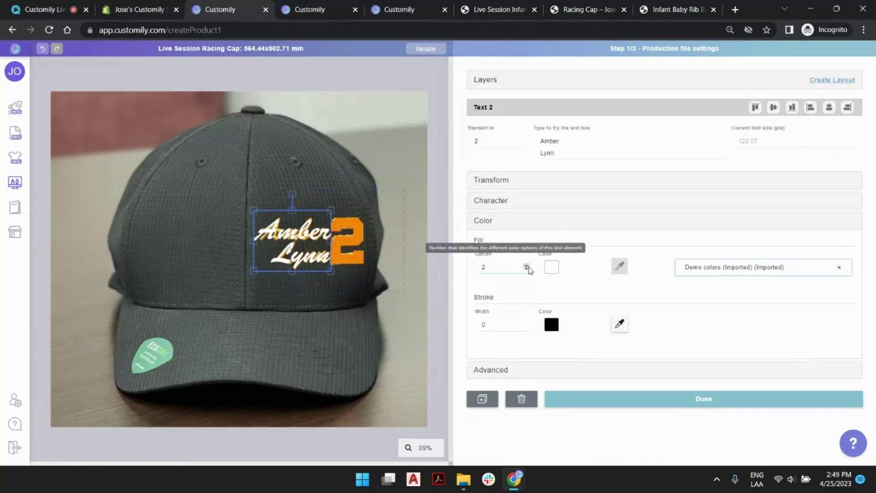
left_click(527, 264)
type("7")
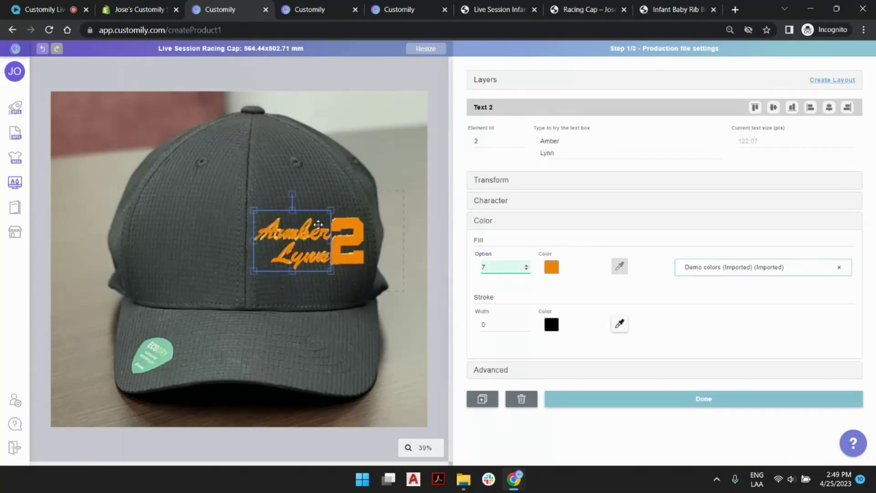
left_click(430, 88)
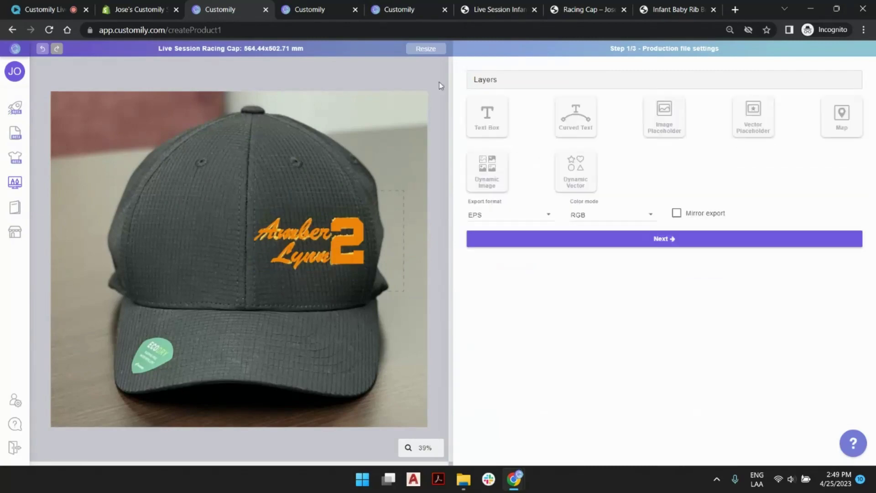
- Hide the Reference layer and rename the number's layer as Type your Number
left_click(477, 86)
left_click(479, 126)
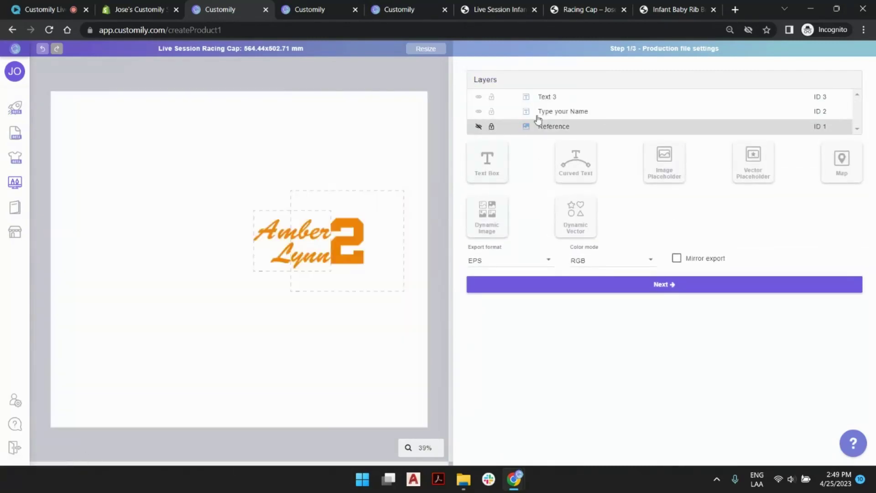
double_click(563, 96)
type("Type ")
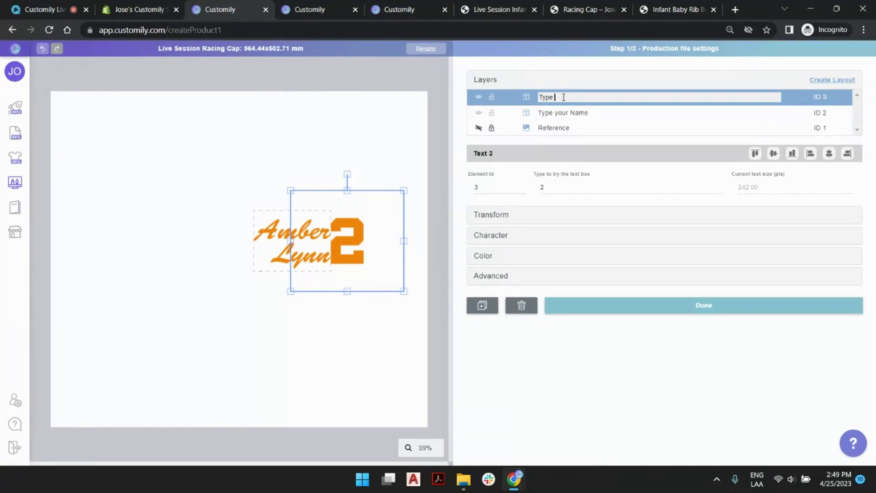
type("the Number")
key("Return")
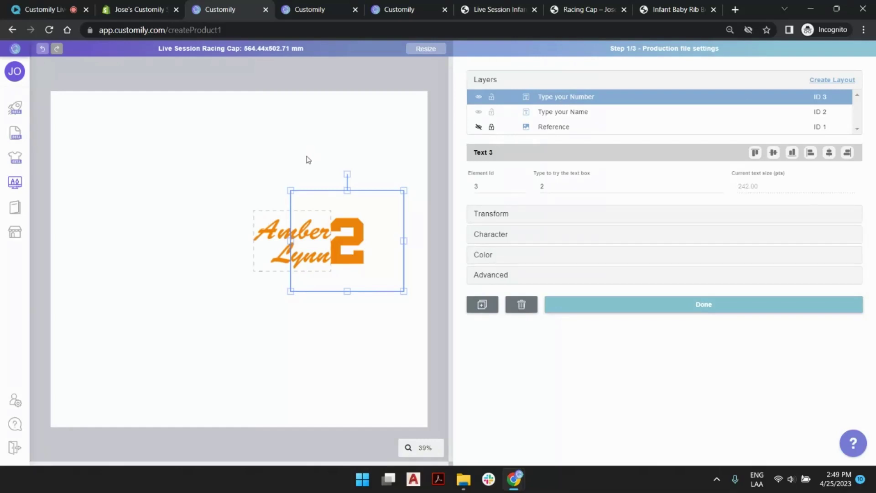
left_click(391, 67)
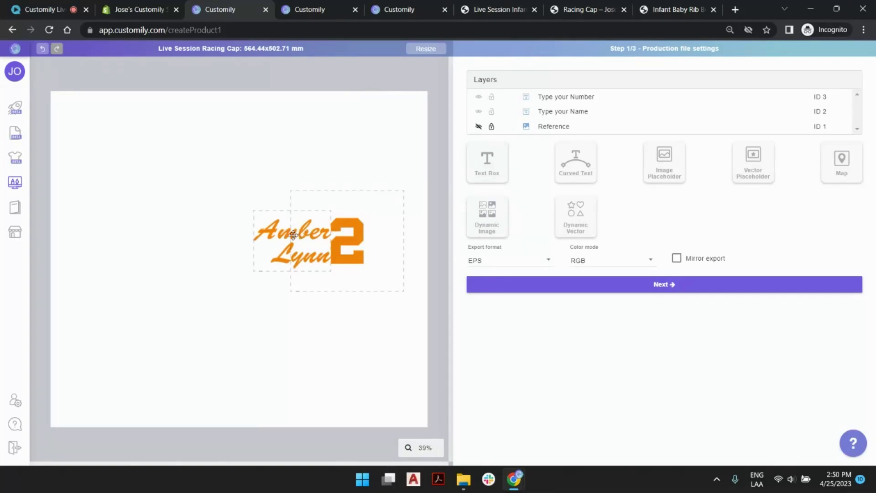
- Duplicate the name text, place the copy between the original and Reference layers, and set its element ID to 2
left_click(276, 234)
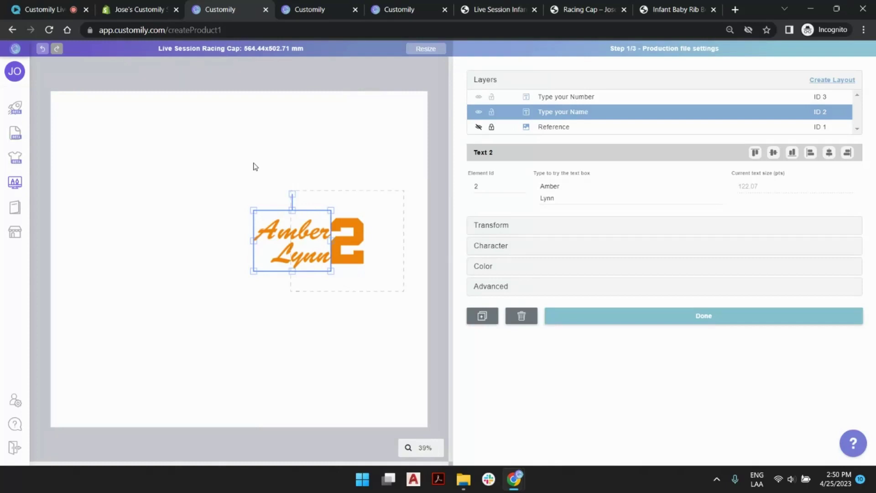
key("ctrl+v")
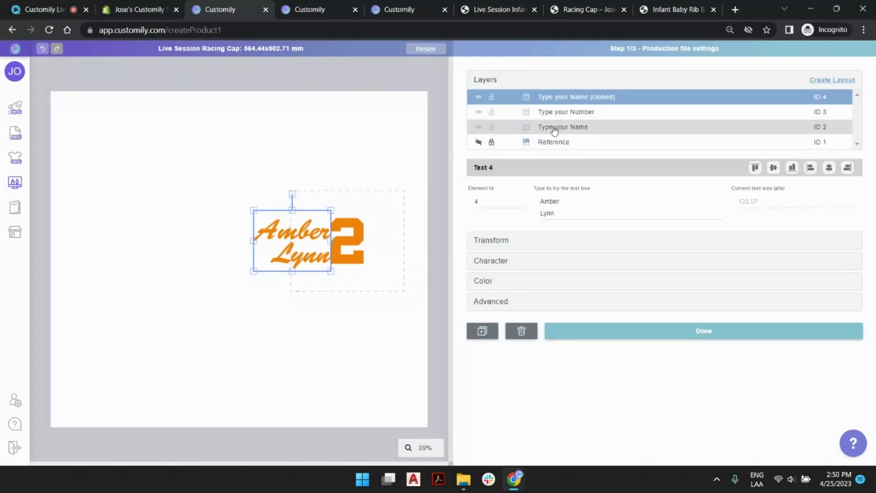
left_click_drag(566, 98, 565, 129)
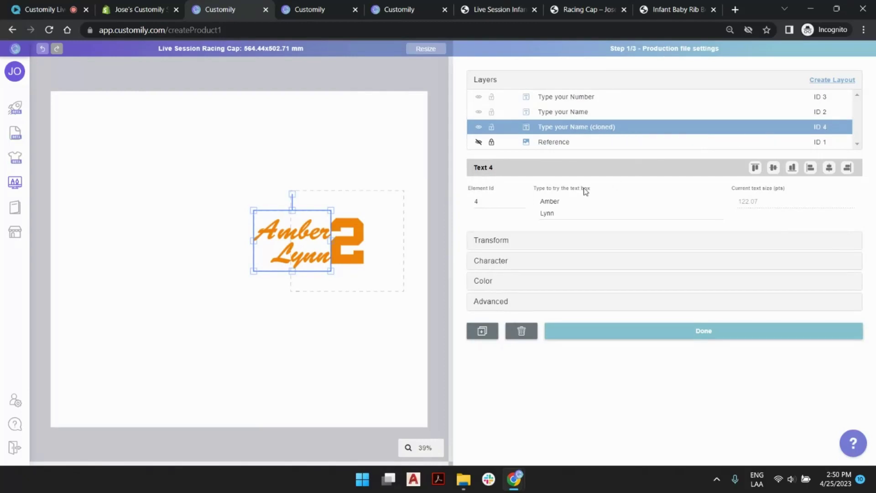
double_click(522, 203)
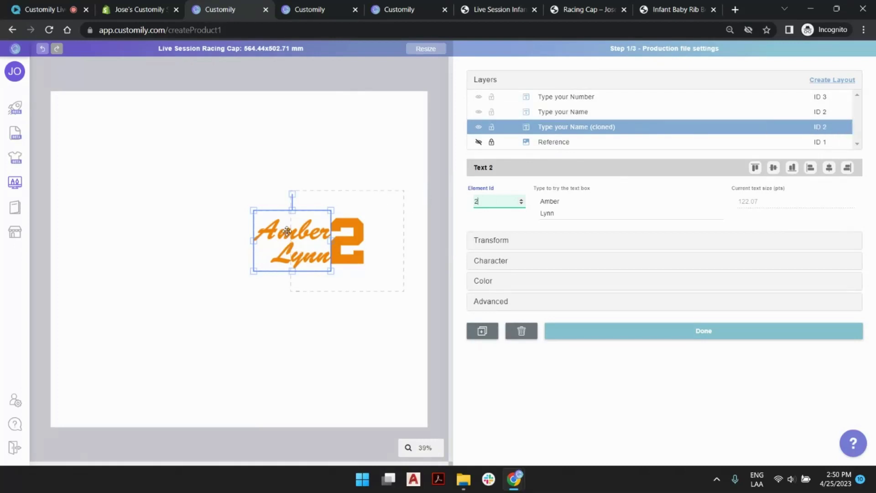
- Move the original name text up and away from its copy, and try Custom as the sample text
left_click_drag(287, 230, 198, 145)
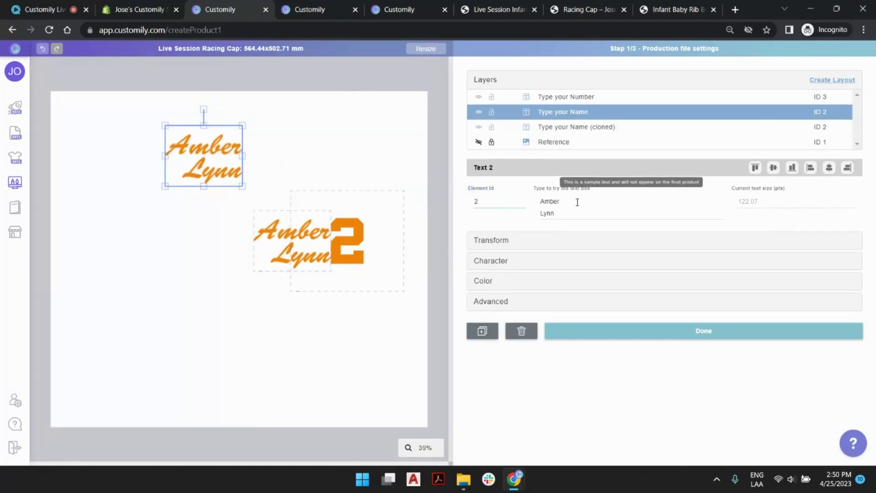
left_click(577, 202)
key("ctrl+a")
type("Custo")
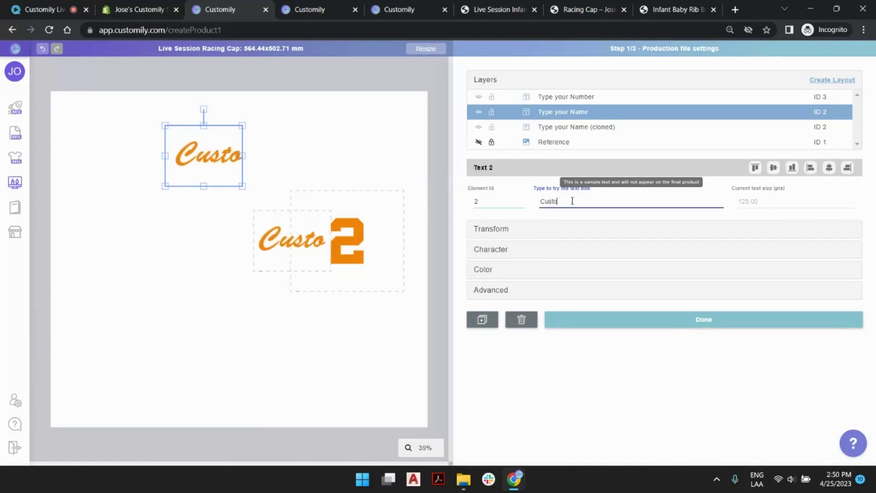
type("m")
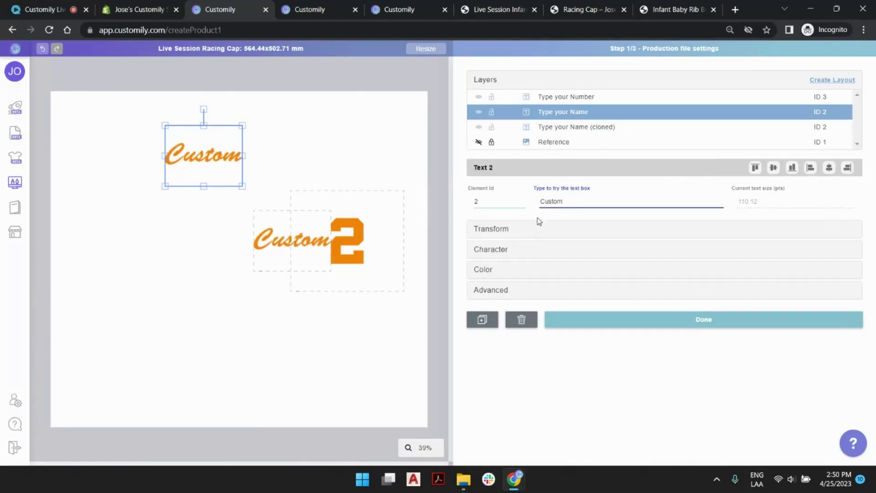
- Set the moved name text's element ID to 4, and try hello as the copy's sample text
double_click(522, 200)
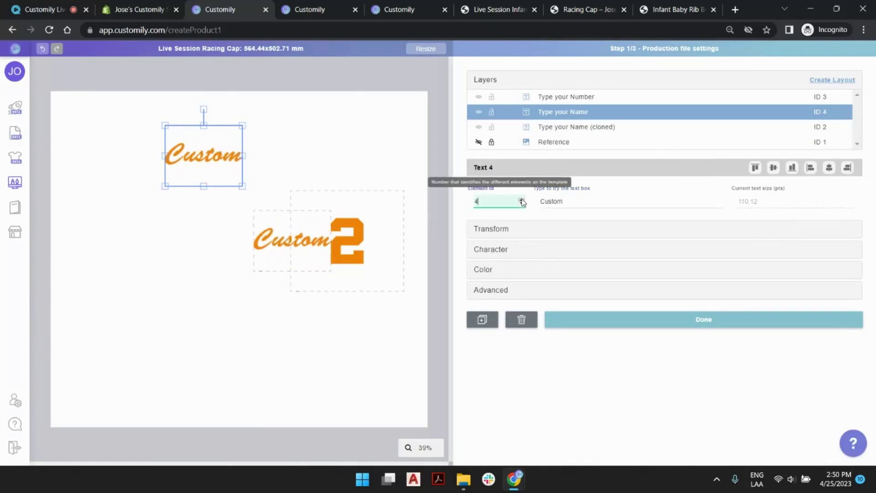
double_click(553, 202)
left_click(567, 129)
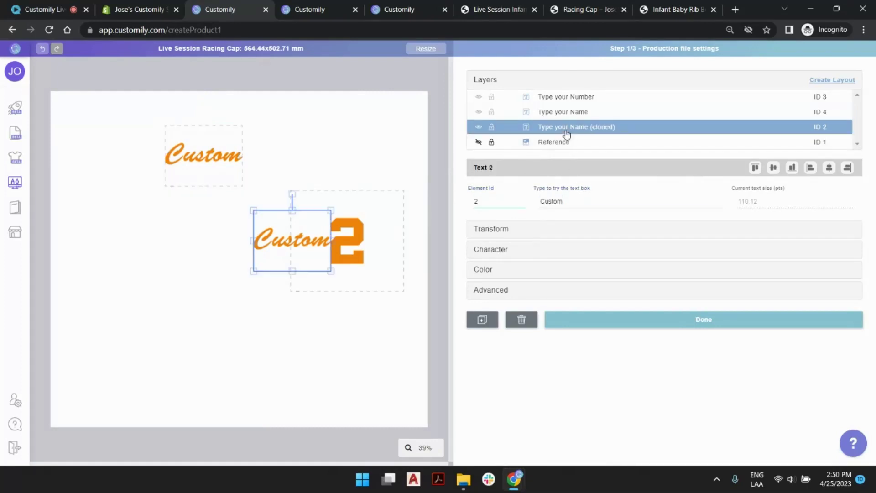
double_click(553, 202)
type("hello")
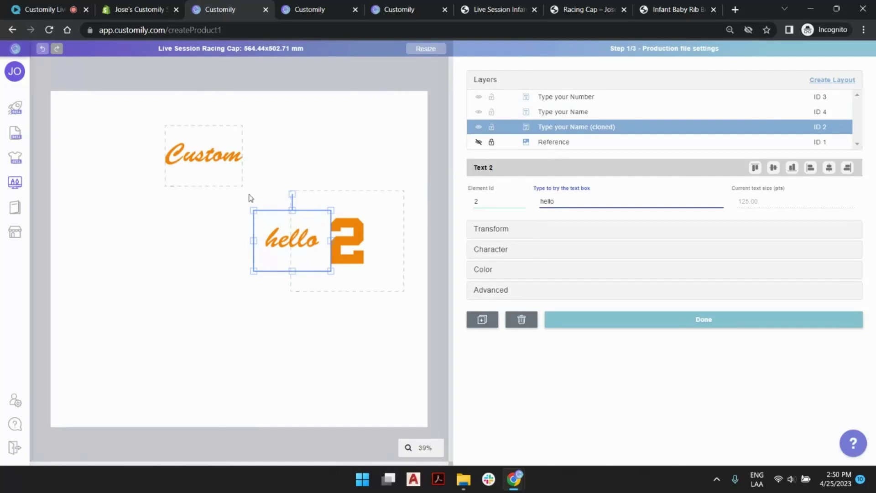
- Undo the duplication and move of the name text, and restore its two-line sample name and element ID 2
left_click(42, 48)
left_click(42, 48)
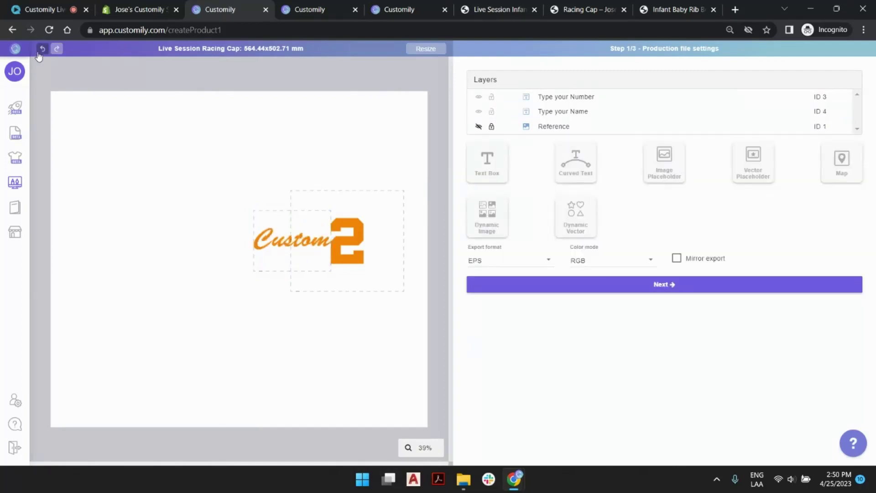
left_click(263, 224)
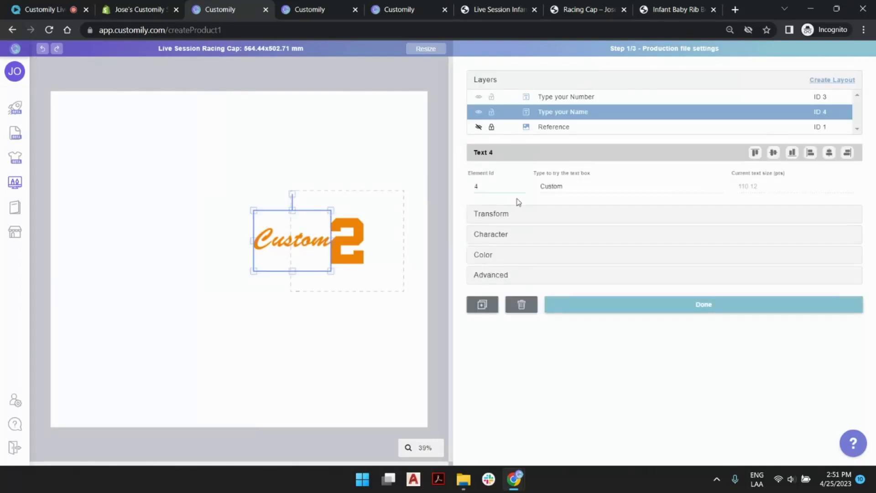
double_click(566, 186)
type("Am")
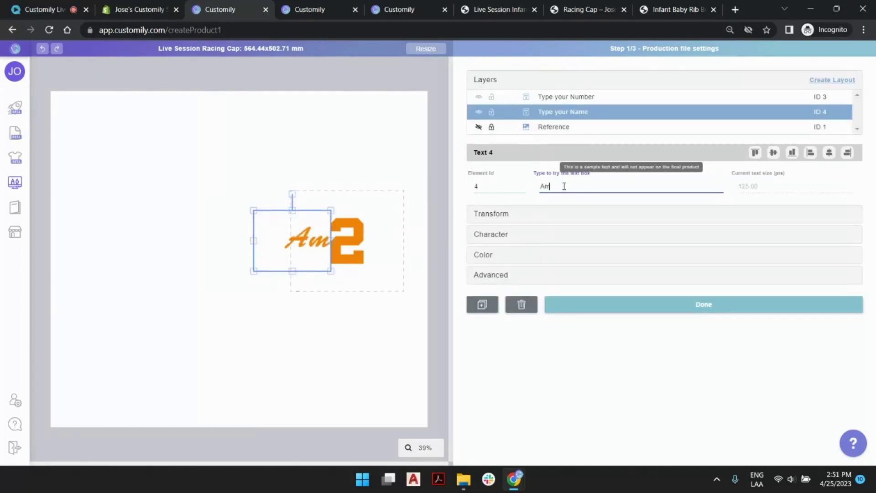
type("ber")
key("Return")
type("Lynn")
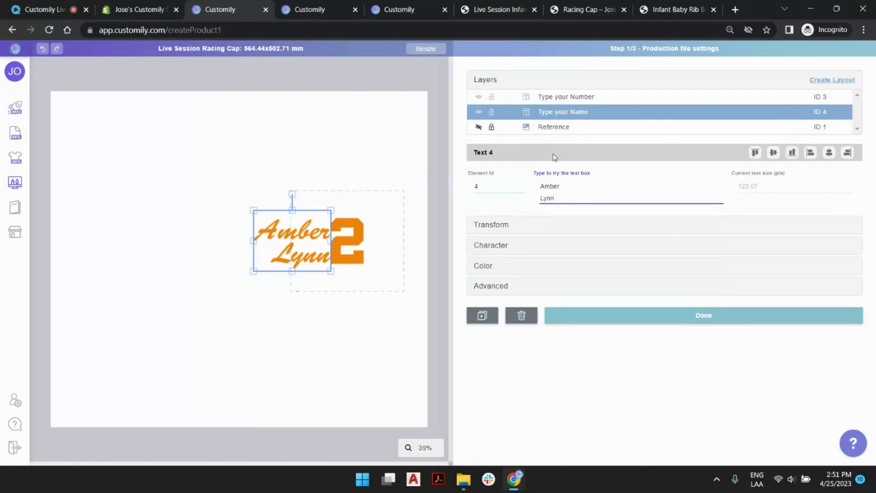
left_click(522, 188)
left_click(521, 188)
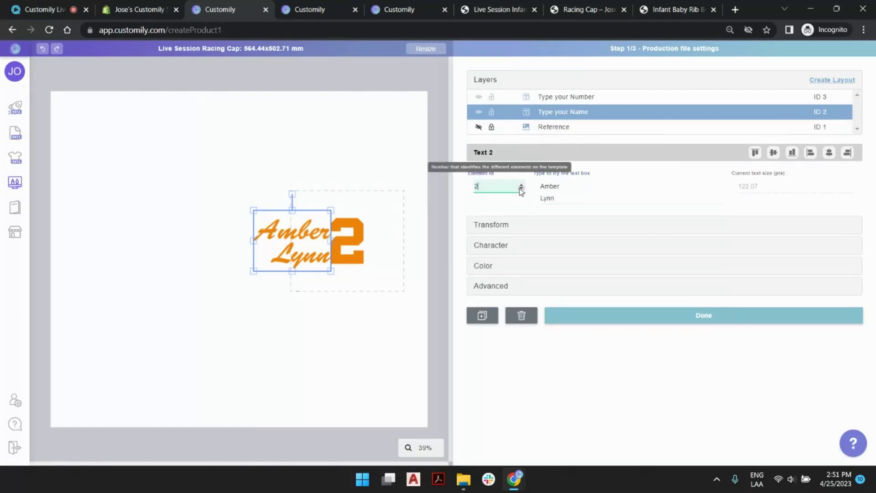
- Duplicate the name text again, move the copy directly below the original layer, and give it the shared element ID 2
left_click(263, 233)
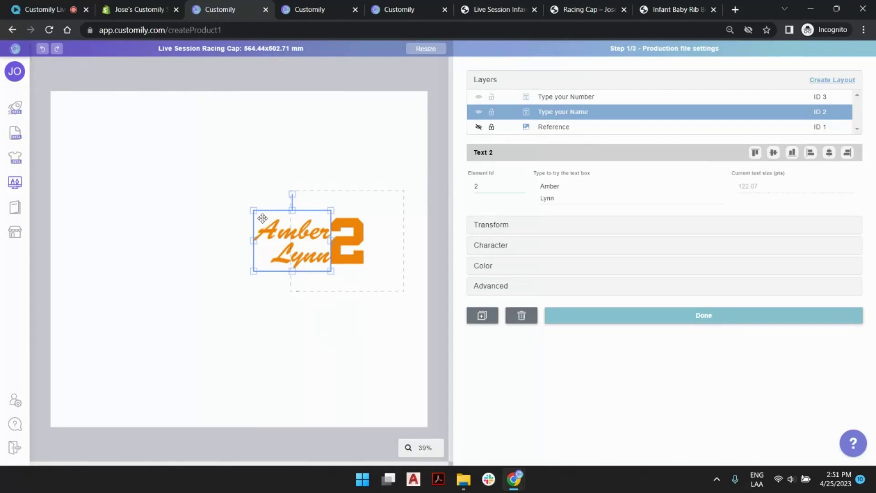
key("ctrl+v")
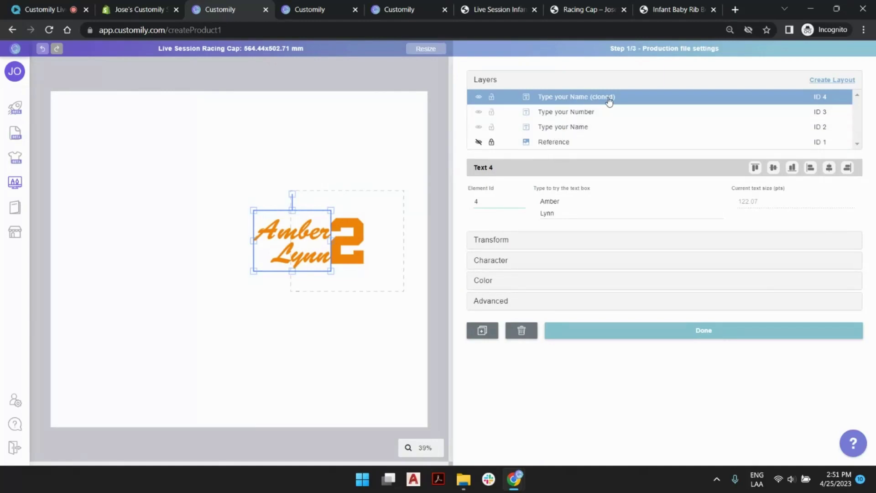
left_click_drag(607, 103, 605, 131)
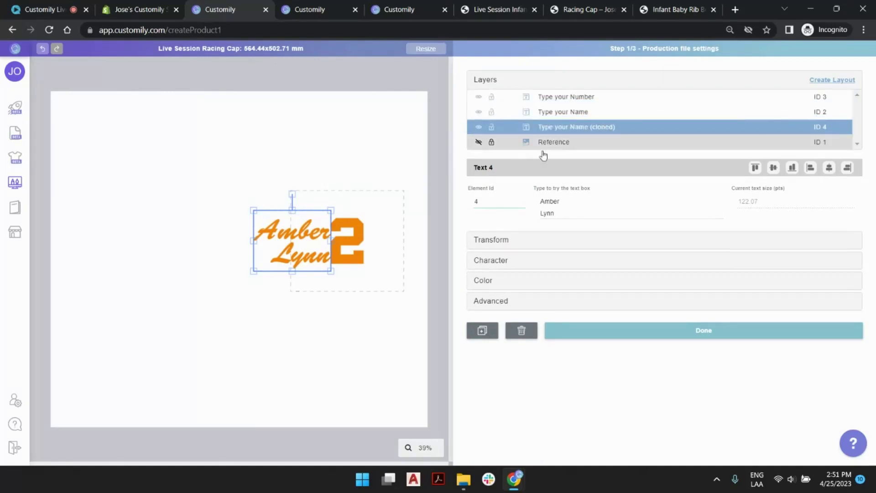
left_click(521, 203)
left_click(521, 204)
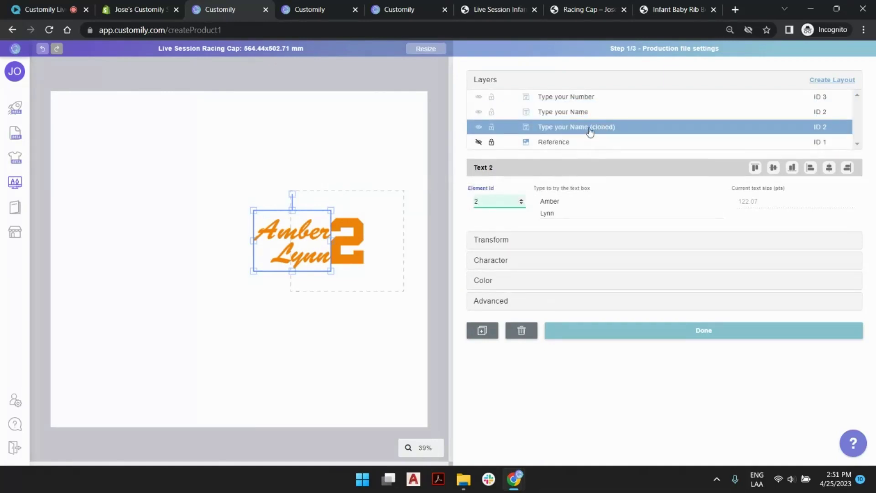
- Rename the cloned name layer as Type your Name (shadow) and hide it
double_click(580, 127)
left_click_drag(589, 129, 609, 129)
type("shadow")
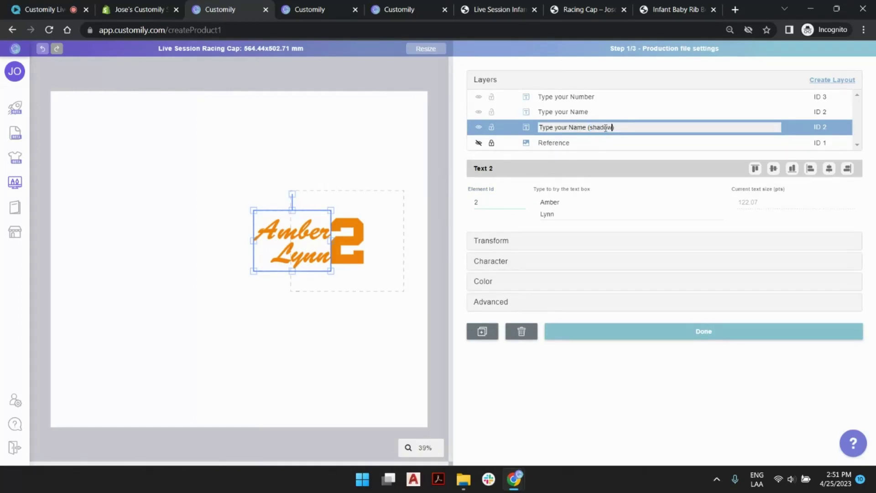
key("Return")
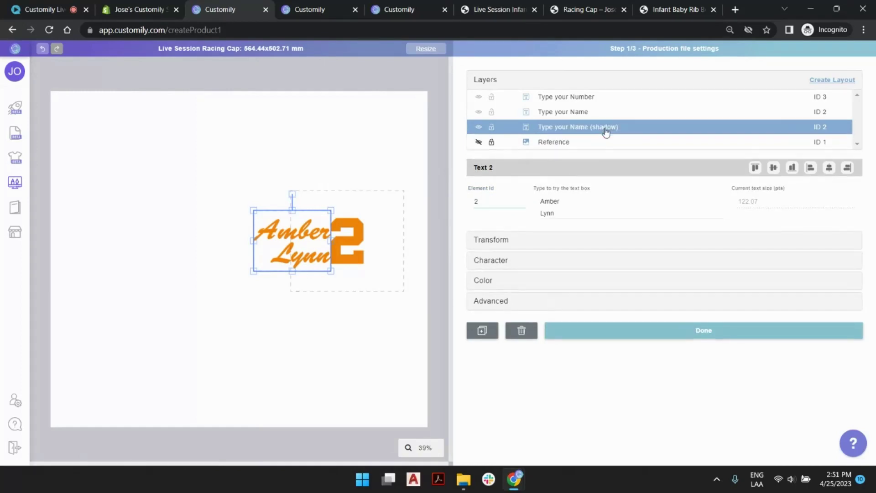
left_click(479, 127)
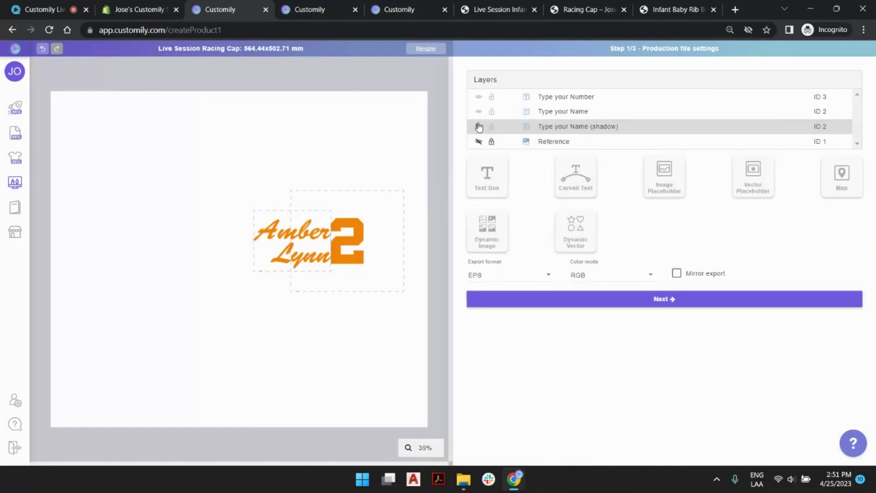
- Duplicate the number text, keep the copy directly below the original layer, and give it the shared element ID 3
left_click(577, 117)
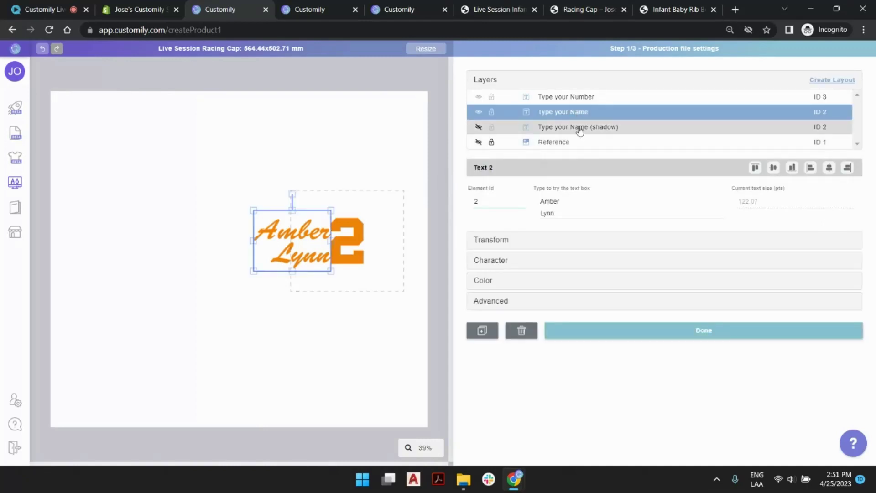
left_click(583, 100)
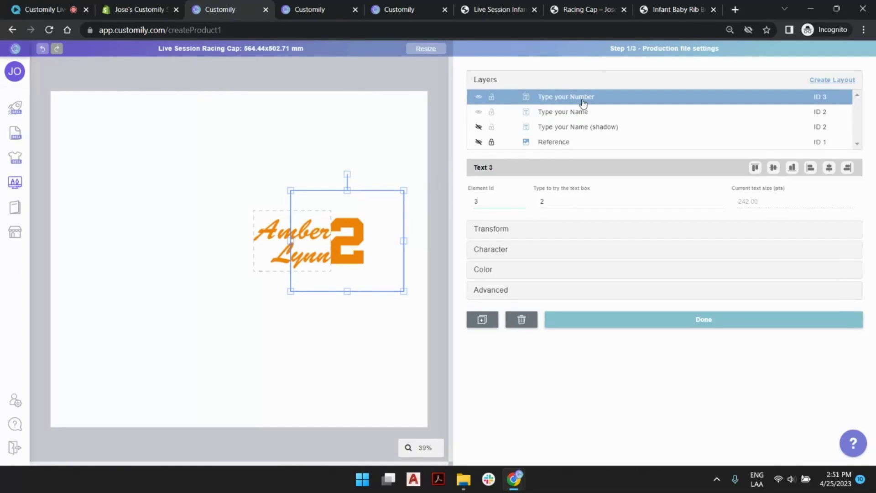
left_click(483, 320)
left_click_drag(570, 98, 587, 121)
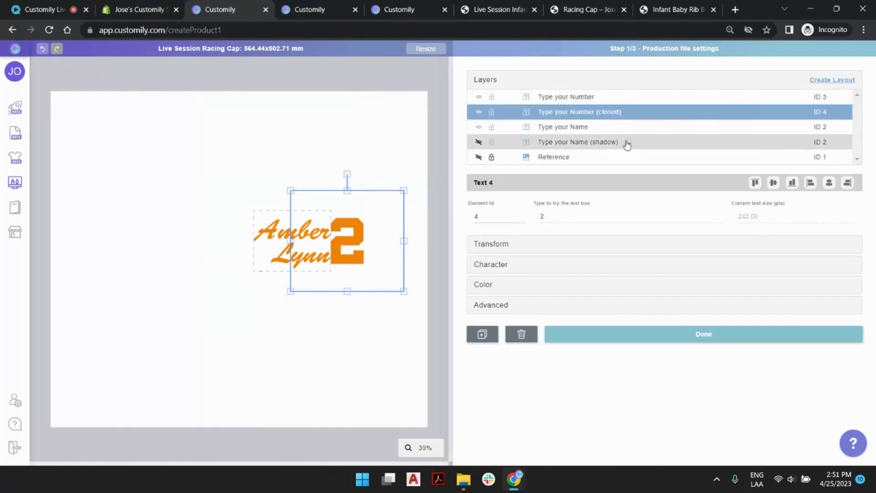
left_click(520, 219)
- Rename the cloned number layer as Type your Number (shadow) and hide it
double_click(603, 111)
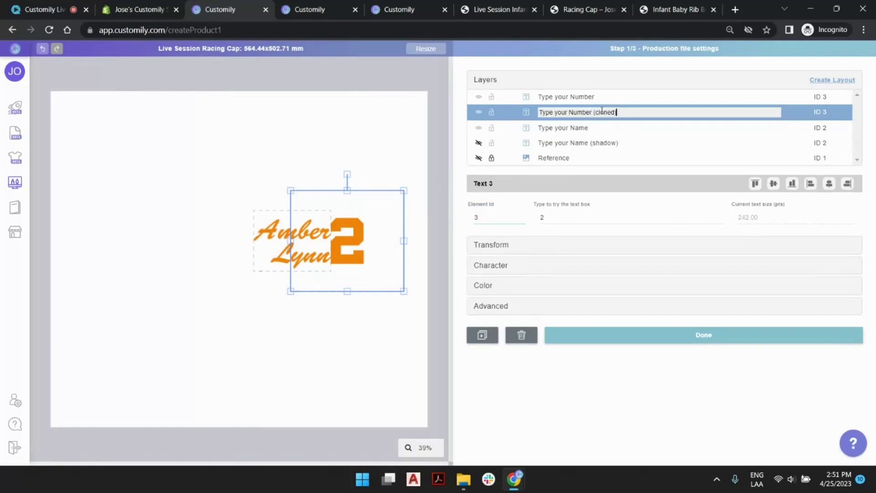
left_click_drag(596, 112, 614, 111)
type("shadow")
key("Return")
left_click(479, 112)
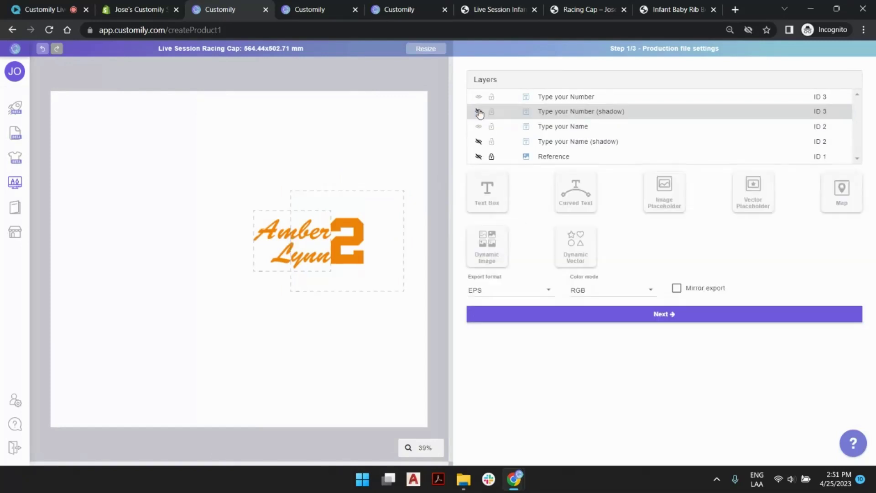
left_click(569, 97)
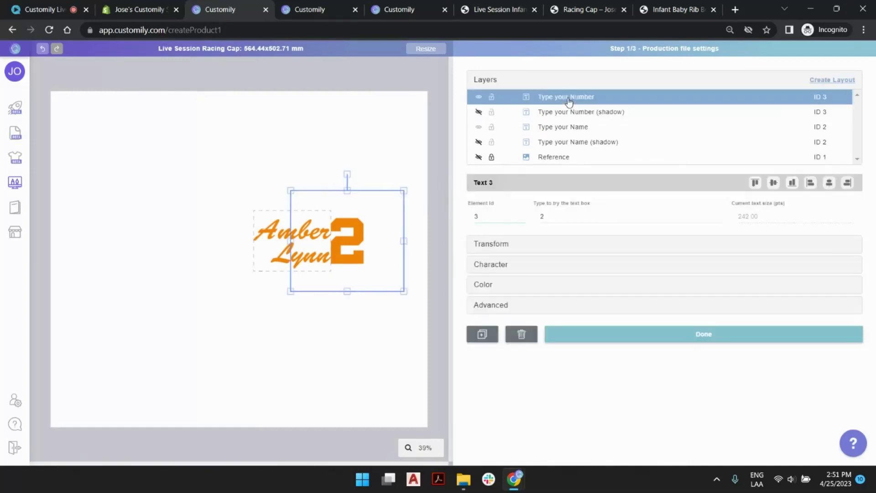
left_click(567, 129)
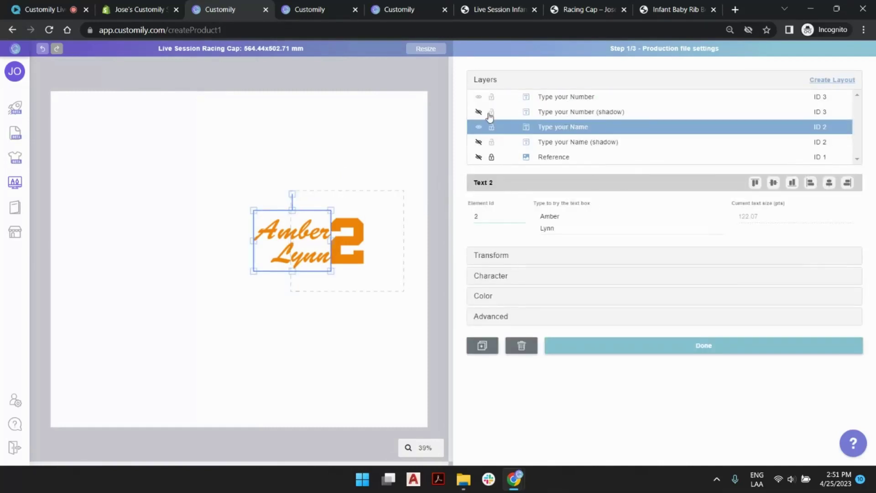
left_click(587, 112)
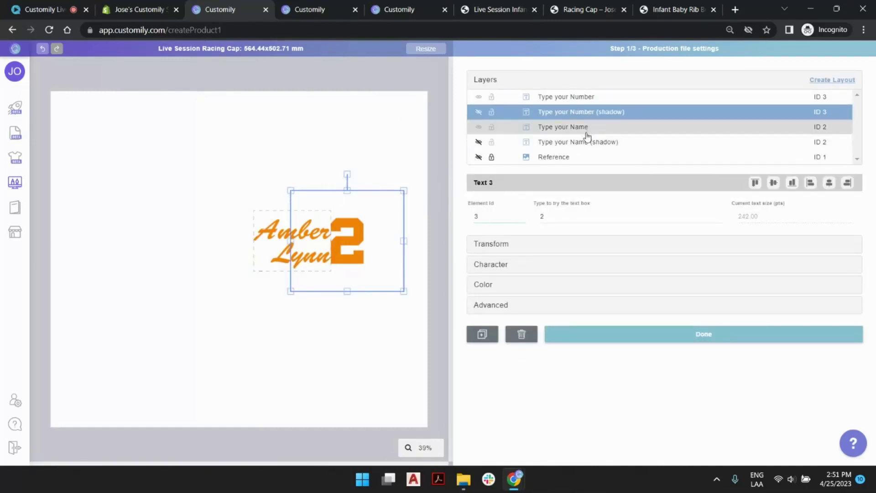
left_click(576, 142)
left_click(566, 157)
left_click(416, 80)
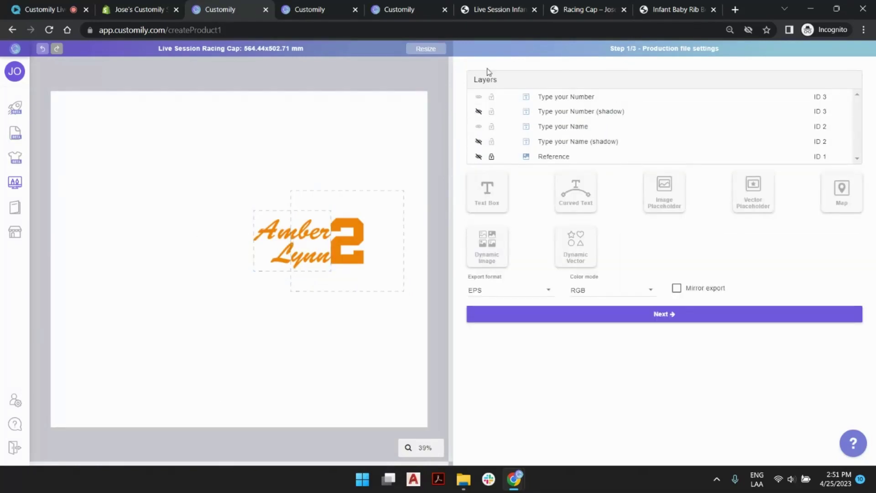
- Set the production file's export format to PDF and continue to the preview settings
left_click(505, 294)
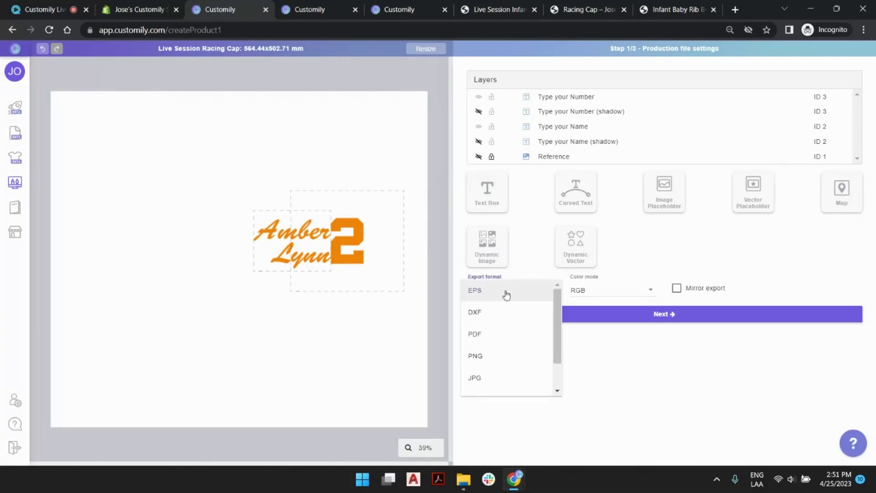
left_click(501, 334)
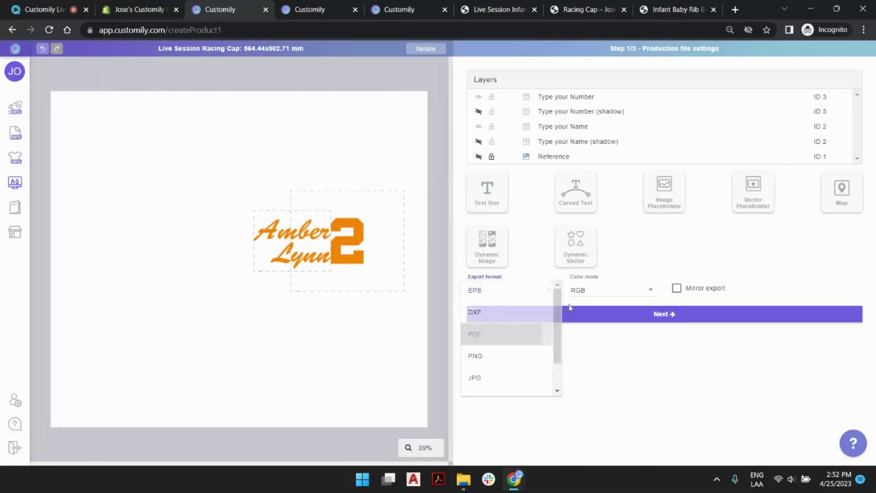
left_click(601, 319)
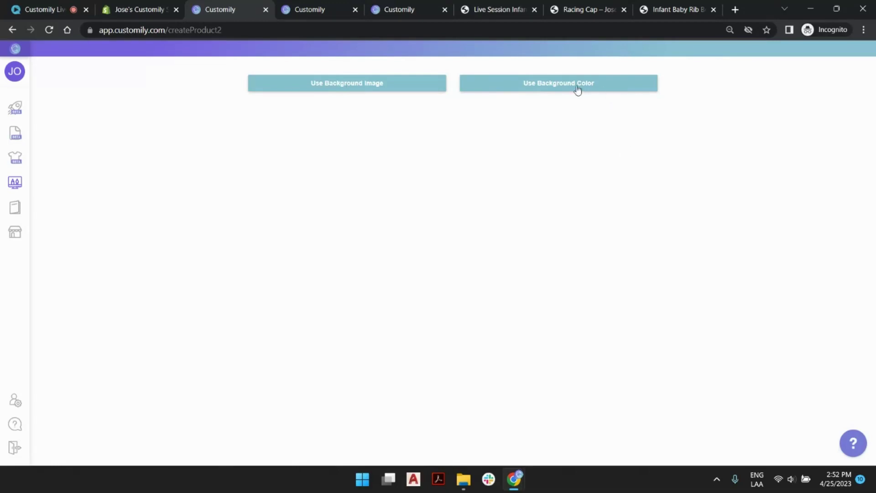
- Upload cap base.jpg as the preview background image and compare the text placement with the Reference layer, leaving that layer hidden
left_click(354, 91)
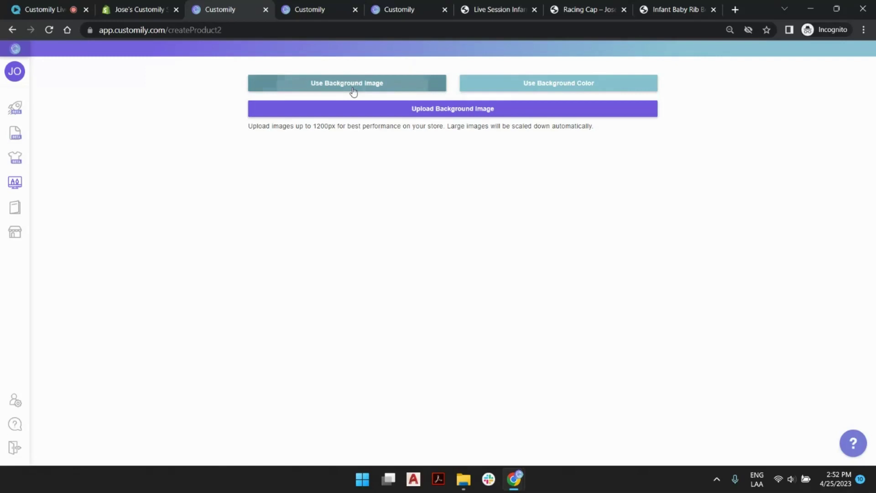
left_click(417, 117)
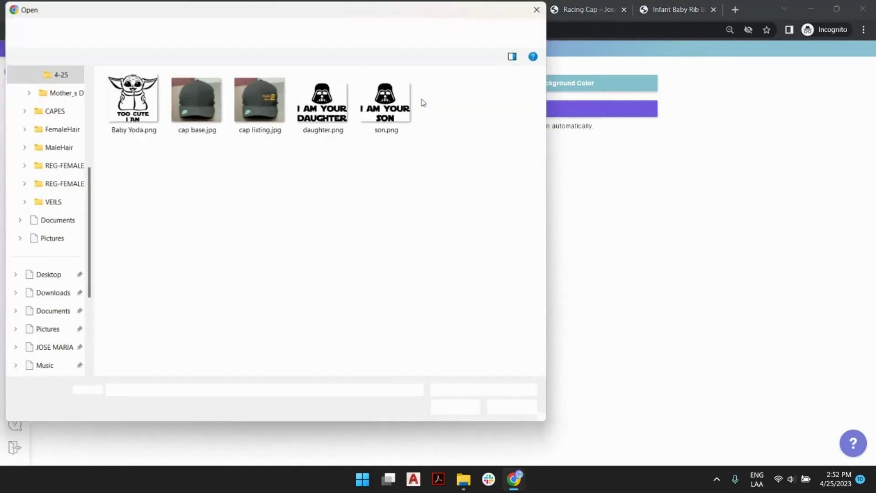
double_click(180, 89)
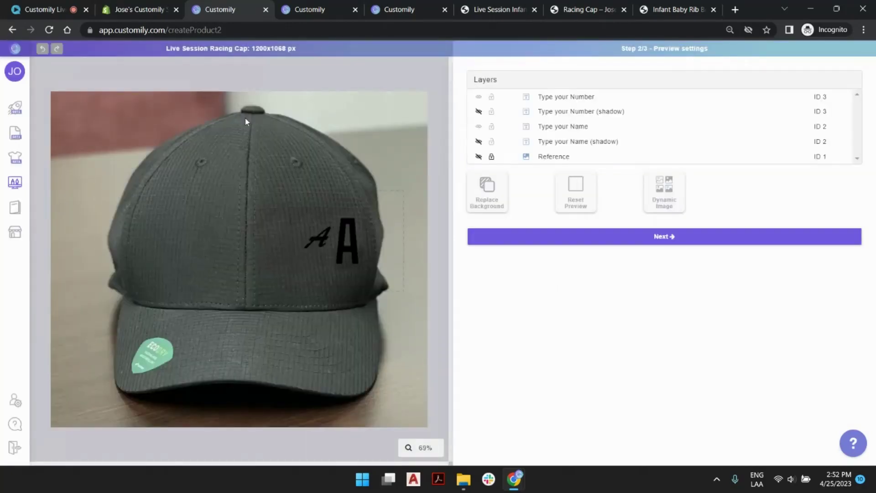
left_click(478, 159)
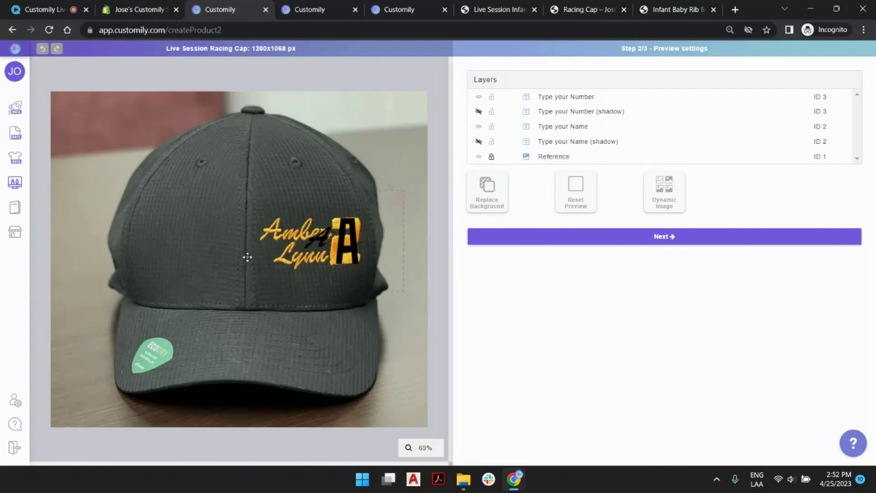
left_click(478, 156)
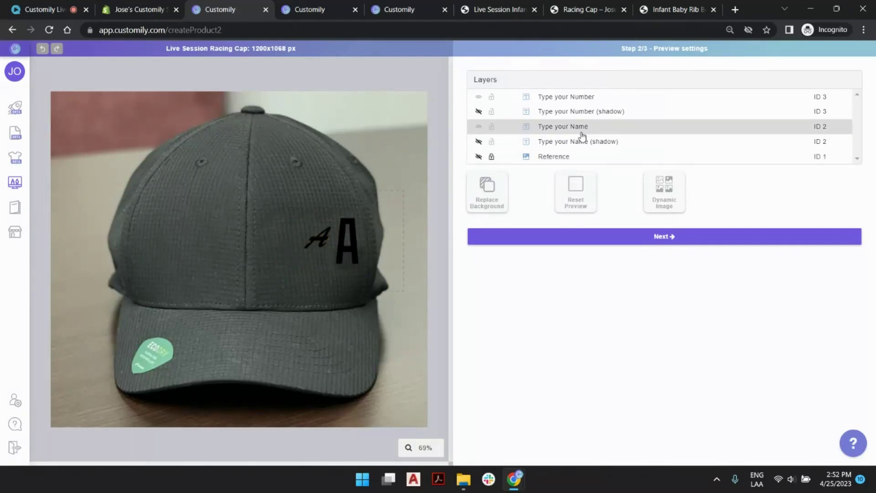
- Set the preview fill color option of the Type your Name text to 7
left_click(571, 96)
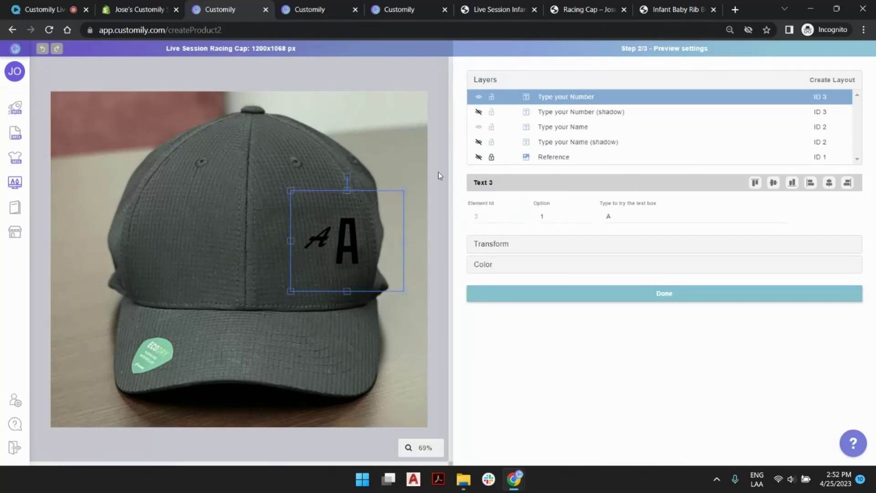
left_click(571, 128)
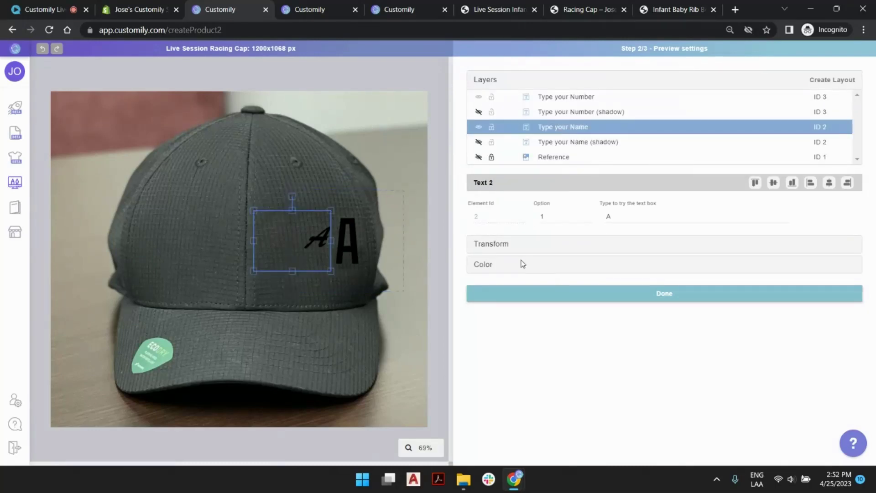
left_click(496, 265)
double_click(502, 236)
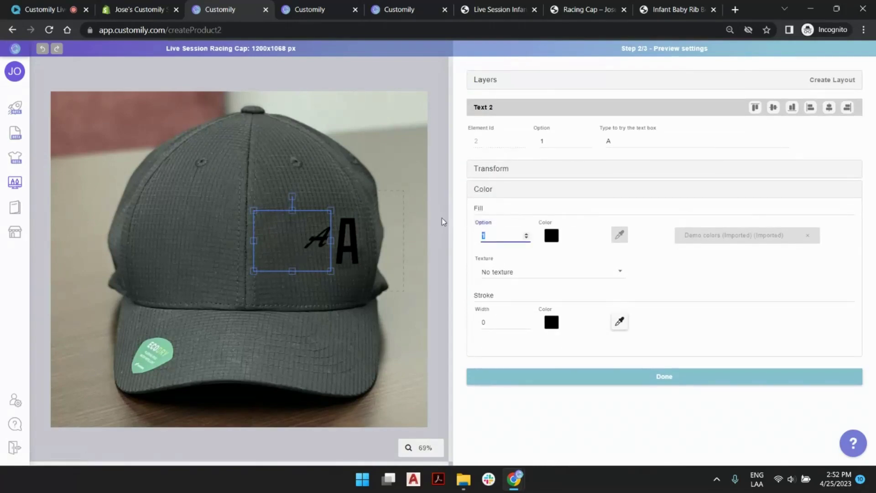
type("7")
left_click(486, 82)
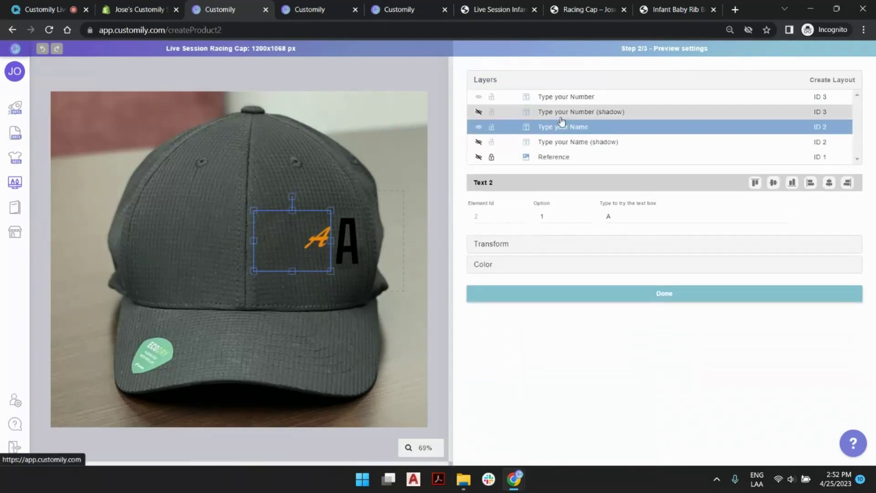
- Set the preview fill color option of the Type your Number text to 7
left_click(562, 98)
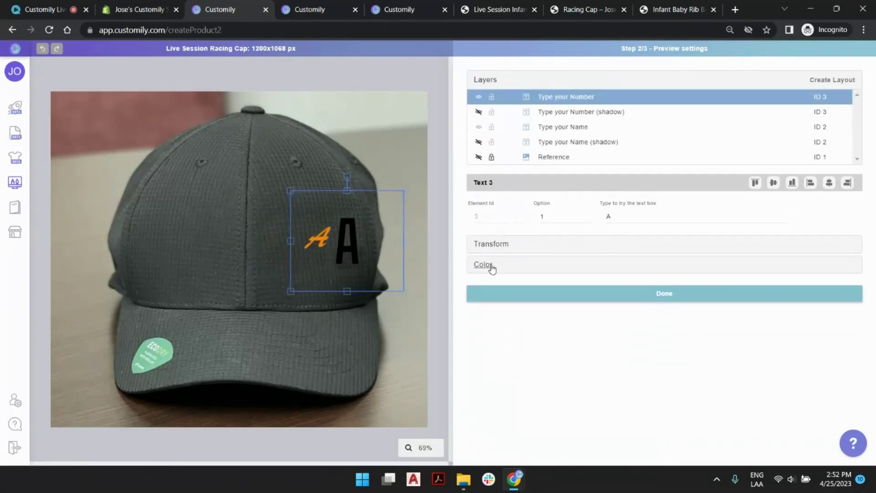
left_click(489, 266)
double_click(502, 235)
type("7")
left_click(486, 82)
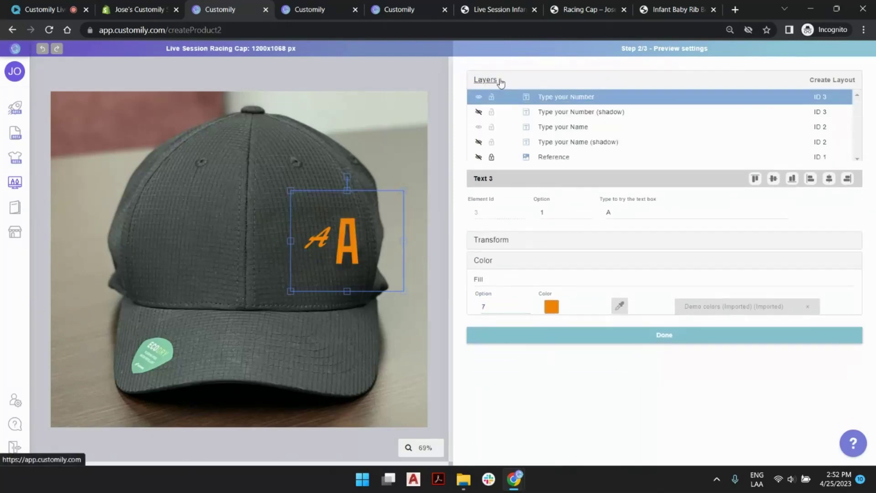
- Show both shadow layers in the preview and check the fill color settings of Type your Name (shadow)
left_click(566, 143)
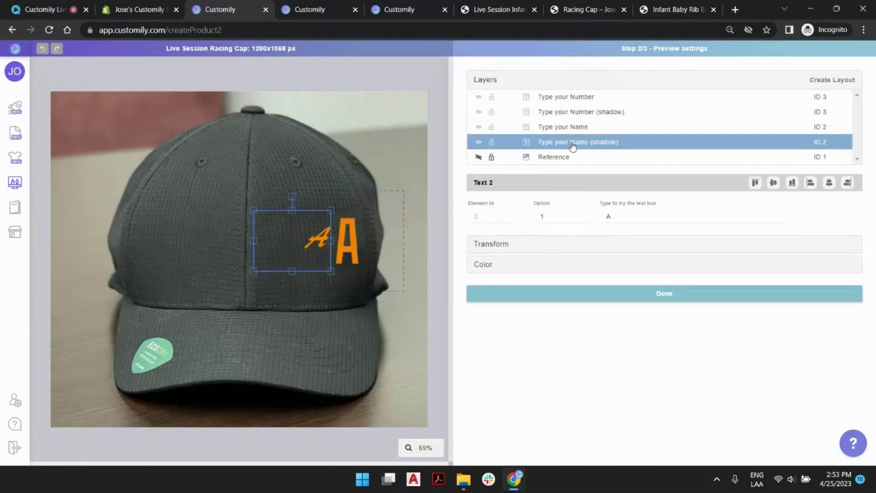
left_click(491, 266)
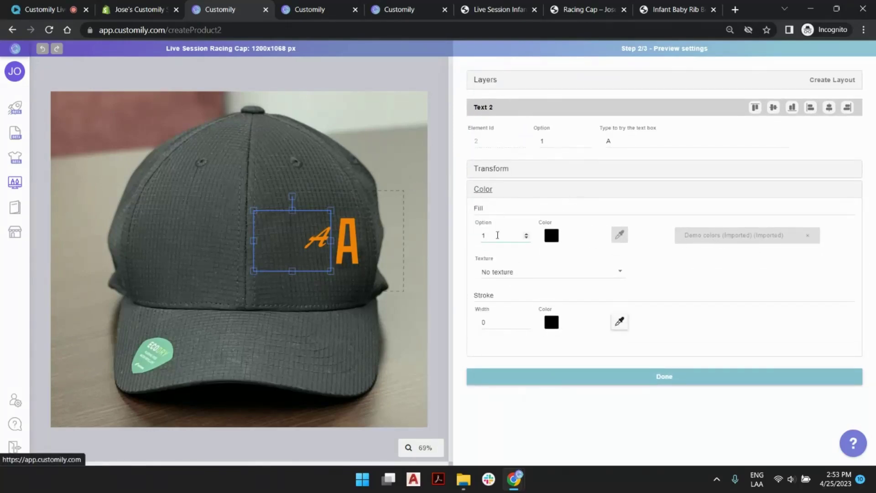
left_click(486, 81)
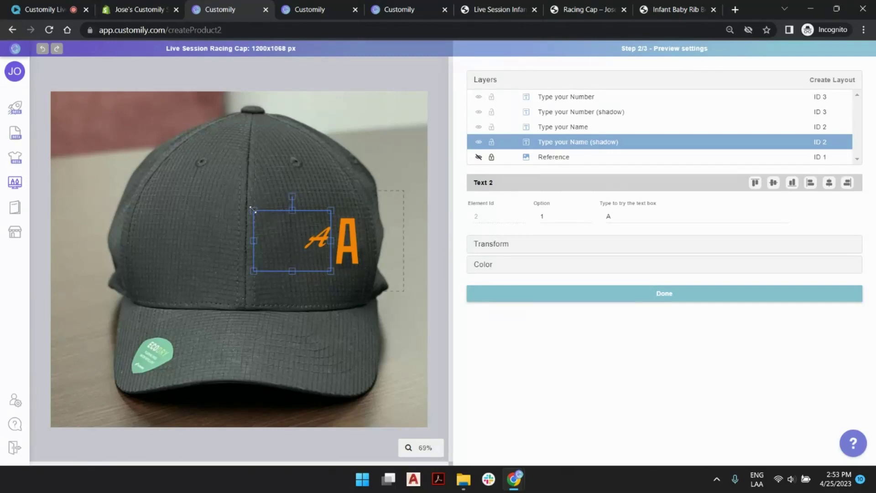
- Return to the production file settings, remove the Demo colors library from the name shadow's fill, and set its color option to 4
left_click(12, 31)
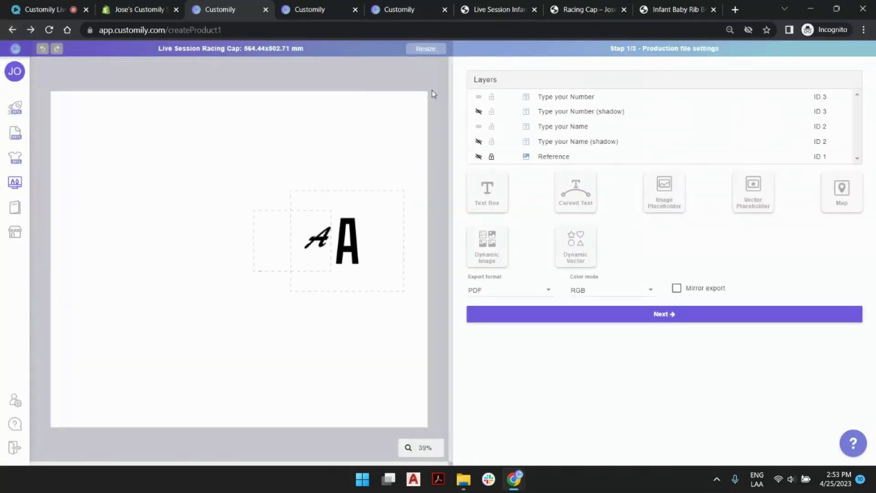
left_click(565, 142)
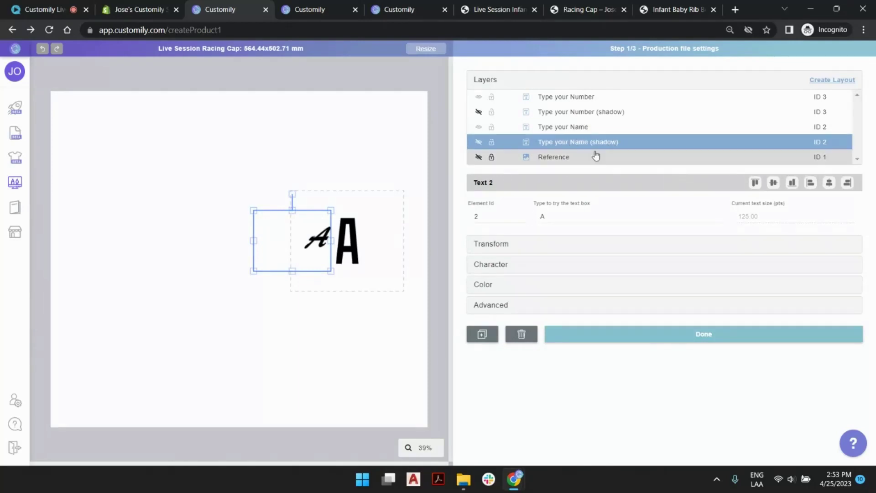
left_click(483, 285)
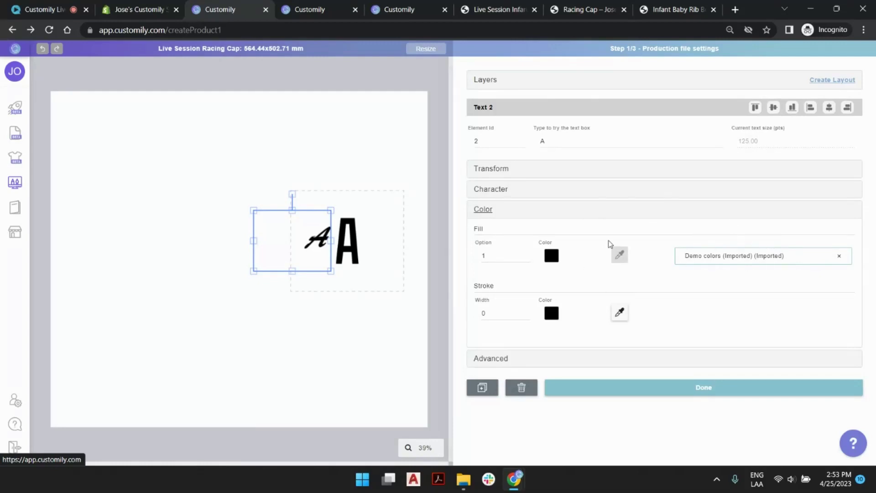
left_click(839, 256)
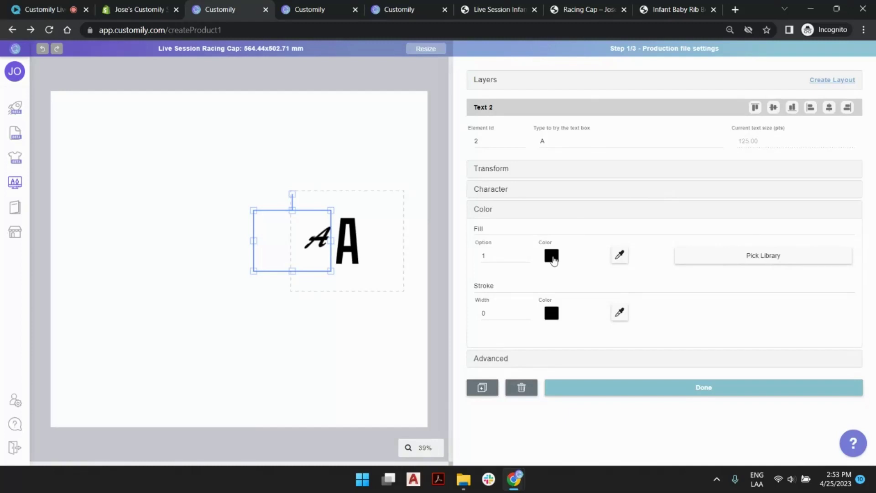
double_click(525, 253)
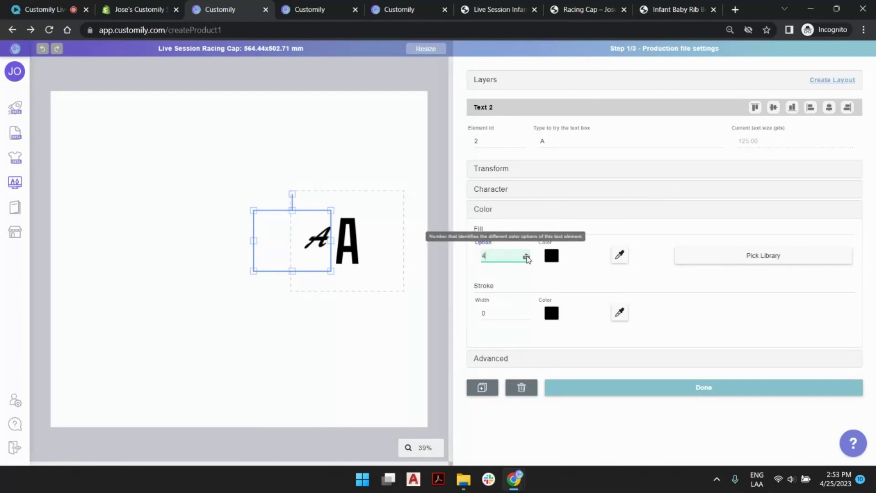
left_click(483, 80)
- Remove the Demo colors library from the fill of the Type your Number (shadow) layer
left_click(554, 112)
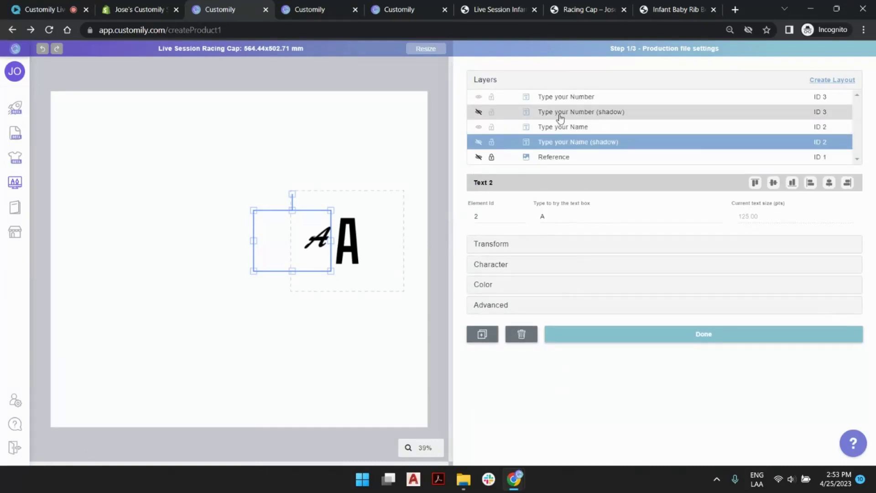
left_click(493, 284)
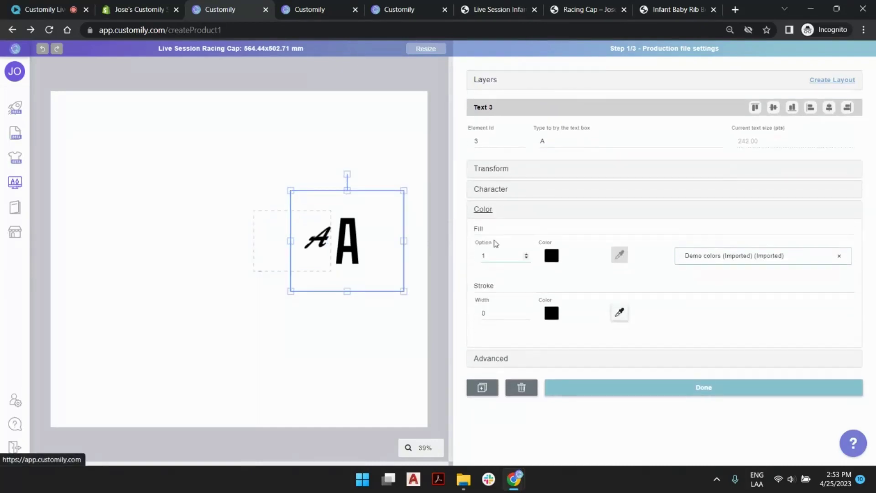
left_click(839, 255)
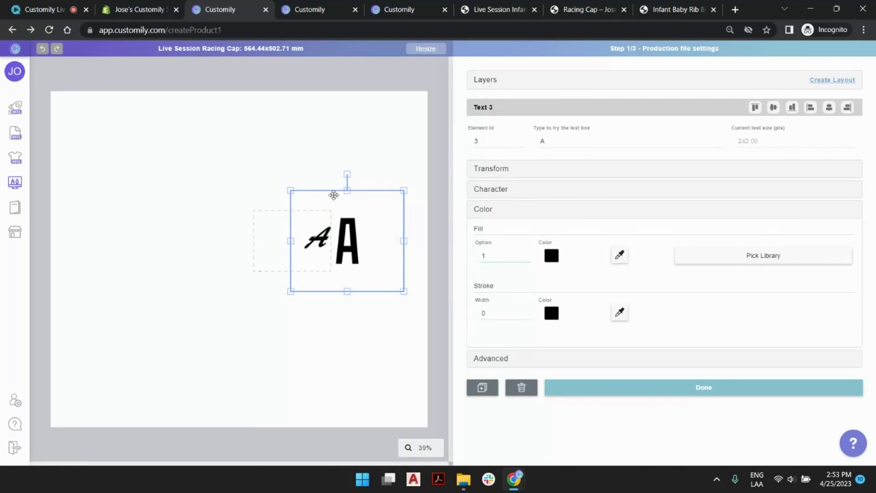
left_click(484, 81)
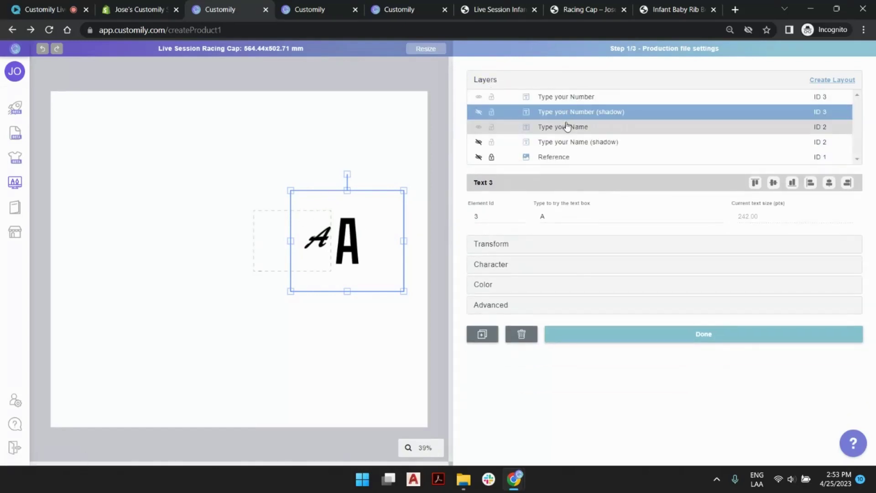
- Proceed to the preview settings and use cap base.jpg as the preview's background image
left_click(431, 70)
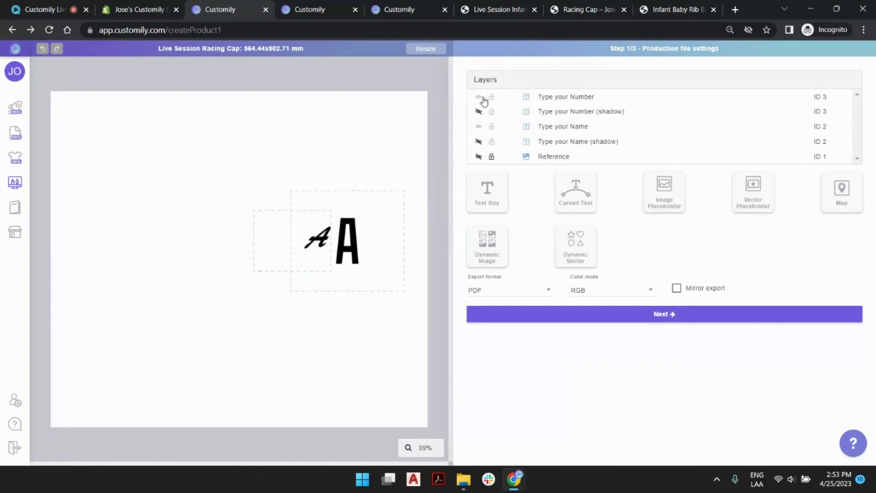
left_click(682, 320)
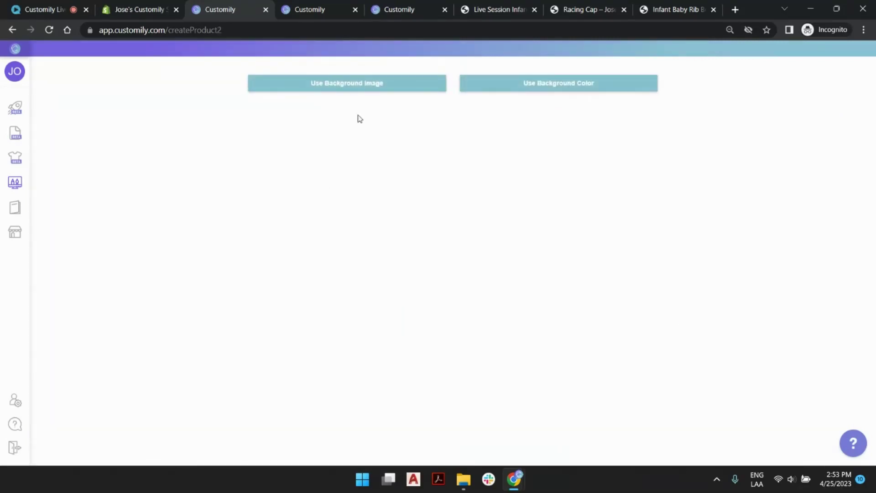
left_click(377, 88)
left_click(391, 109)
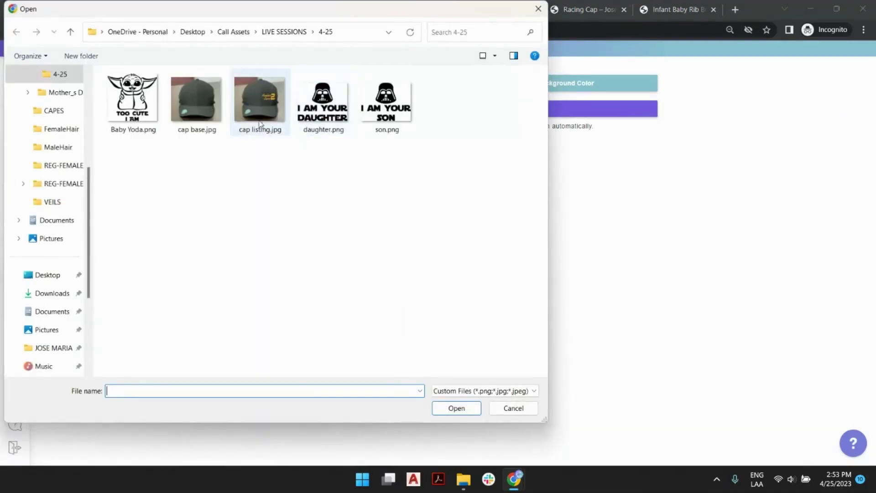
double_click(201, 99)
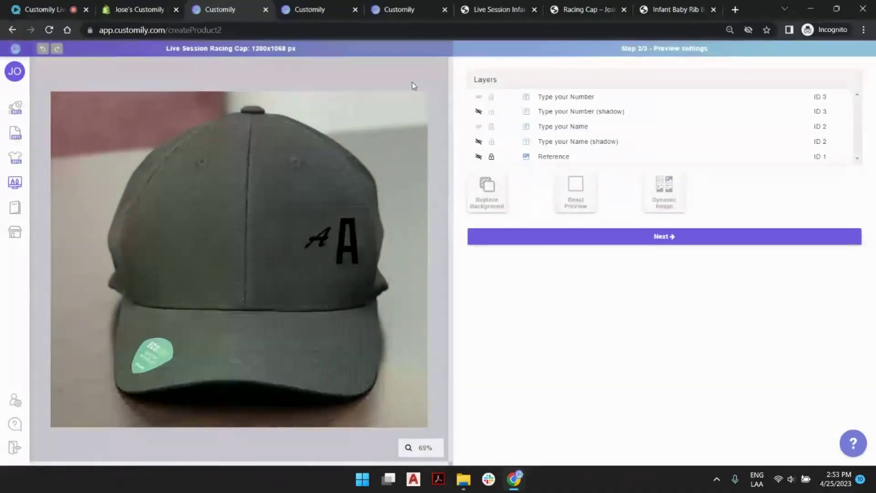
- Show both shadow layers in the preview and set the fill color option of the Type your Name text to 7
left_click(479, 111)
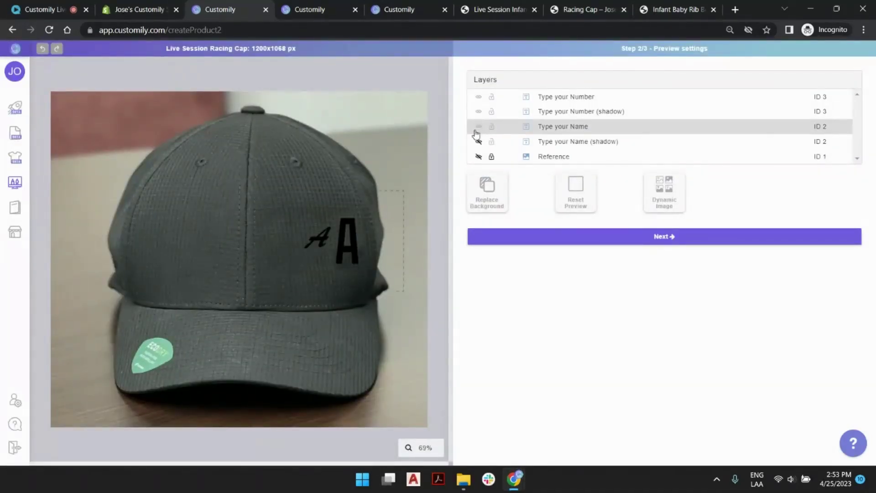
left_click(479, 141)
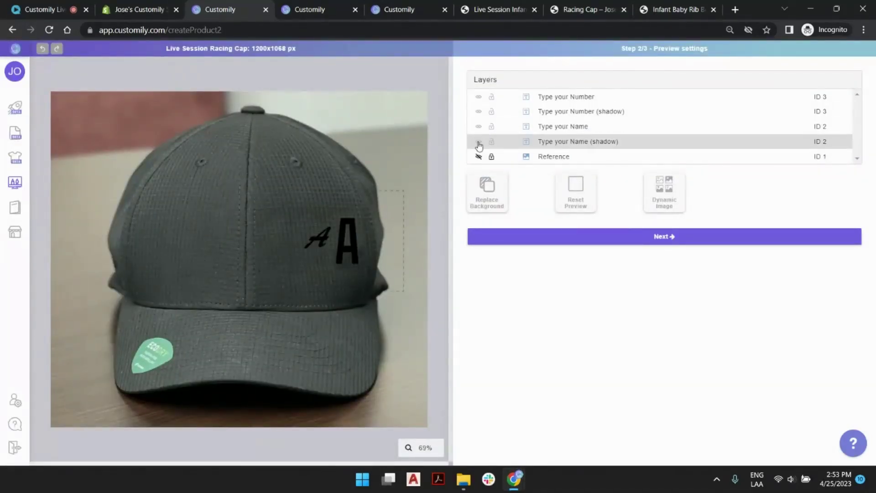
left_click(570, 130)
left_click(492, 263)
left_click_drag(493, 236, 450, 235)
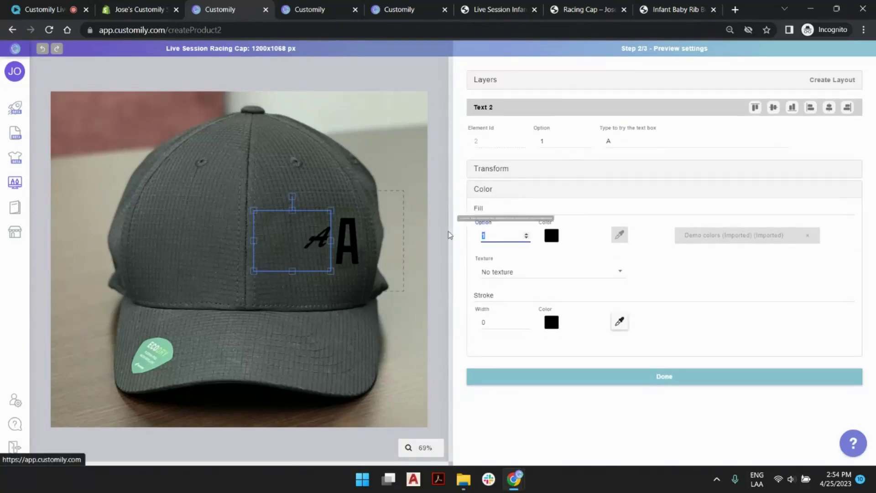
- Set the fill color option of the Type your Number text to 7 in the cap preview
left_click(480, 79)
left_click(558, 96)
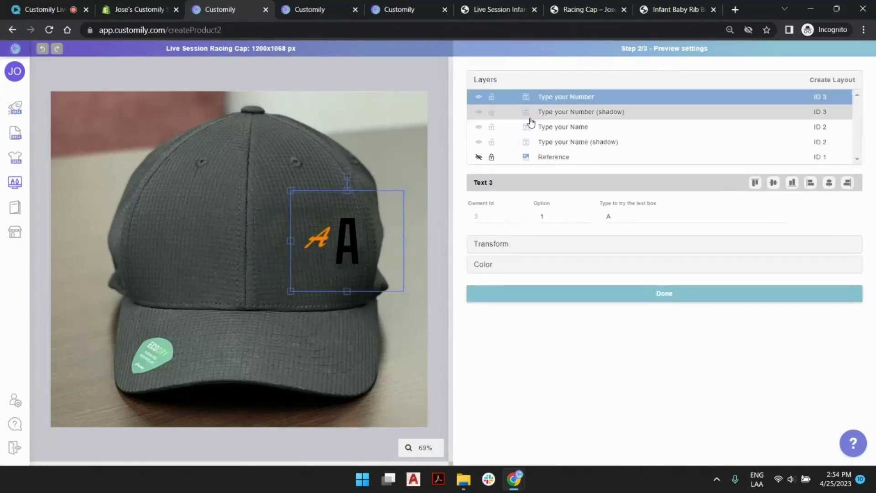
left_click(480, 244)
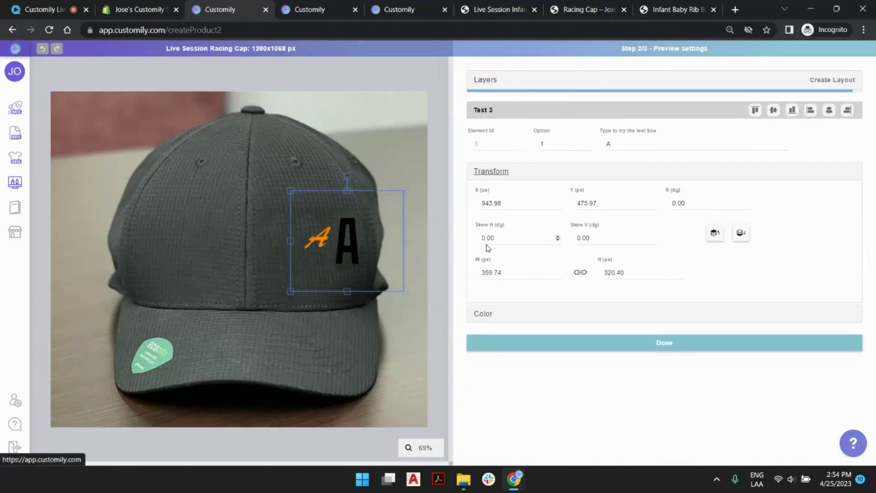
left_click(482, 317)
left_click_drag(489, 235, 466, 237)
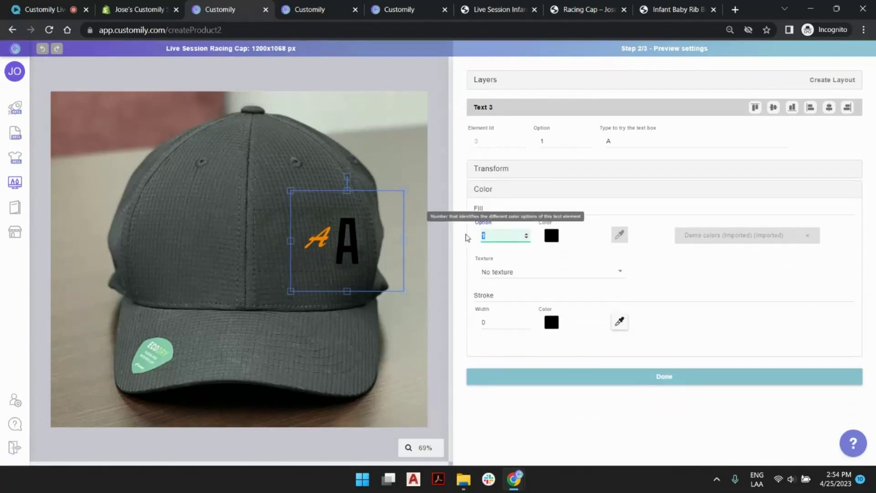
type("7")
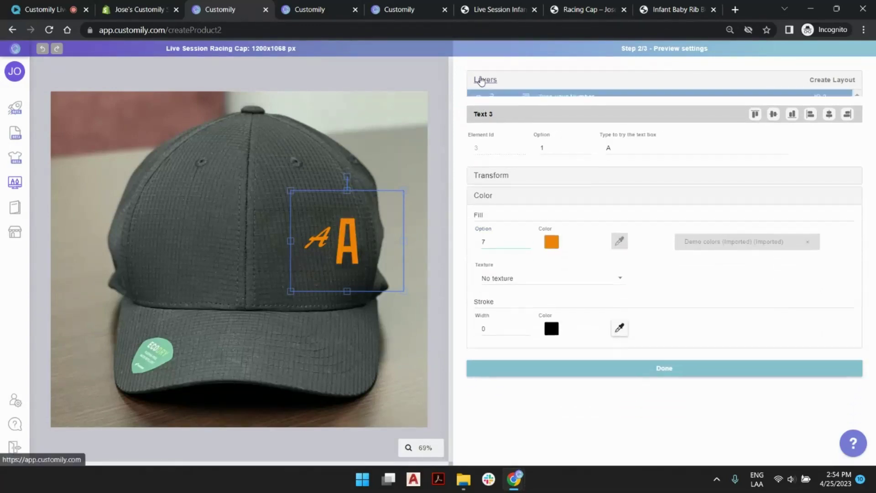
- Offset the Type your Number (shadow) text to X 946.98 and Y 478.97 px, and nudge the orange number to about X 943, Y 475 px
left_click(484, 80)
scroll(366, 227, "up", 3)
scroll(367, 227, "up", 9)
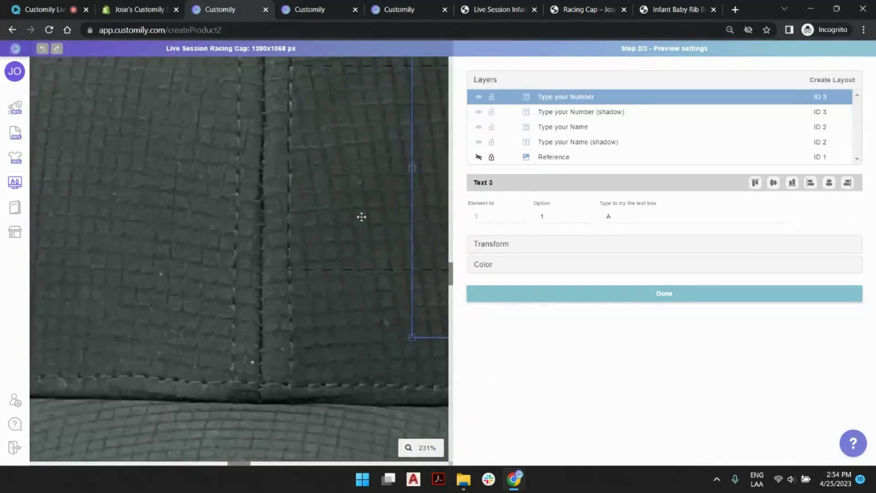
left_click_drag(241, 465, 369, 466)
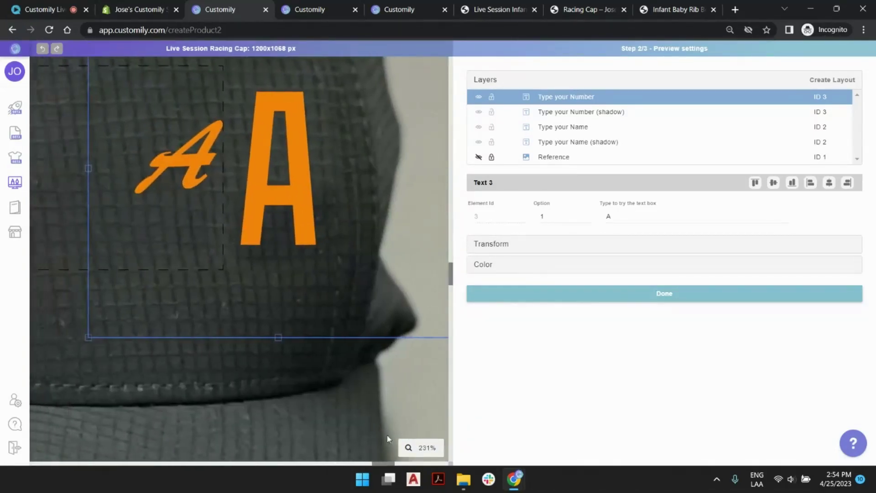
scroll(263, 119, "up", 2)
scroll(264, 119, "up", 2)
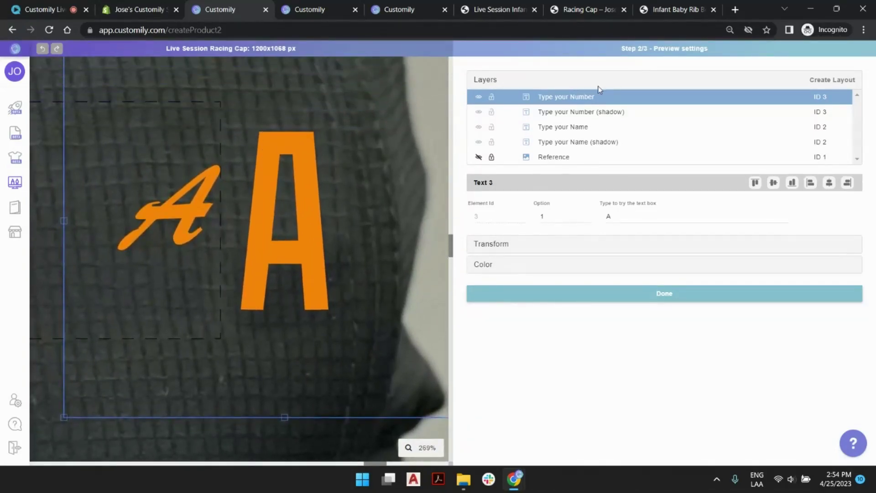
left_click(578, 116)
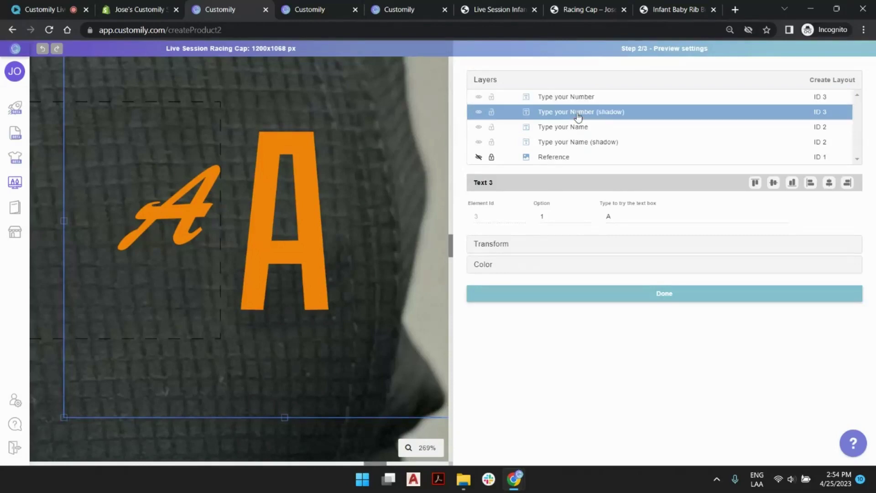
left_click(504, 247)
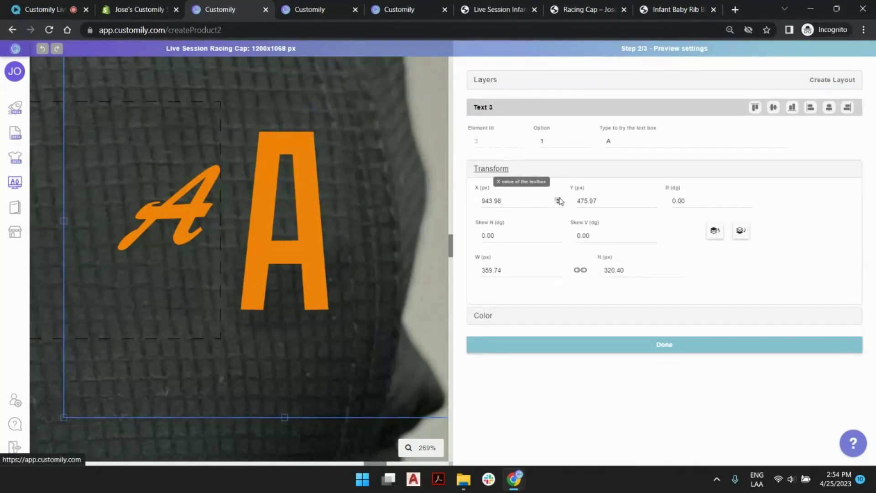
left_click(558, 199)
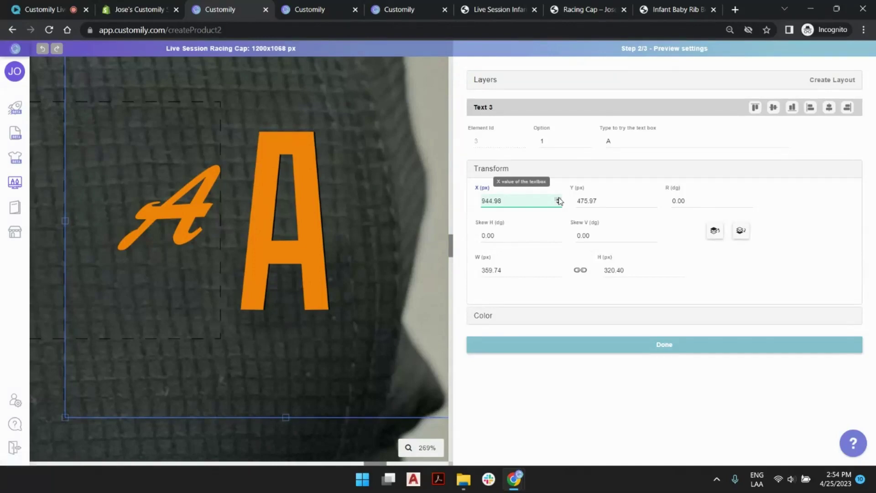
left_click(559, 199)
left_click(653, 199)
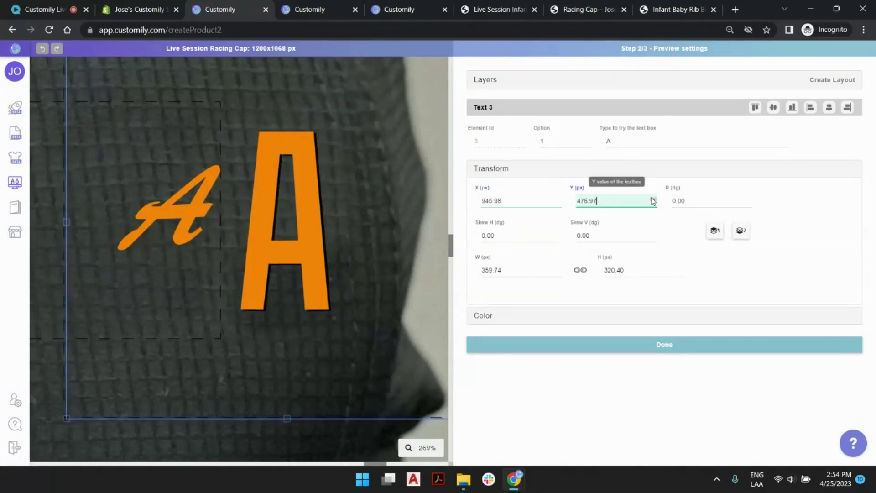
left_click(653, 199)
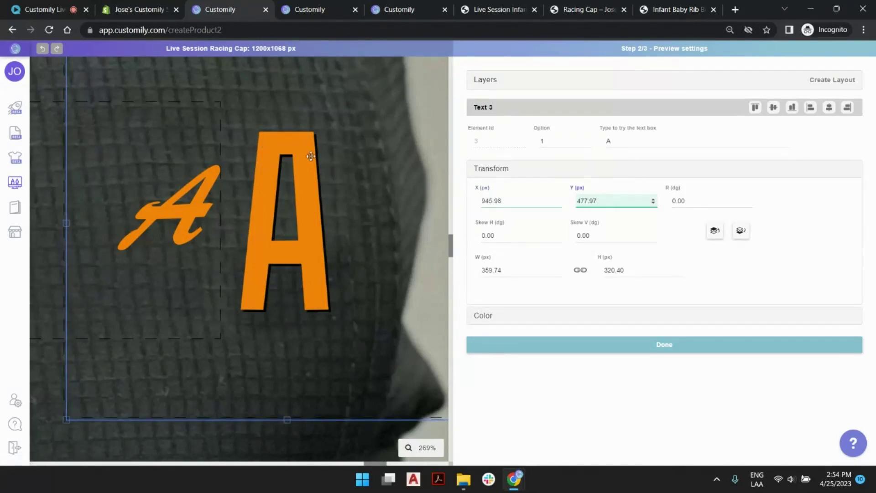
left_click(653, 199)
left_click(553, 199)
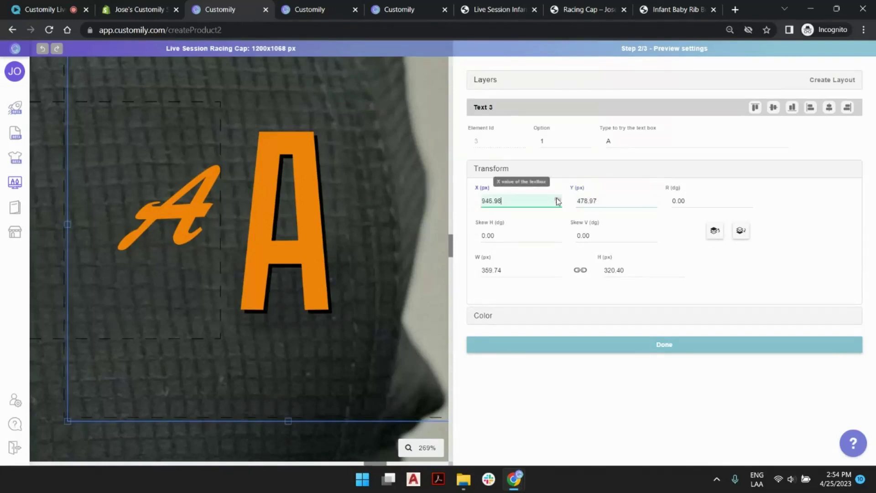
left_click_drag(202, 205, 197, 201)
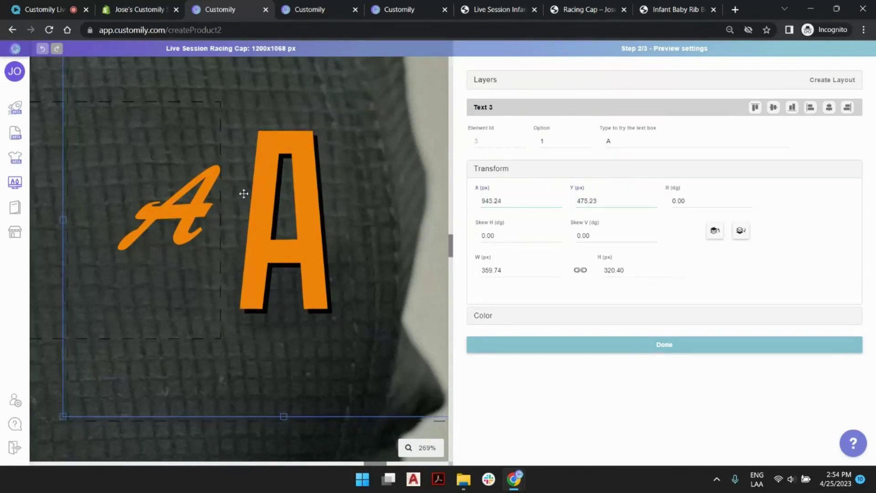
- Offset the Type your Name (shadow) text to X 771.09 px and Y 477.45 px
left_click(485, 80)
left_click(597, 142)
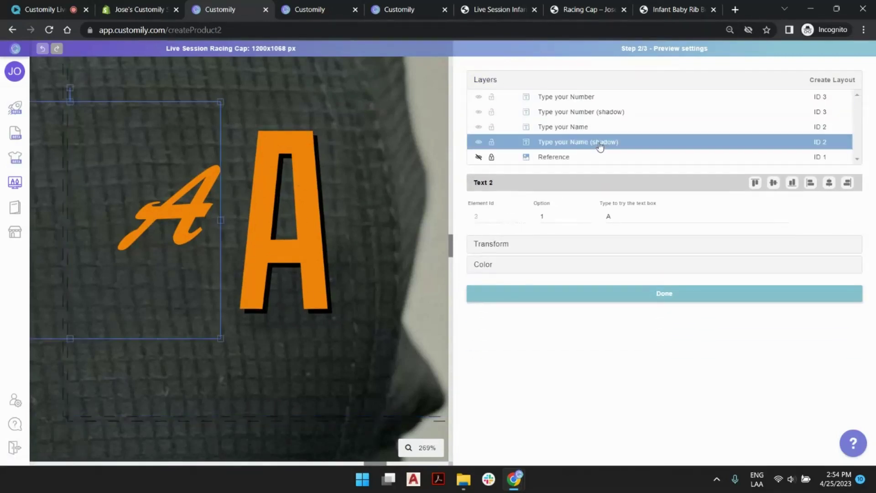
left_click(499, 245)
left_click(557, 199)
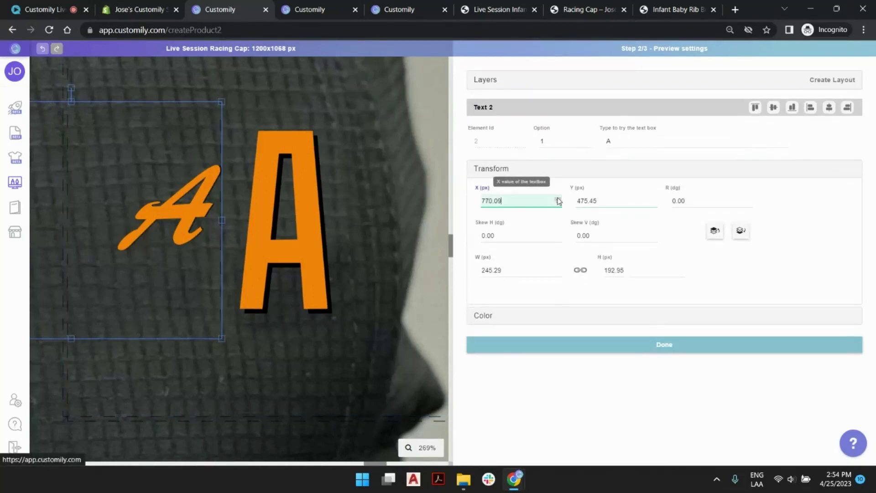
left_click(558, 199)
left_click(653, 199)
left_click(653, 199)
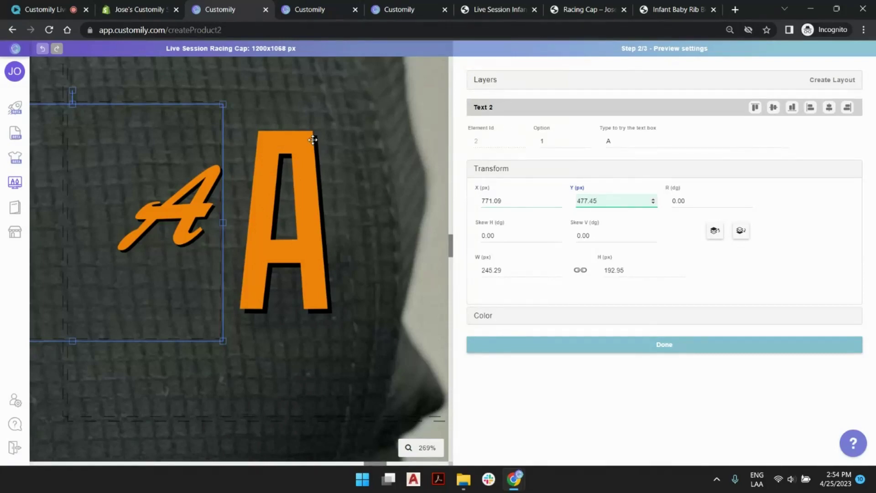
- Apply the Embroidery Thin texture to the fill of the Type your Number text
left_click(160, 207)
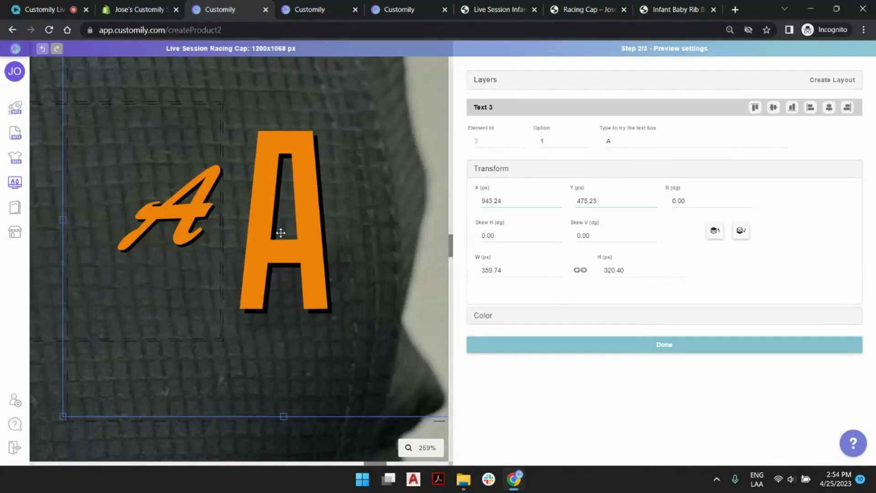
left_click(496, 81)
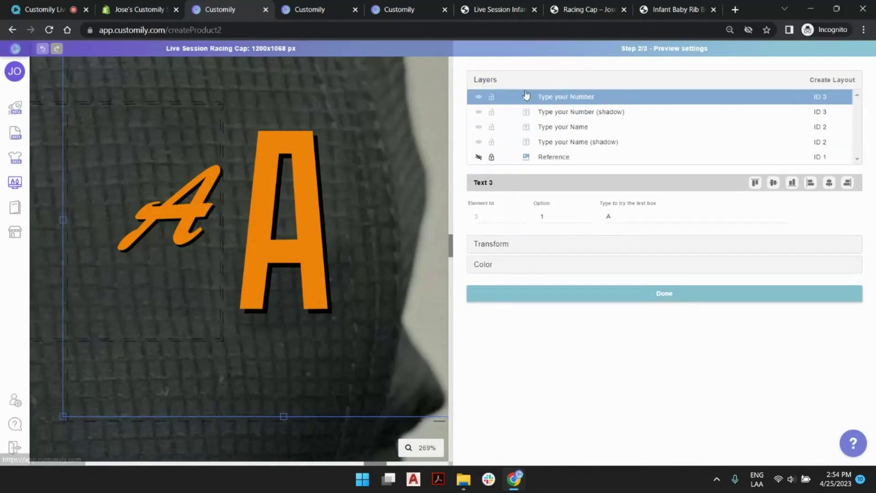
left_click(526, 96)
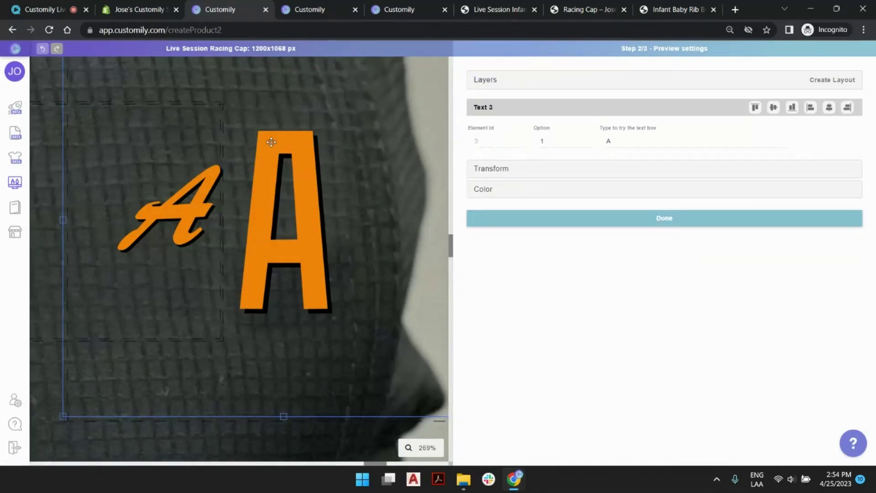
left_click(487, 188)
left_click(524, 275)
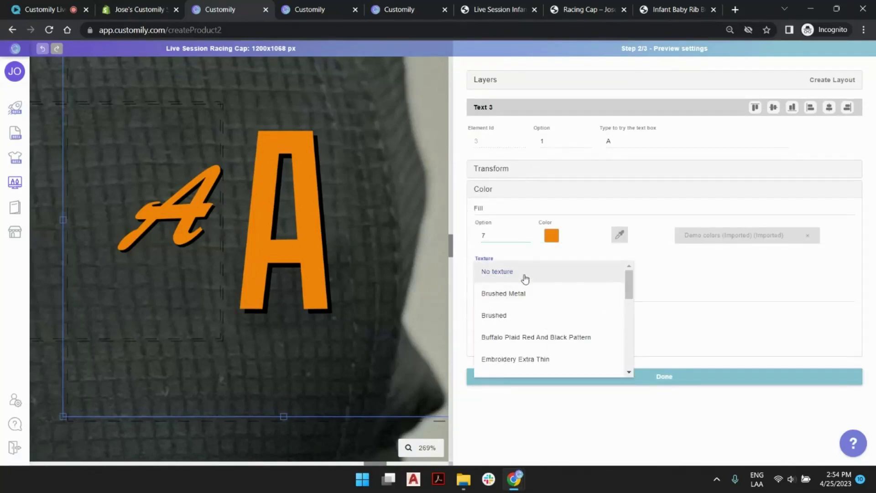
scroll(554, 301, "down", 2)
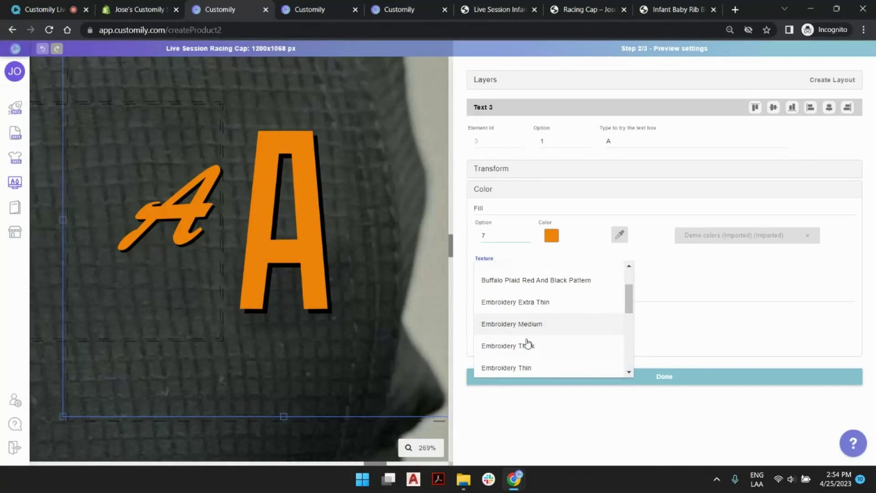
left_click(530, 368)
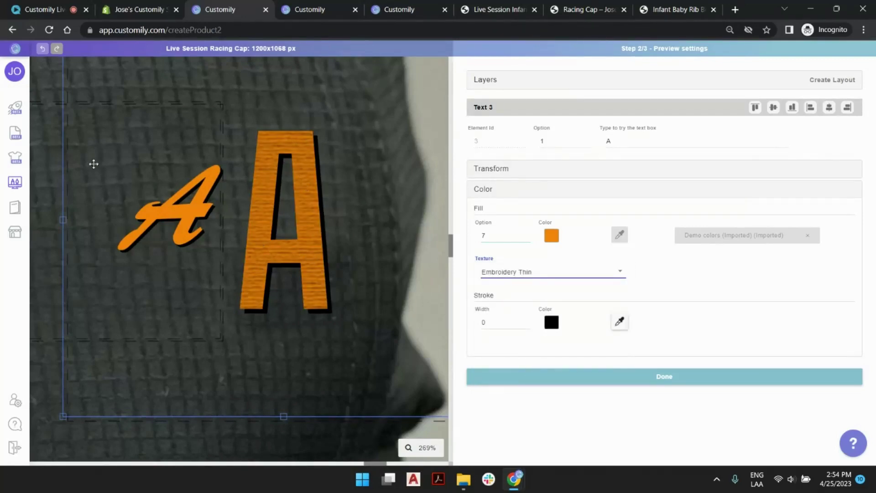
- Apply the Embroidery Thin texture to the fill of the Type your Name text
left_click(46, 153)
left_click(536, 272)
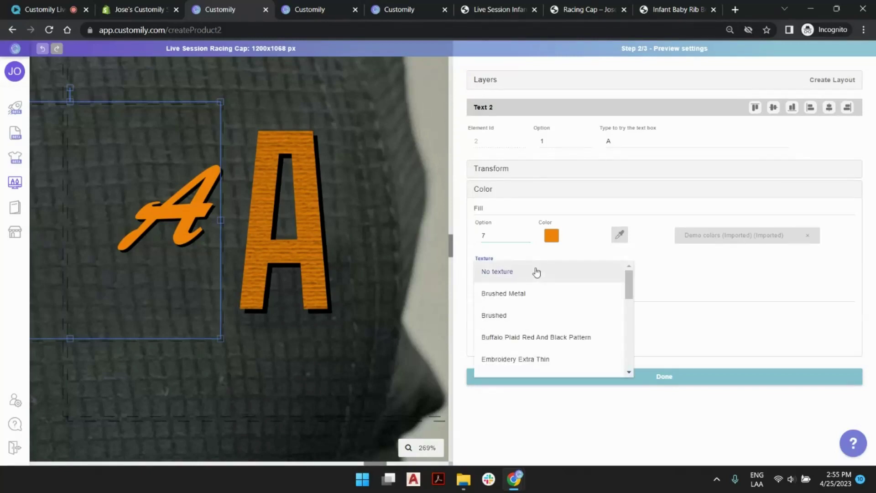
scroll(530, 344, "down", 2)
scroll(532, 346, "down", 2)
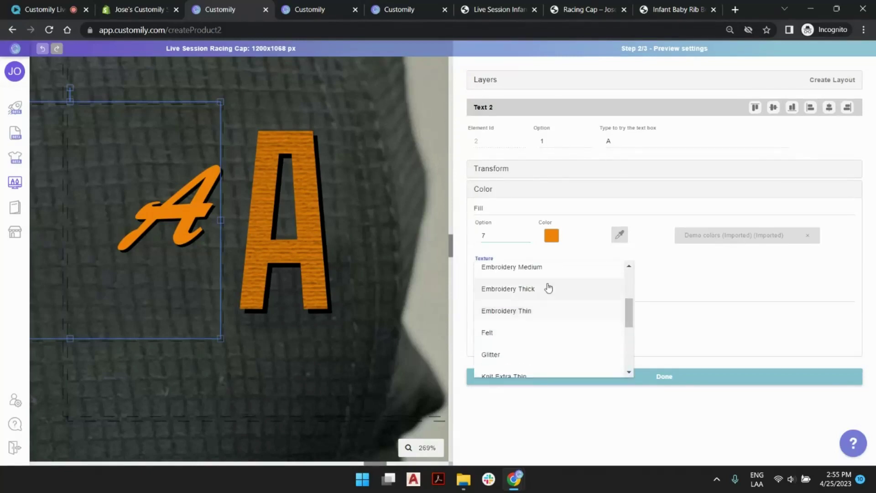
left_click(530, 313)
- Switch the fill texture of the Type your Name text to Glitter
scroll(258, 230, "down", 4)
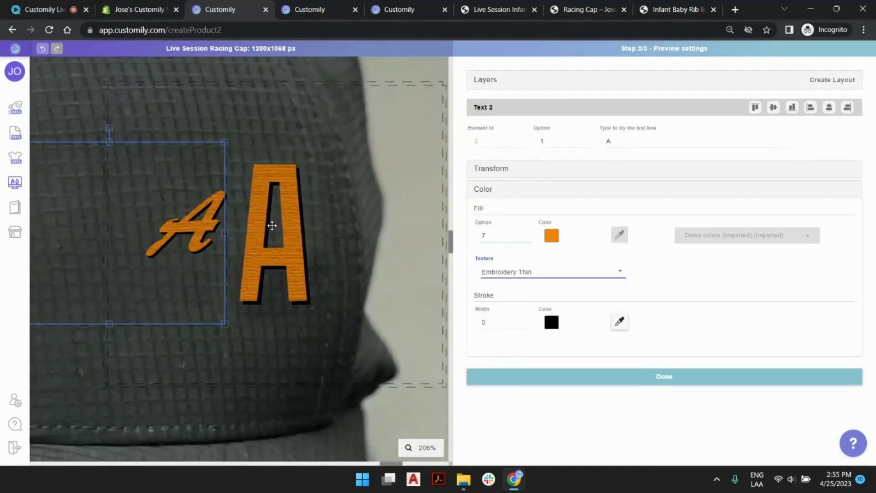
left_click(549, 273)
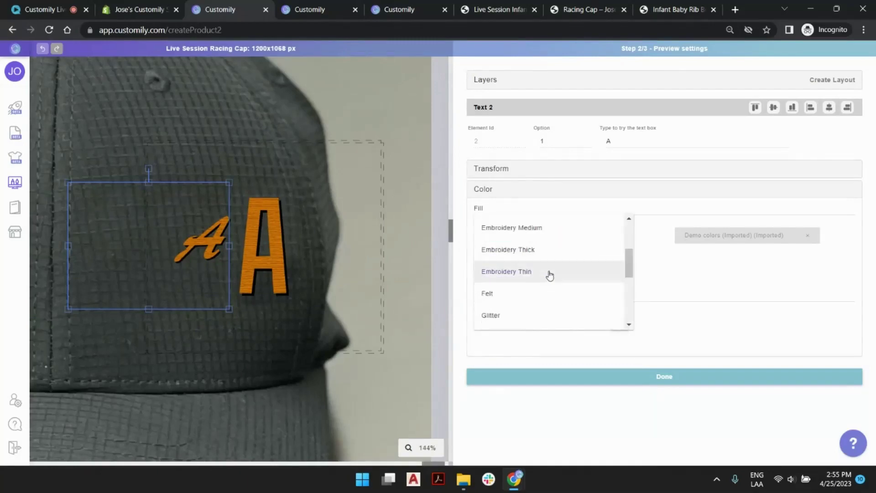
left_click(525, 316)
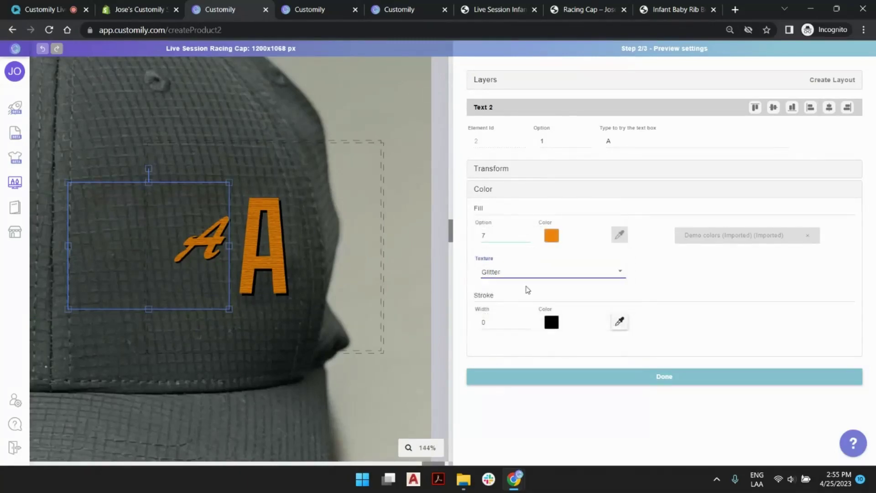
- Try the Wood texture on the fill of the Type your Name text
left_click(505, 273)
scroll(532, 287, "down", 2)
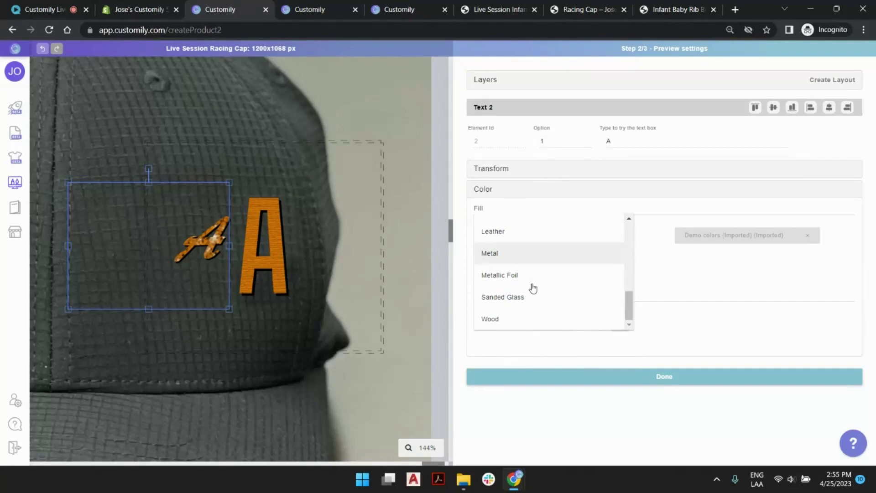
left_click(520, 320)
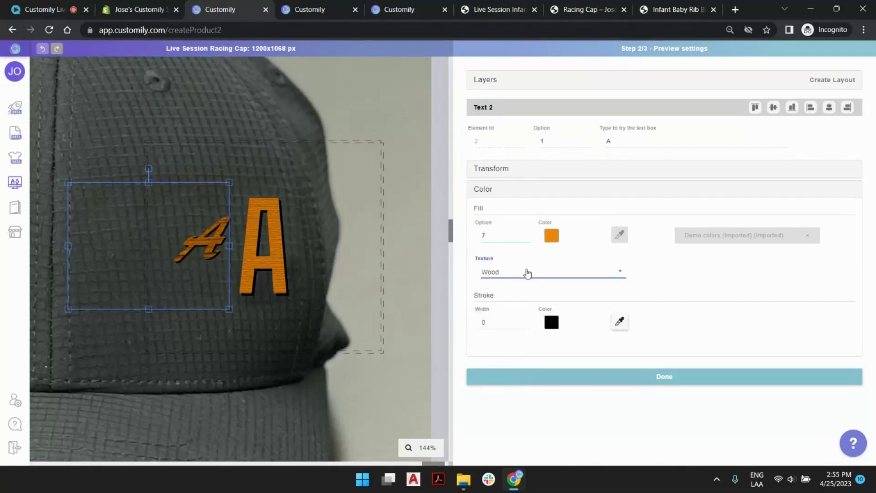
- Set the fill texture of the Type your Name text back to Embroidery Thin
left_click(527, 273)
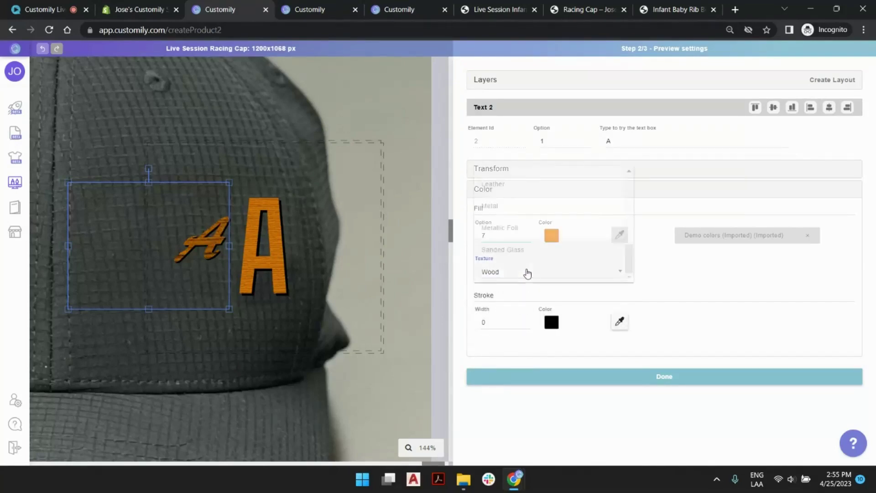
scroll(543, 249, "up", 3)
scroll(530, 244, "up", 4)
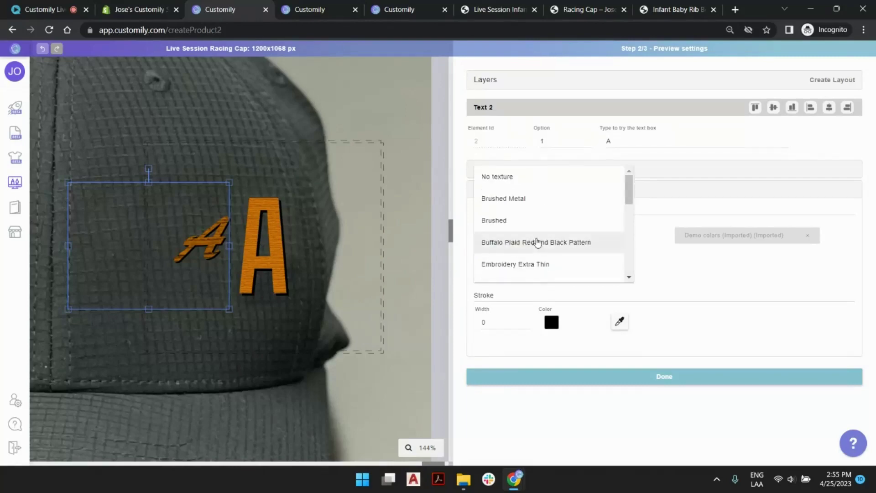
scroll(538, 239, "down", 3)
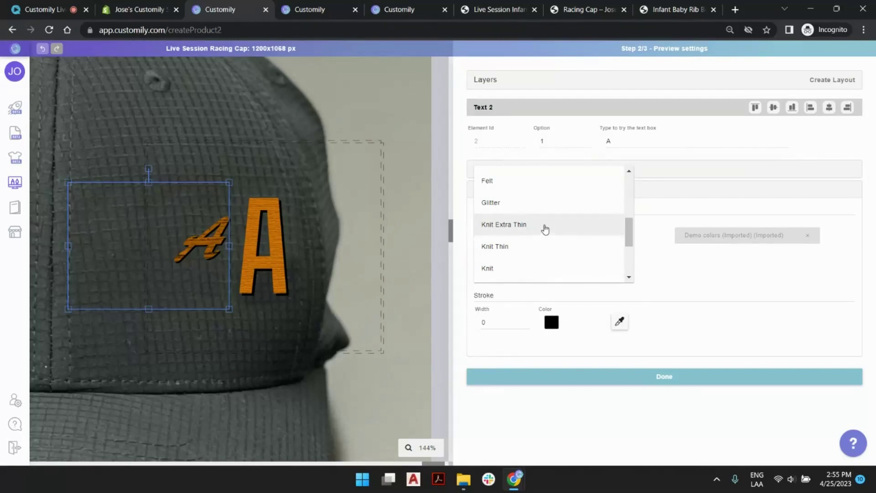
scroll(538, 221, "up", 4)
scroll(541, 220, "down", 2)
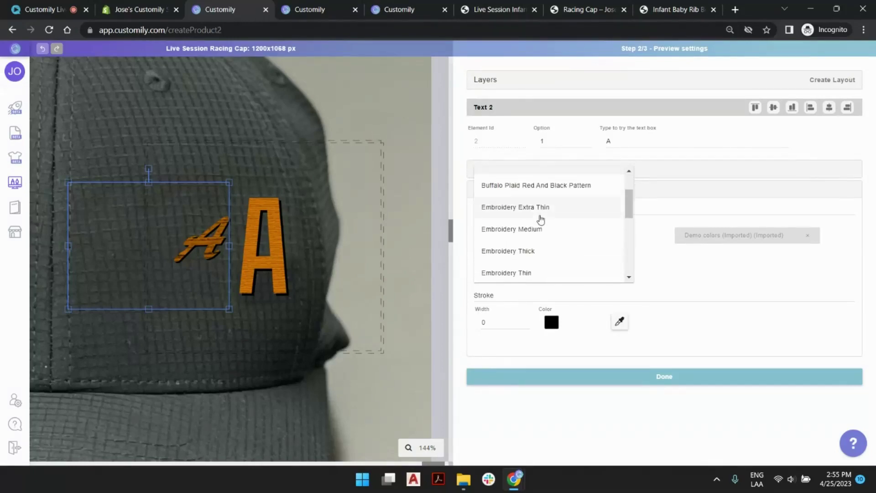
left_click(540, 271)
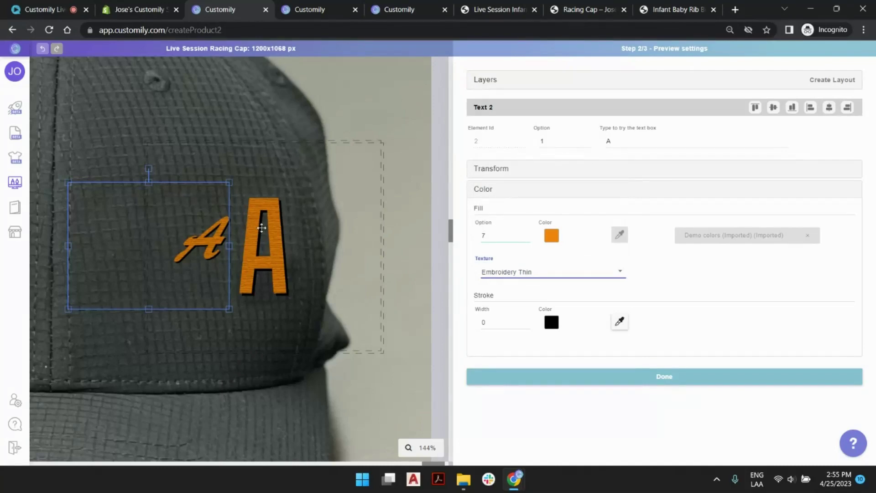
scroll(379, 168, "down", 5)
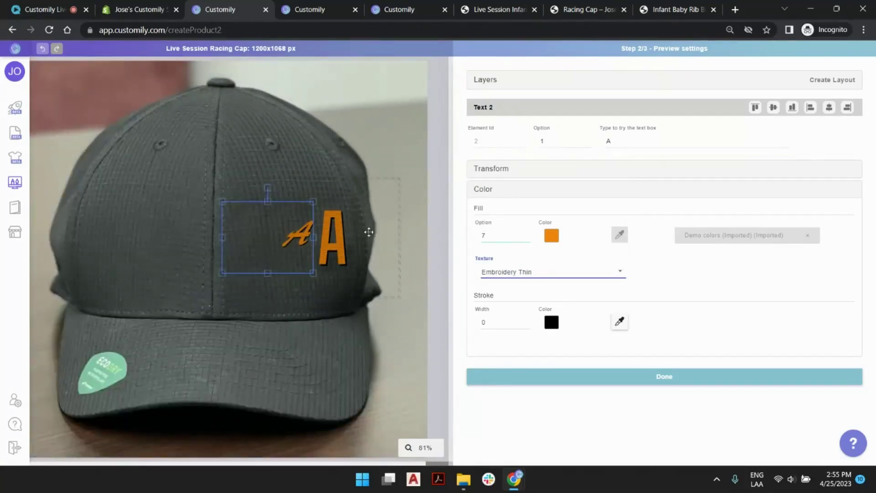
- Finish the preview settings, proceed to the template review and save the Live Session Racing Cap template
left_click(403, 73)
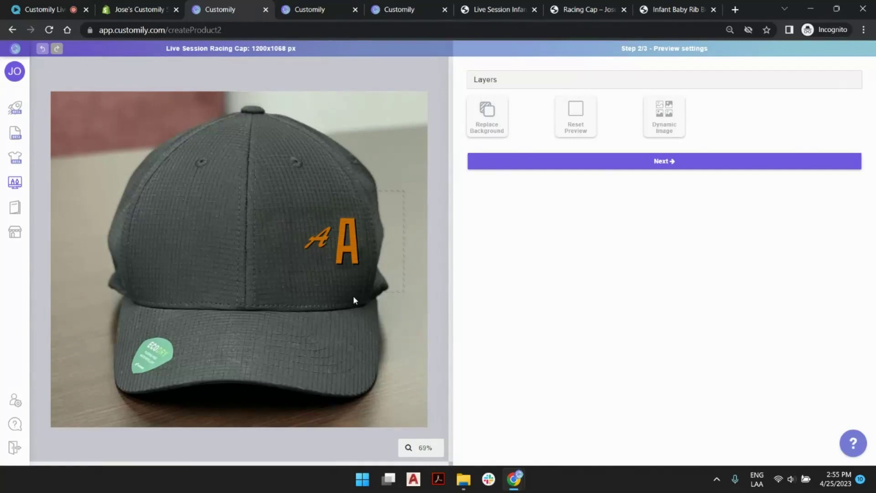
left_click(477, 77)
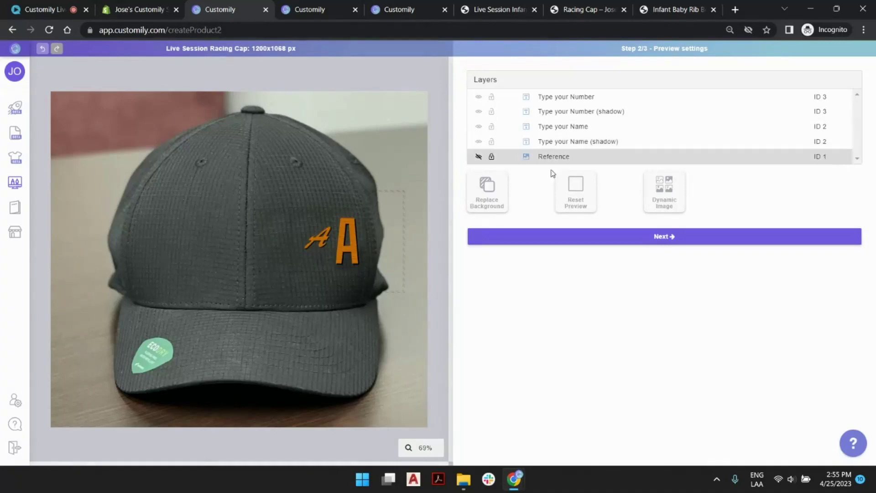
left_click(644, 242)
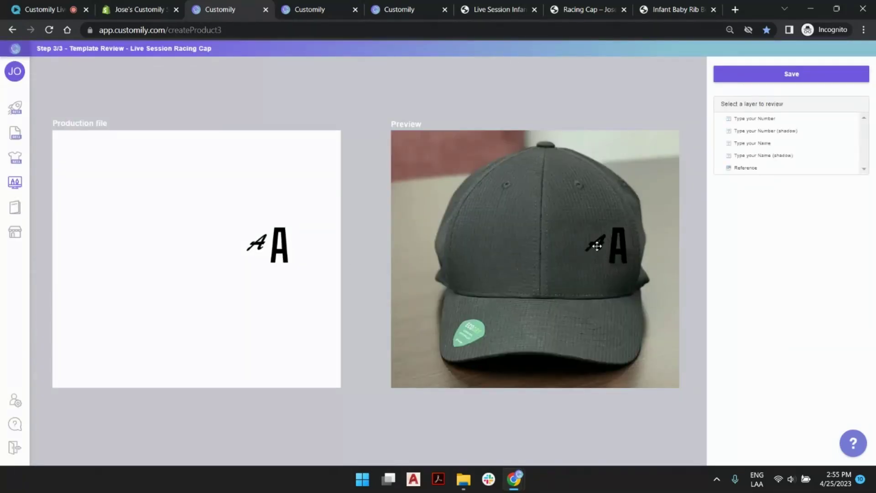
left_click(811, 77)
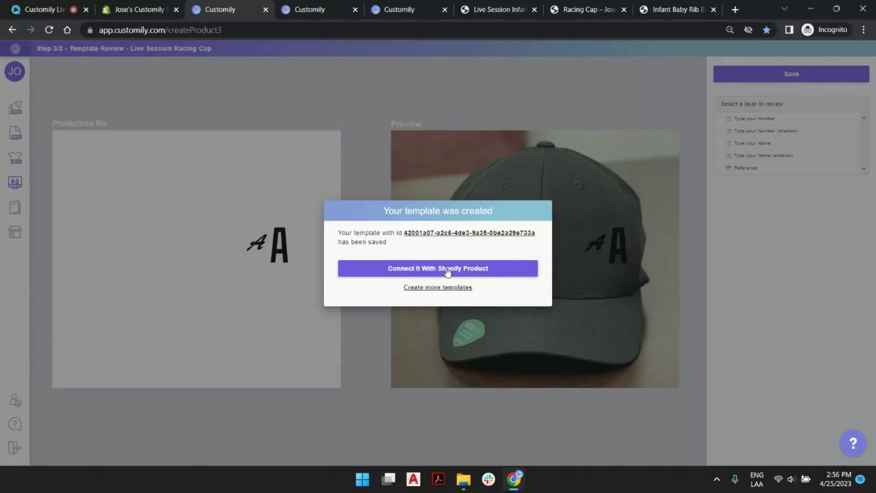
- Go on to connect the template with a Shopify product, searching for "racing cap" and opening Live Session Racing Cap
left_click(447, 269)
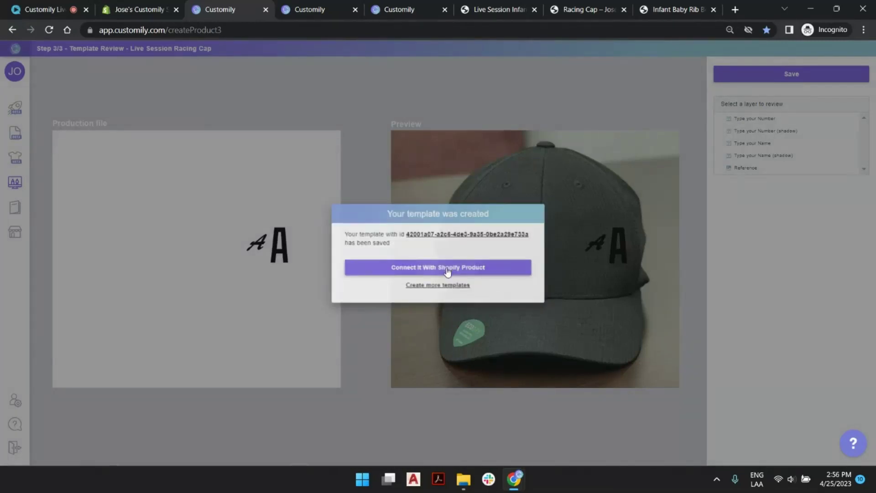
left_click(447, 270)
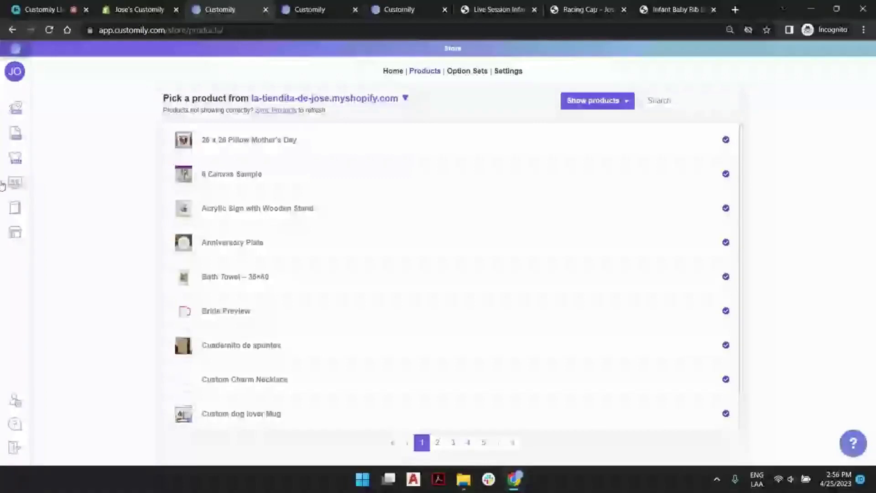
left_click(682, 102)
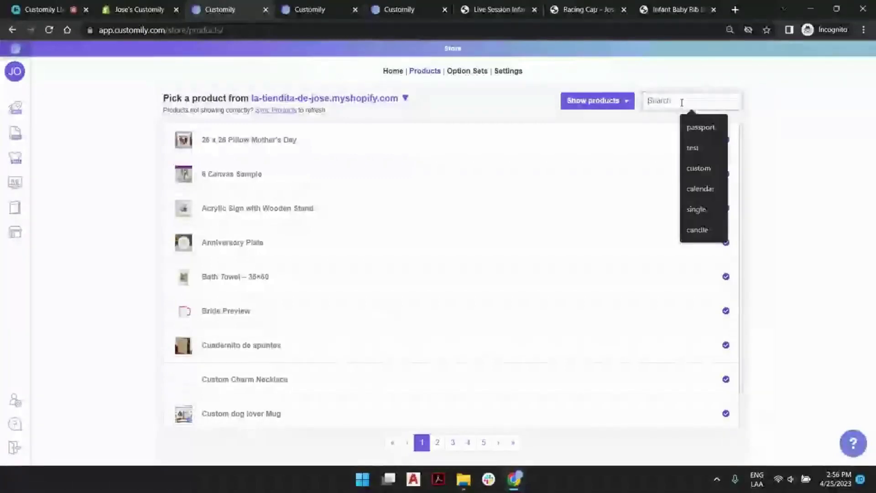
type("racing cap")
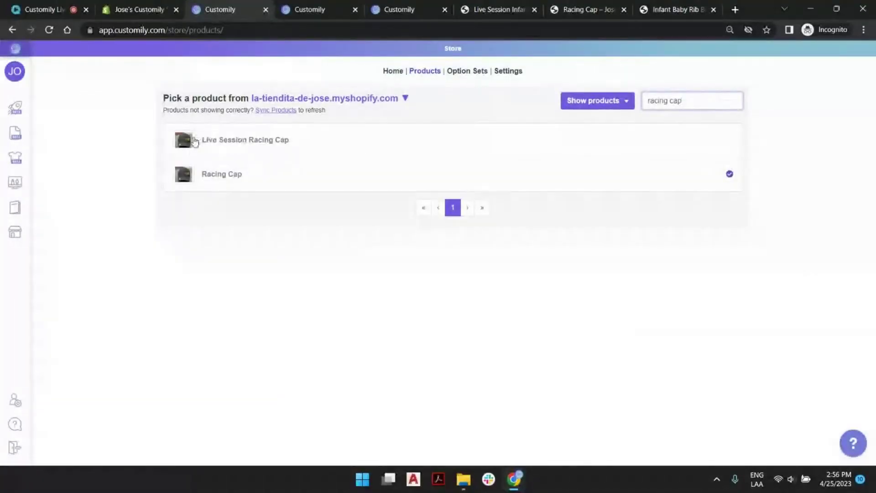
left_click(231, 139)
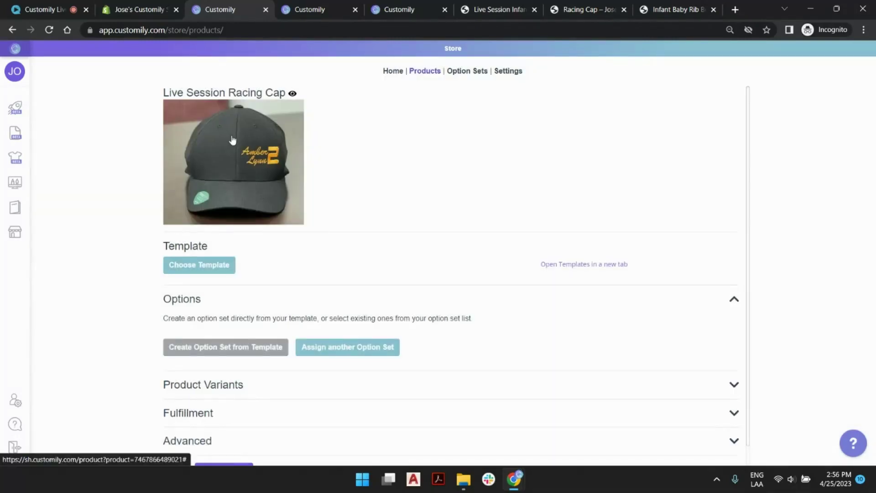
- Open the Live Session Racing Cap storefront page and examine it for personalization options
left_click(293, 94)
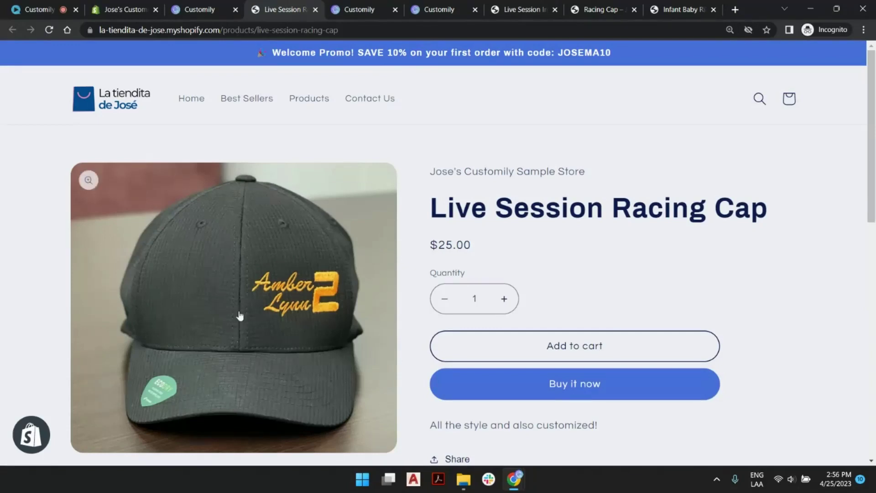
scroll(367, 295, "down", 3)
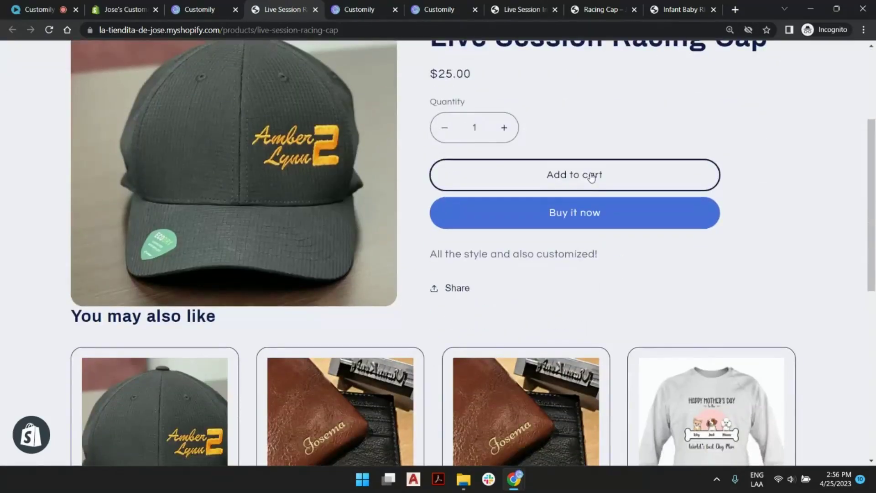
scroll(593, 196, "up", 2)
scroll(594, 196, "up", 1)
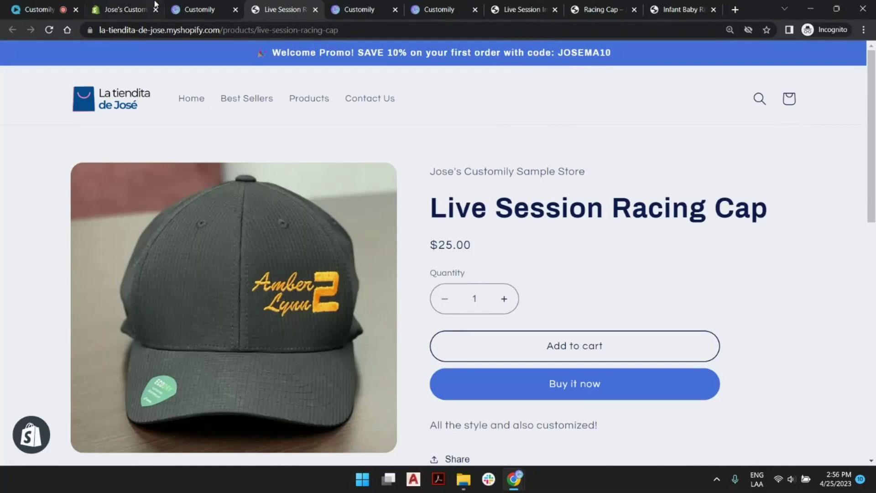
- Return to the product's settings in Customily and assign the Live Session Racing Cap template to it
left_click(196, 7)
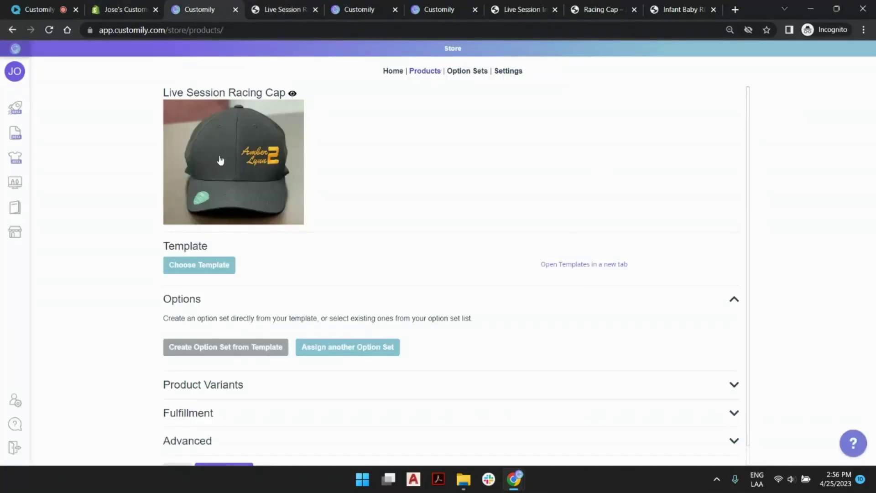
left_click(182, 271)
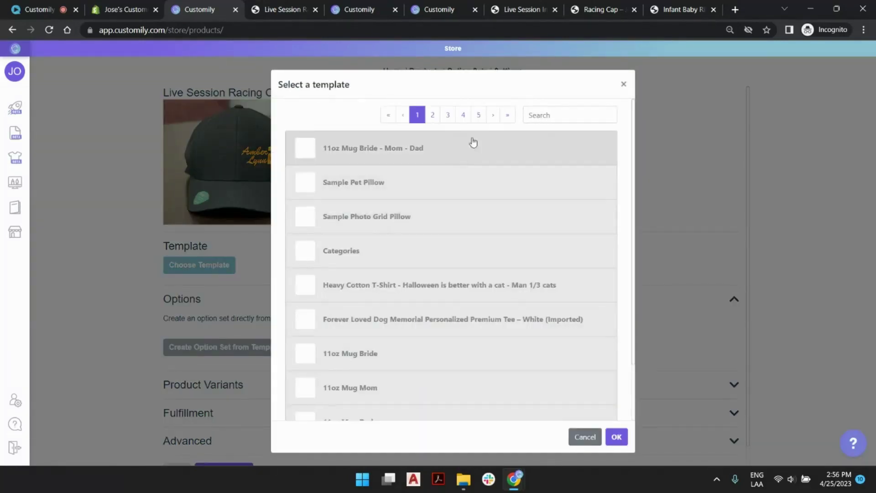
left_click(507, 115)
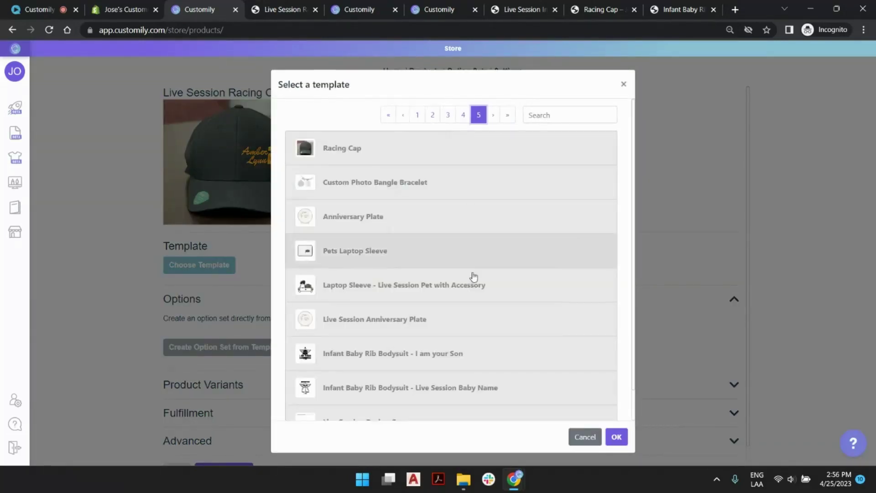
scroll(466, 293, "down", 1)
left_click(377, 392)
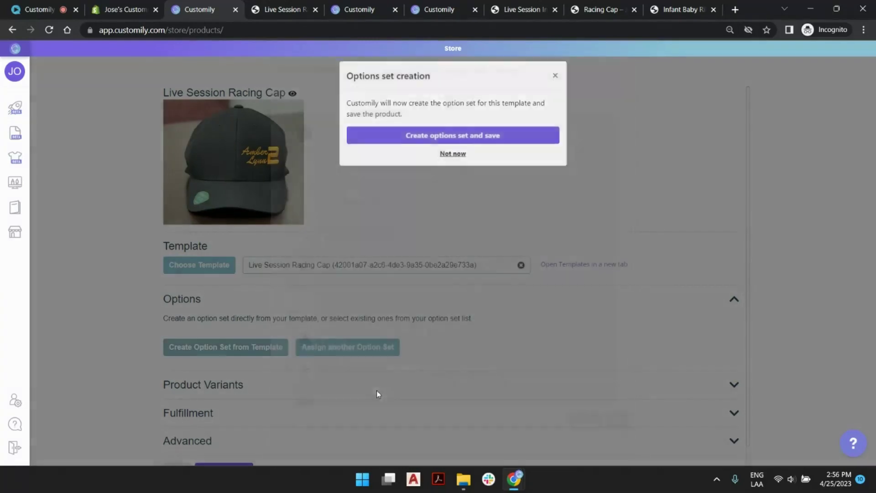
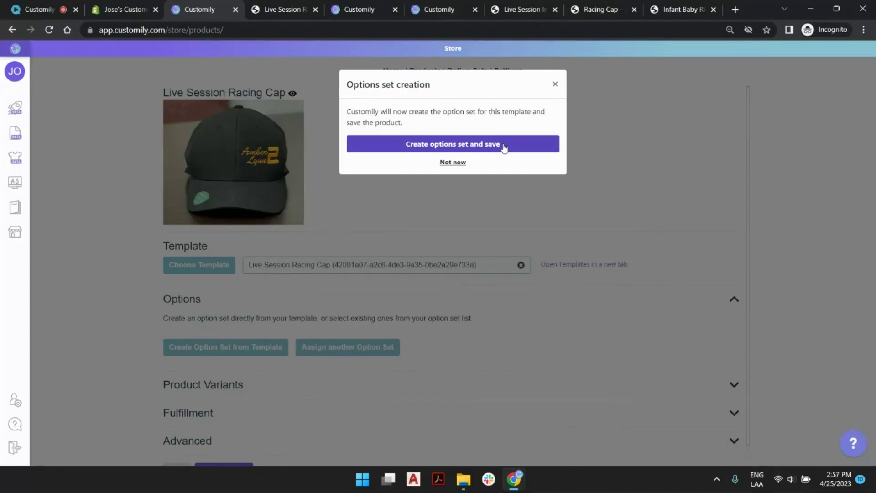
- Create the option set from the assigned template and save the product
left_click(504, 146)
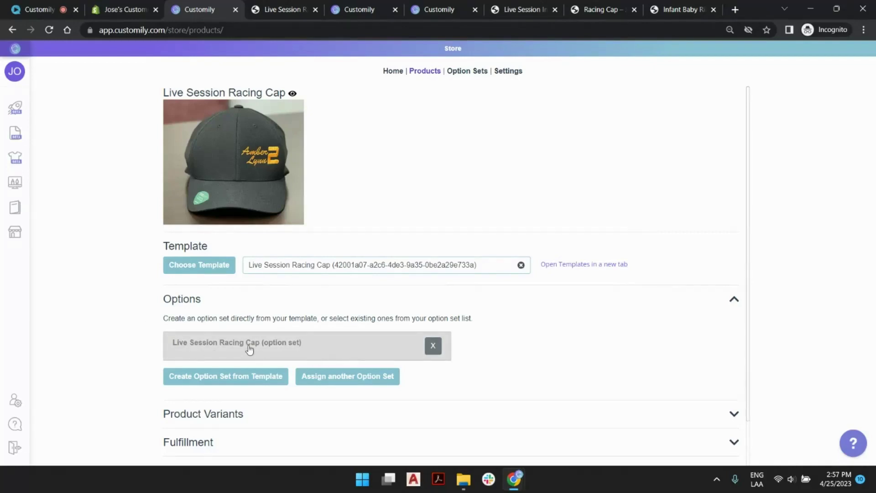
scroll(389, 360, "down", 1)
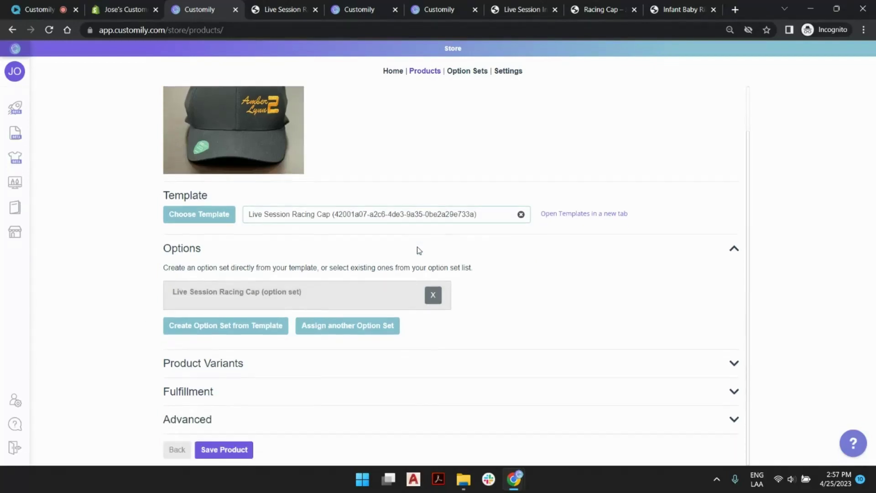
left_click(243, 449)
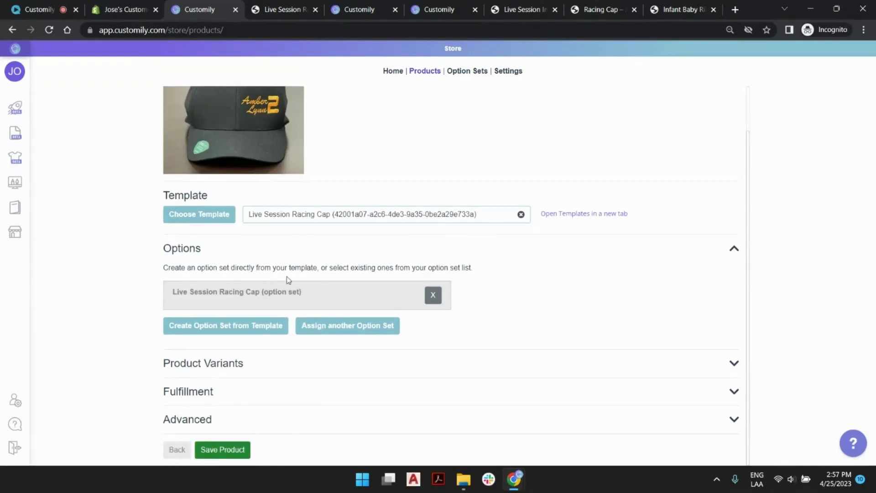
- Reload the product's storefront page and examine the name, number, shadow and color options on it
left_click(287, 9)
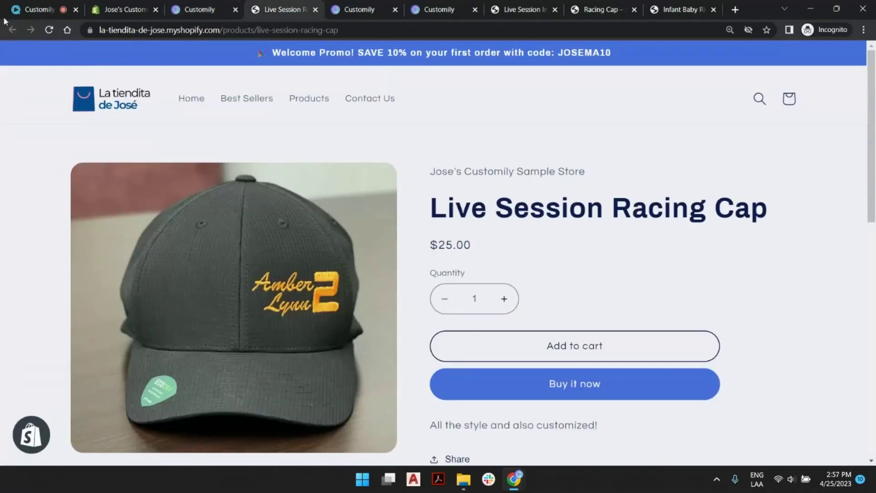
left_click(49, 29)
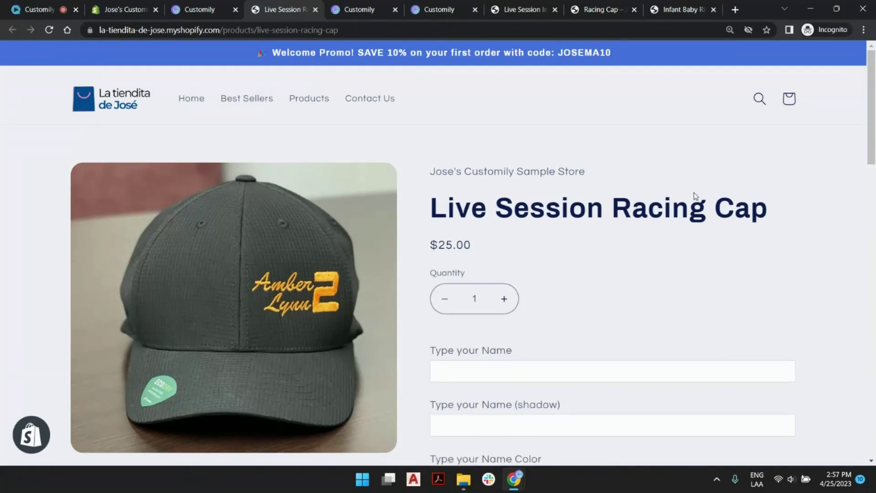
scroll(694, 196, "down", 5)
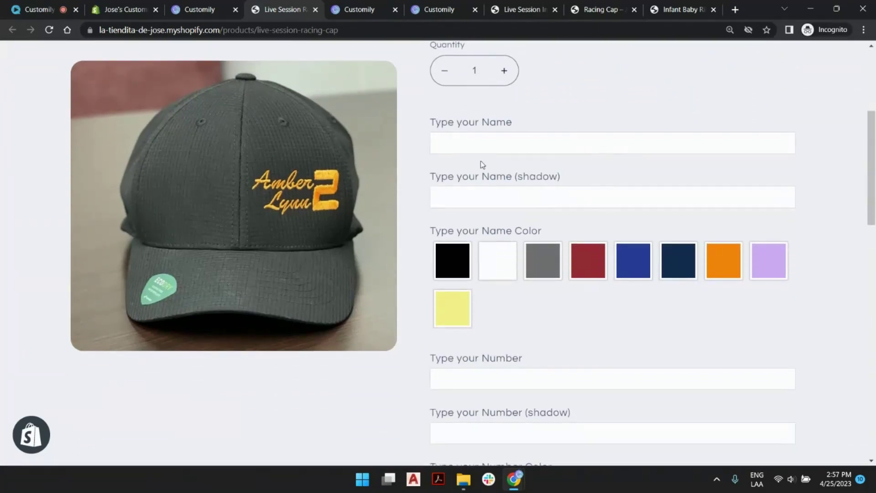
scroll(502, 174, "down", 8)
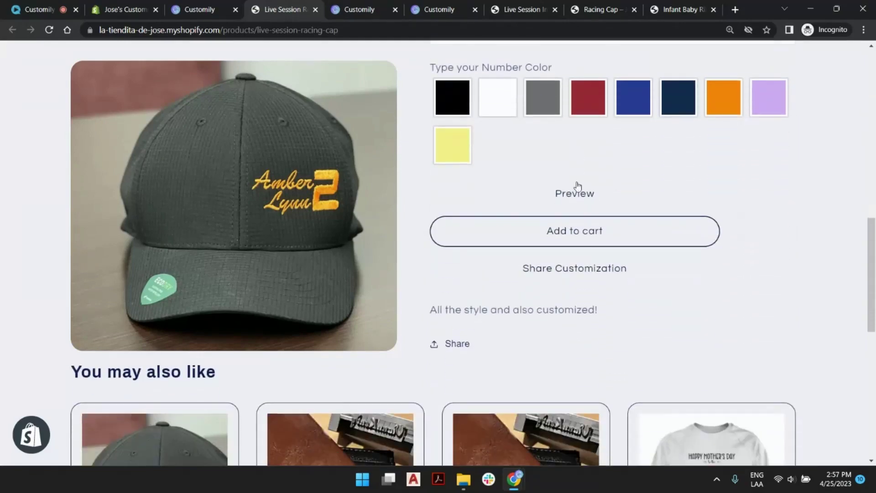
scroll(577, 186, "down", 5)
scroll(608, 235, "up", 15)
scroll(589, 199, "down", 3)
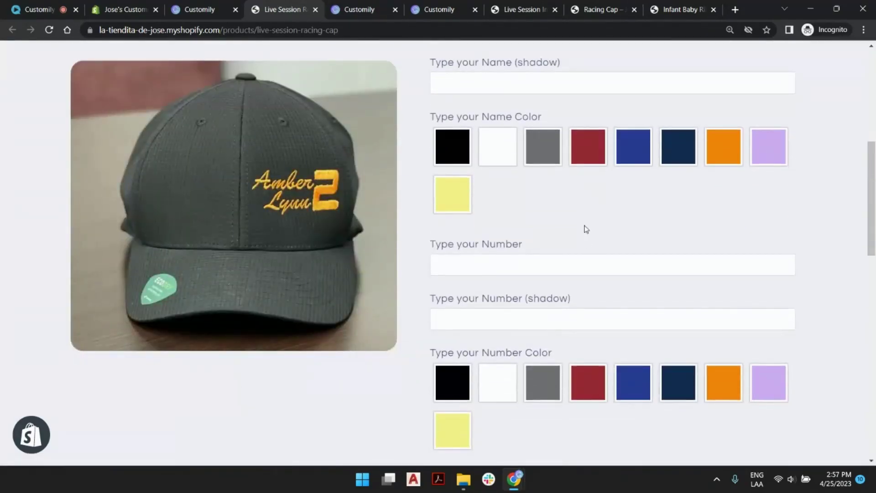
scroll(582, 274, "up", 4)
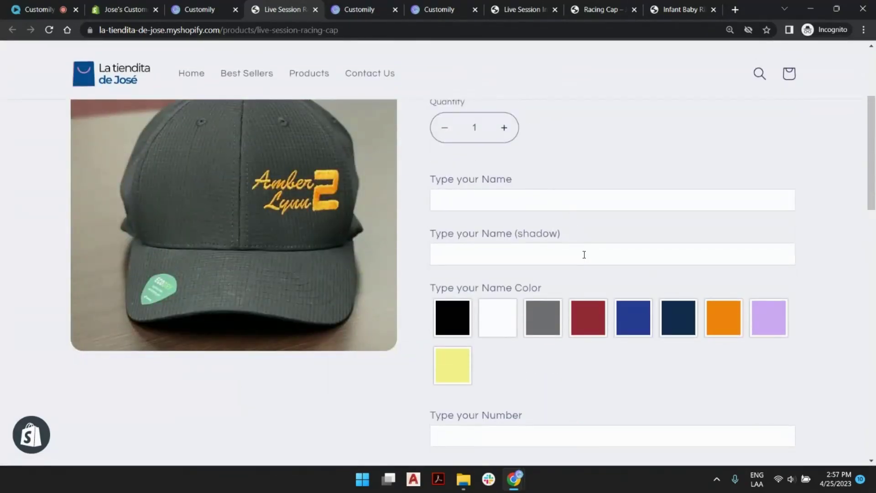
scroll(584, 255, "down", 6)
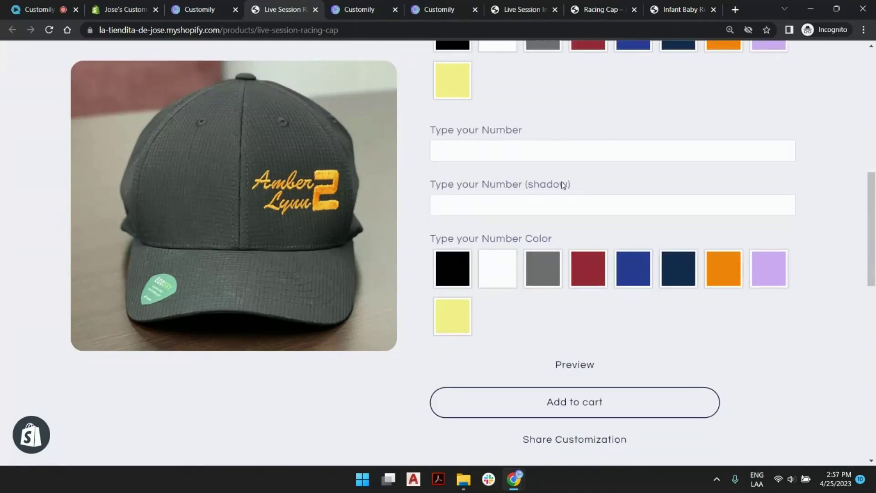
- Fill in the name field on the storefront cap with a sample first name and choose the yellow name color
scroll(563, 187, "up", 9)
scroll(565, 191, "down", 9)
scroll(502, 196, "up", 2)
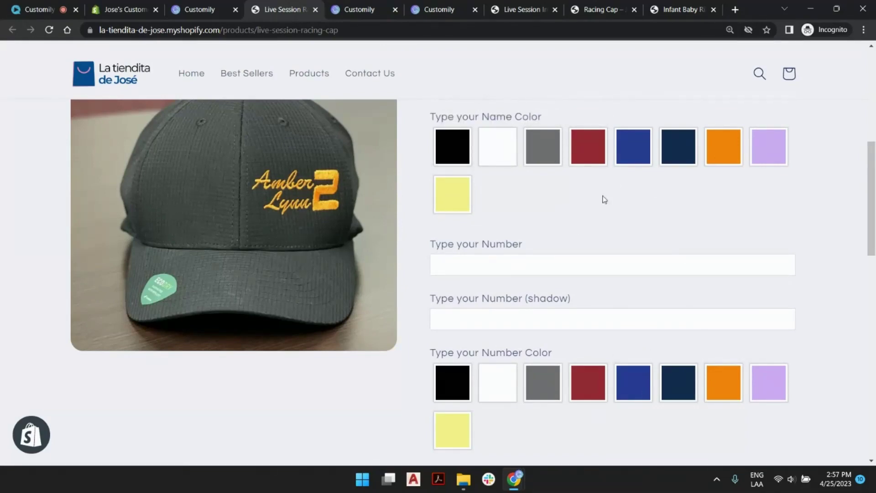
scroll(640, 250, "up", 5)
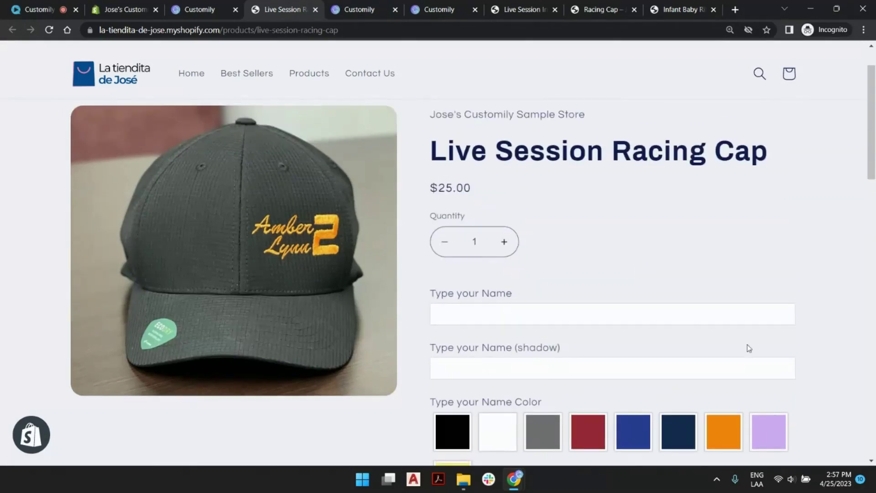
scroll(597, 395, "down", 3)
left_click(507, 146)
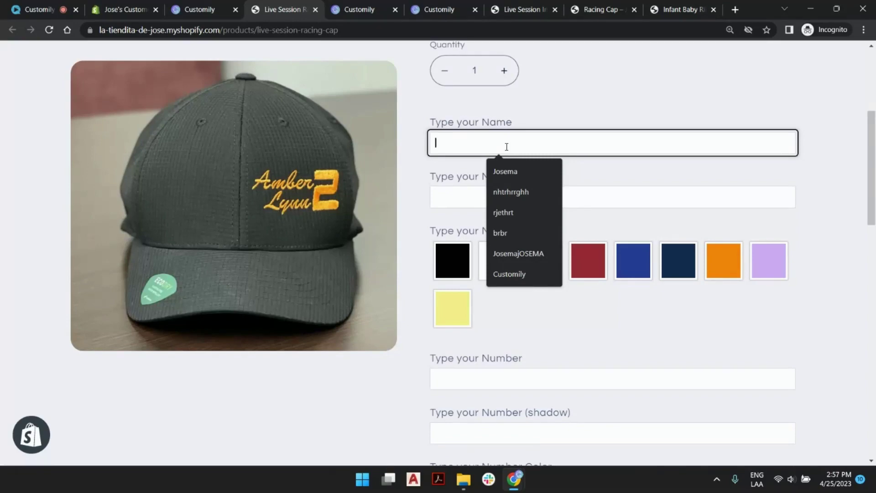
left_click(503, 172)
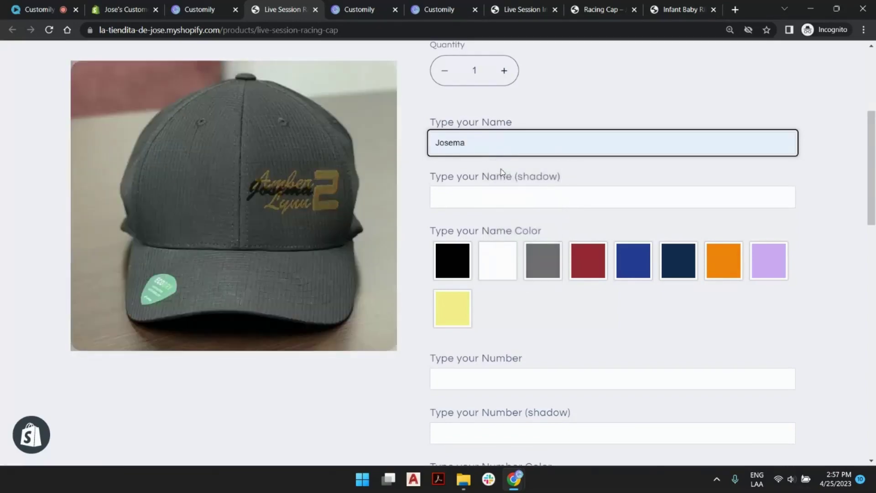
left_click(500, 199)
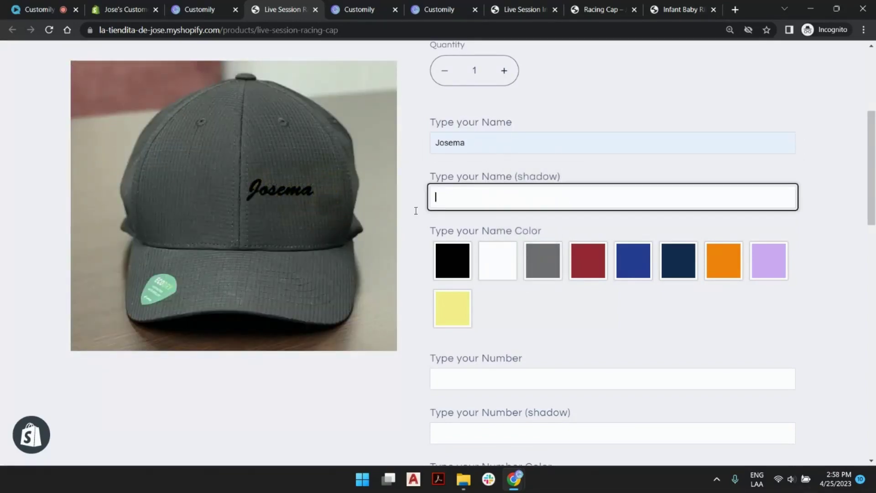
left_click(453, 309)
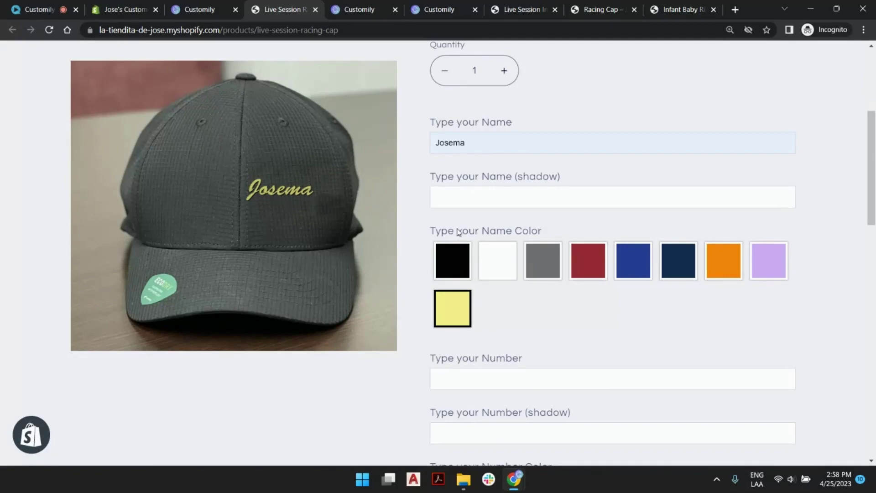
- Enter 6 as the cap's number and choose orange as the number color
scroll(458, 233, "down", 1)
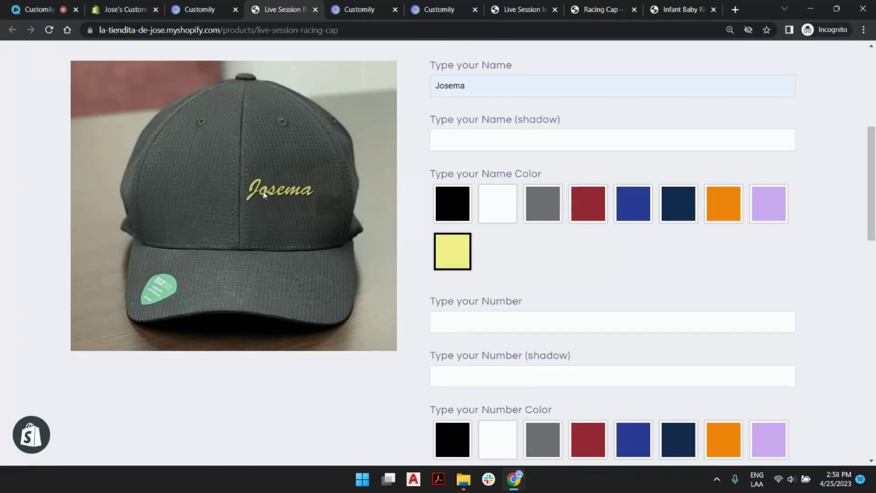
scroll(509, 201, "down", 2)
left_click(529, 207)
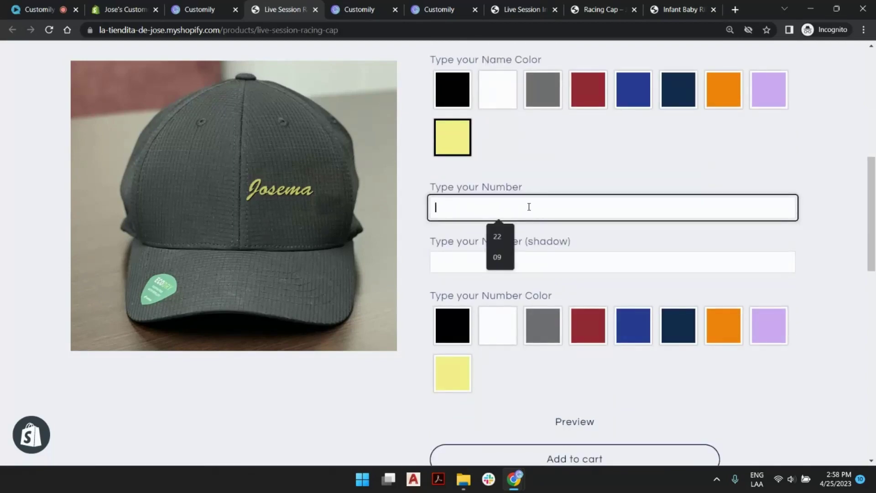
type("6")
left_click(724, 325)
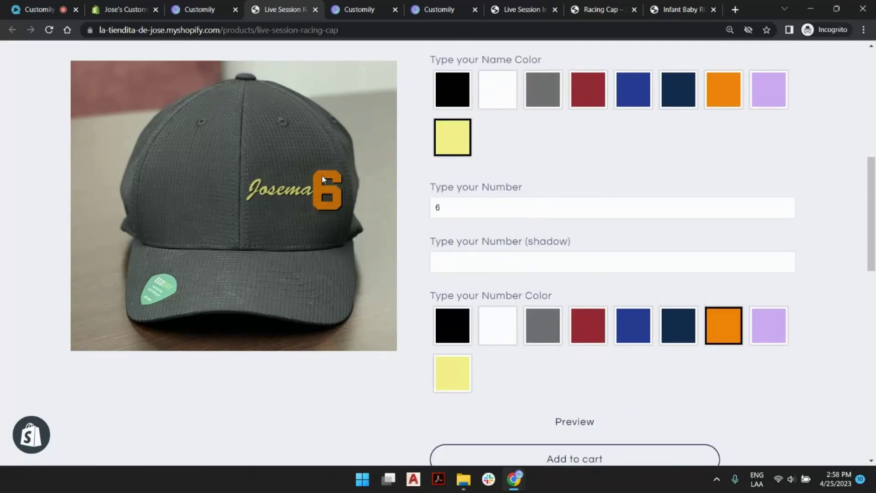
scroll(528, 194, "up", 5)
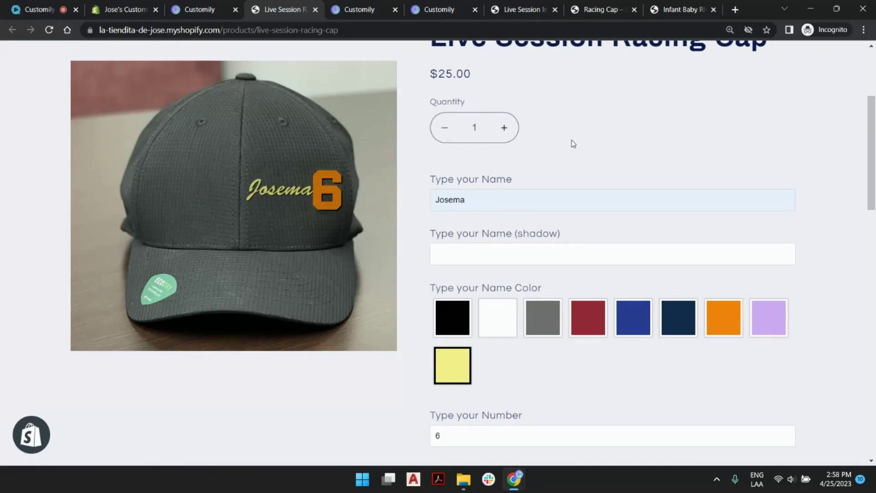
- Open the product's option set in Customily and delete both shadow text inputs and the Type your Name Color swatch
left_click(216, 5)
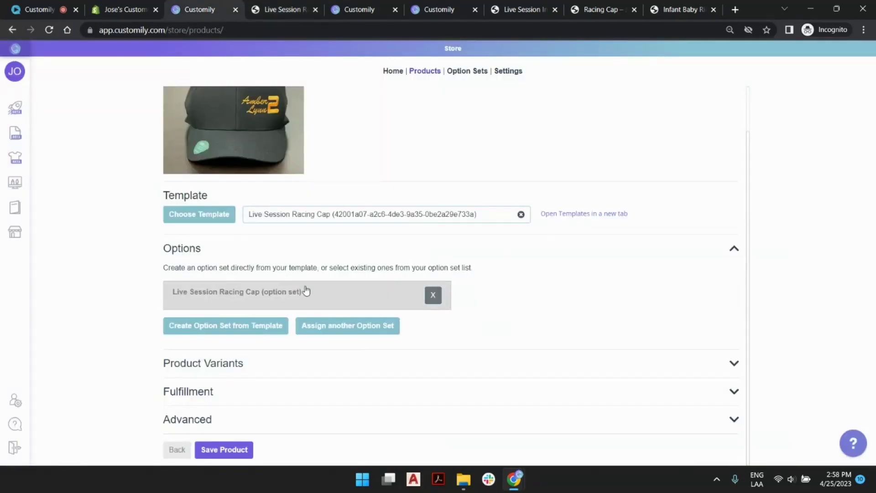
left_click(233, 298)
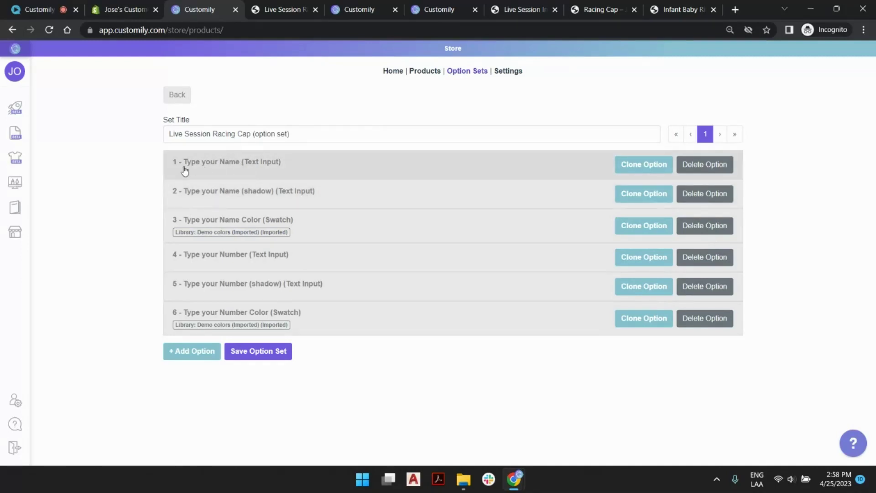
left_click(721, 197)
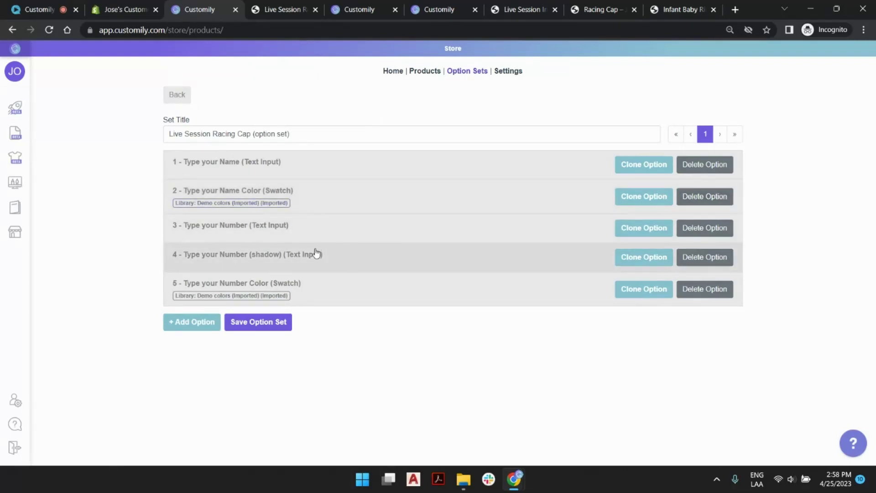
left_click(720, 263)
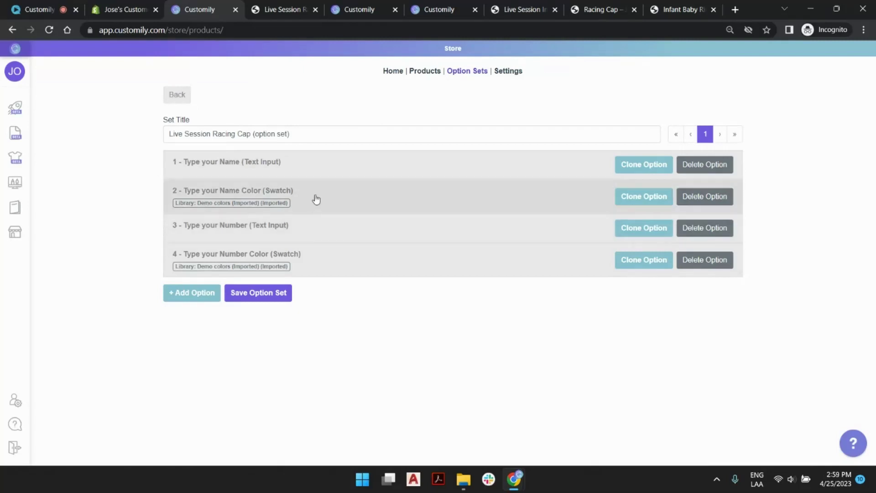
left_click(721, 199)
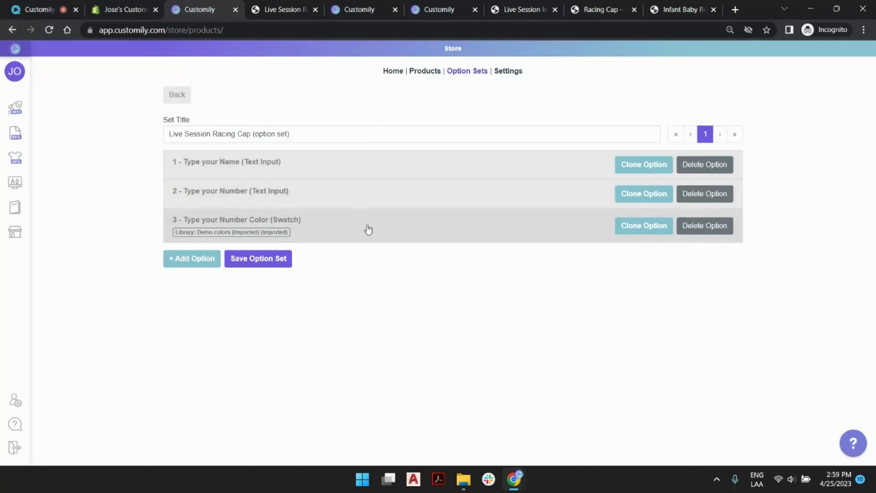
- Examine the Customily functions assigned to the Type your Name and Type your Number text inputs
left_click(379, 173)
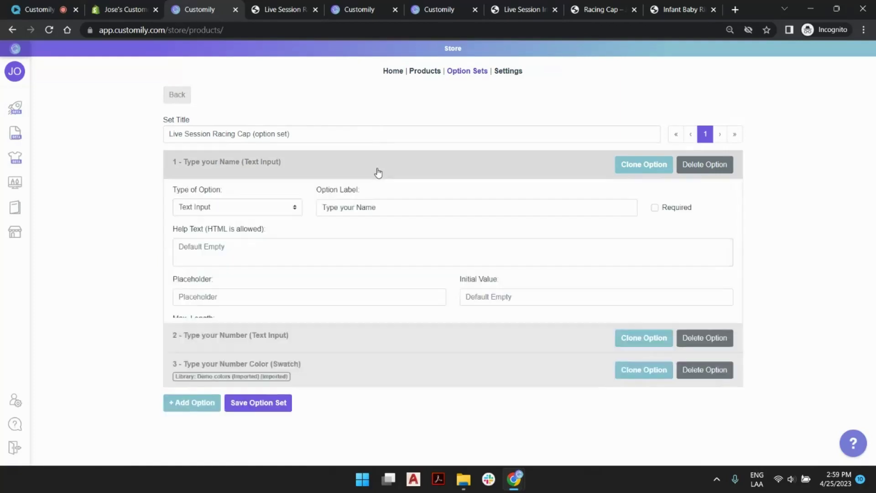
scroll(375, 171, "down", 4)
left_click(342, 314)
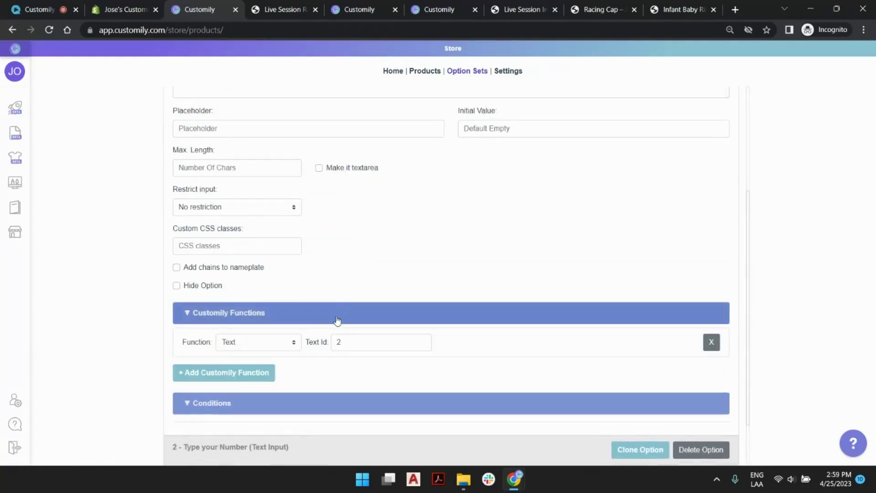
scroll(342, 247, "up", 5)
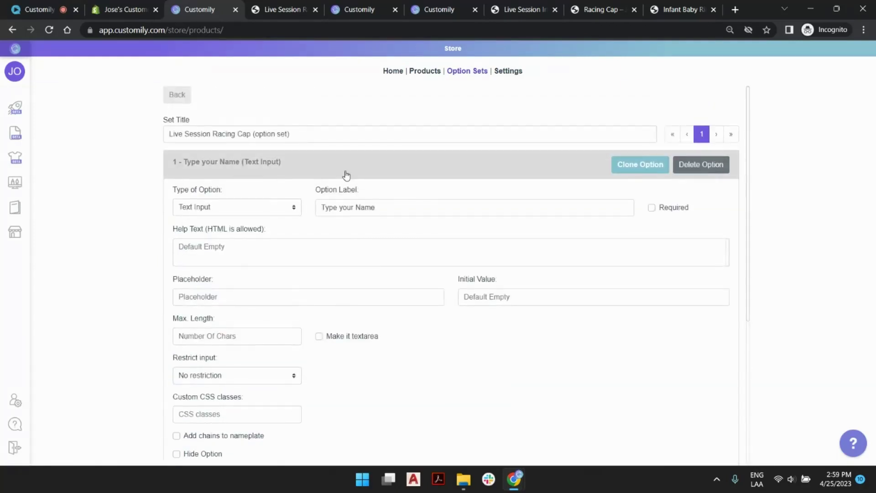
left_click(346, 173)
left_click(344, 192)
scroll(344, 192, "down", 4)
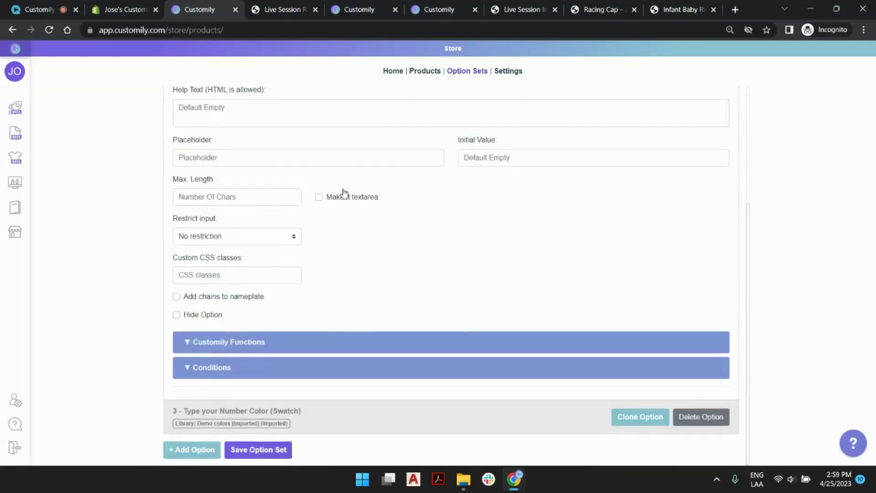
left_click(333, 345)
scroll(344, 291, "up", 5)
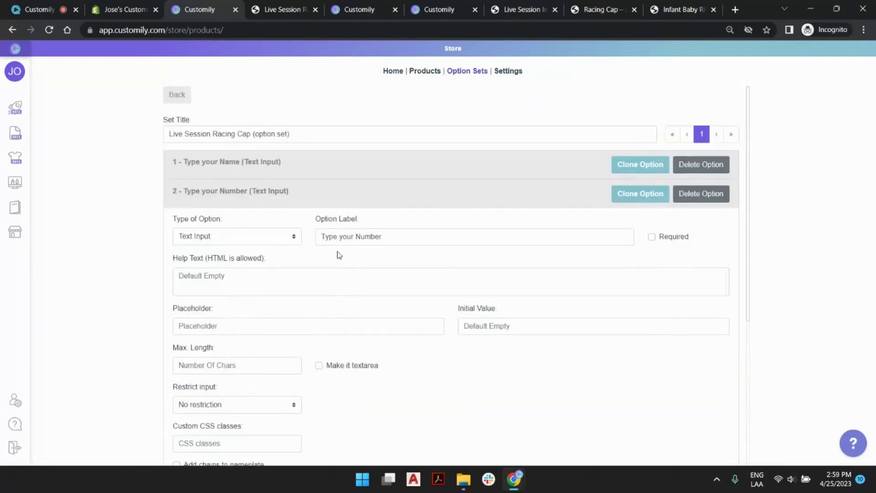
left_click(337, 203)
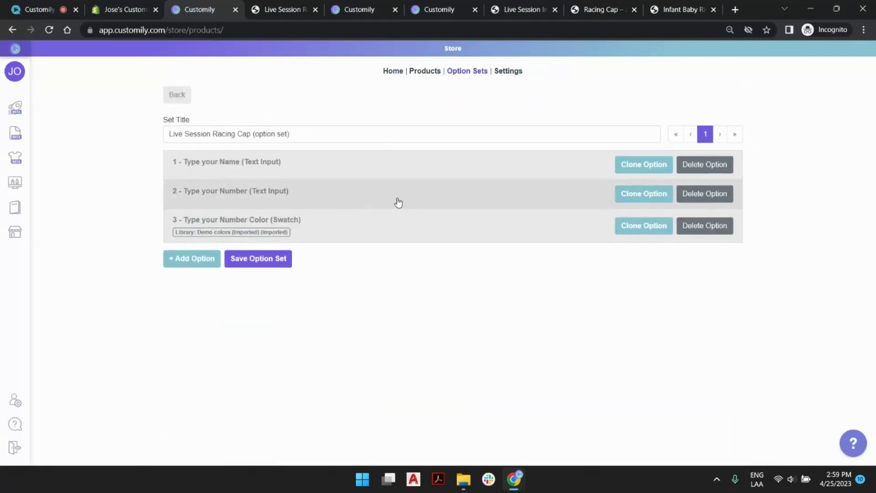
- Relabel the Type your Number Color swatch option as "Select thread color"
left_click(365, 234)
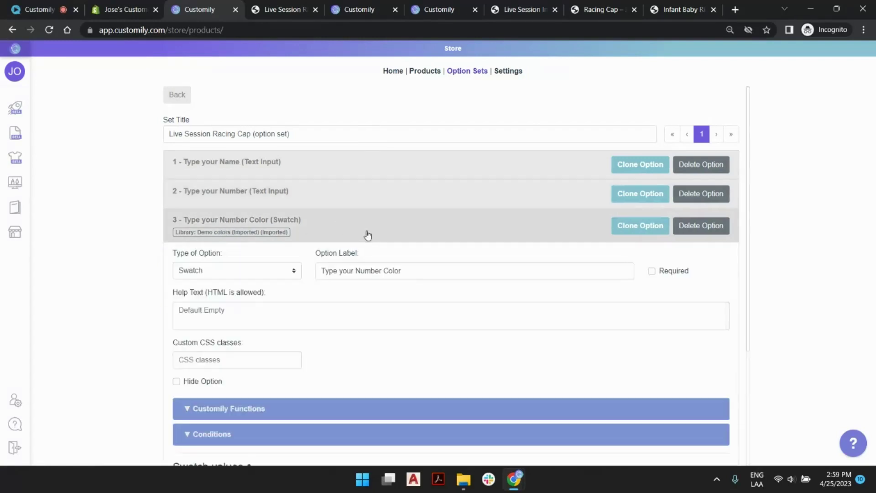
scroll(380, 228, "down", 1)
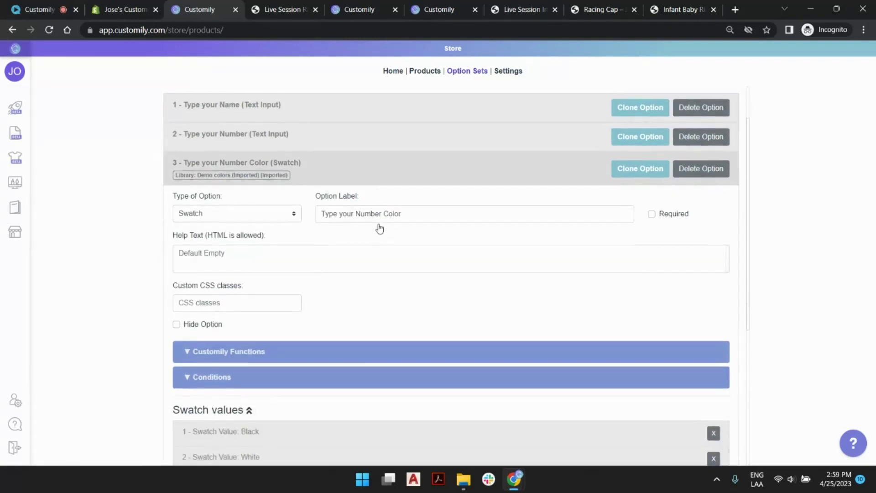
triple_click(352, 213)
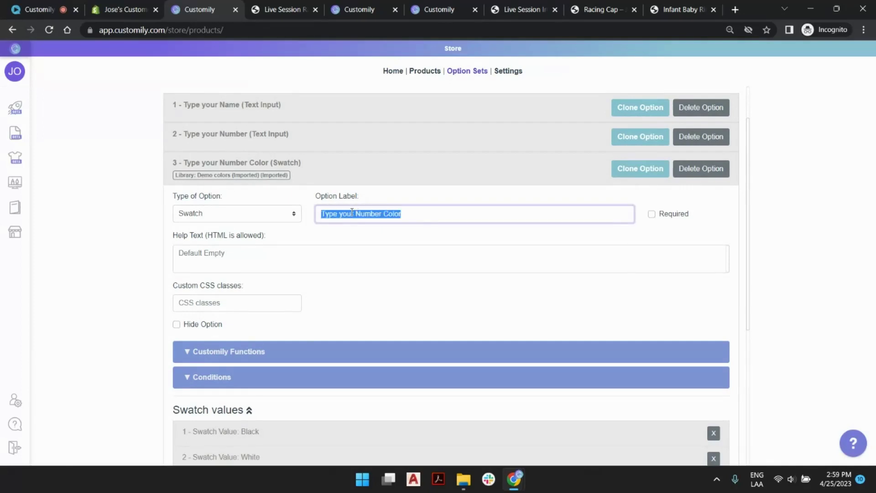
type("Sele")
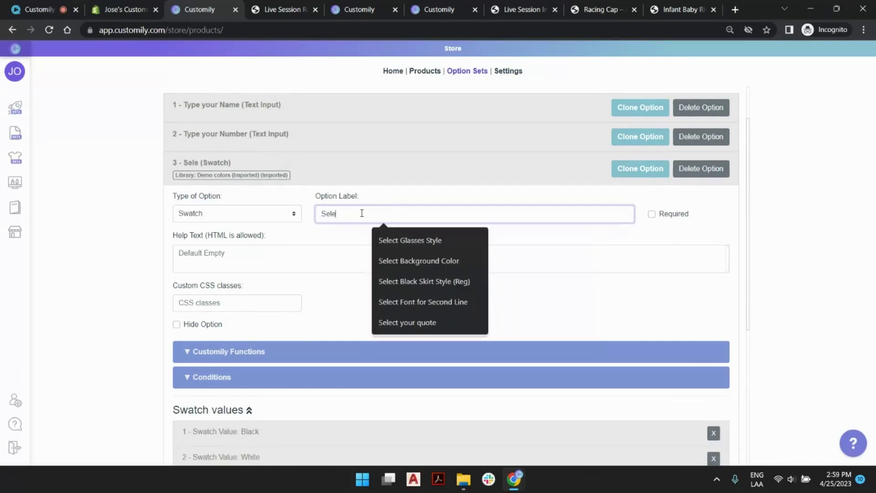
type("ct thread color")
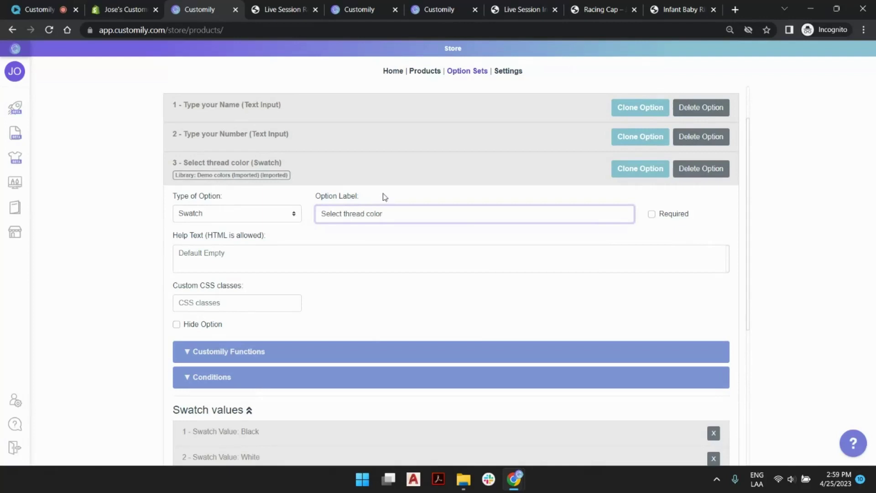
- Add a second Customily function to the thread color swatch, using Text Color with Text Id 2
scroll(313, 229, "down", 4)
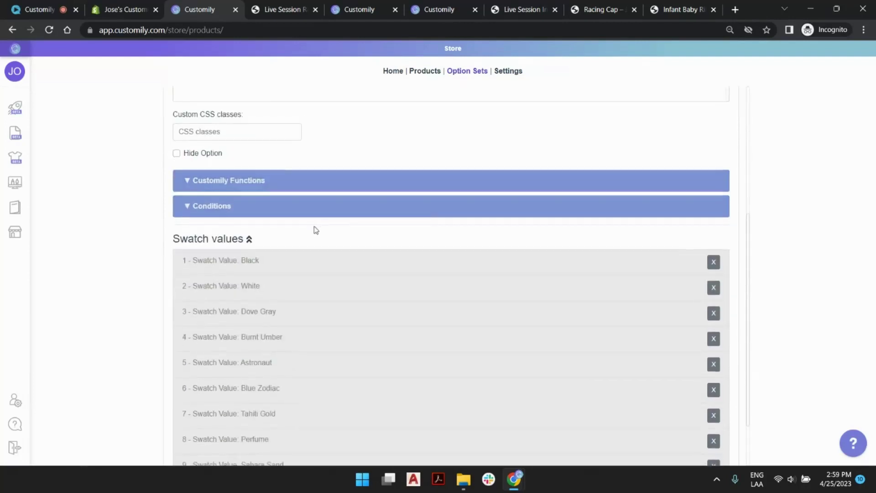
left_click(297, 183)
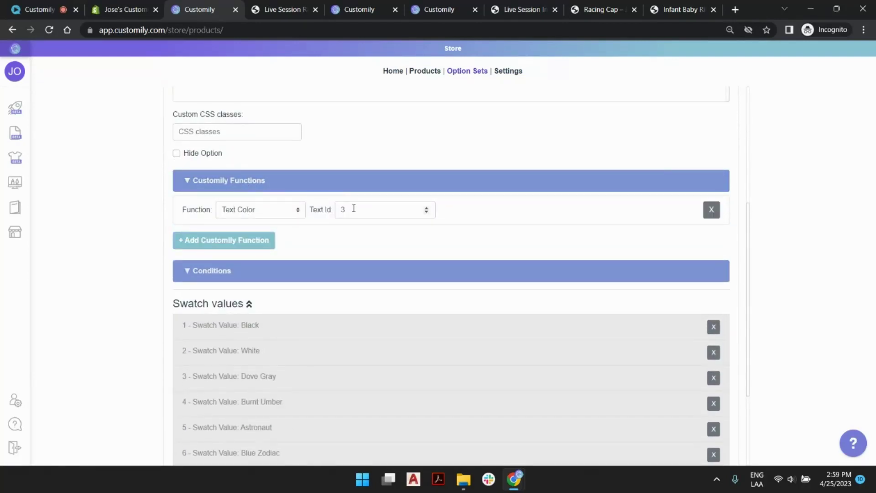
left_click(218, 241)
left_click(263, 245)
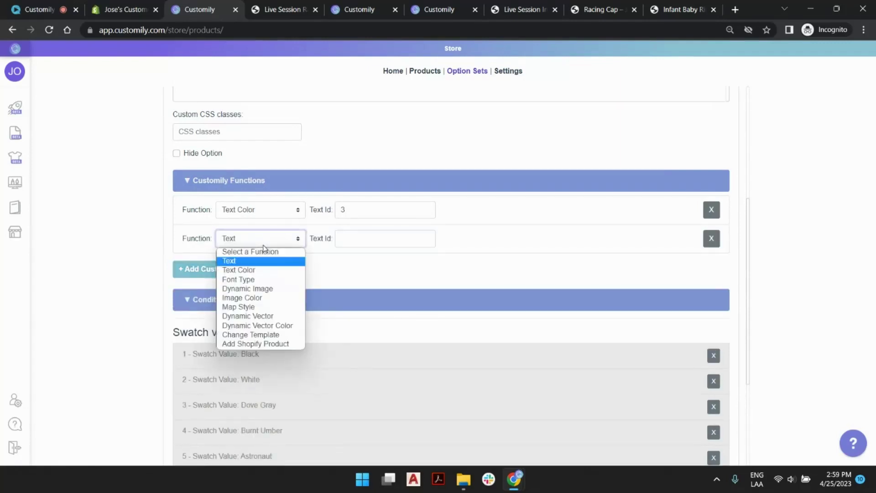
left_click(255, 269)
left_click(370, 242)
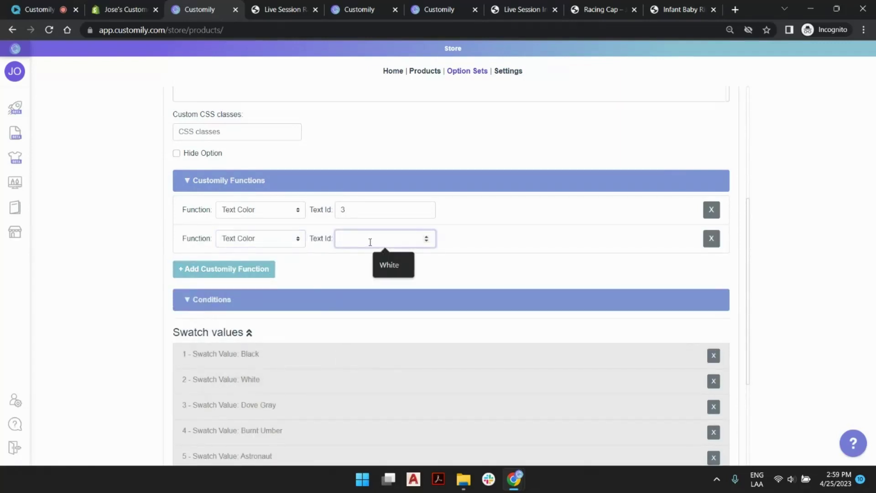
type("2")
left_click(366, 261)
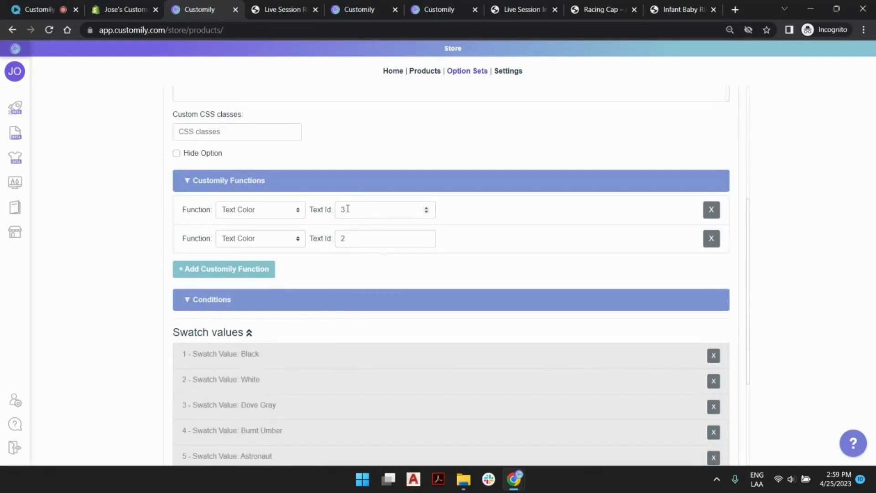
- Mark the Tahiti Gold swatch value as selected by default and save the option set
scroll(370, 288, "down", 3)
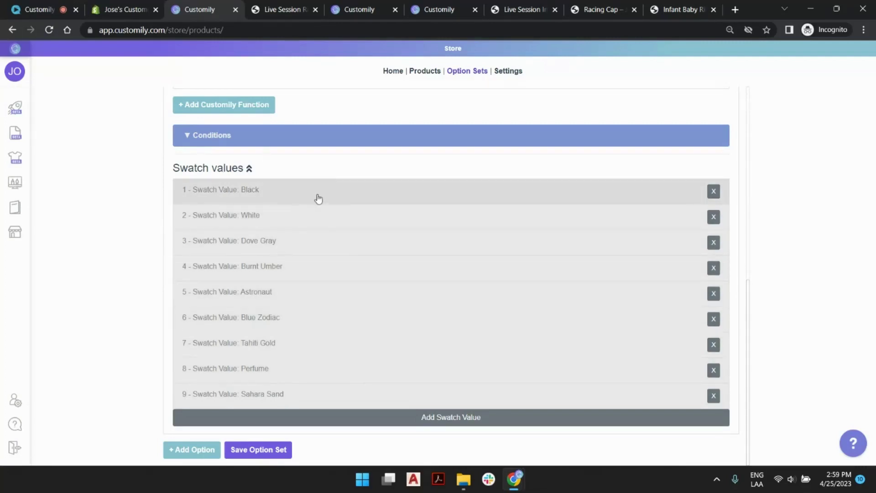
scroll(331, 194, "up", 2)
scroll(346, 190, "down", 2)
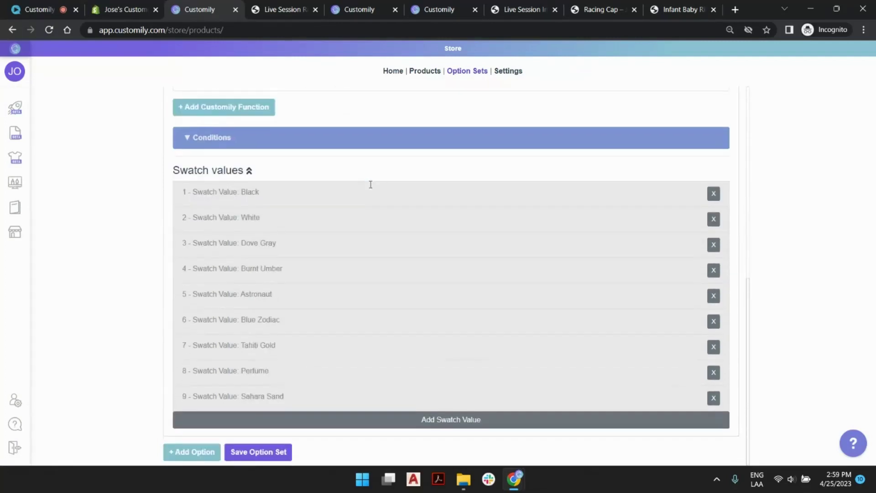
left_click(333, 342)
scroll(334, 344, "down", 2)
scroll(334, 344, "down", 3)
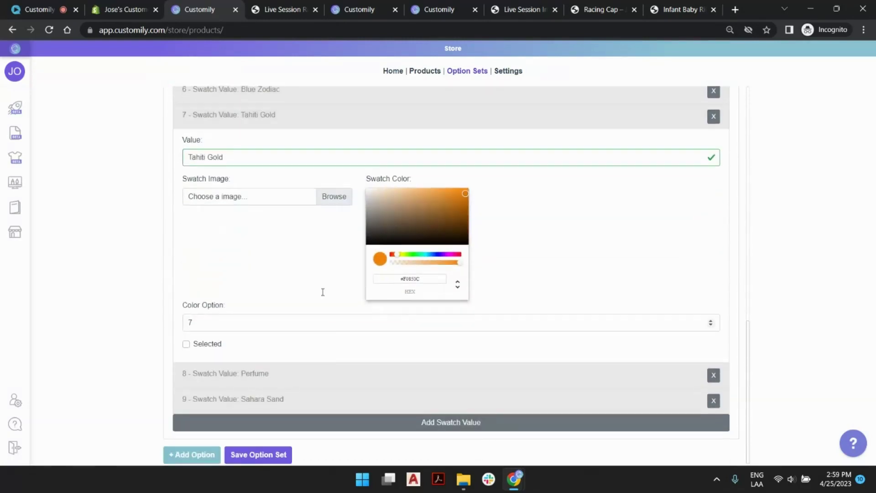
left_click(186, 345)
left_click(278, 454)
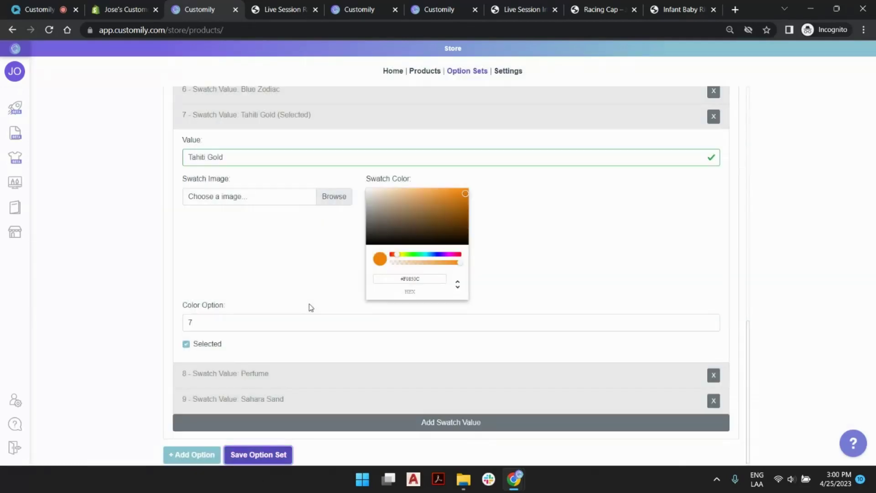
- Reload the live racing cap product page and test it with a sample name, number 0 and the Sahara Sand thread color
left_click(290, 7)
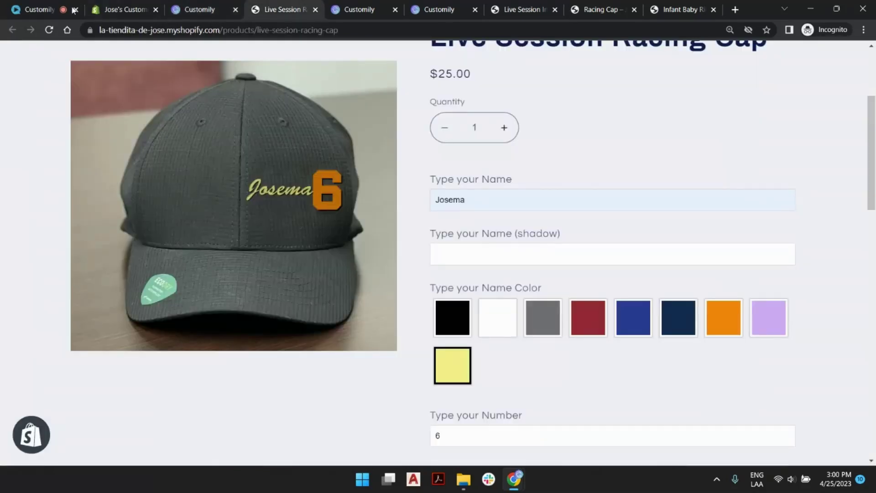
left_click(49, 30)
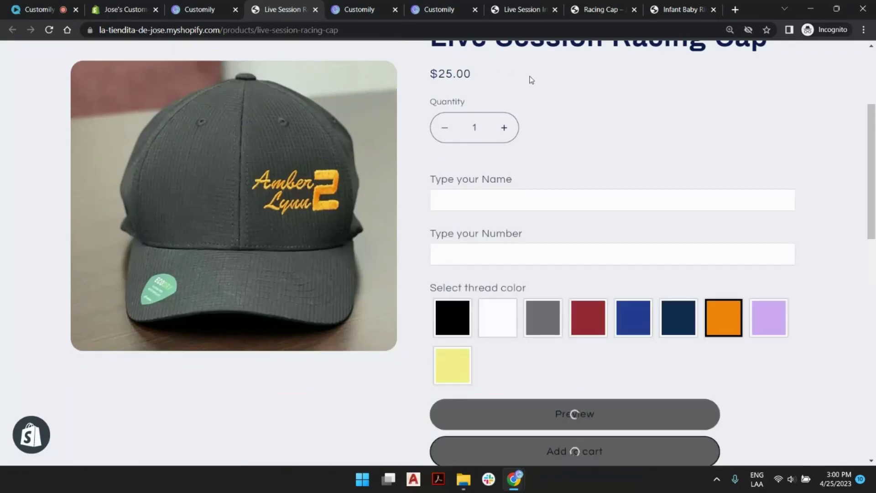
left_click(514, 201)
left_click(517, 226)
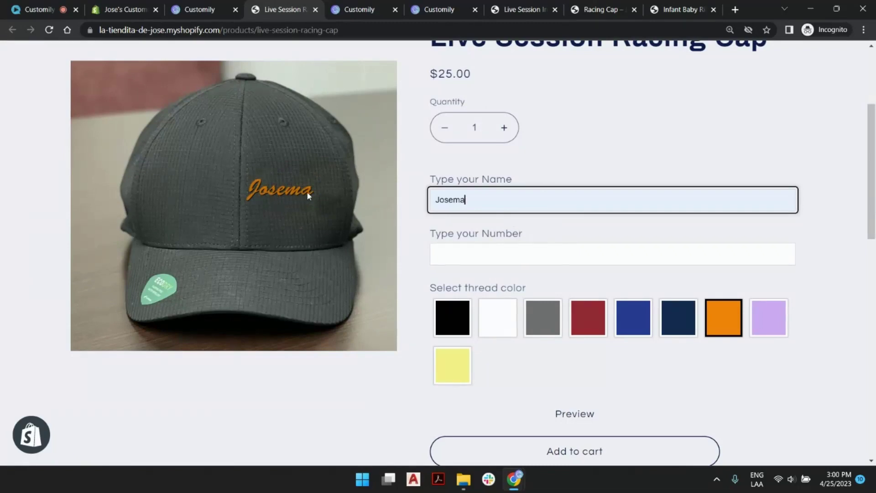
left_click(510, 254)
type("0")
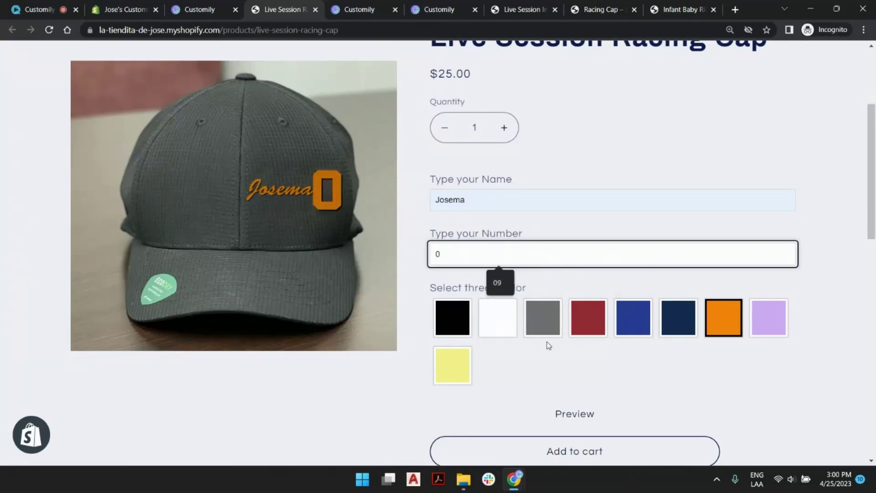
scroll(549, 345, "down", 2)
left_click(455, 253)
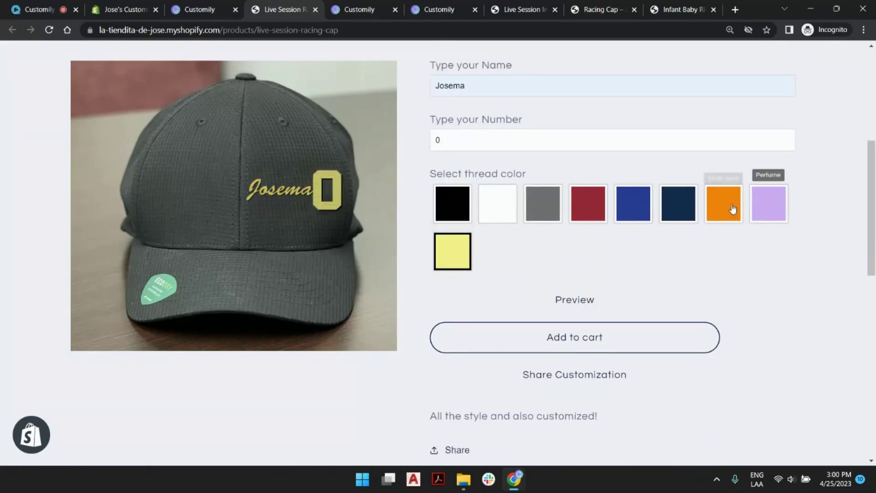
scroll(597, 231, "up", 3)
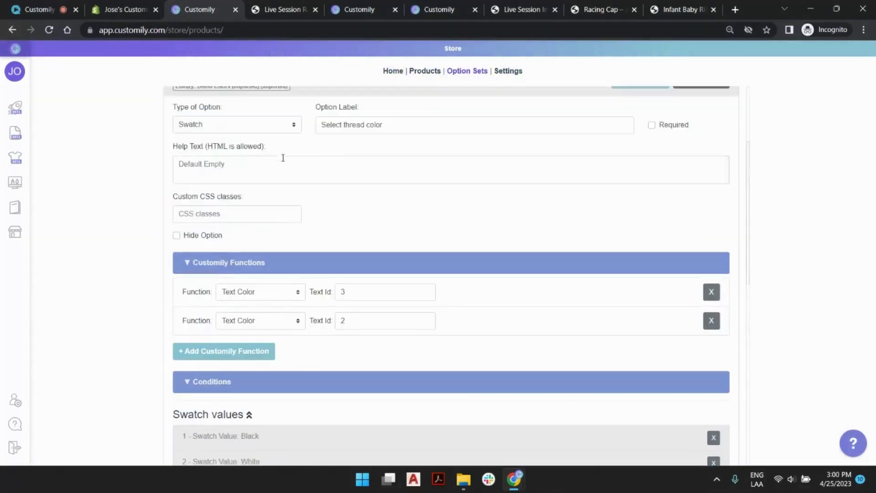
- Hide the Select thread color swatch option in the Customily option set and collapse its settings
scroll(288, 169, "up", 2)
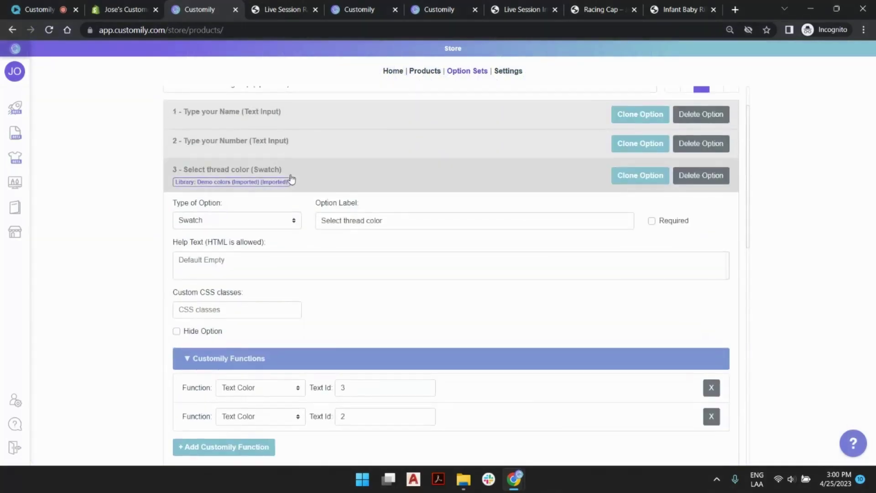
left_click(339, 173)
left_click(397, 238)
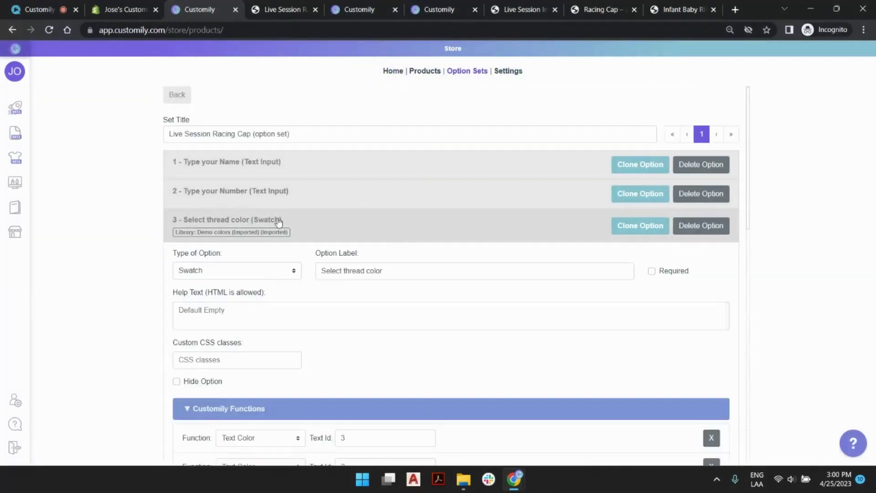
left_click(345, 227)
left_click(361, 238)
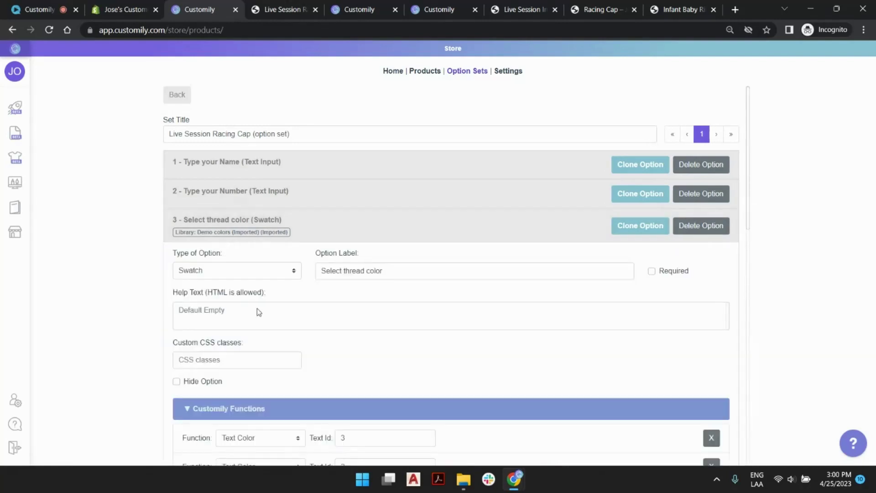
left_click(204, 386)
left_click(341, 227)
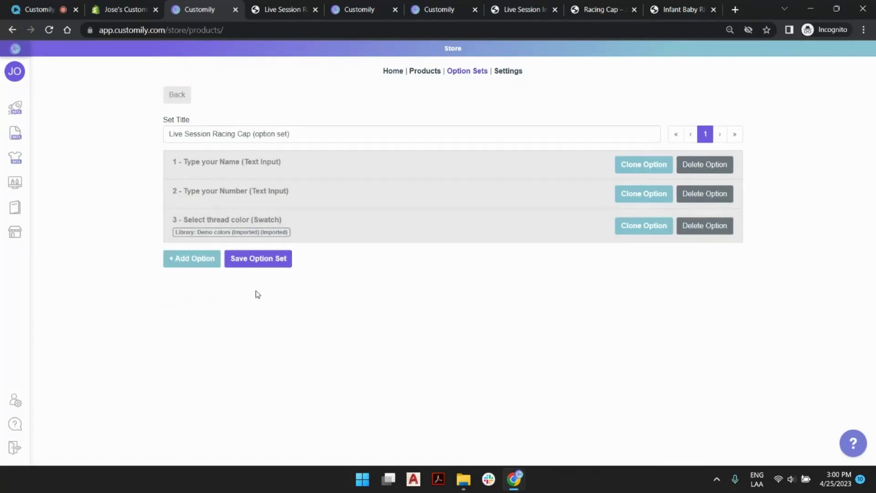
- Add a fourth option of type Color Picker to the option set and label it "Color"
left_click(204, 258)
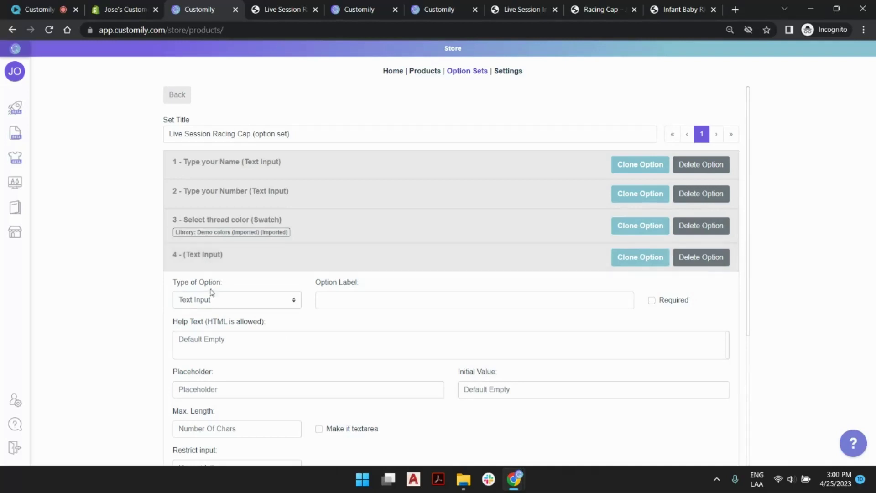
left_click(212, 298)
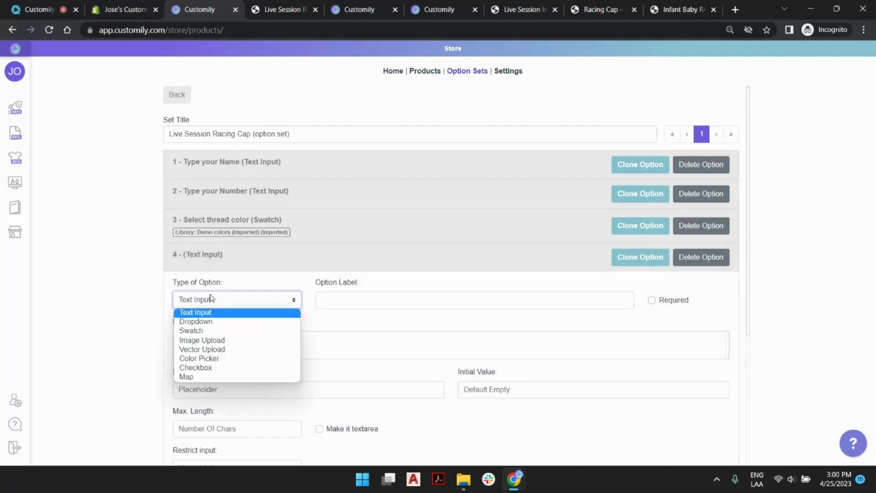
left_click(217, 360)
left_click(352, 293)
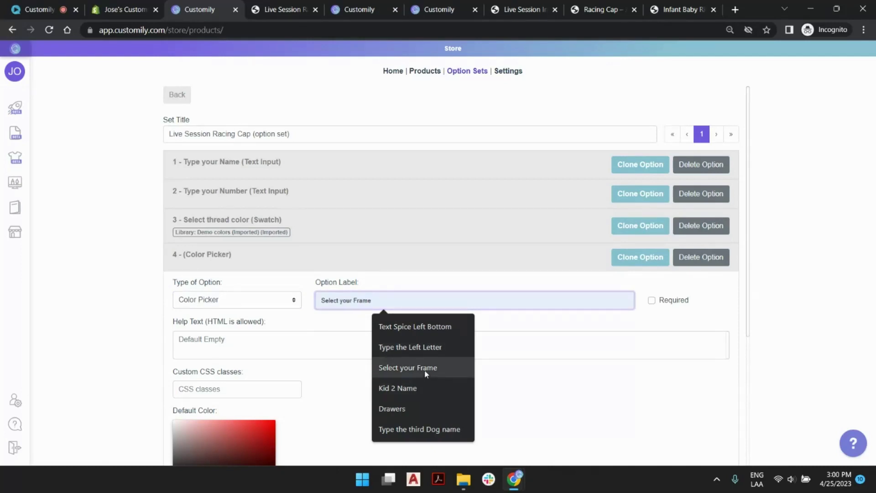
type("Color")
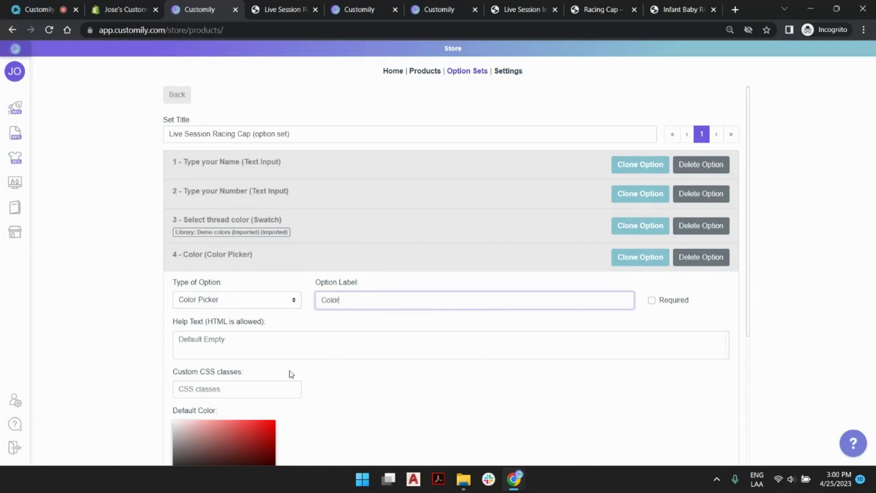
- Set the Color option's default color to light pink #EFB4B4
scroll(290, 371, "down", 4)
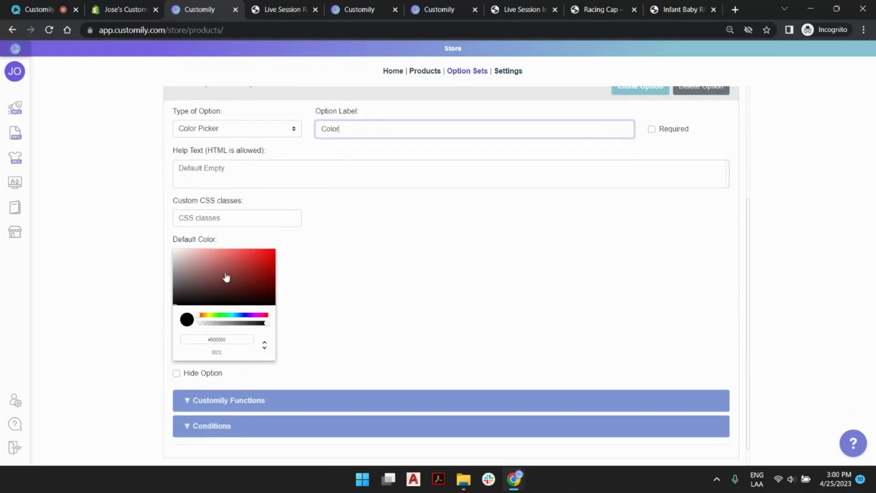
left_click_drag(227, 276, 199, 254)
scroll(363, 265, "down", 1)
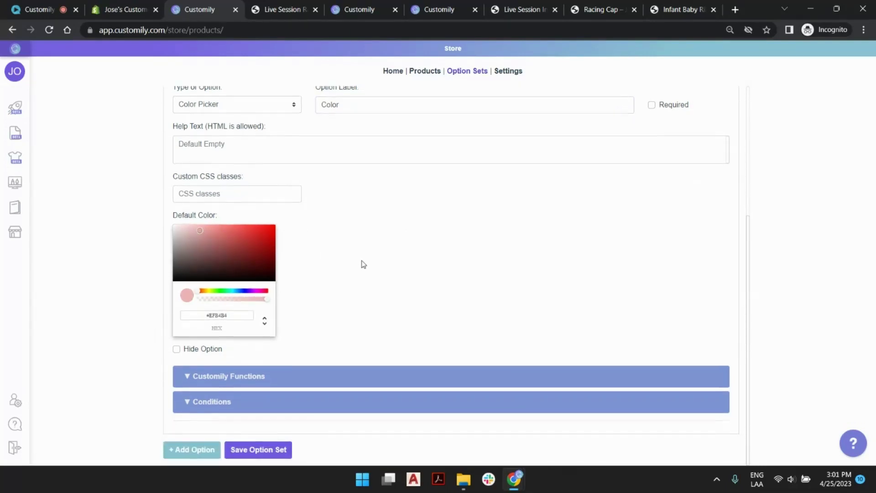
- Add a Customily function to the Color option, using Text Color with Text Id 2
left_click(297, 375)
scroll(336, 336, "down", 1)
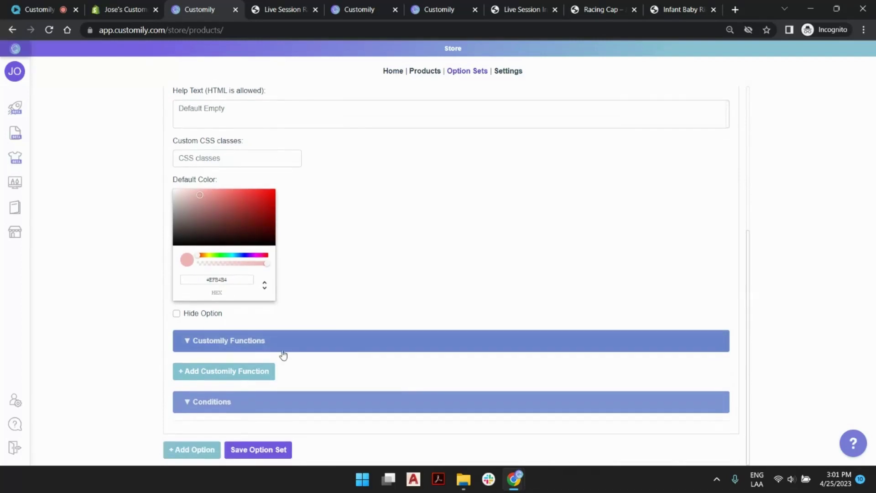
left_click(250, 372)
left_click(249, 370)
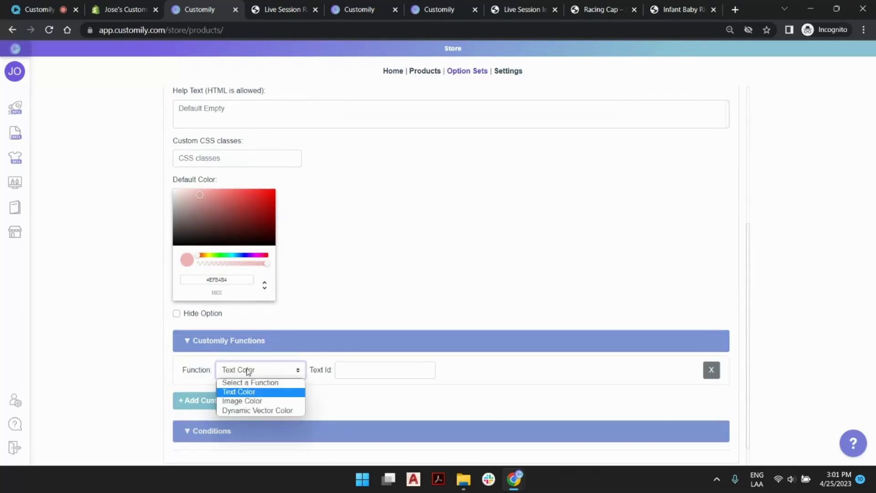
left_click(383, 367)
left_click(381, 437)
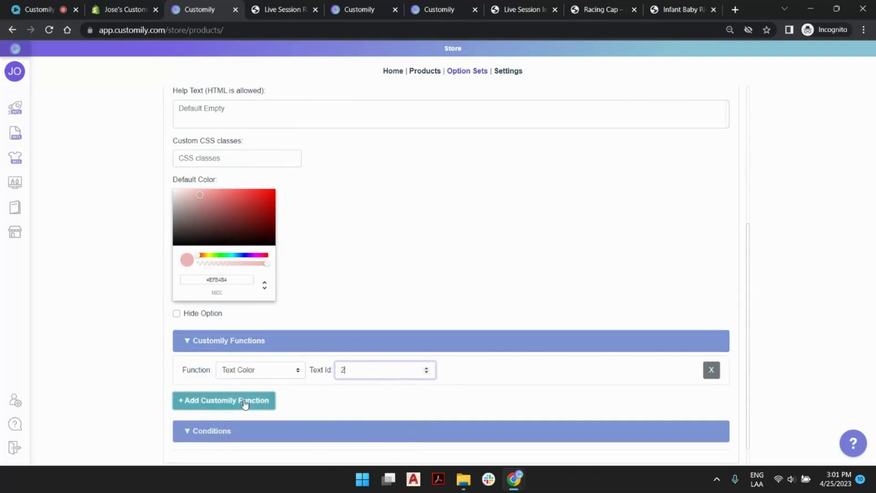
- Add a second Text Color function with Text Id 3 to the Color option and save the option set
left_click(242, 404)
left_click(263, 399)
left_click(360, 402)
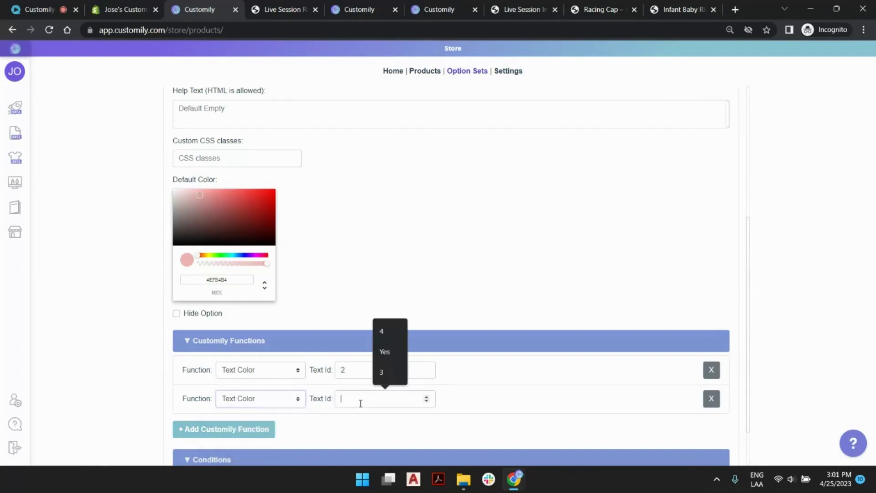
type("3")
left_click(411, 291)
scroll(410, 286, "down", 2)
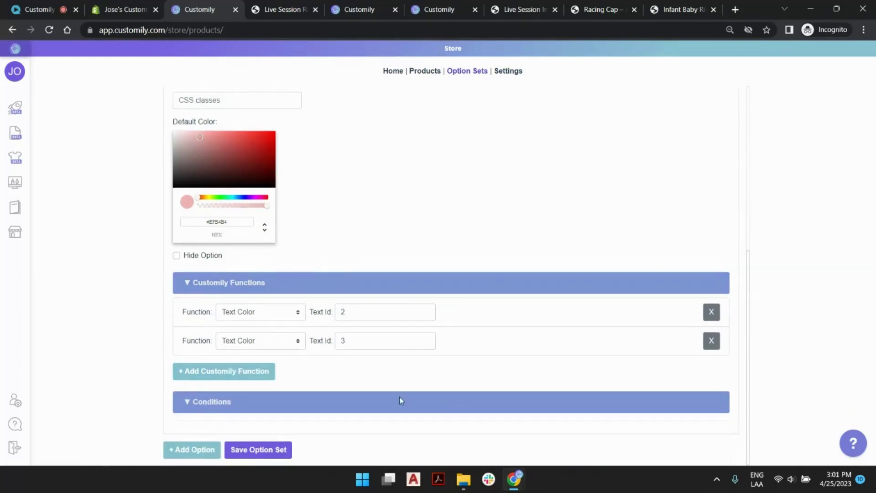
left_click(258, 450)
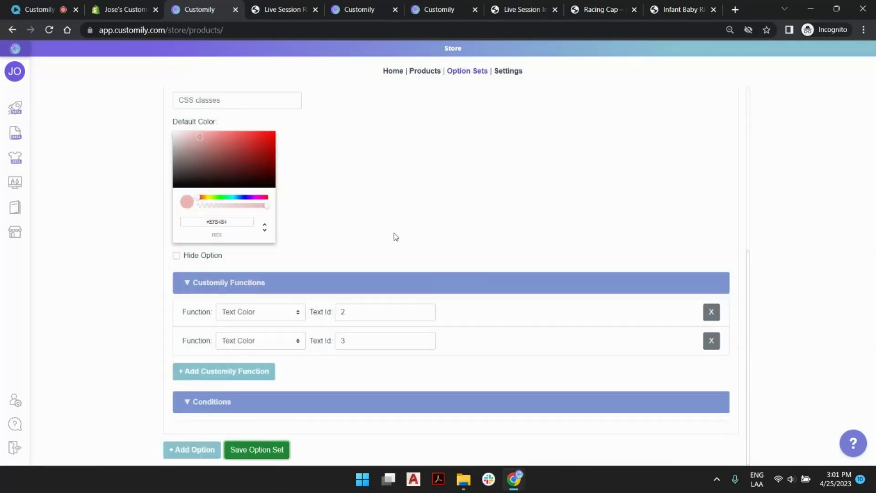
- Reload the live racing cap product page and fill in a sample name and the number 5
left_click(283, 9)
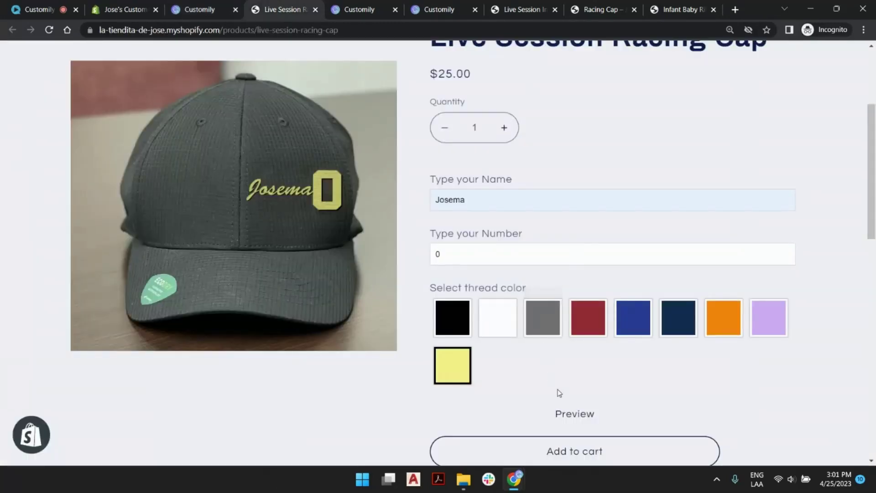
left_click(49, 31)
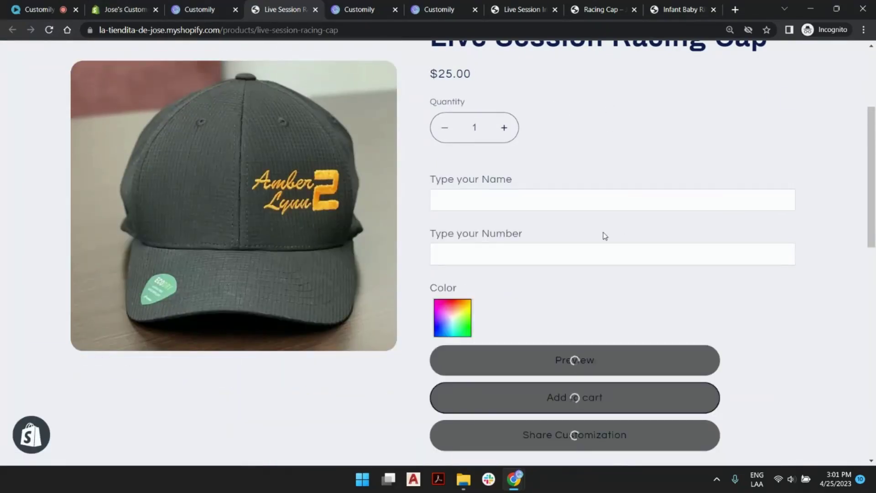
left_click(479, 199)
left_click(502, 227)
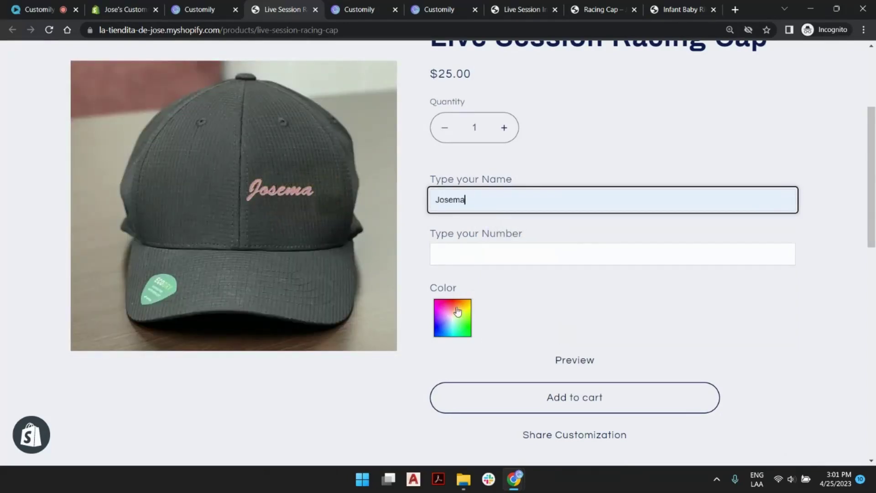
left_click(468, 251)
type("5")
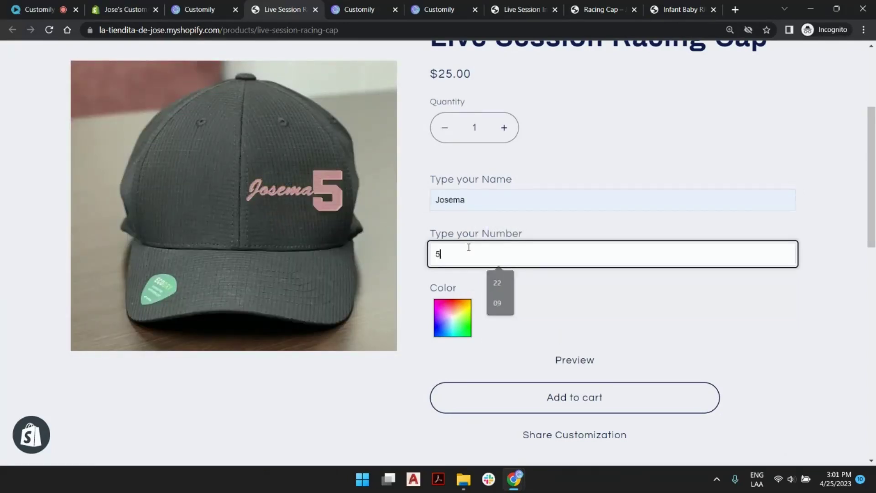
- Test the storefront color picker by changing the cap text to a muted red, #C46464, and to purple, #A164C4
left_click(454, 314)
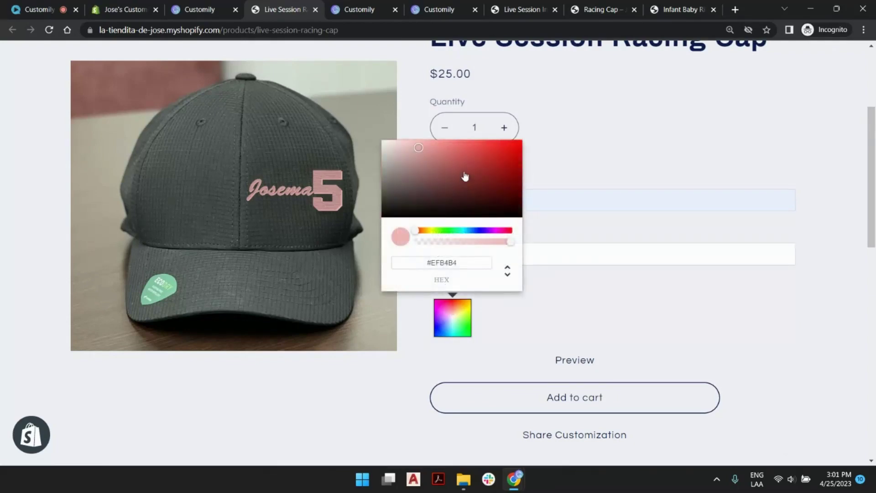
mouse_move(465, 177)
left_mouse_down()
mouse_move(473, 164)
mouse_move(491, 176)
mouse_move(508, 154)
mouse_move(471, 162)
mouse_move(446, 193)
mouse_move(420, 149)
mouse_move(455, 162)
left_mouse_up()
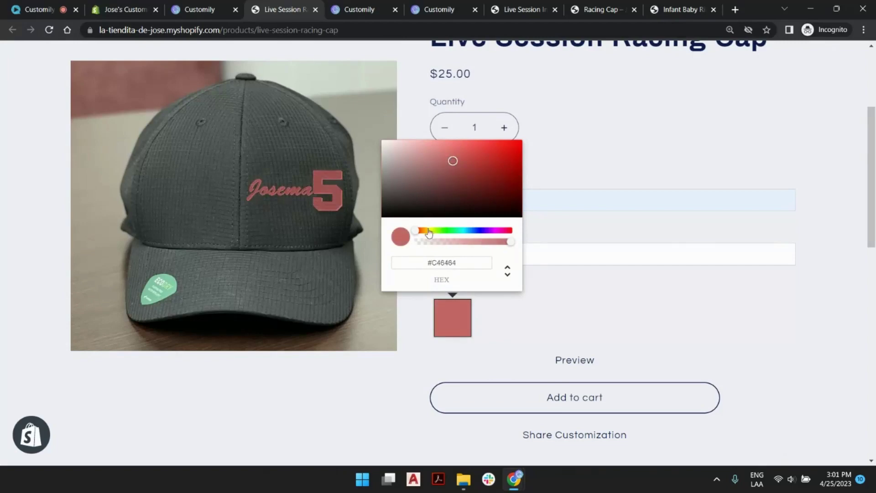
left_click_drag(415, 231, 491, 232)
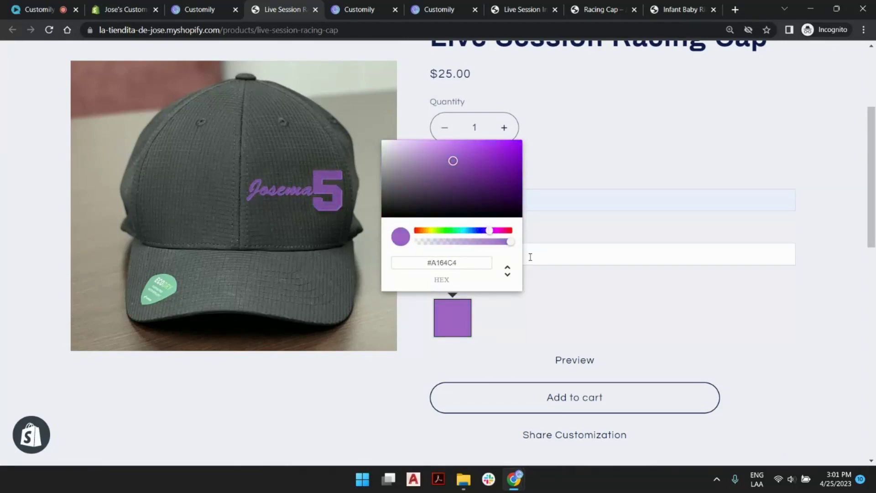
left_click(577, 302)
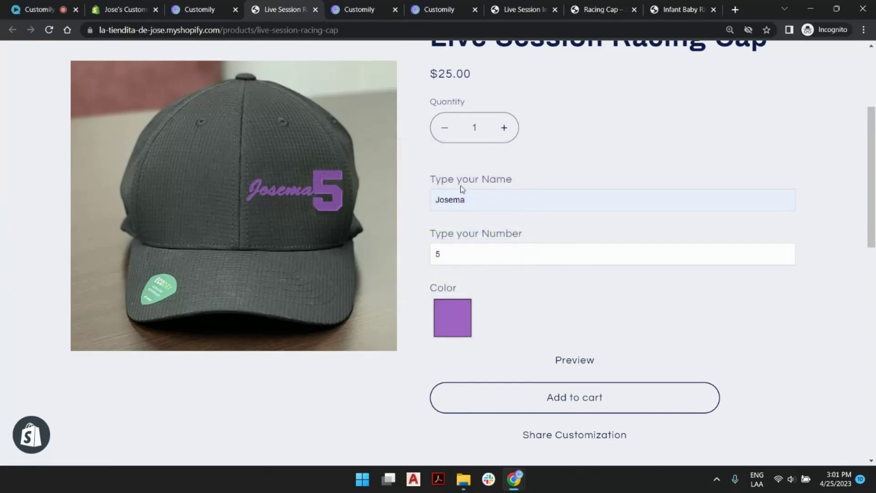
- Sort the Customily templates by most recently modified, open Live Session Racing Cap for editing and advance to its preview settings
left_click(203, 12)
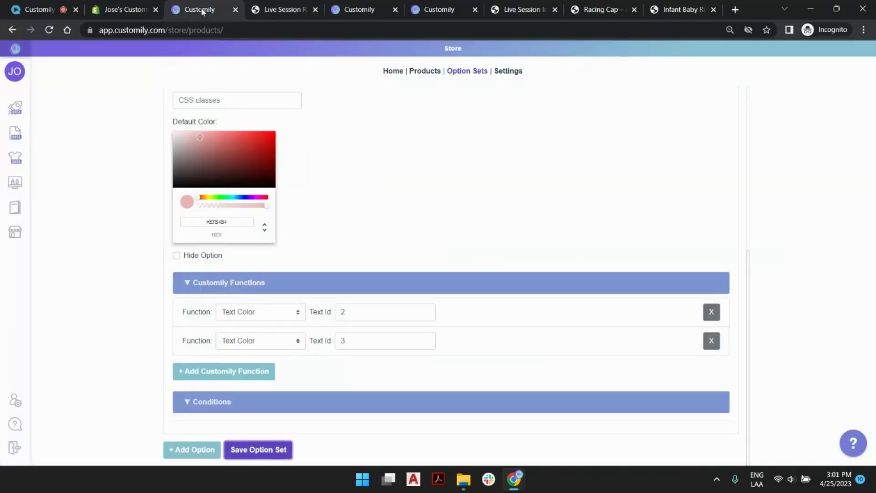
left_click(17, 185)
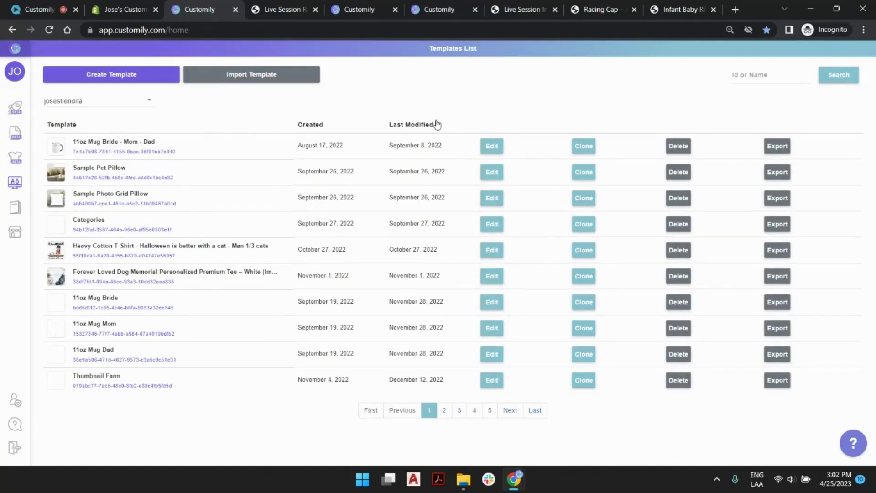
left_click(435, 124)
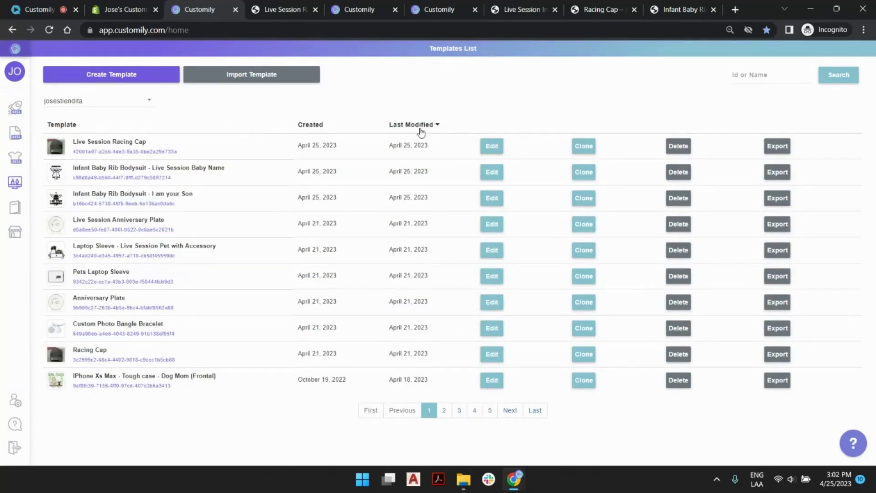
left_click(493, 147)
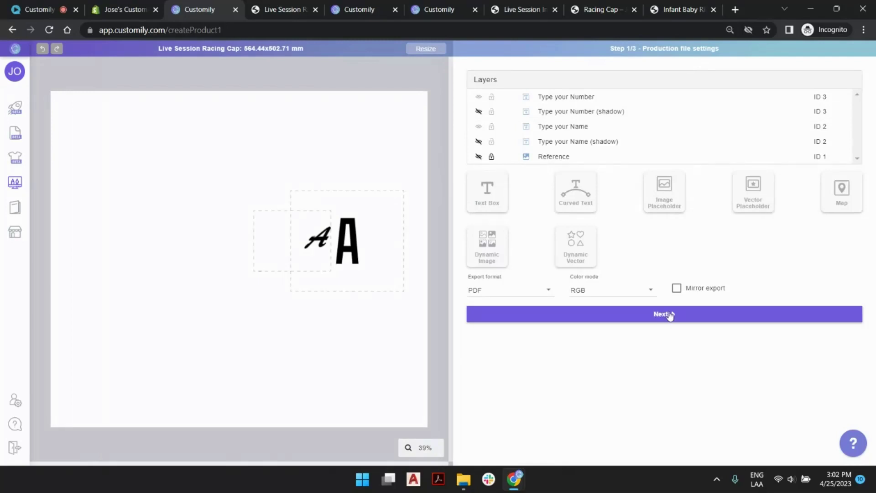
left_click(667, 319)
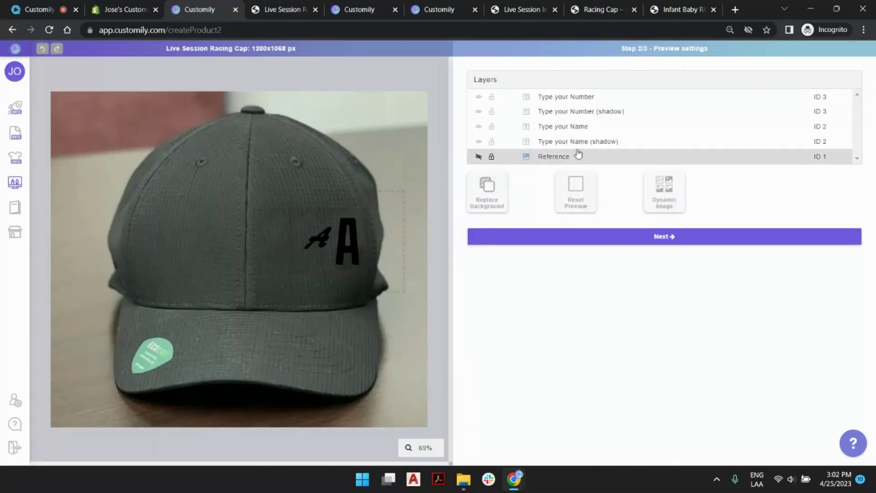
- Fill in a sample name in the Type your Name layer and 8 in the Type your Number layer of the cap preview
left_click(588, 129)
double_click(627, 216)
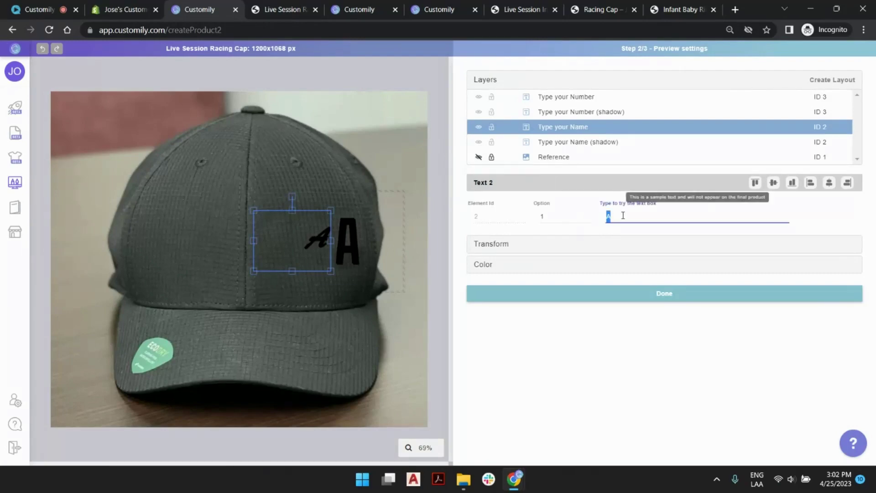
type("8")
key("BackSpace")
type("josema")
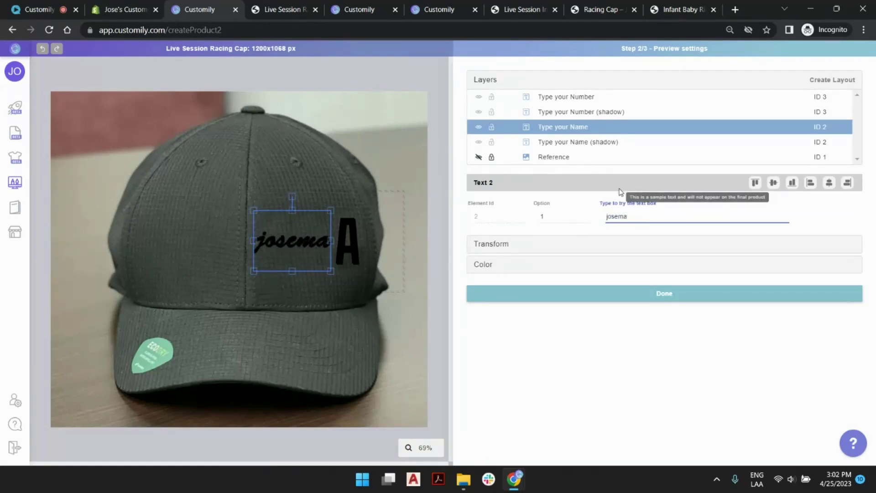
left_click(583, 96)
double_click(619, 216)
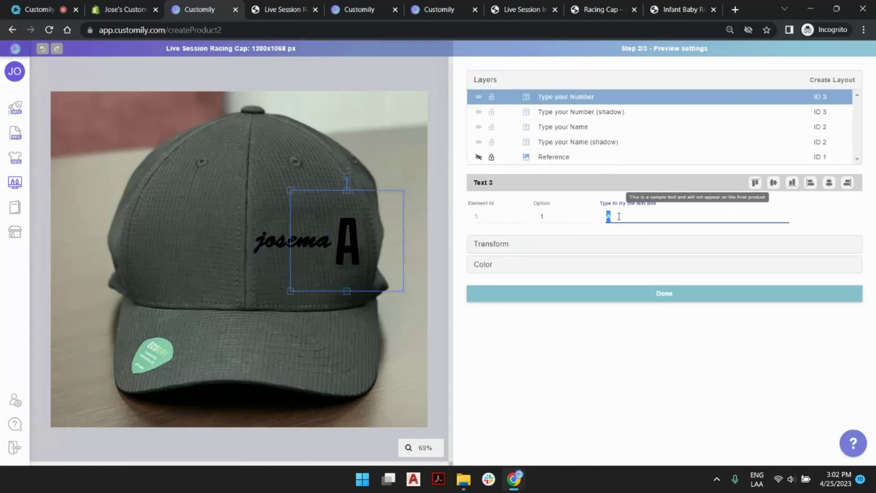
type("8")
- Set the fill color of the Type your Number layer to option 7, orange
left_click(487, 266)
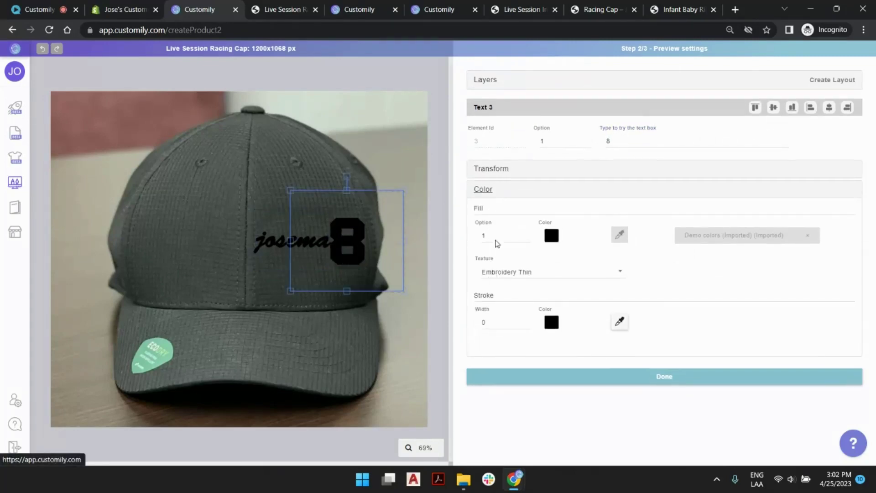
double_click(494, 237)
type("2")
- Set the fill color of the Type your Name layer to the same orange option as the number
left_click(485, 81)
left_click(561, 131)
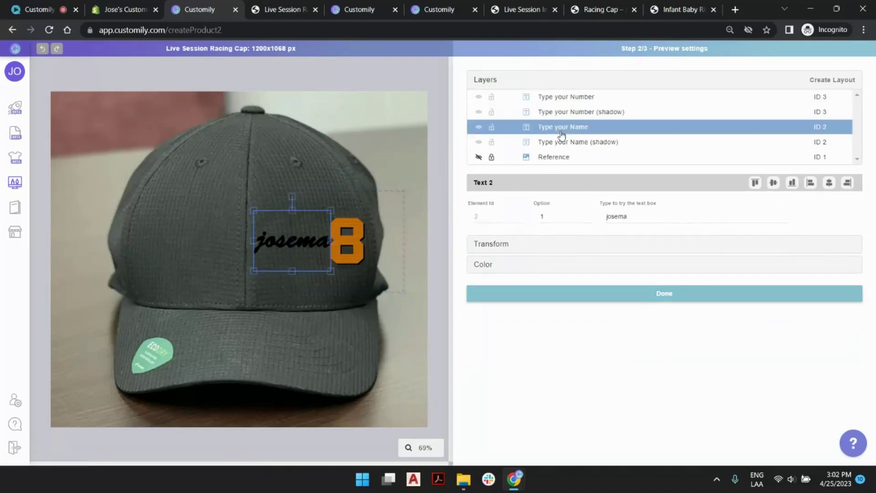
left_click(502, 244)
left_click(492, 311)
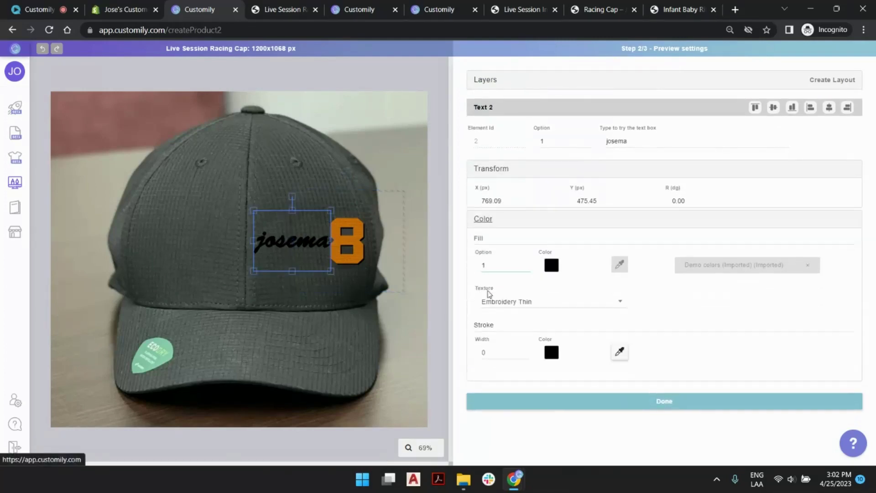
double_click(502, 236)
type("2")
left_click(391, 136)
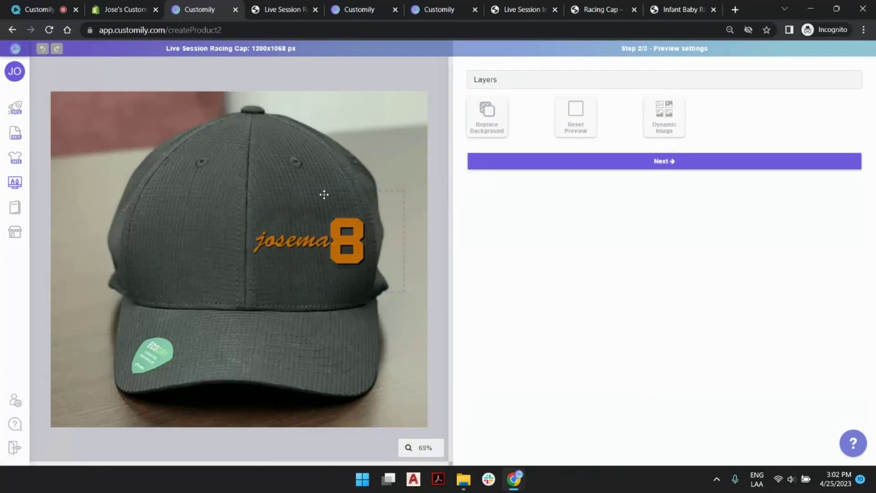
- Skew the number text 4 degrees horizontally and adjust its vertical skew to follow the cap's curve
scroll(359, 244, "up", 4)
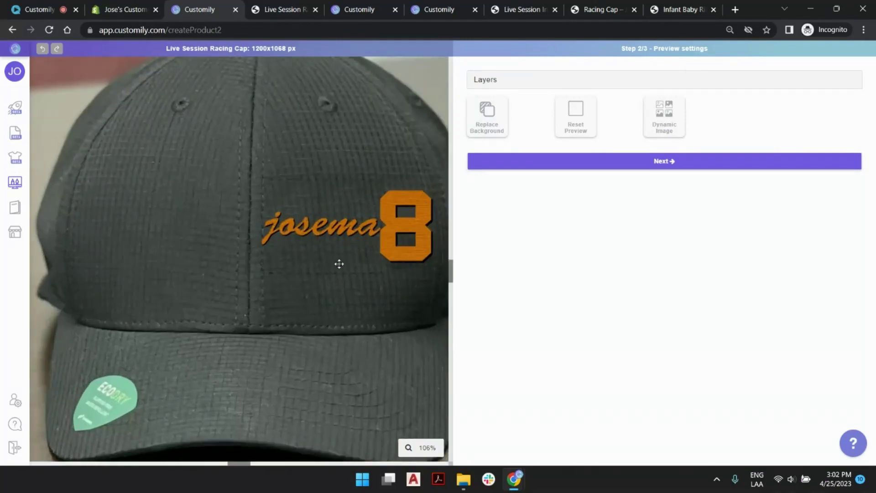
left_click_drag(237, 467, 370, 405)
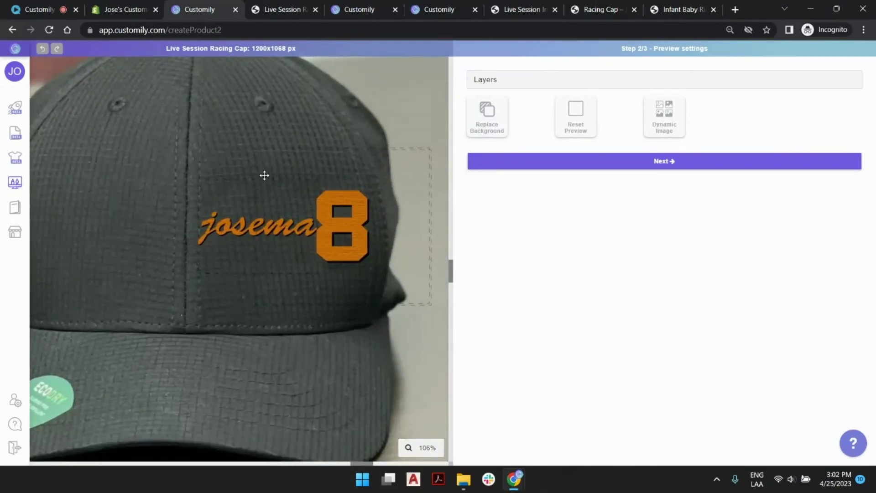
left_click(329, 199)
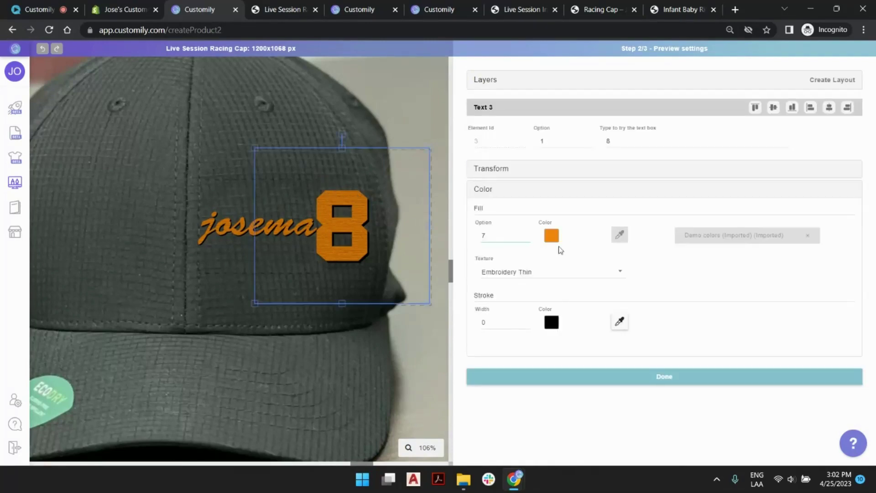
left_click(491, 170)
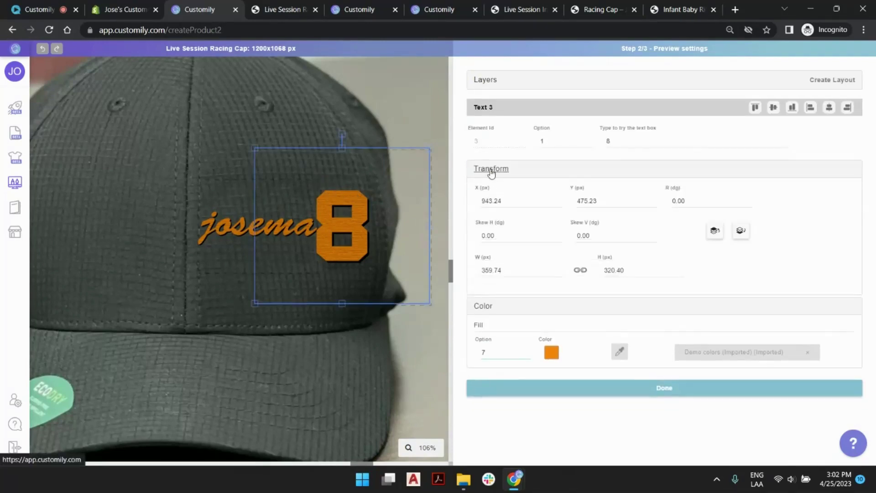
left_click(558, 234)
left_click(558, 234)
left_click(558, 234)
left_click(558, 234)
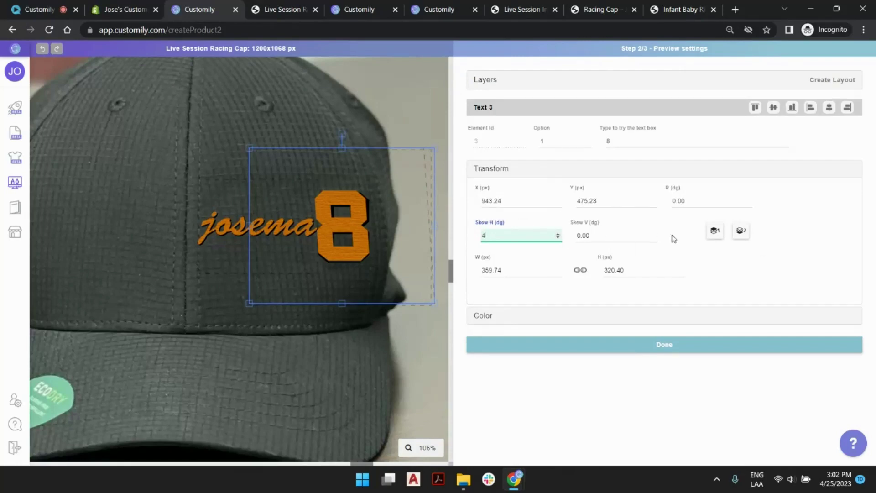
left_click(654, 238)
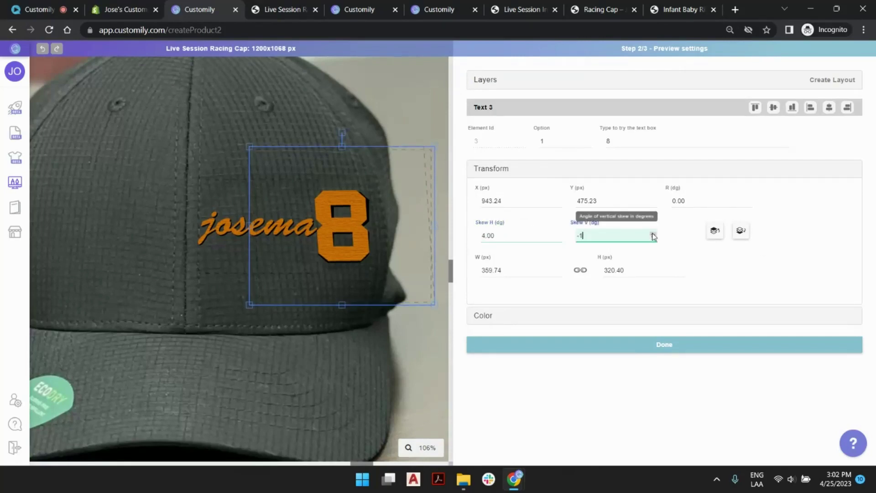
left_click(653, 233)
left_click(653, 233)
- Change the sample text of the Type your Name layer to a first and second name on two separate lines
left_click(232, 231)
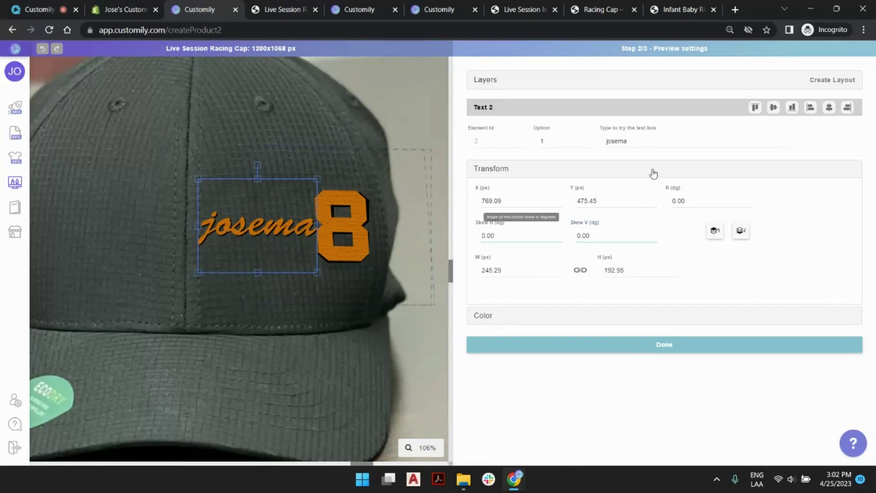
double_click(617, 142)
left_click(618, 142)
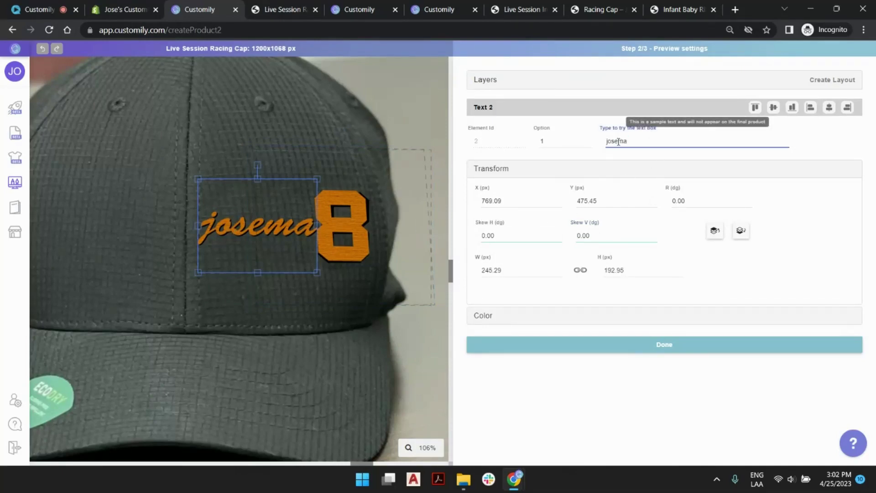
key("Return")
type("ria")
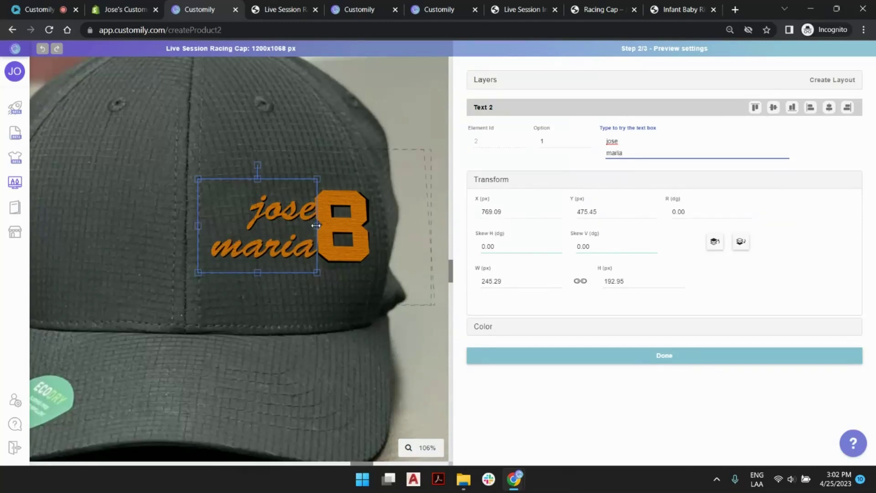
left_click_drag(315, 225, 314, 226)
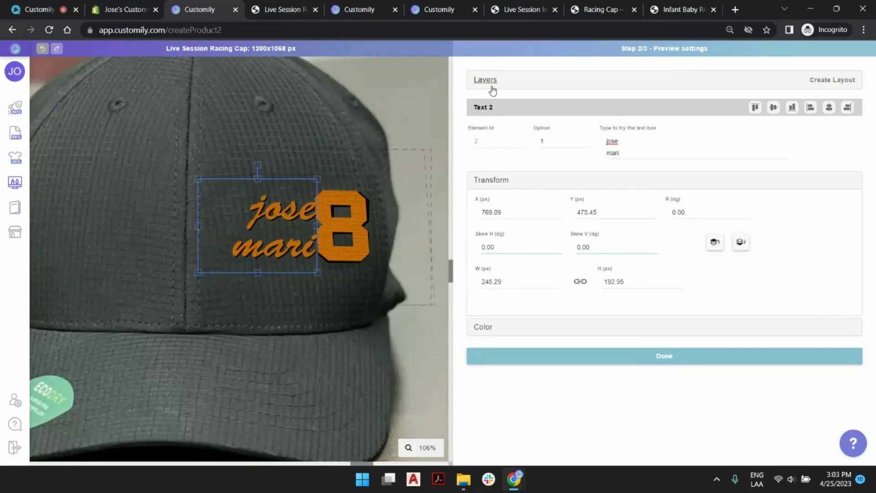
left_click(638, 153)
left_click(638, 153)
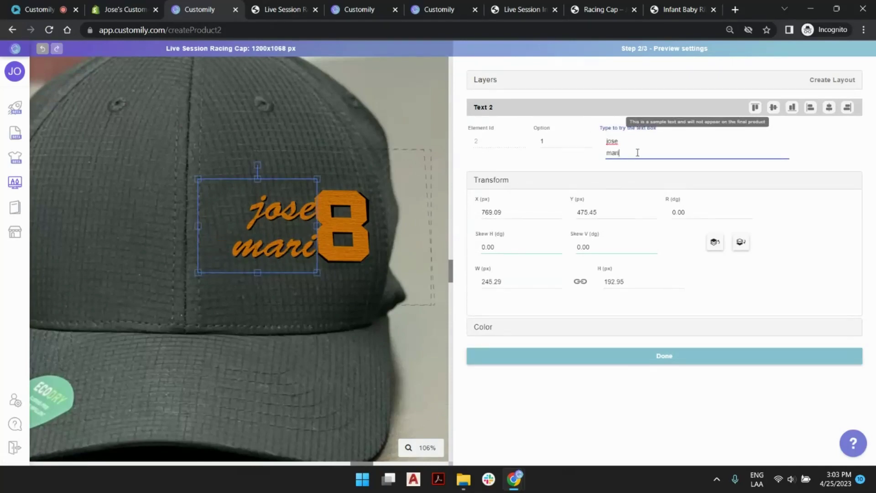
type("a")
- Skew the name text 2 degrees horizontally and -1 degree vertically
left_click(558, 248)
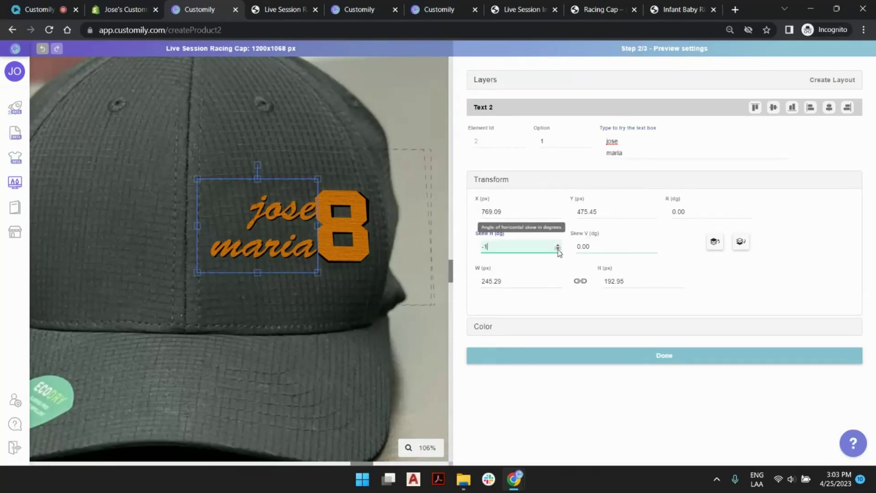
type("2")
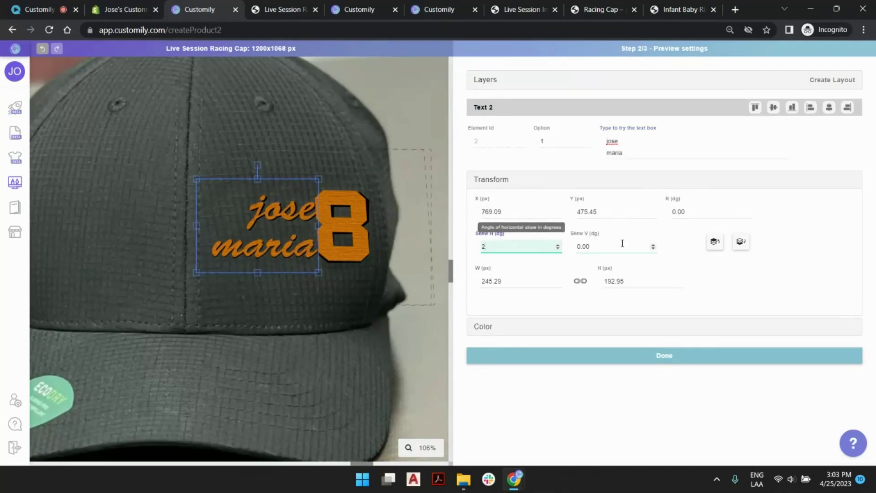
left_click(652, 247)
type("1")
left_click(653, 248)
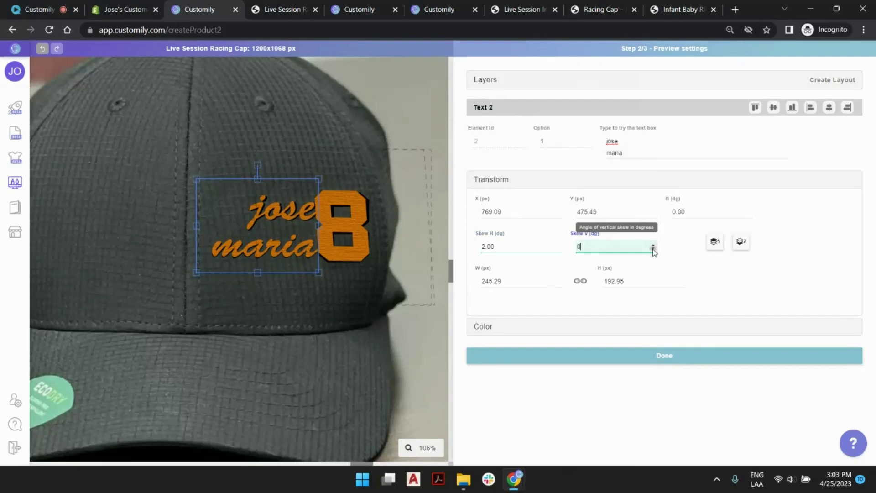
left_click(653, 248)
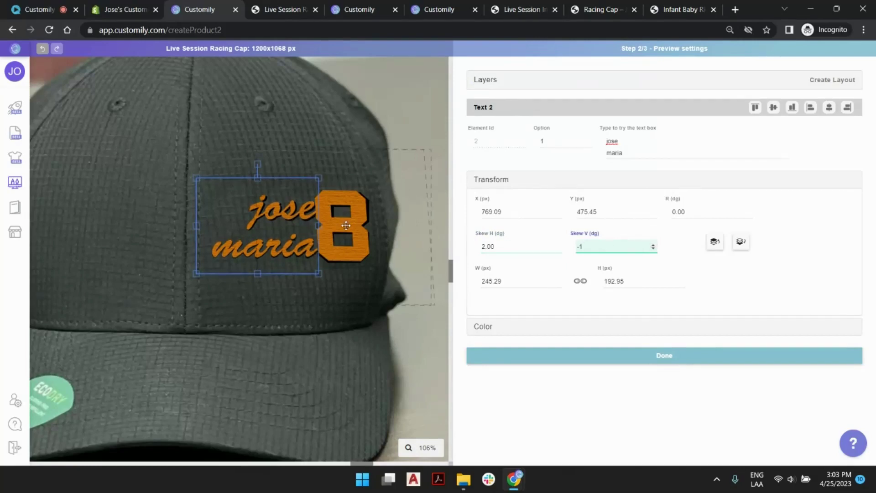
- Select the number's shadow layer, clear the selection and advance the cap template to the review stage
left_click(488, 83)
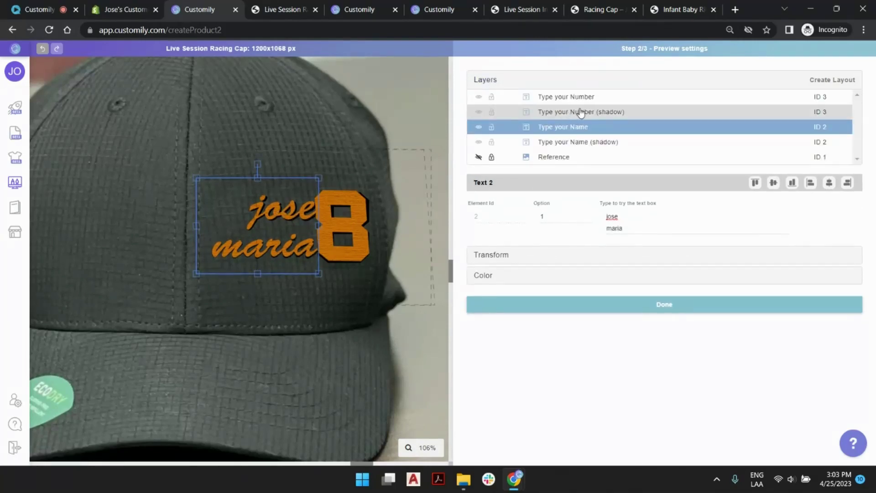
left_click(580, 113)
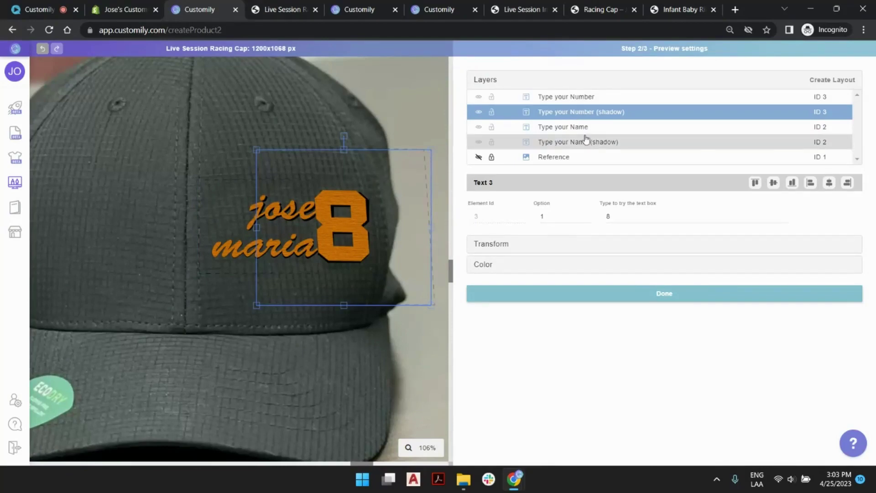
left_click(381, 140)
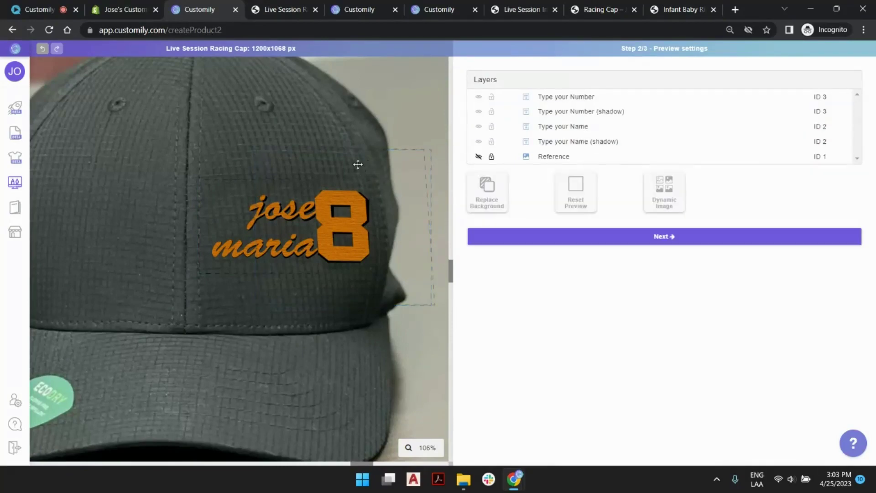
scroll(336, 193, "down", 5)
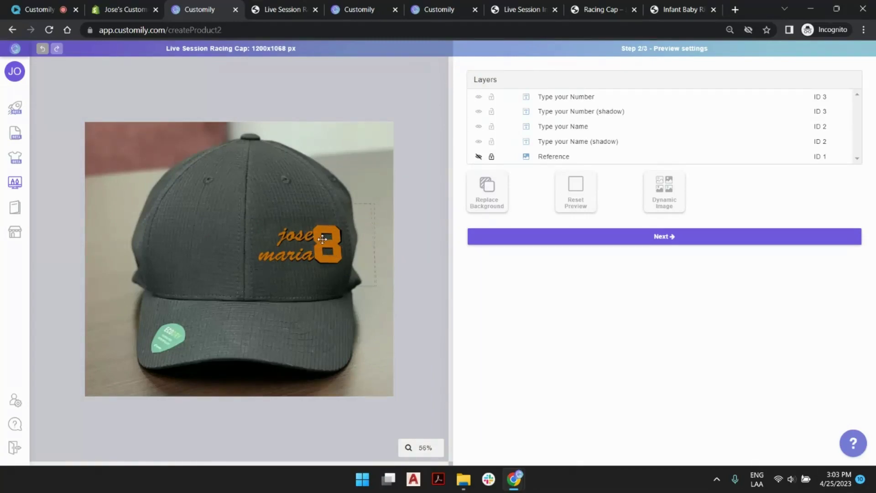
left_click(575, 239)
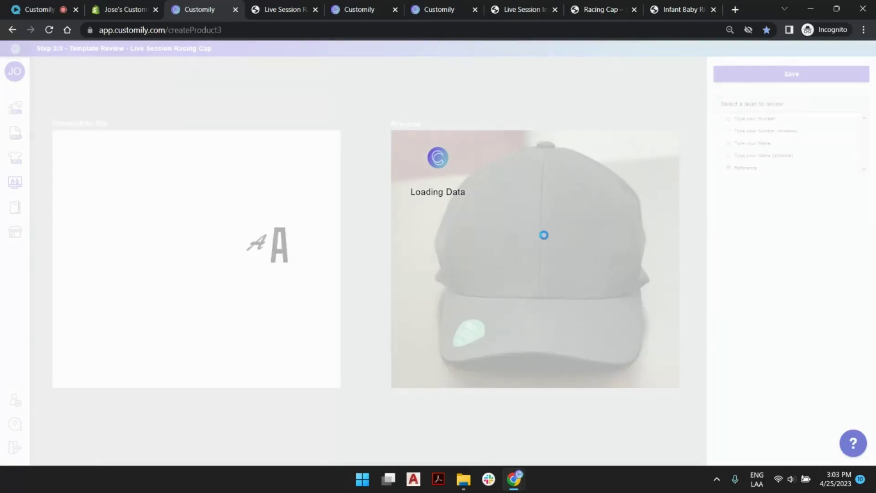